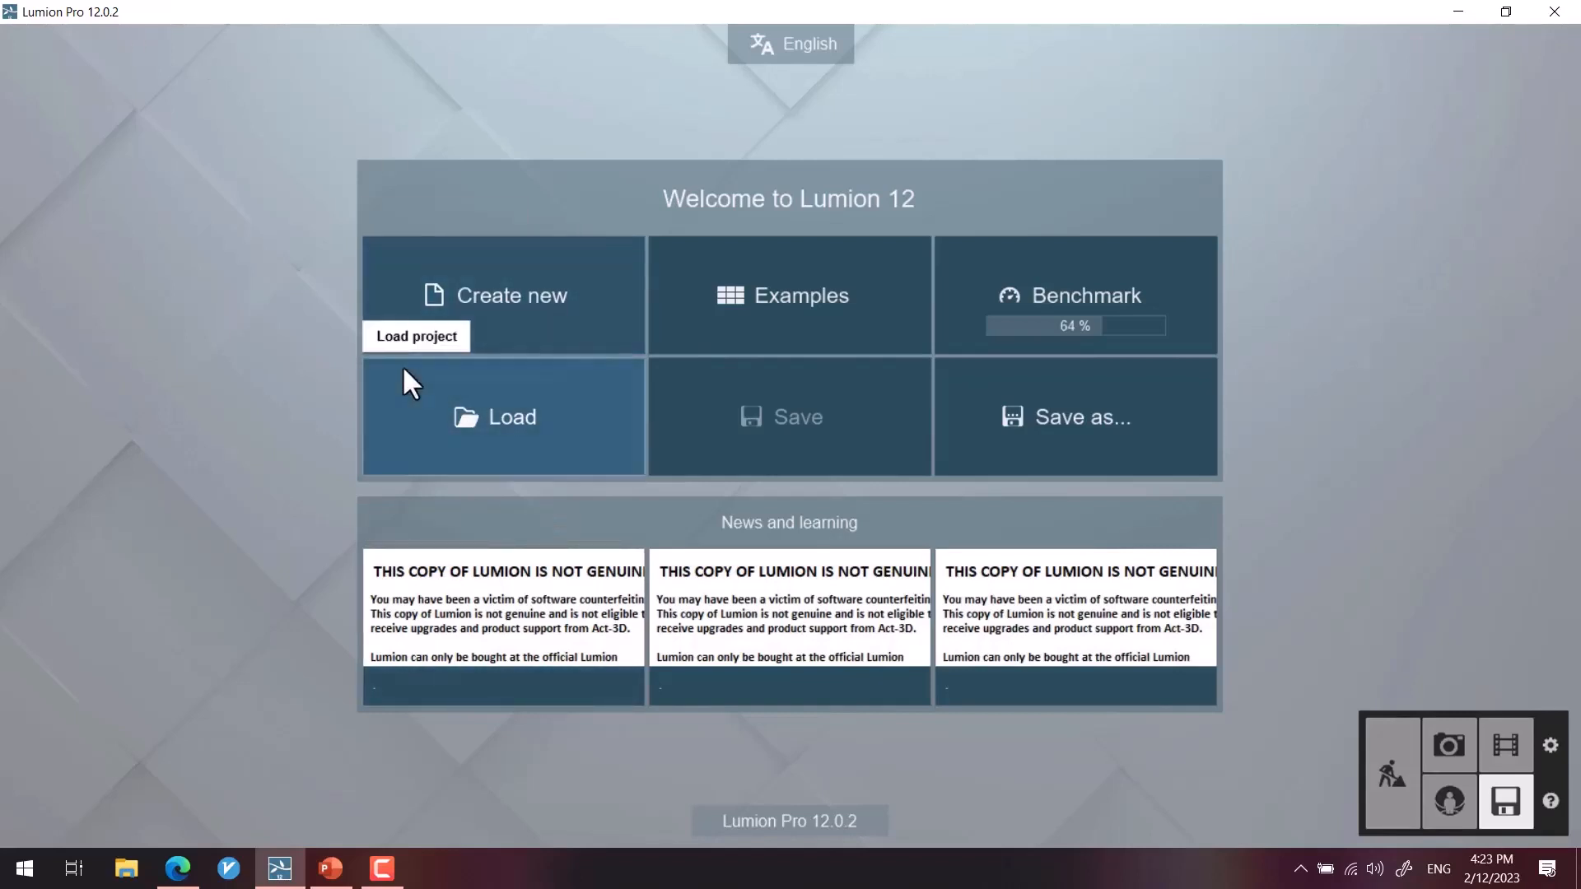
# Step: Look through the scene templates for new projects and the gallery of example projects, returning to the start page
pyautogui.click(515, 278)
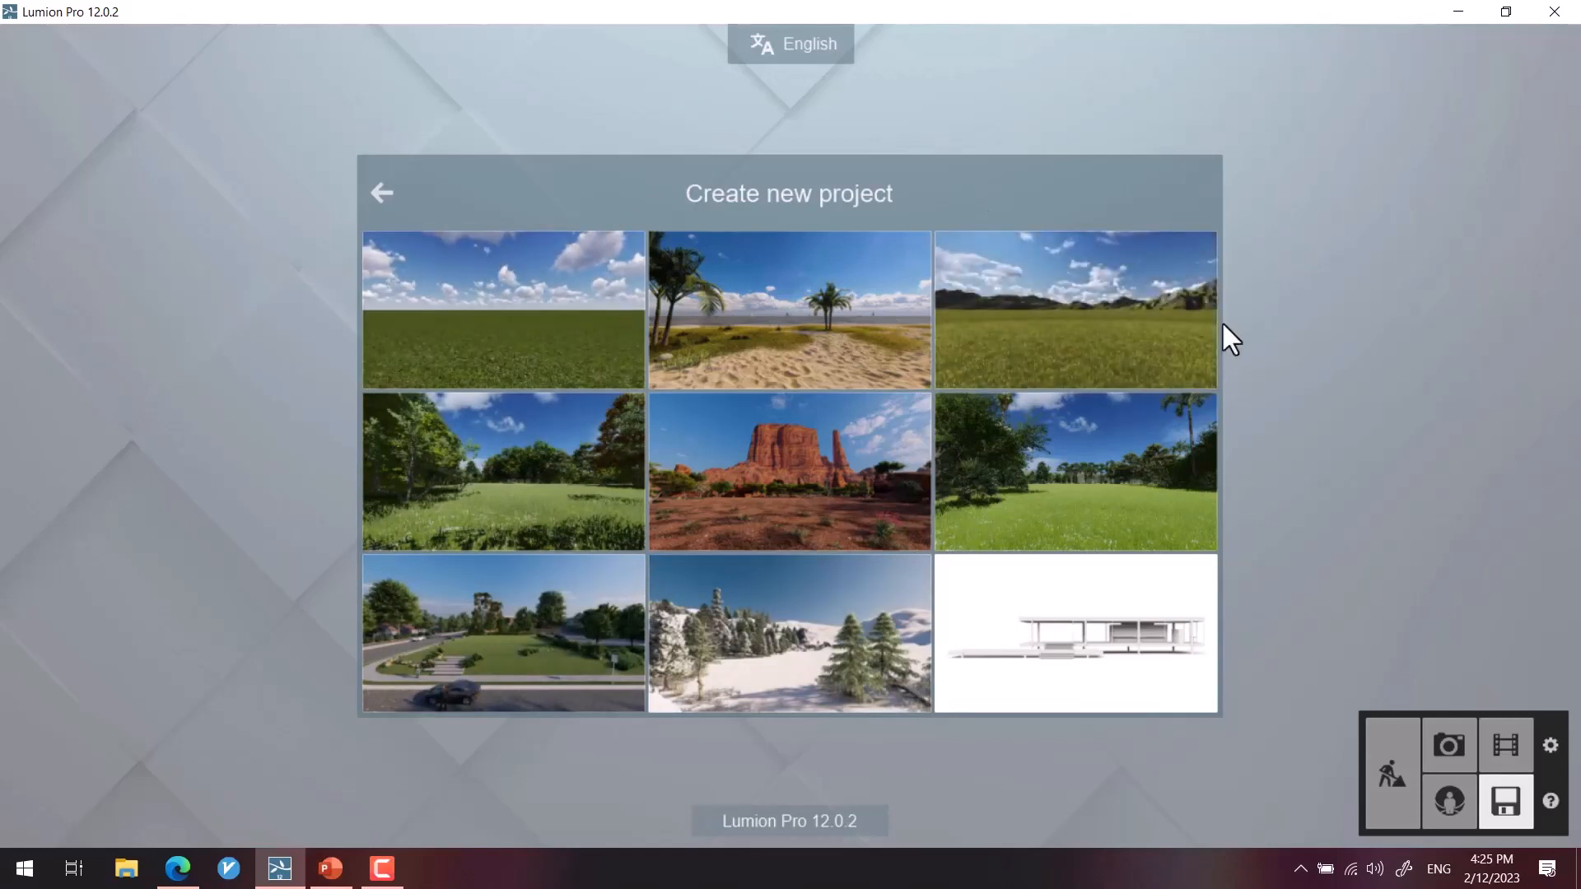
pyautogui.click(381, 194)
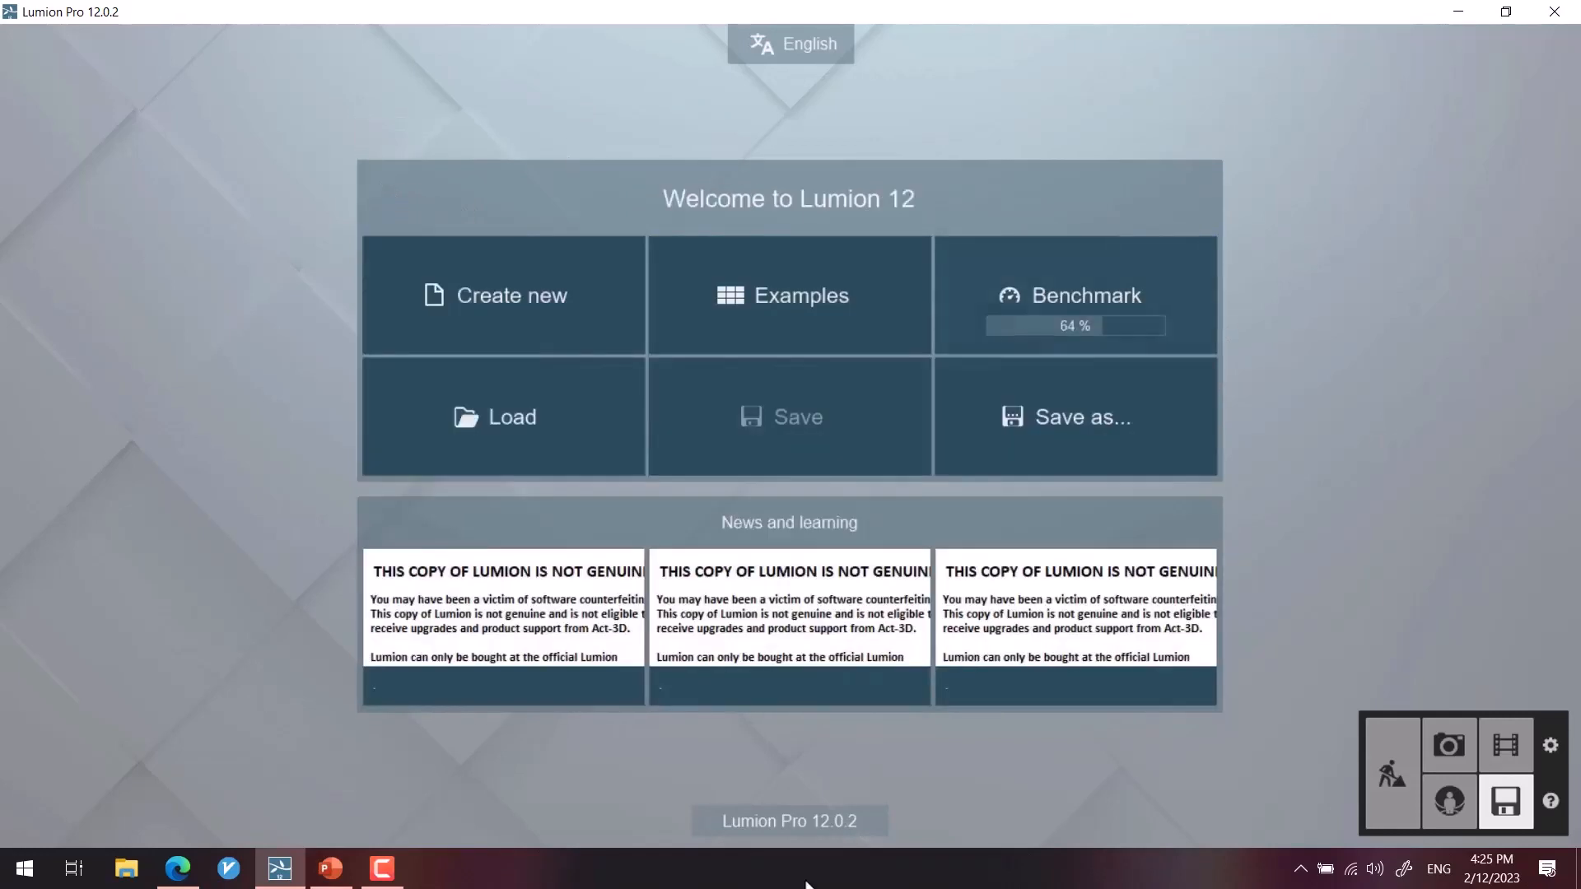
pyautogui.click(827, 280)
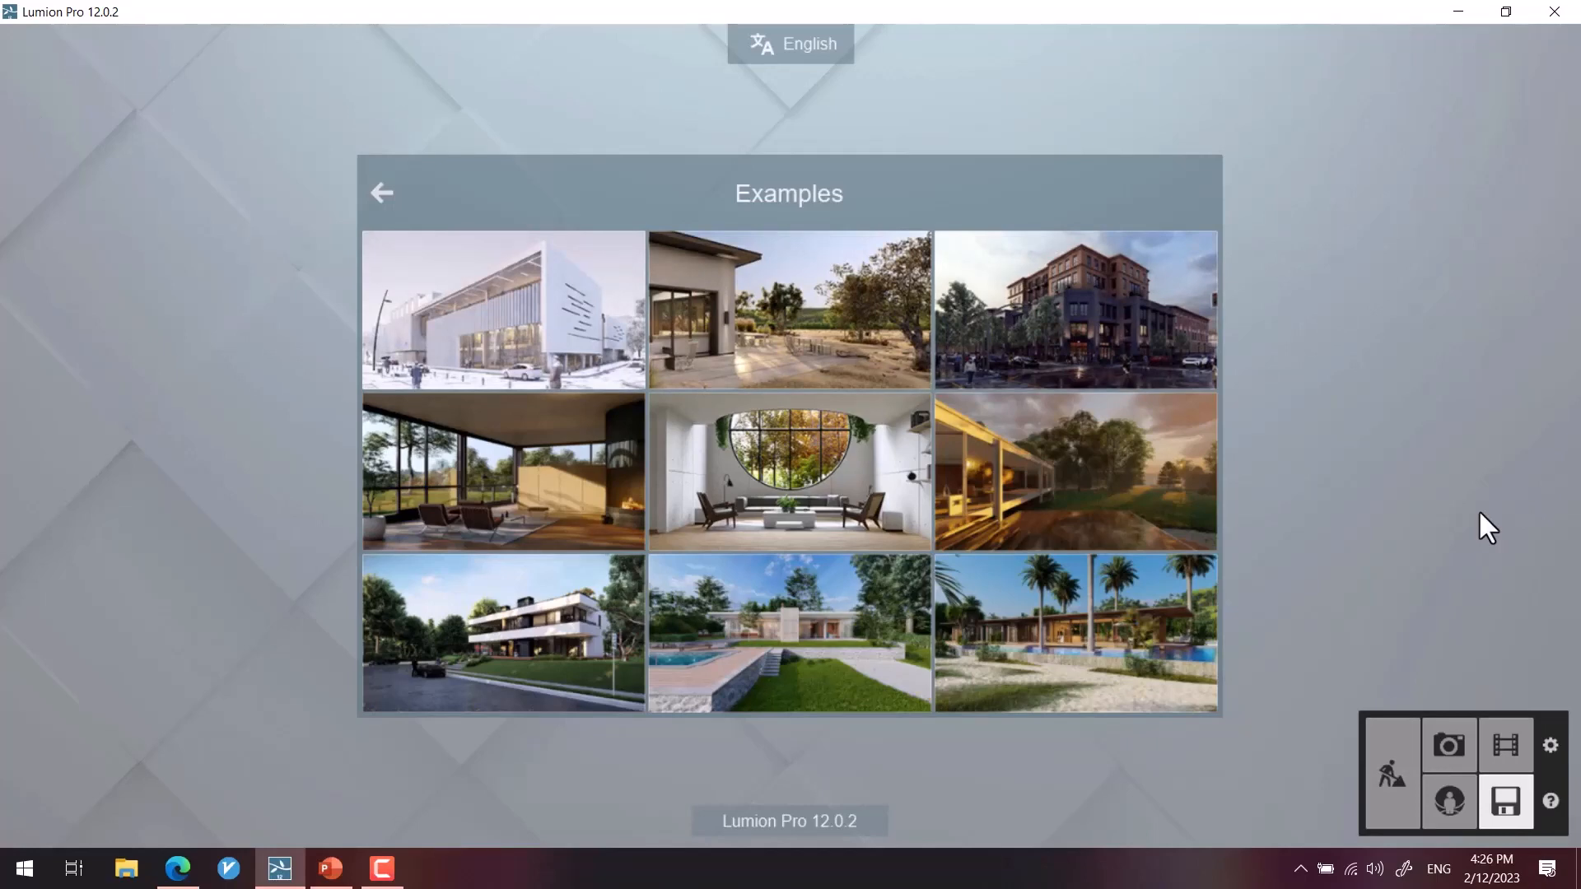
pyautogui.click(396, 196)
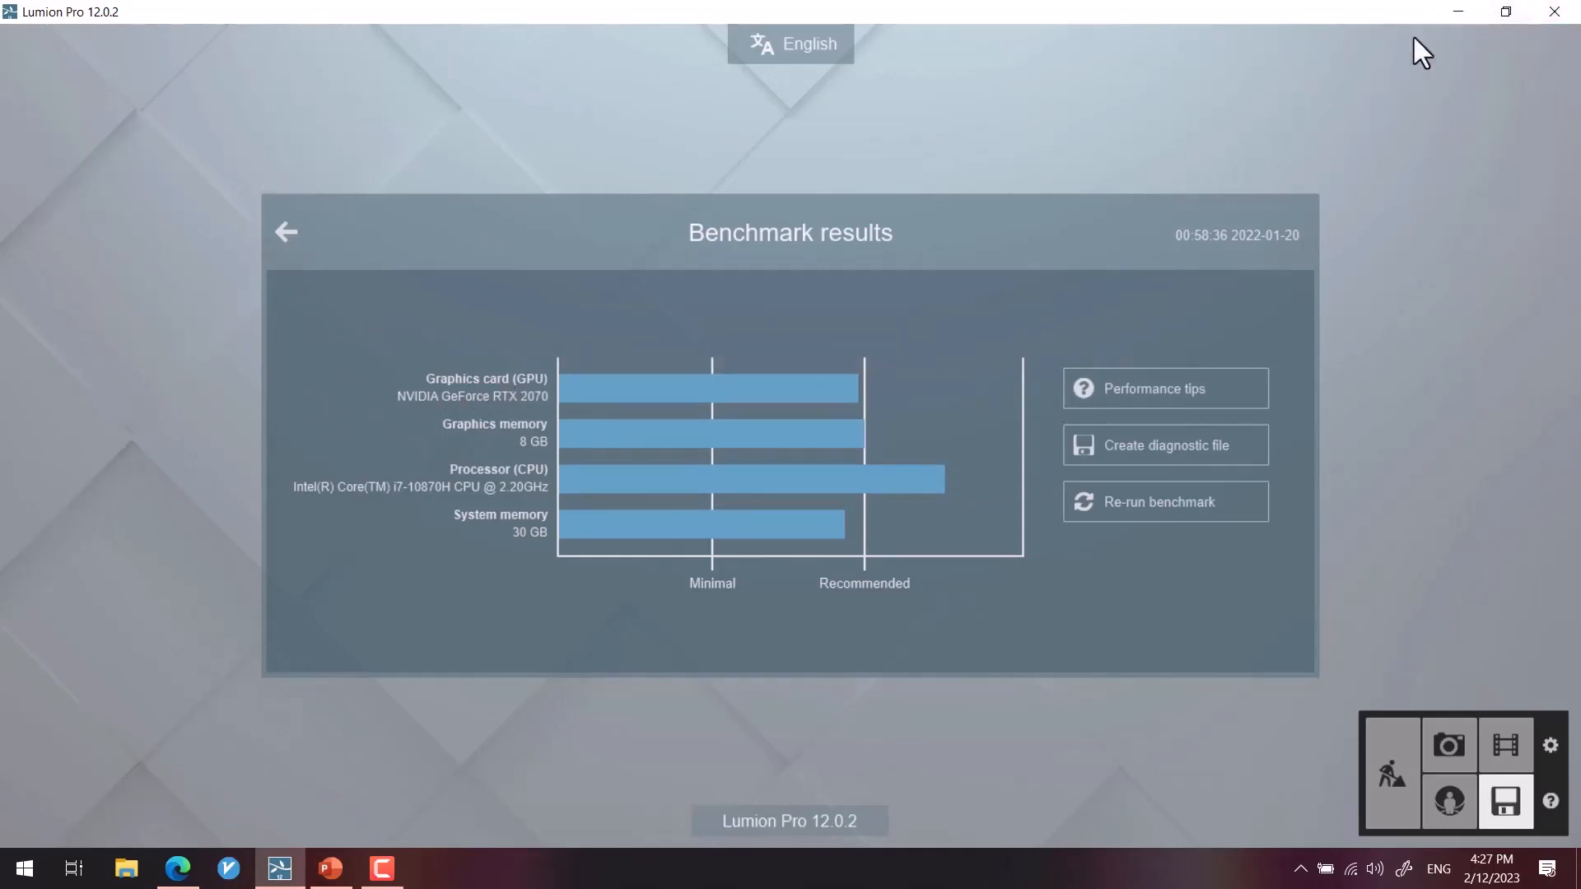
# Step: Minimize Lumion and open the NVIDIA Control Panel from the desktop
pyautogui.click(1458, 11)
pyautogui.rightClick(939, 200)
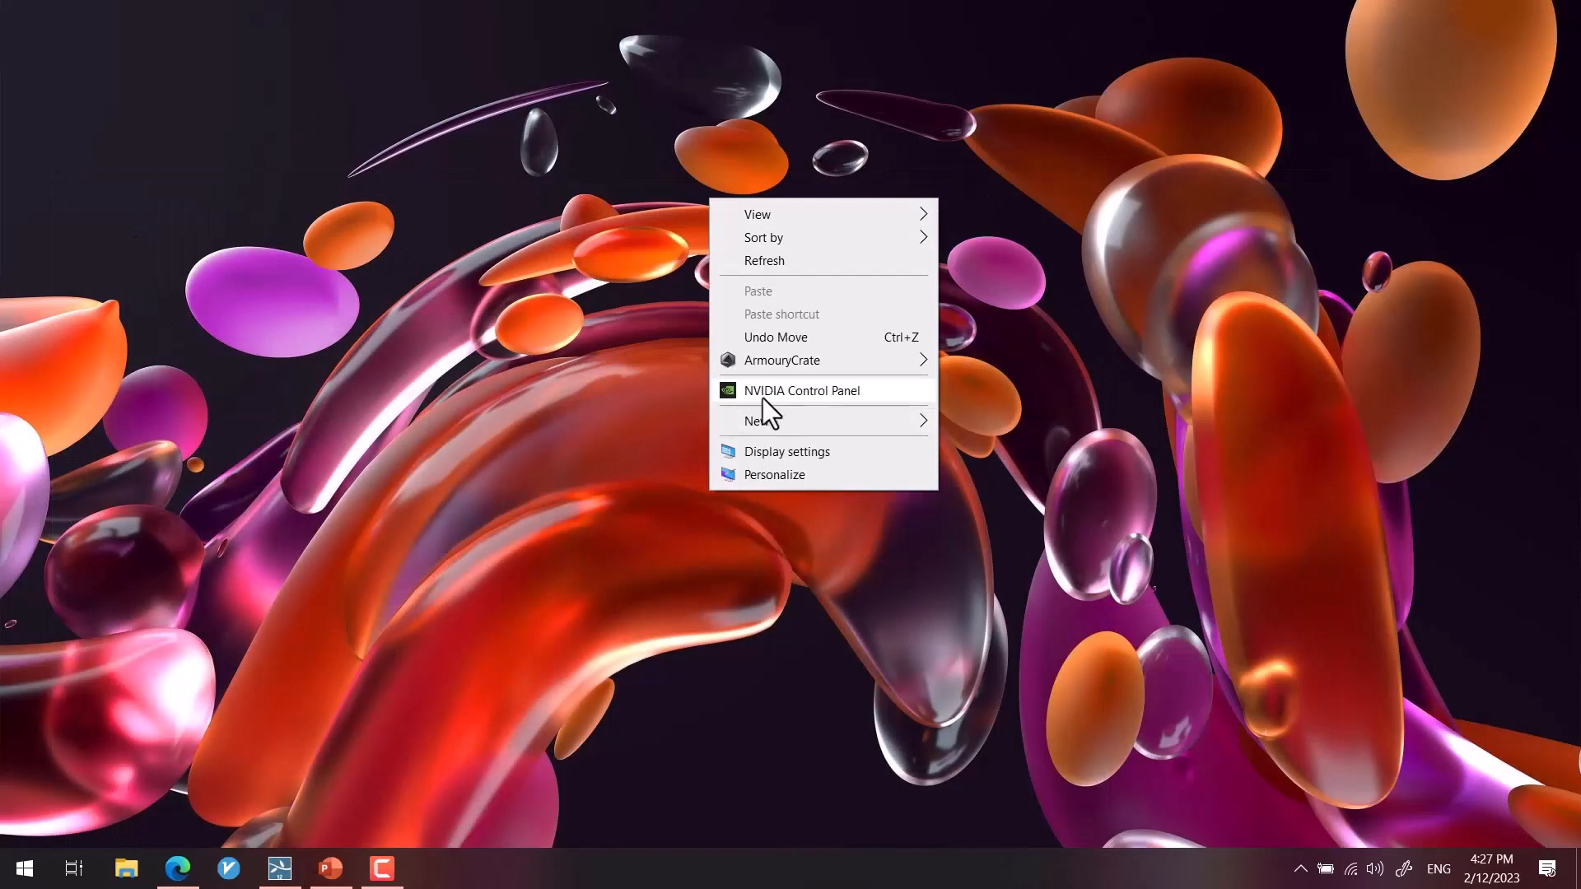
pyautogui.click(442, 106)
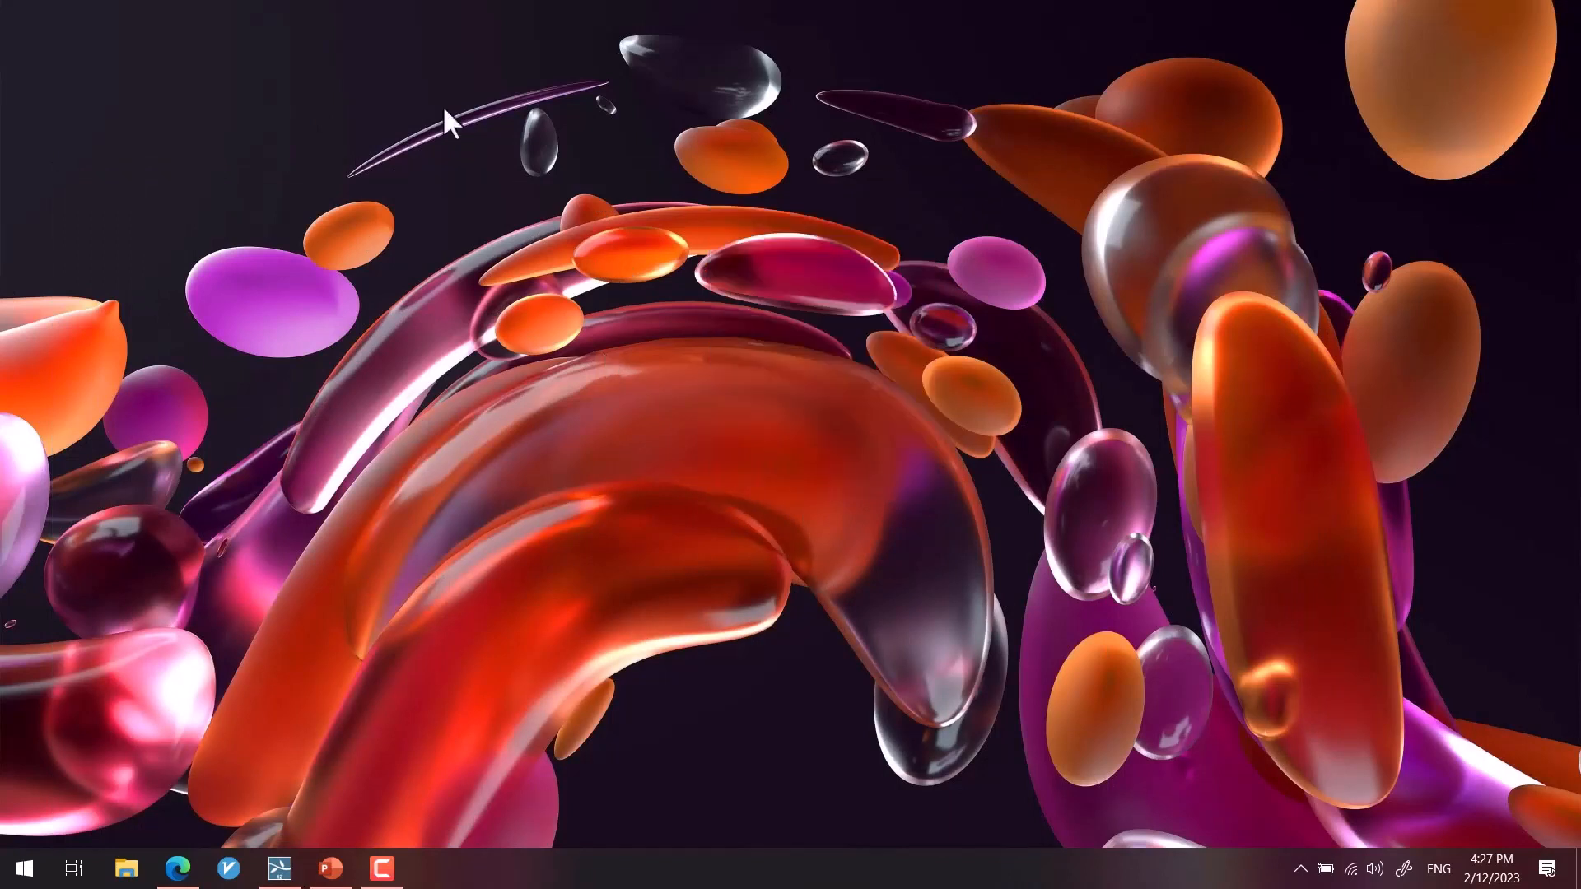
pyautogui.rightClick(588, 178)
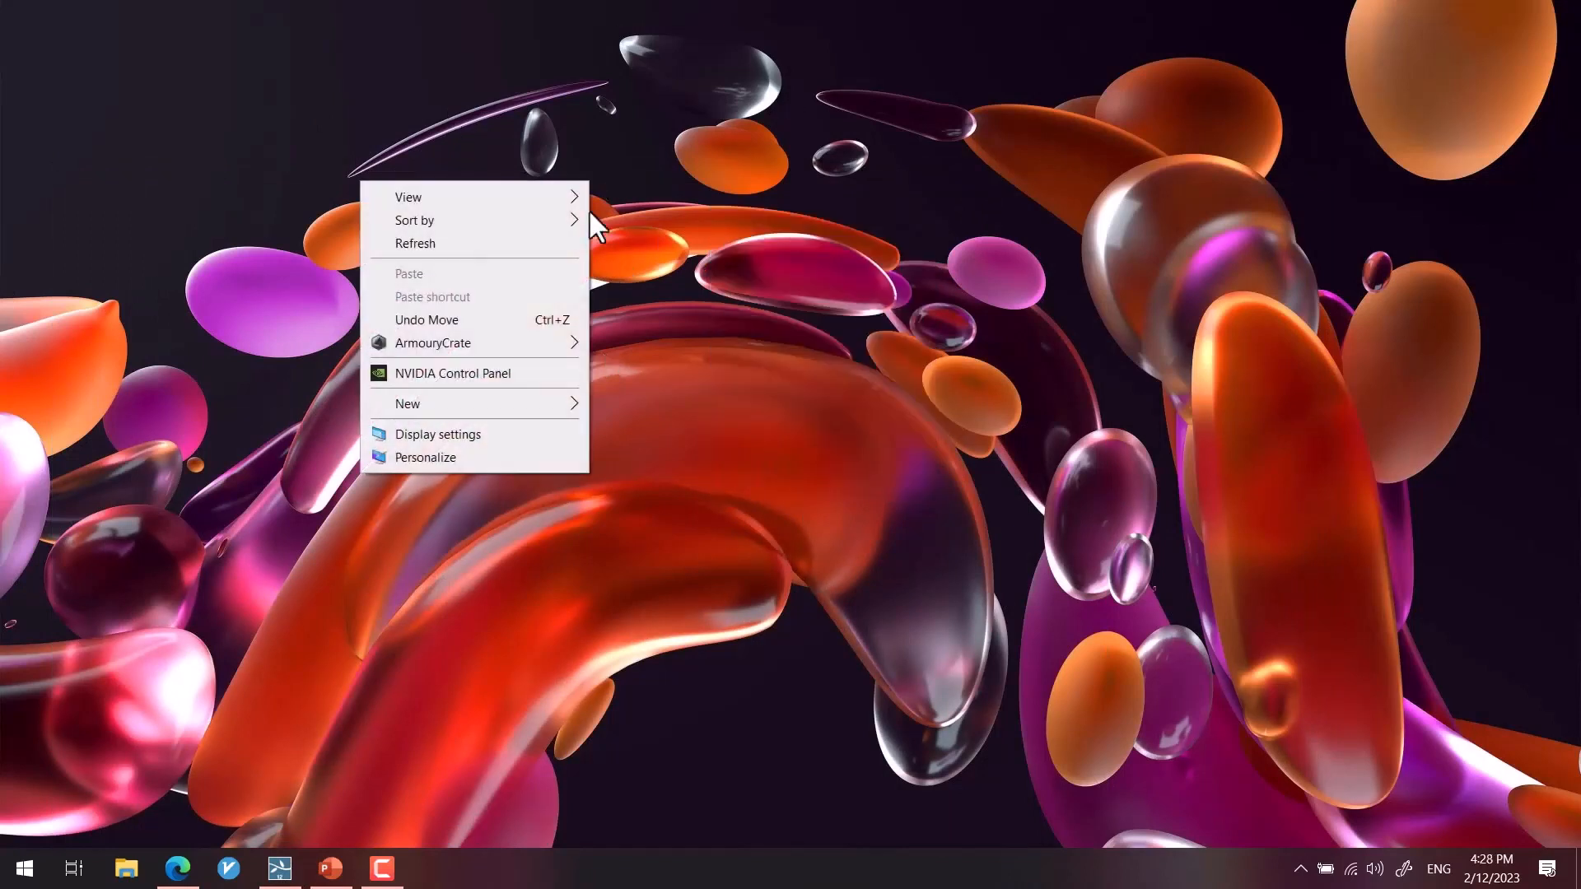
pyautogui.click(457, 374)
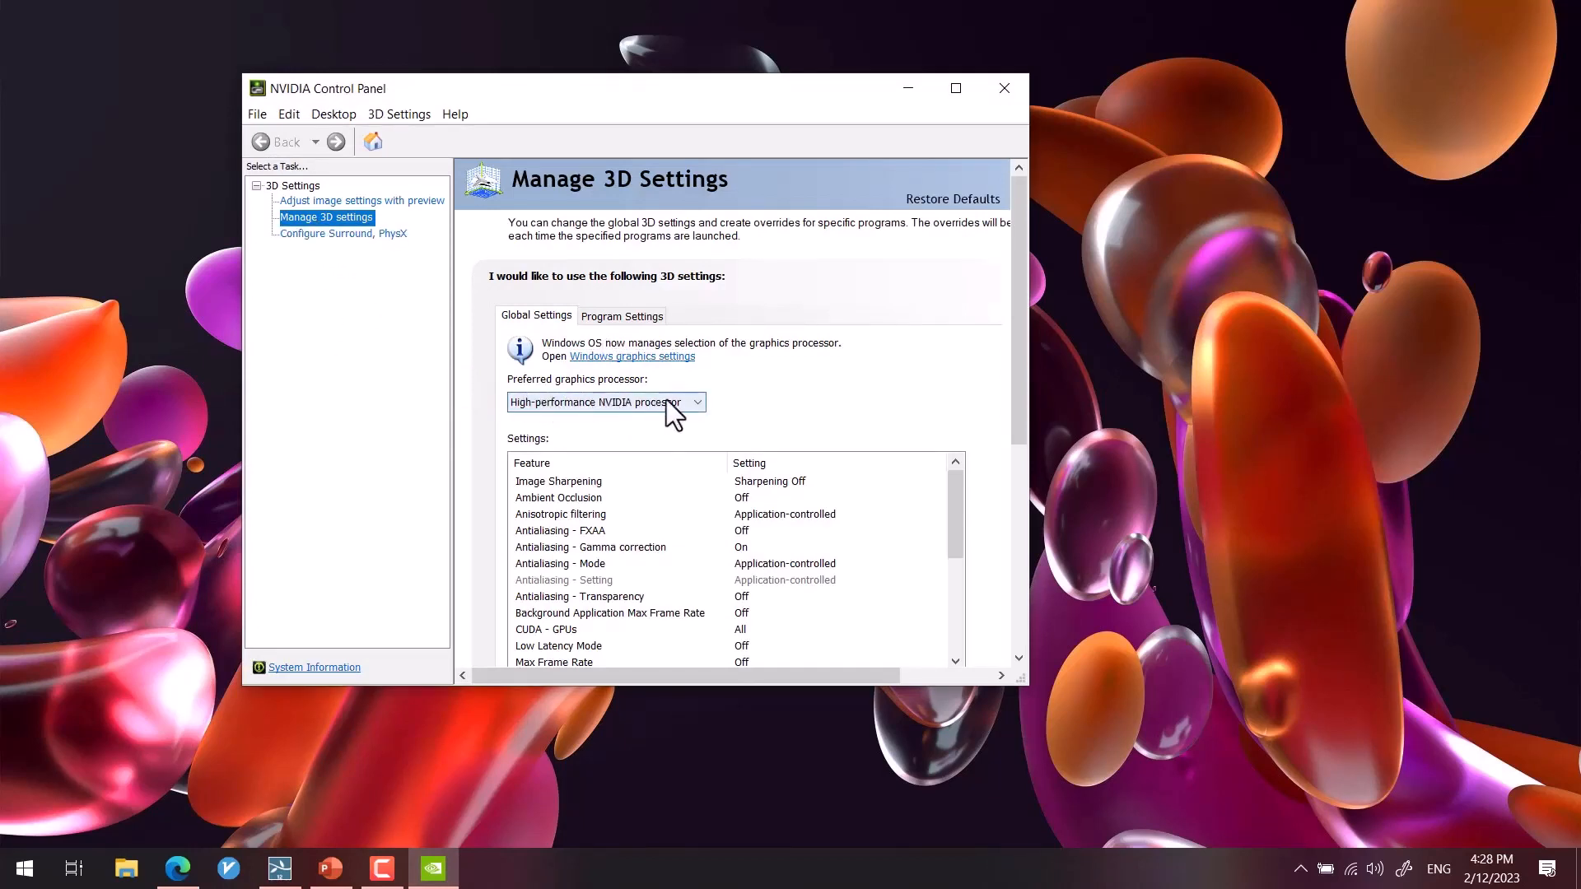
# Step: Set the global preferred graphics processor to High-performance NVIDIA processor and apply the change
pyautogui.scroll(-1, 665, 398)
pyautogui.scroll(2, 665, 399)
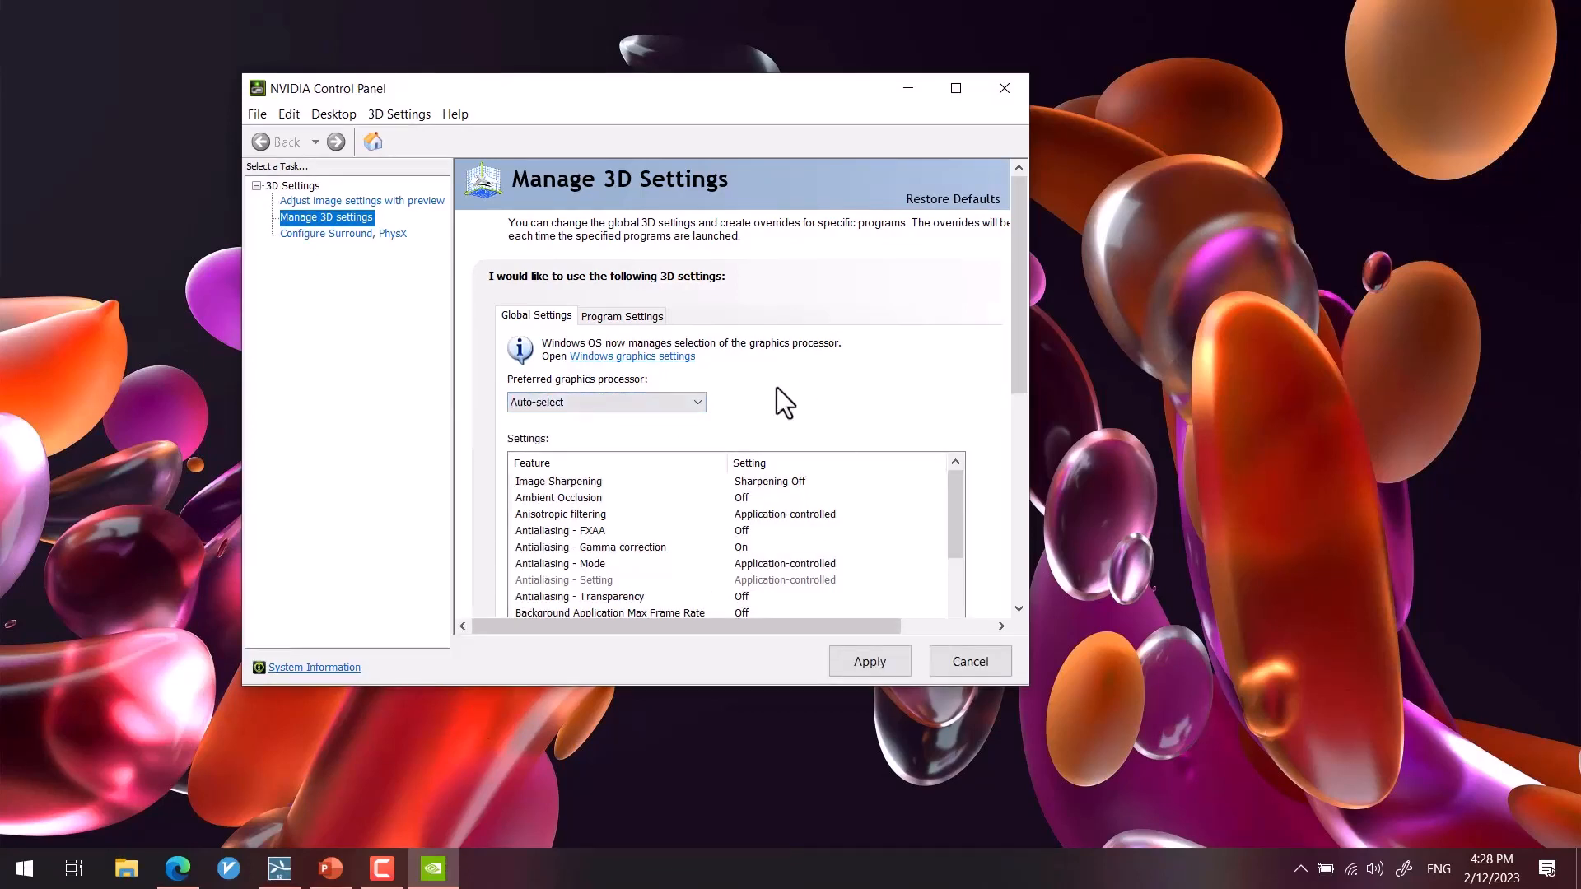
pyautogui.scroll(-1, 777, 387)
pyautogui.click(626, 315)
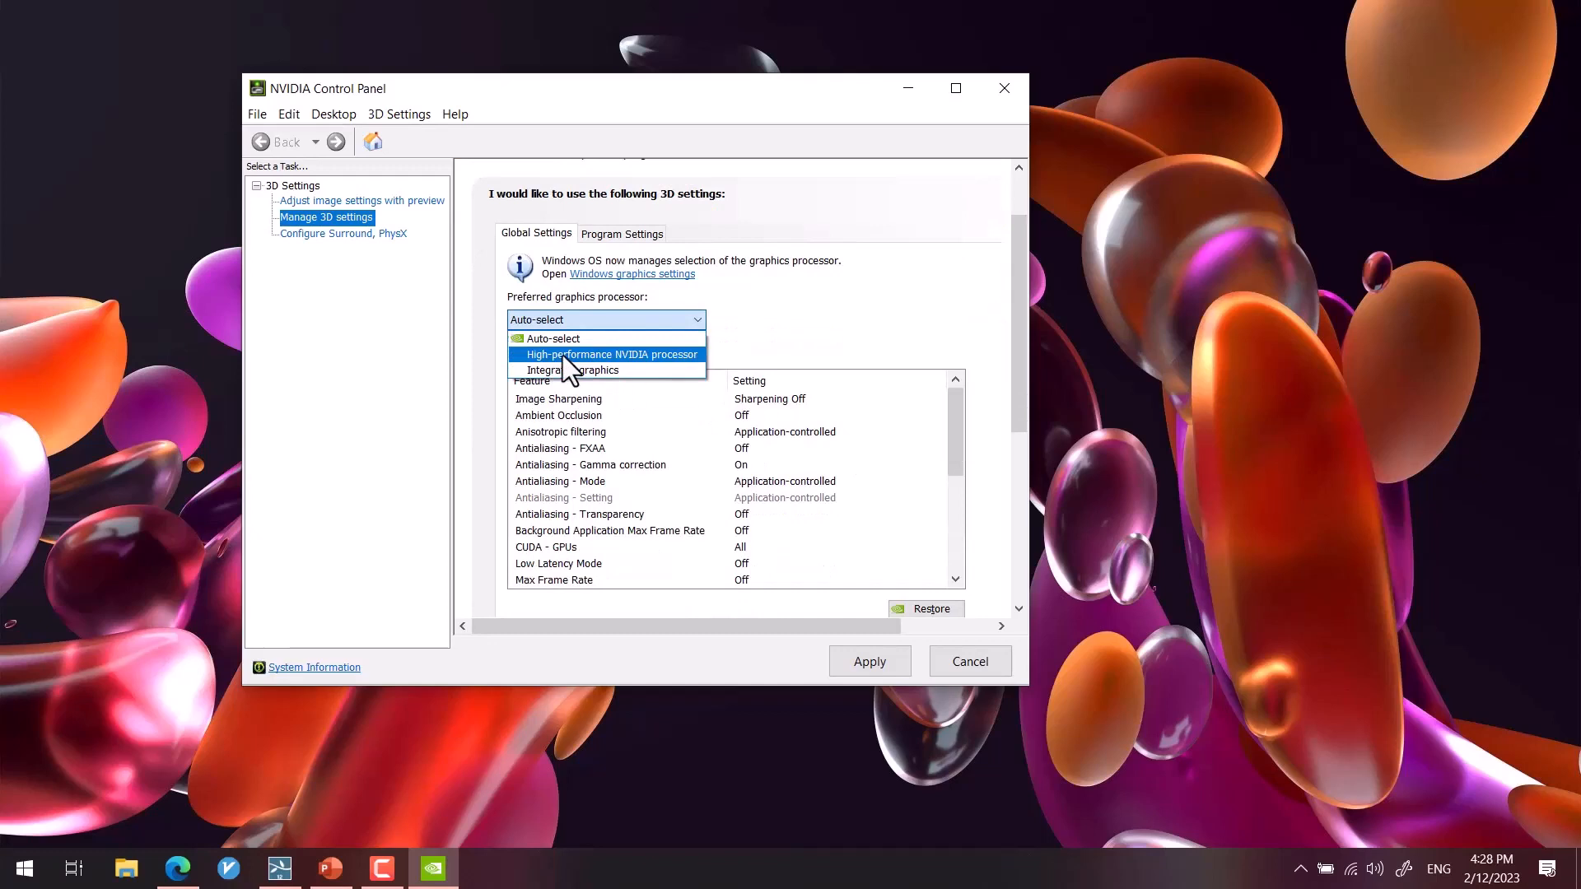
pyautogui.click(563, 356)
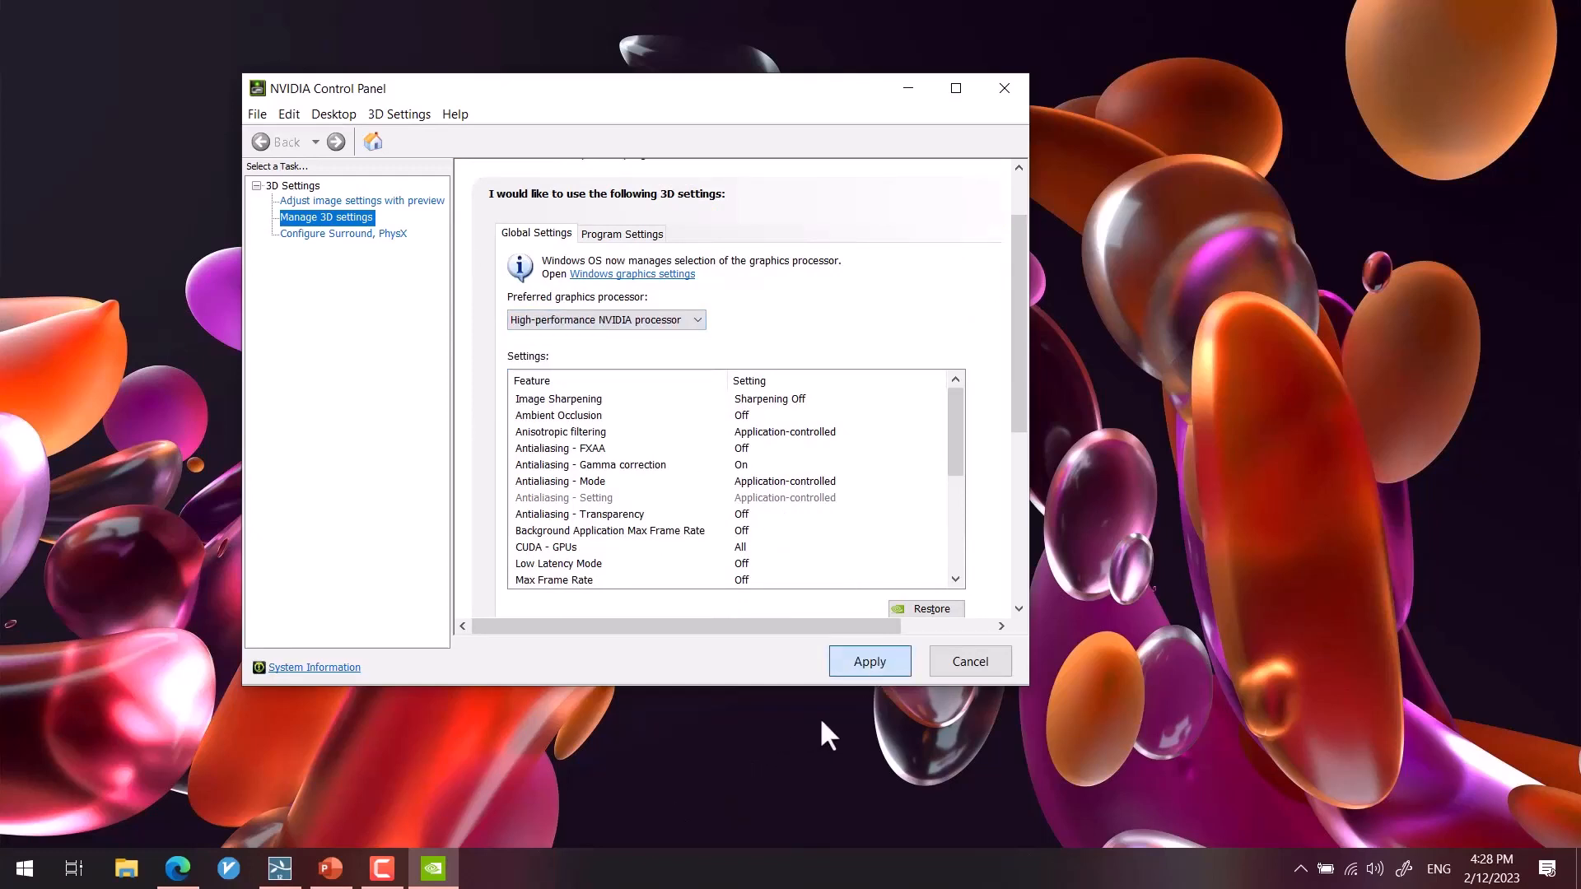
pyautogui.click(869, 661)
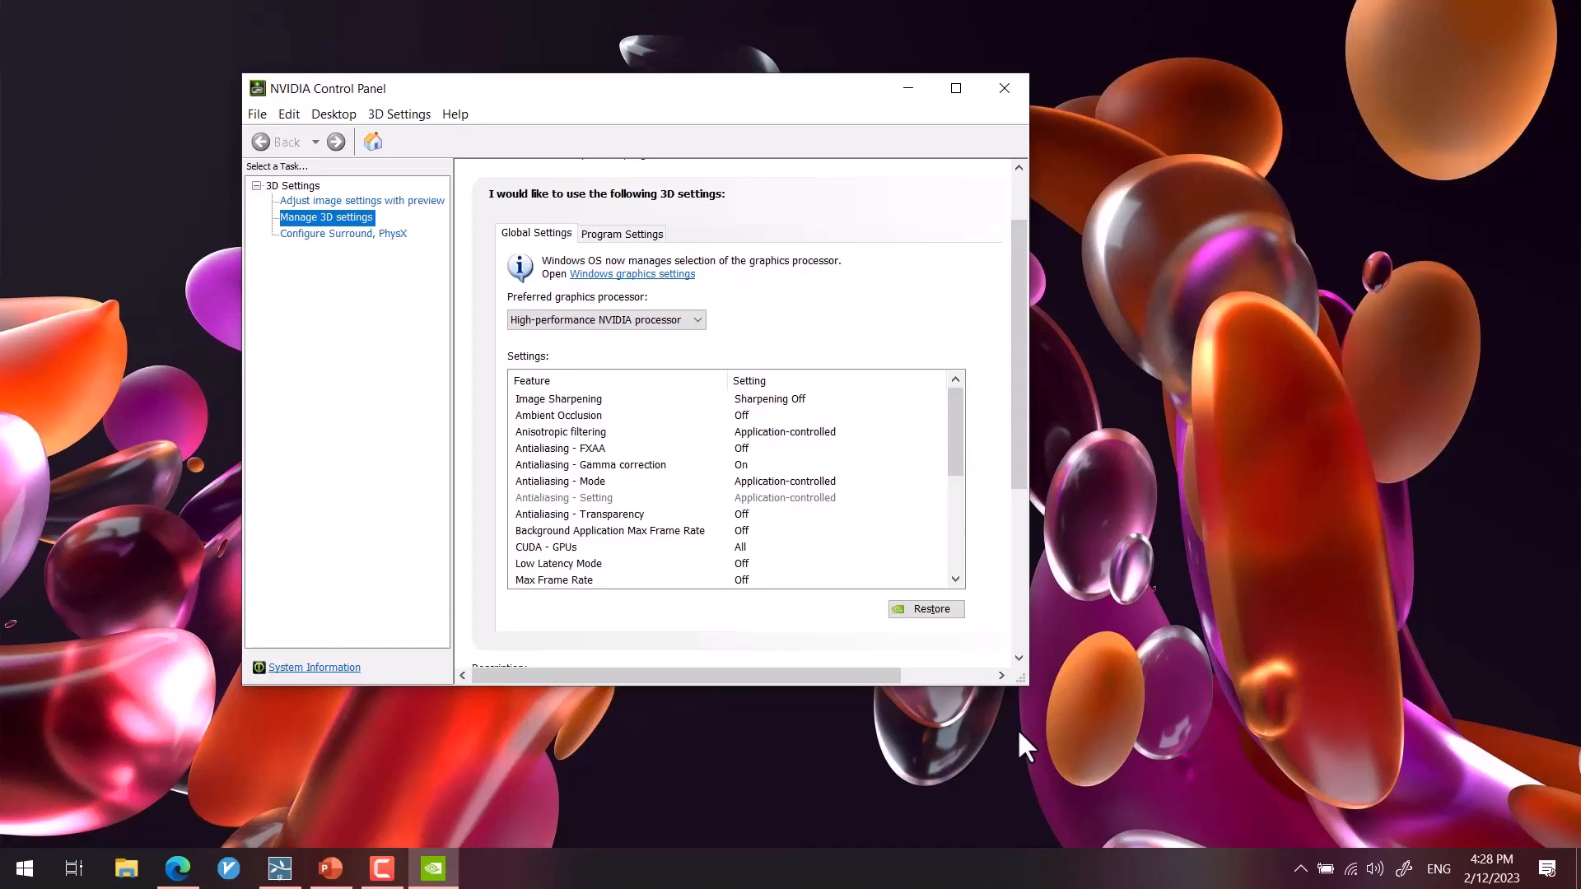
# Step: Close the NVIDIA Control Panel and cycle through the laptop's performance modes
pyautogui.press('F5')
pyautogui.press('F5')
pyautogui.click(1017, 89)
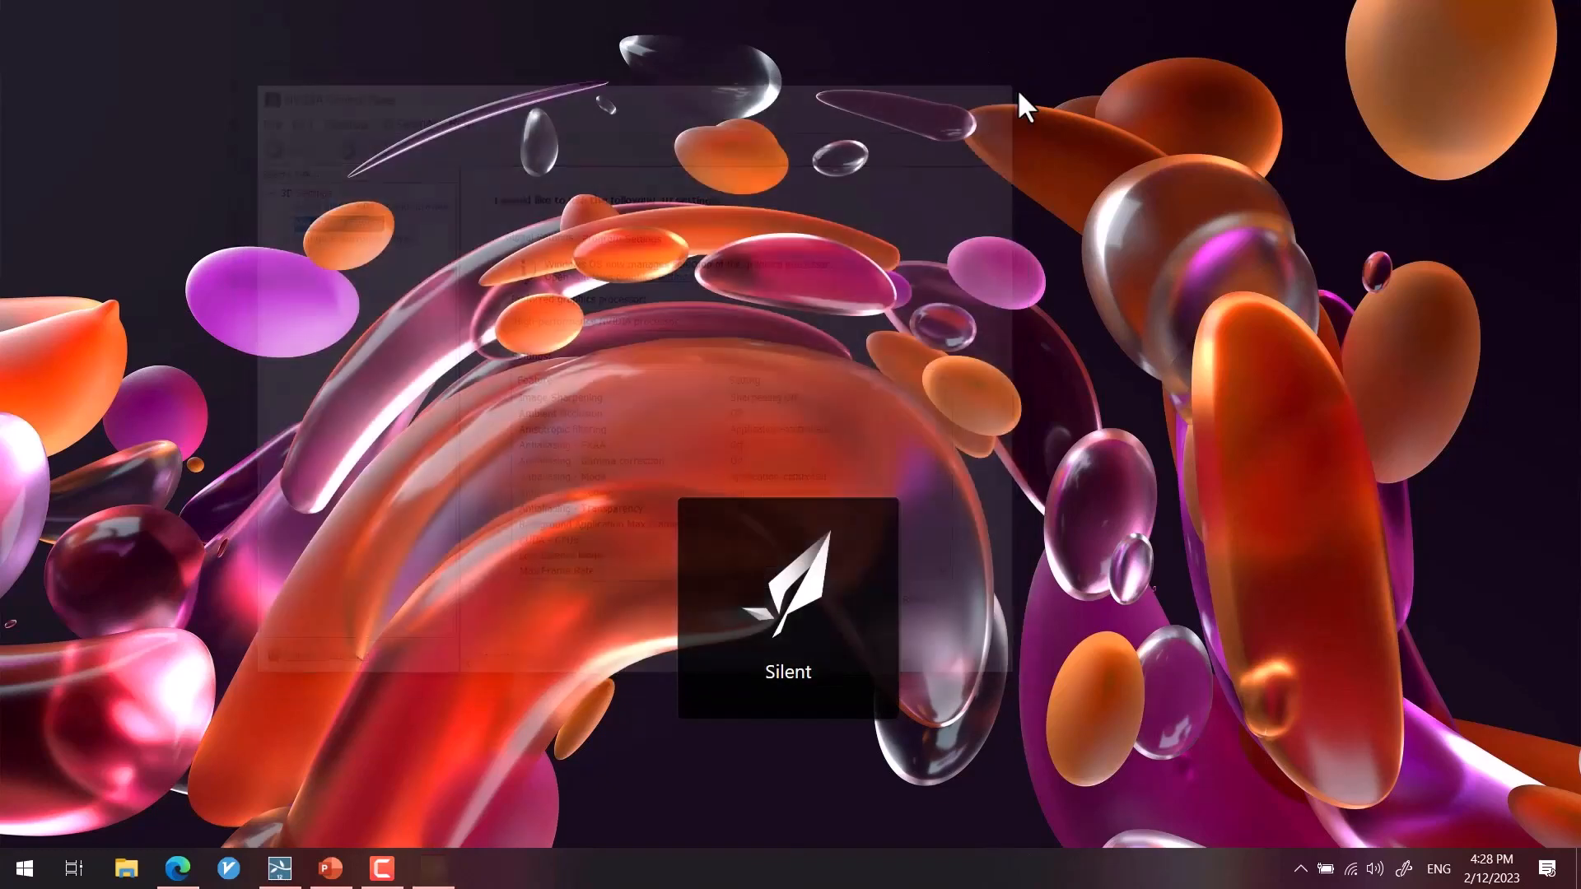
pyautogui.press('F5')
pyautogui.press('F5')
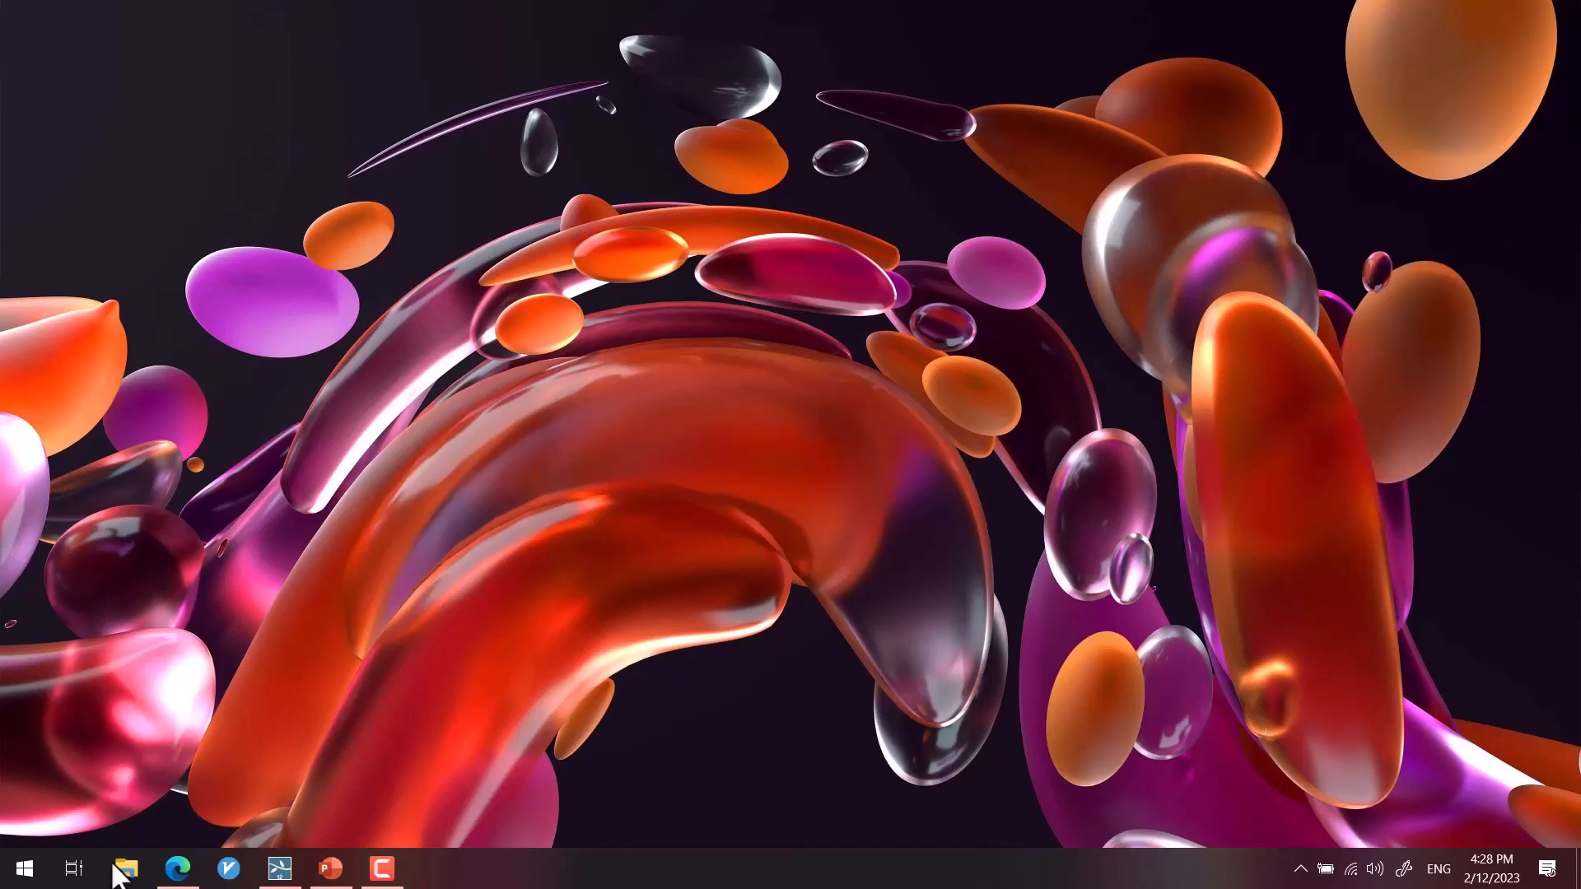
# Step: Switch back to Lumion, leave the benchmark results and load the example project of the house with a pool and lawn
pyautogui.click(280, 868)
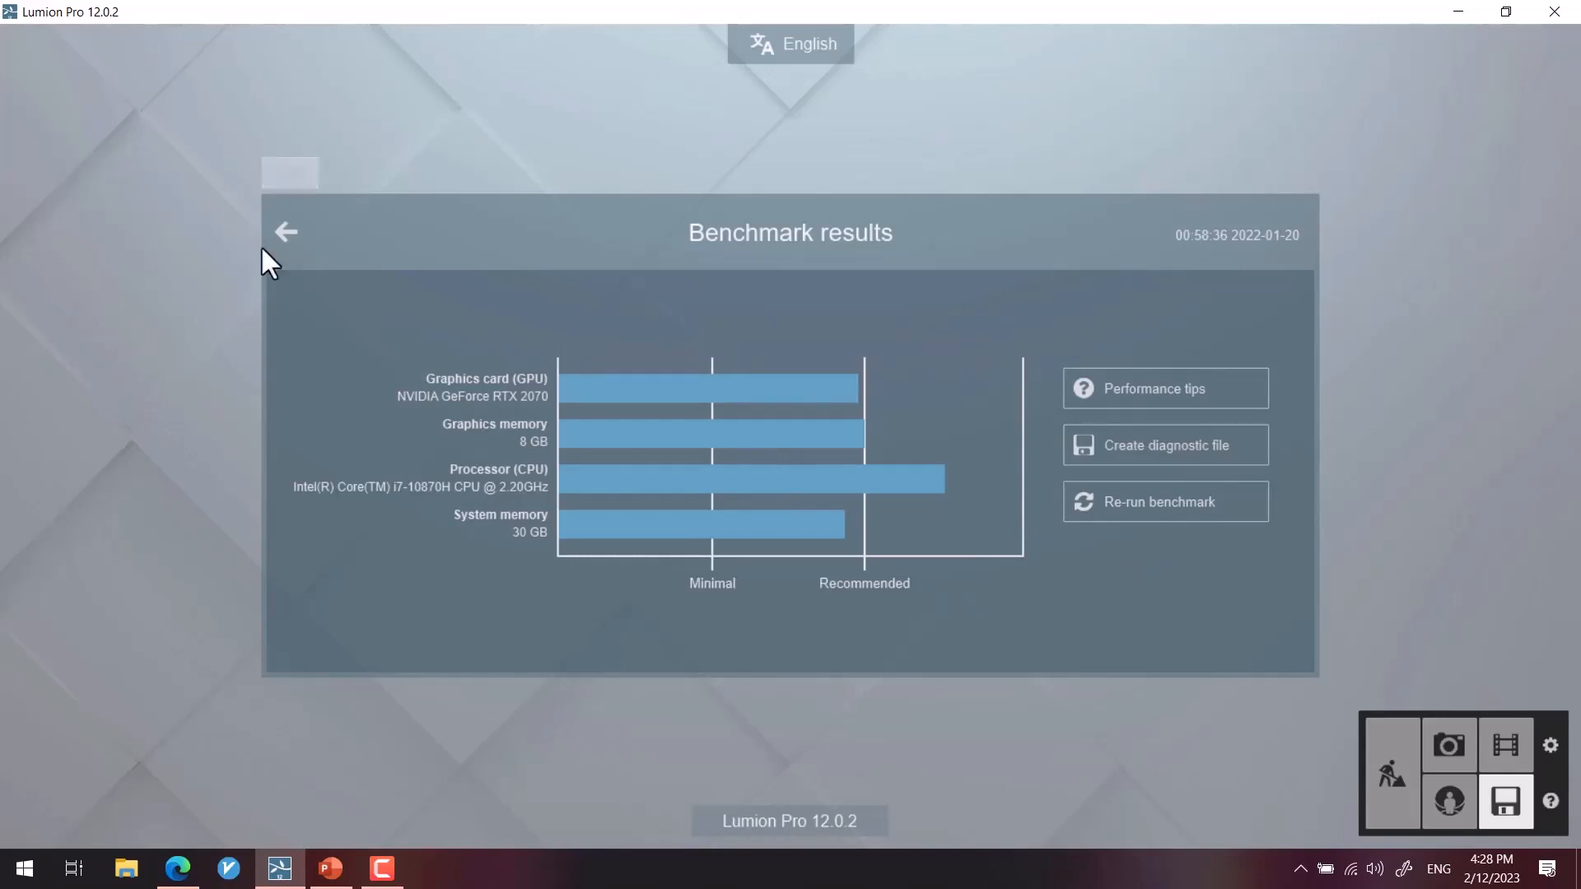
pyautogui.click(288, 239)
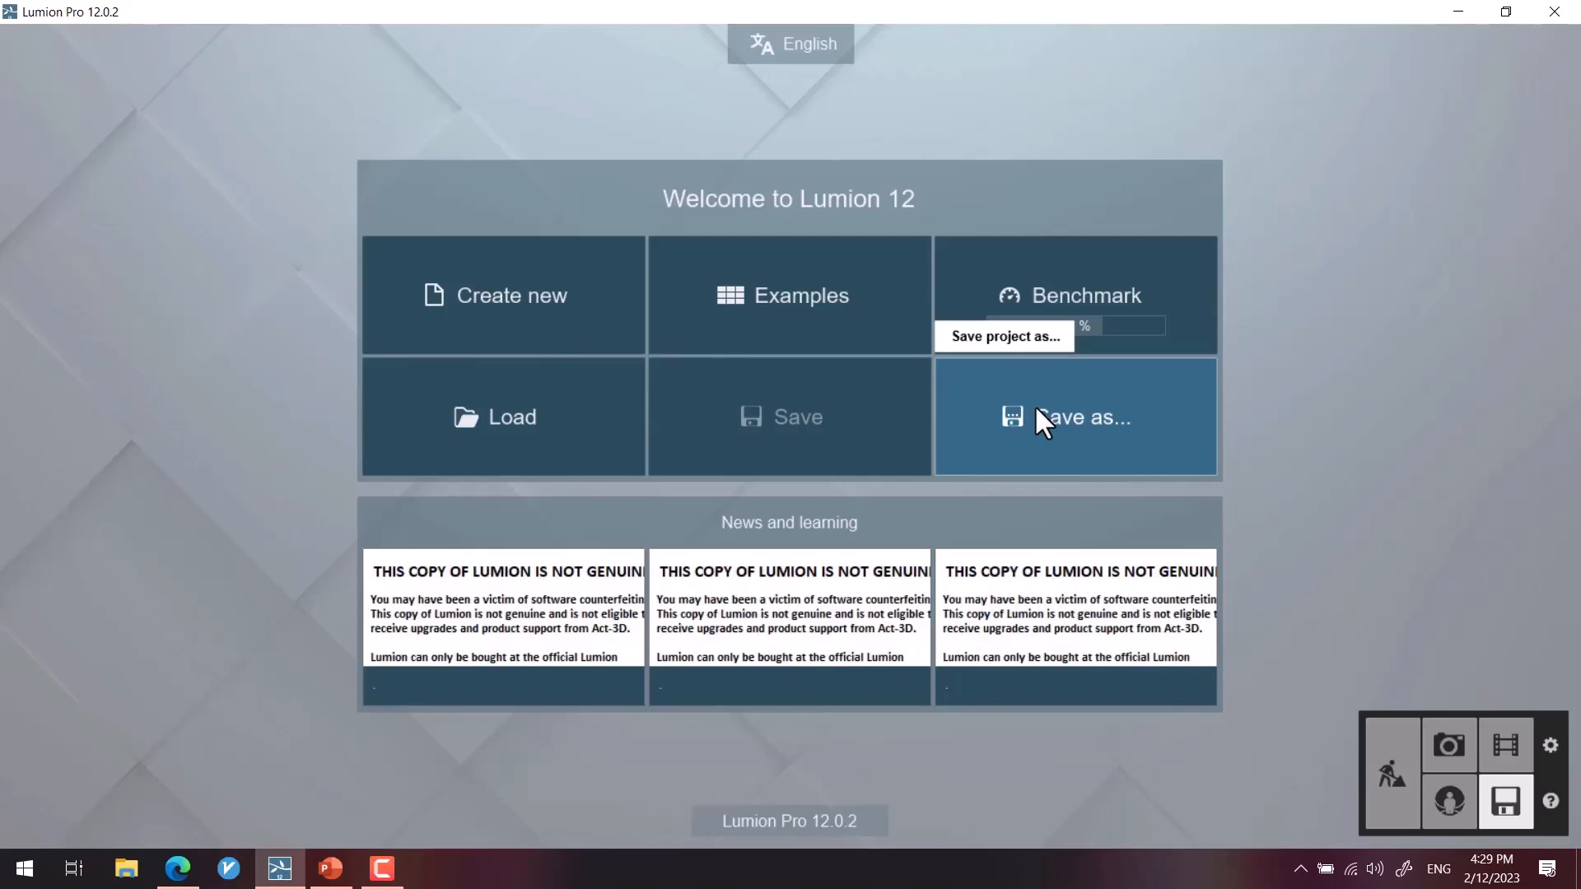
pyautogui.click(810, 290)
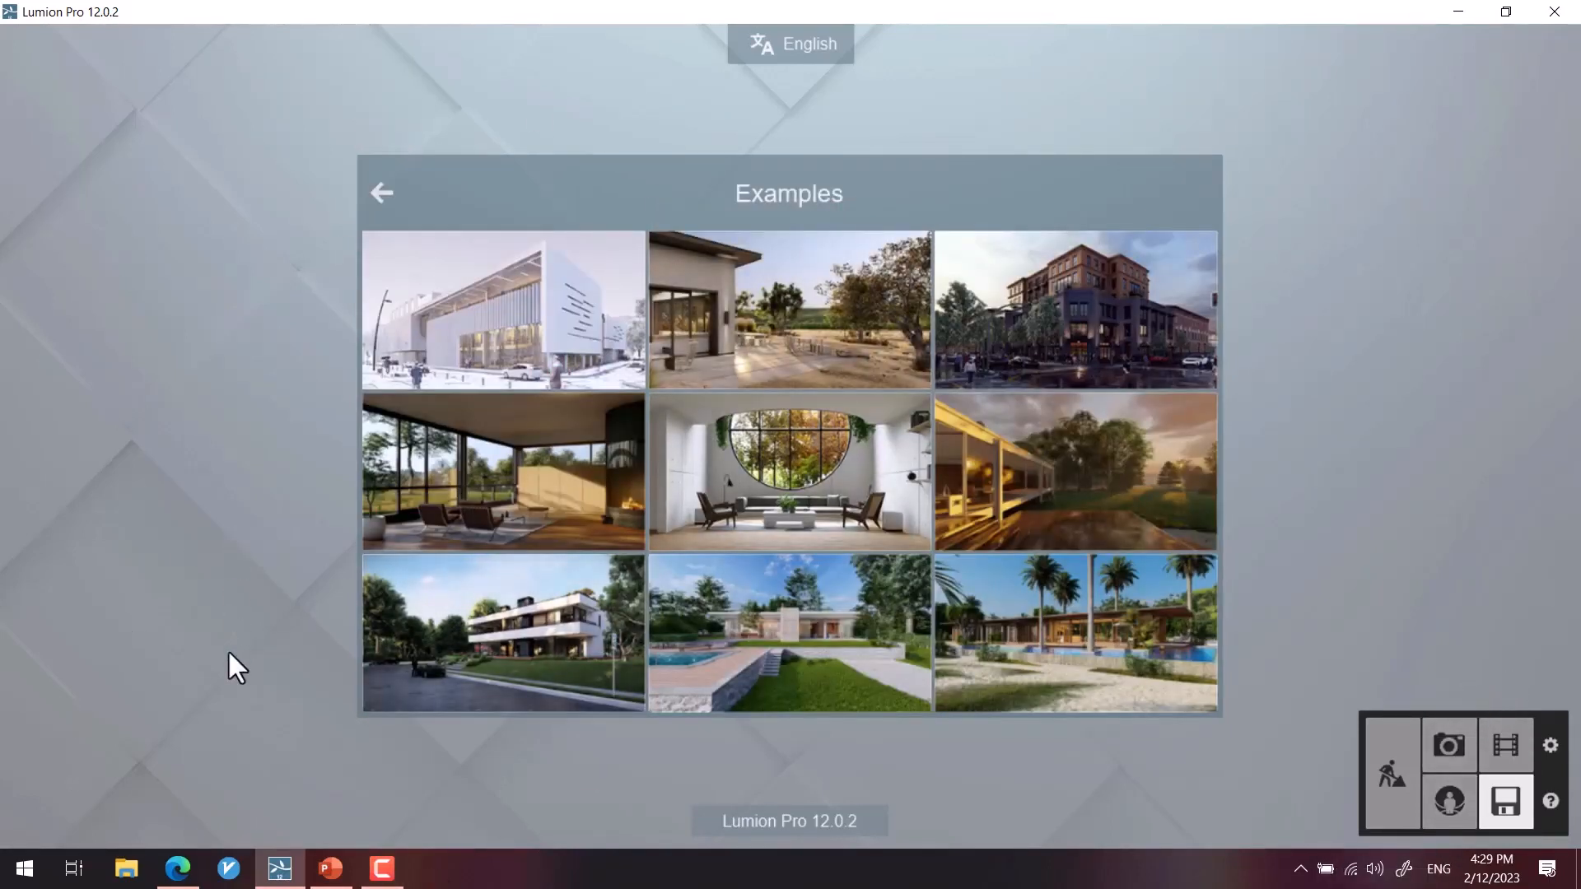
pyautogui.moveTo(863, 653)
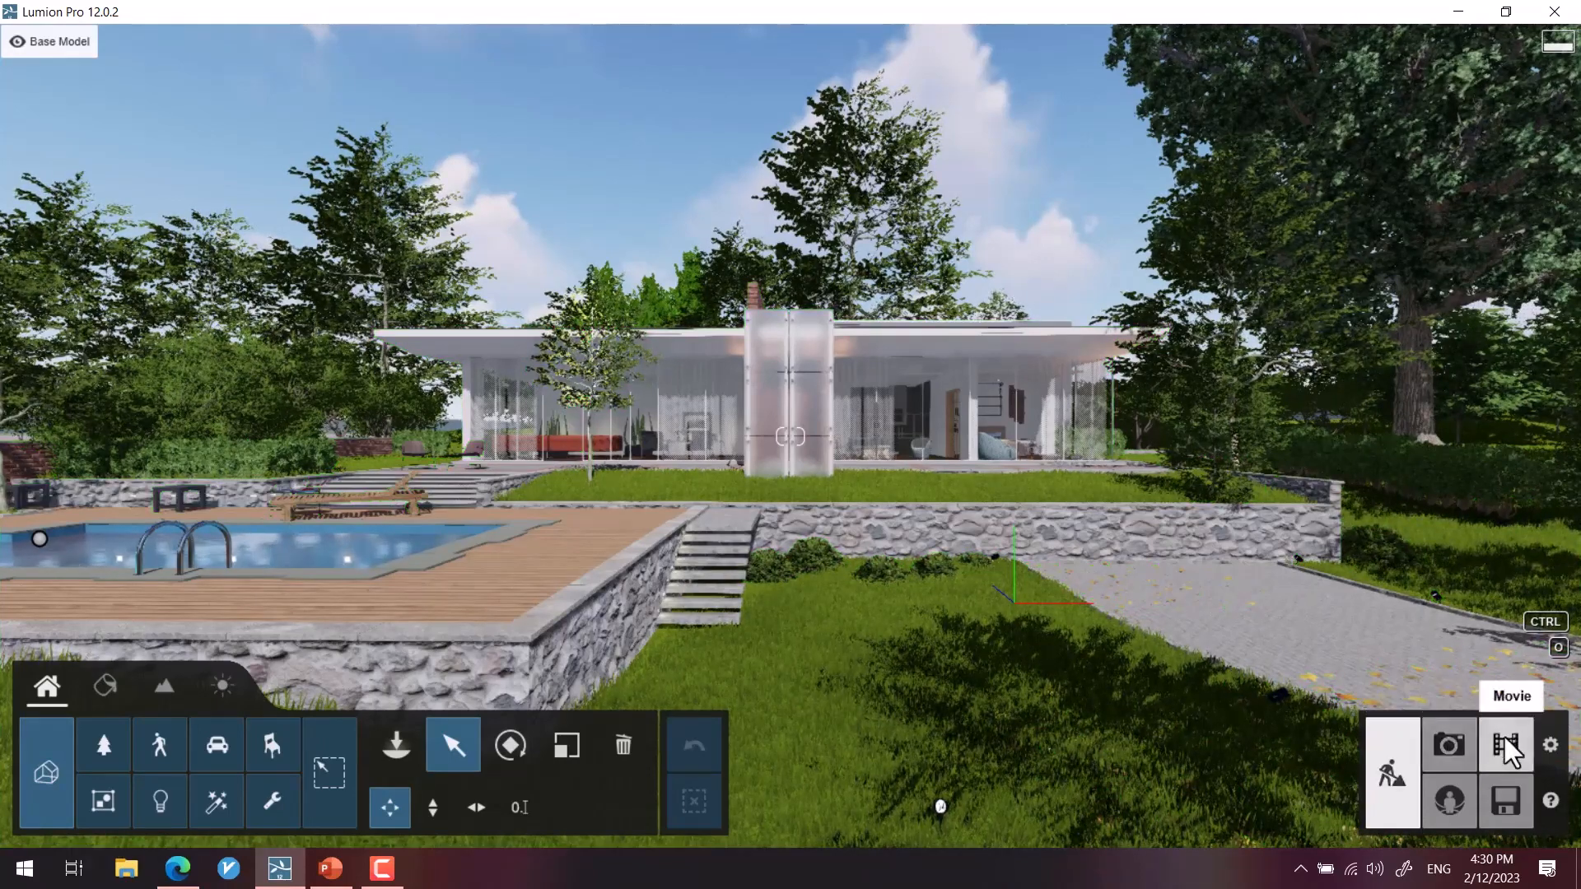
# Step: View the example project's movie clips and photo set, and return to Build mode
pyautogui.click(1505, 801)
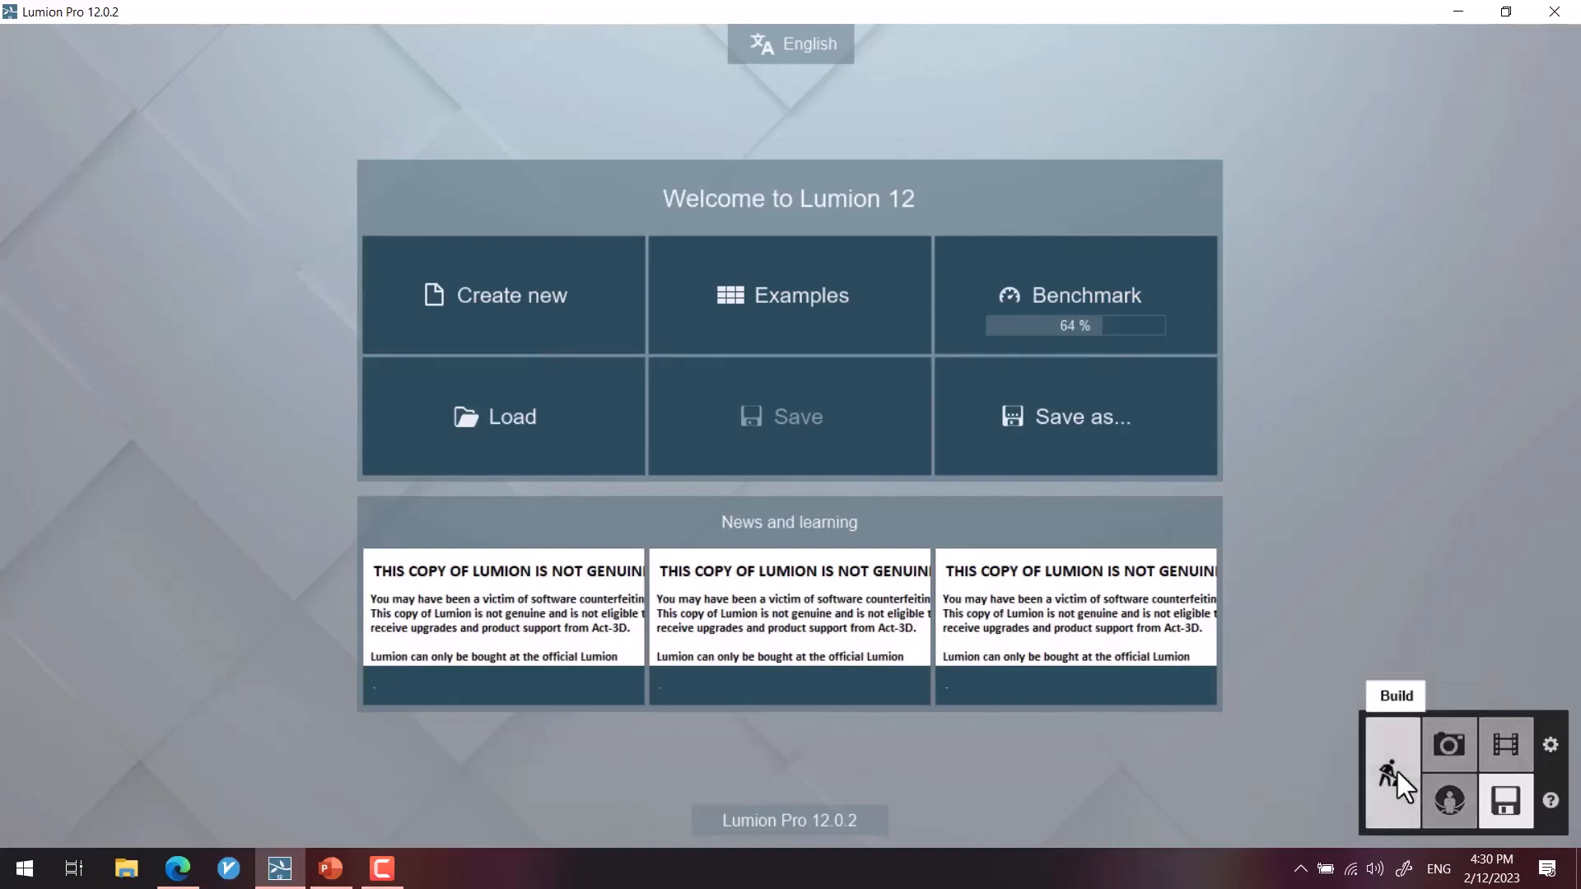
pyautogui.click(1446, 784)
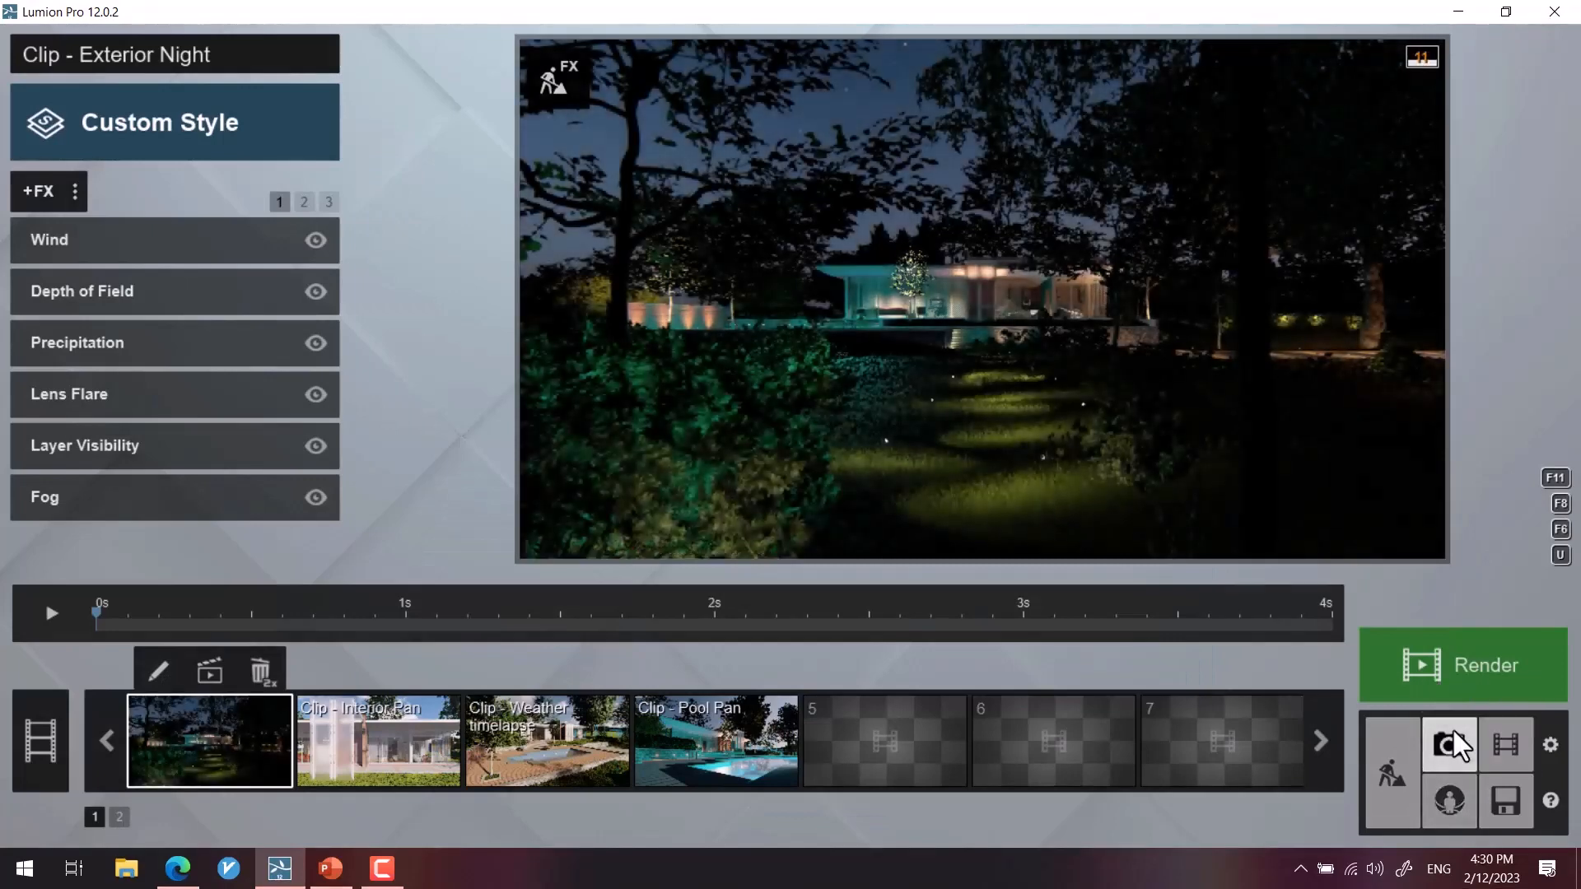
pyautogui.click(1454, 730)
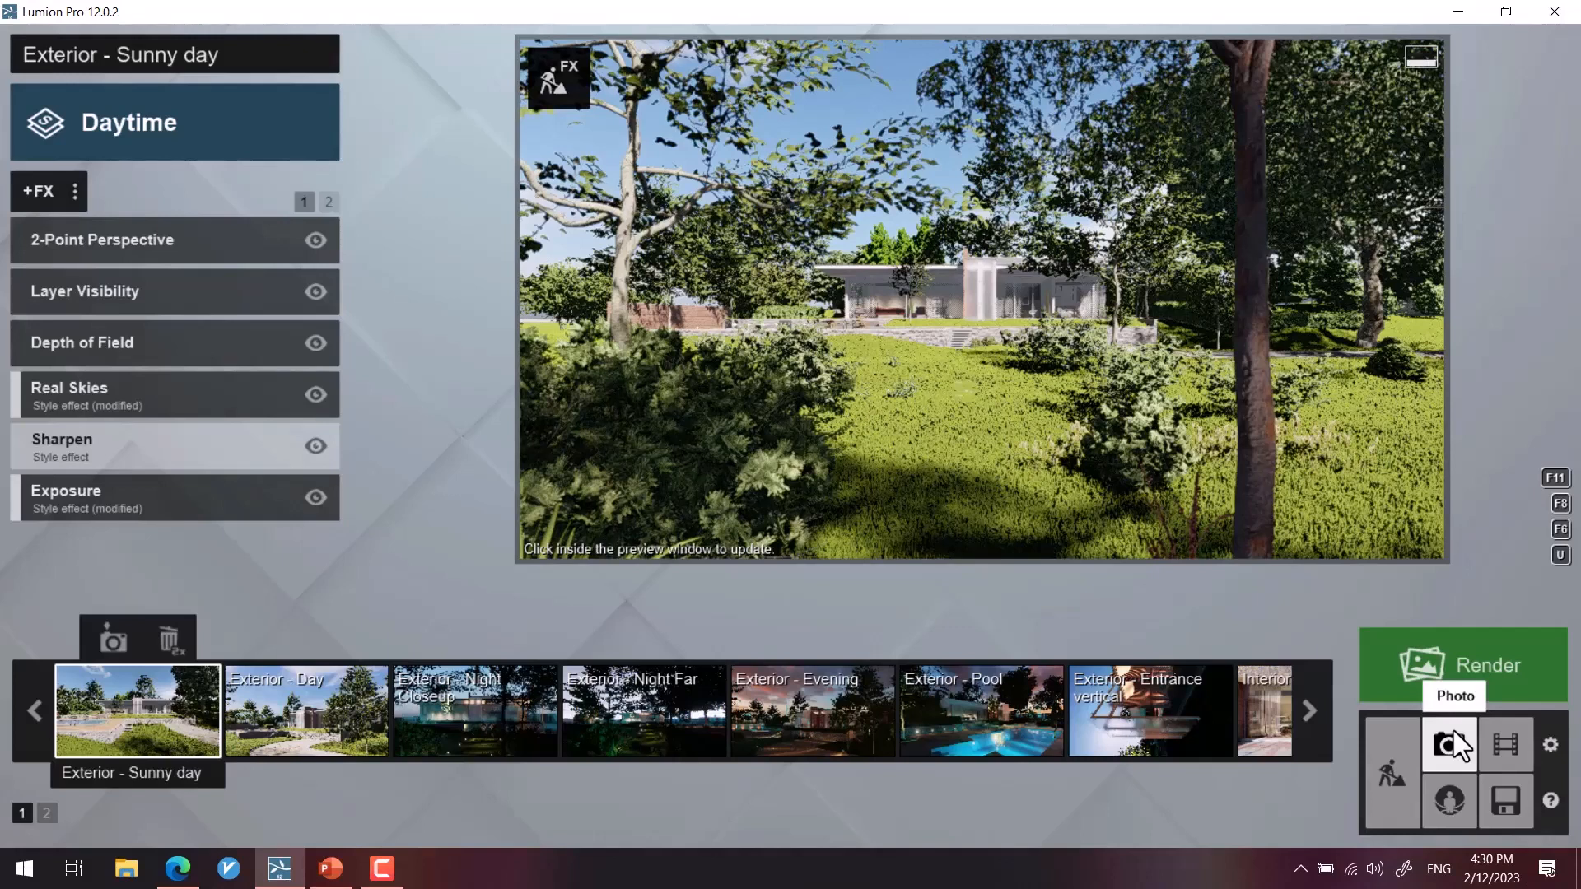
pyautogui.click(1395, 763)
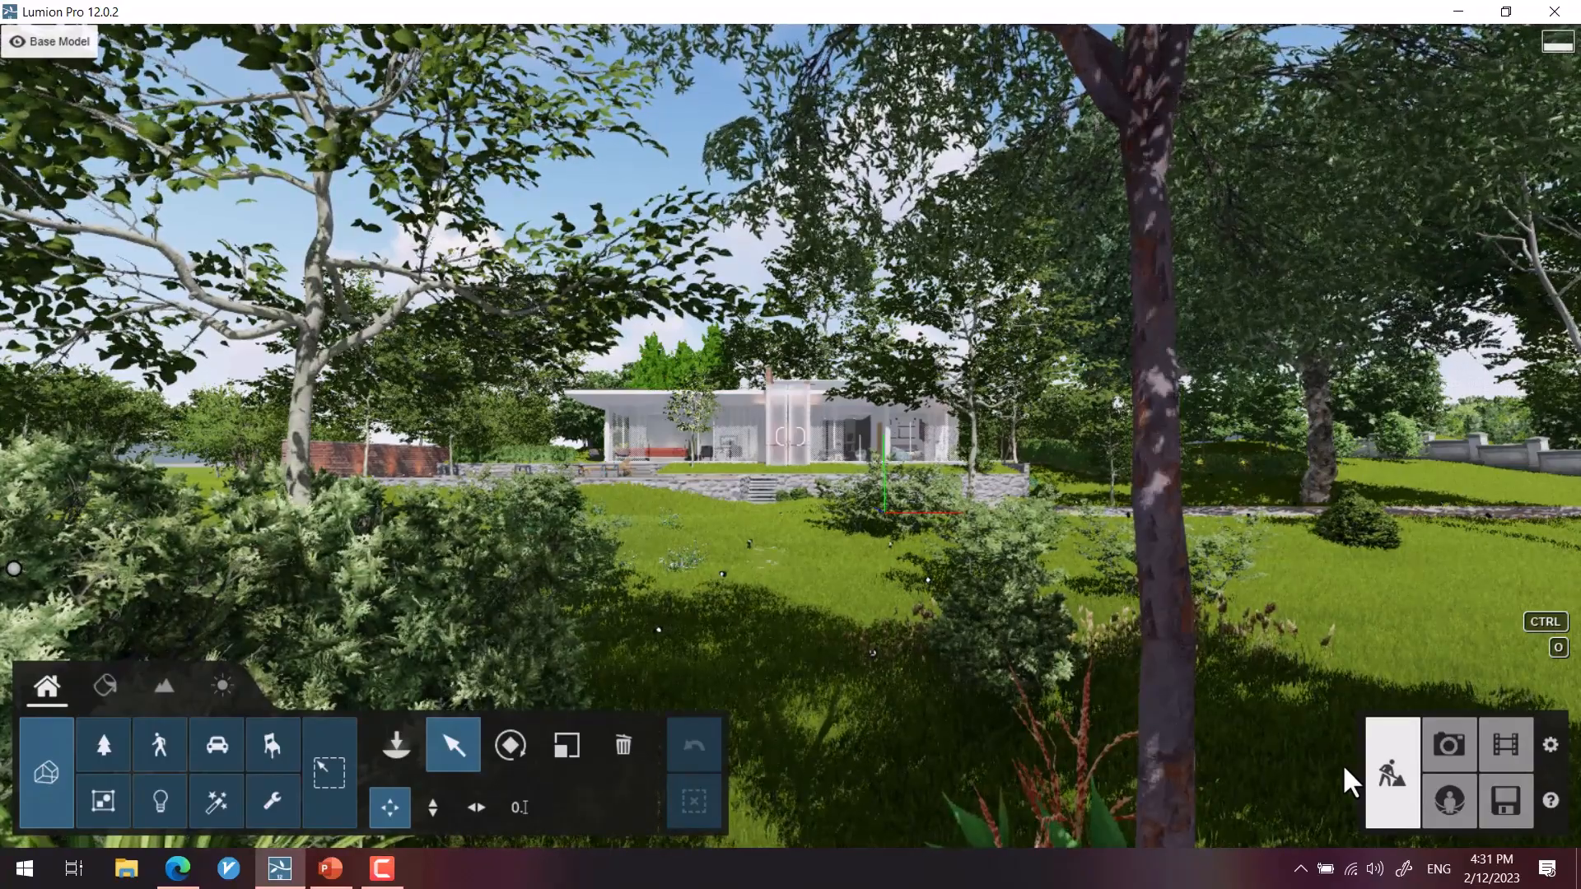
# Step: Revisit the Photo, Movie and project save/load pages, including the photo preview's camera controls, ending in Build mode
pyautogui.click(1449, 751)
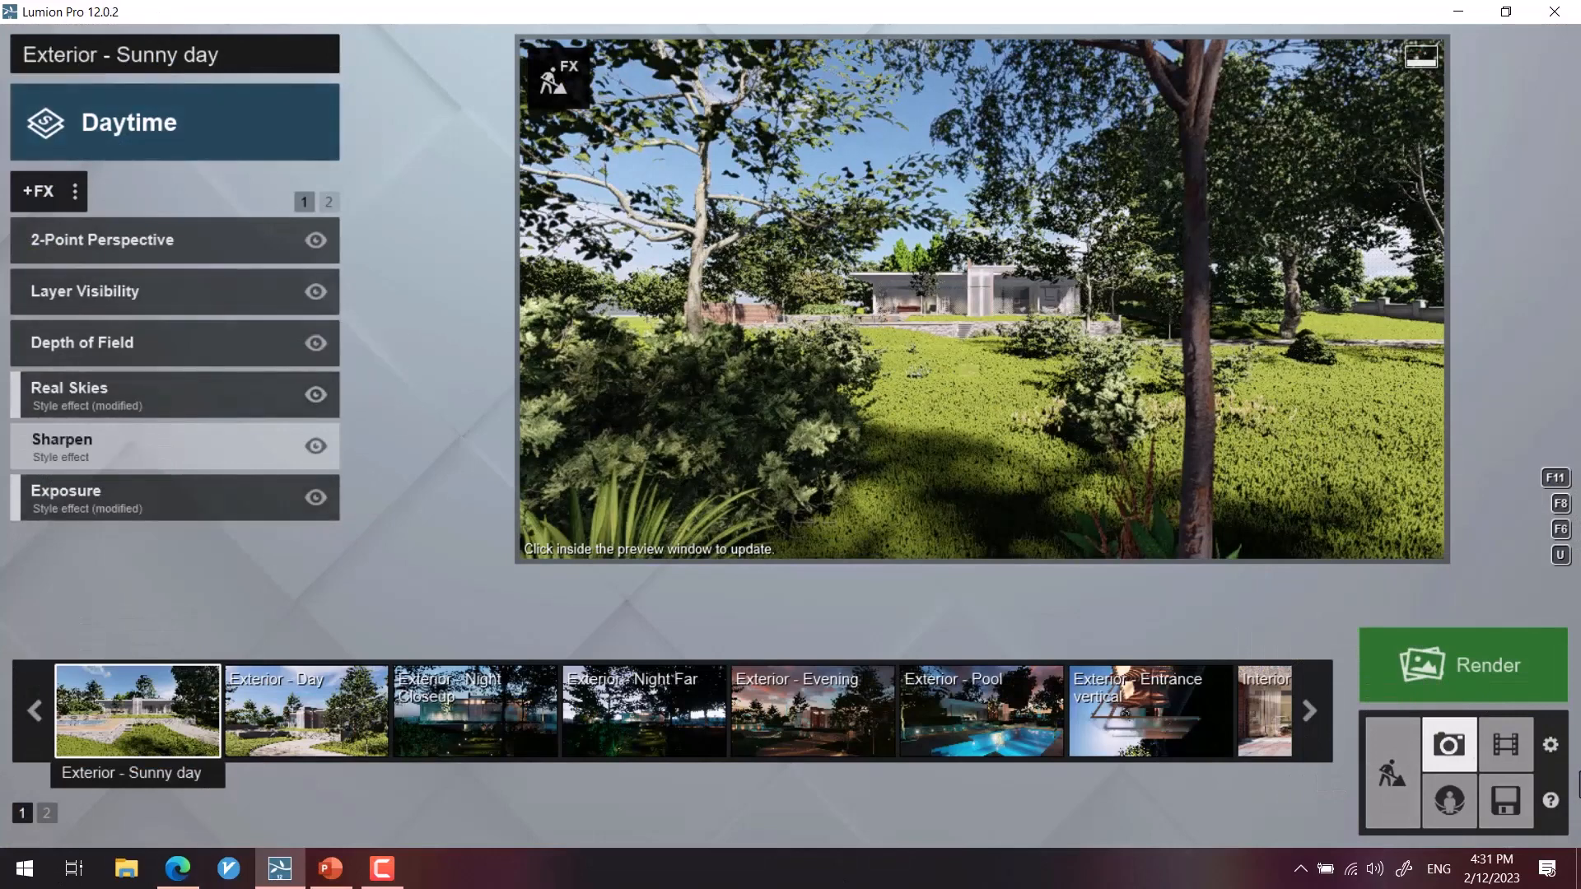
pyautogui.moveTo(1119, 537)
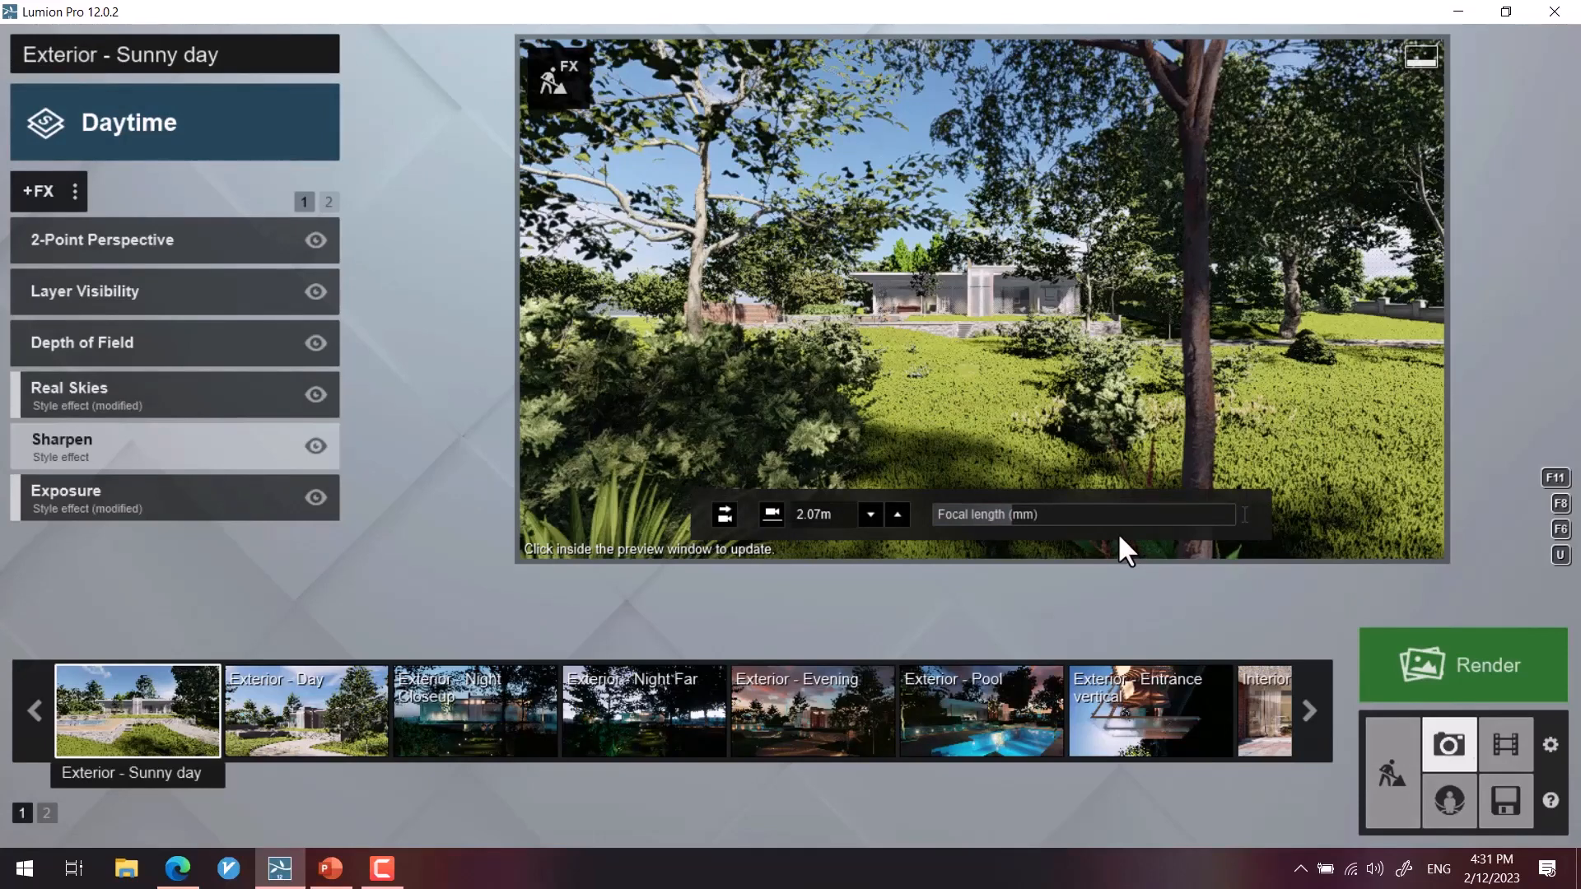
pyautogui.click(1505, 744)
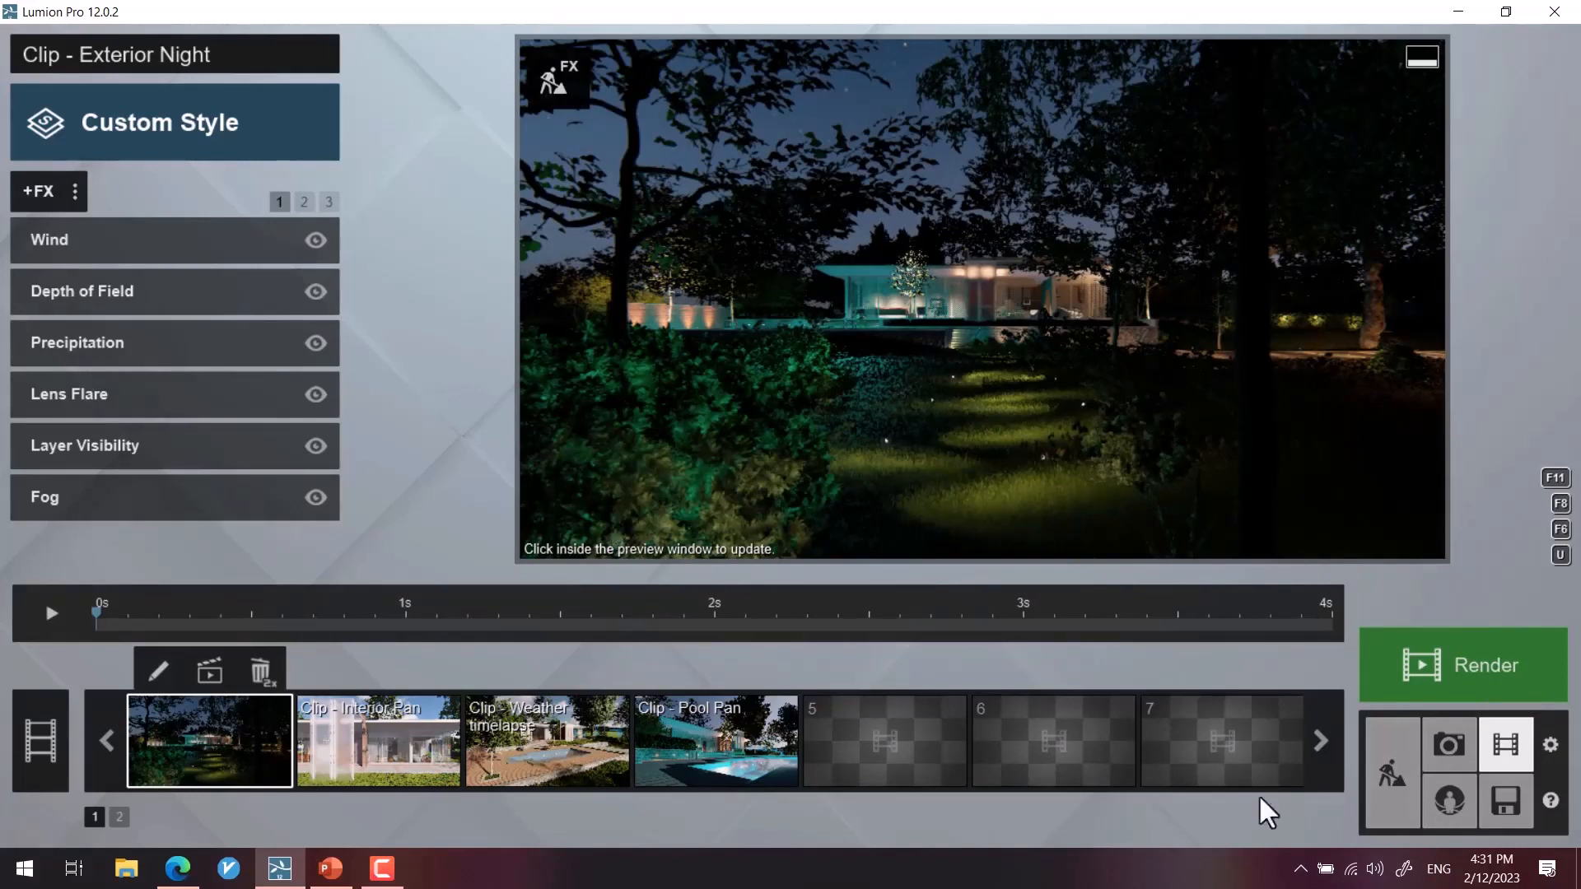
pyautogui.click(1507, 802)
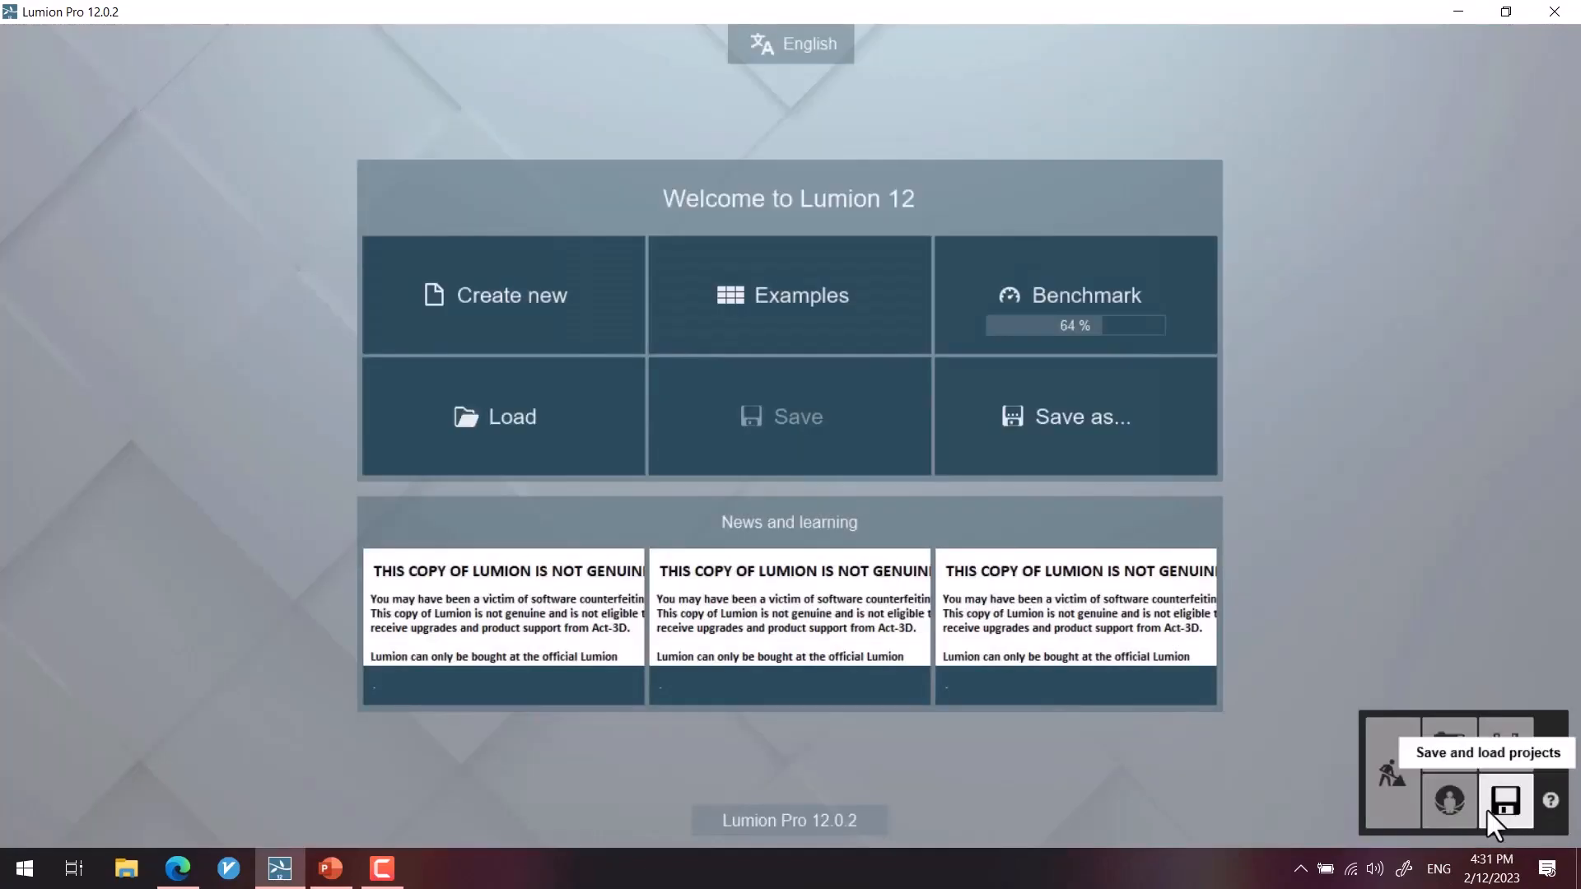
pyautogui.click(1391, 779)
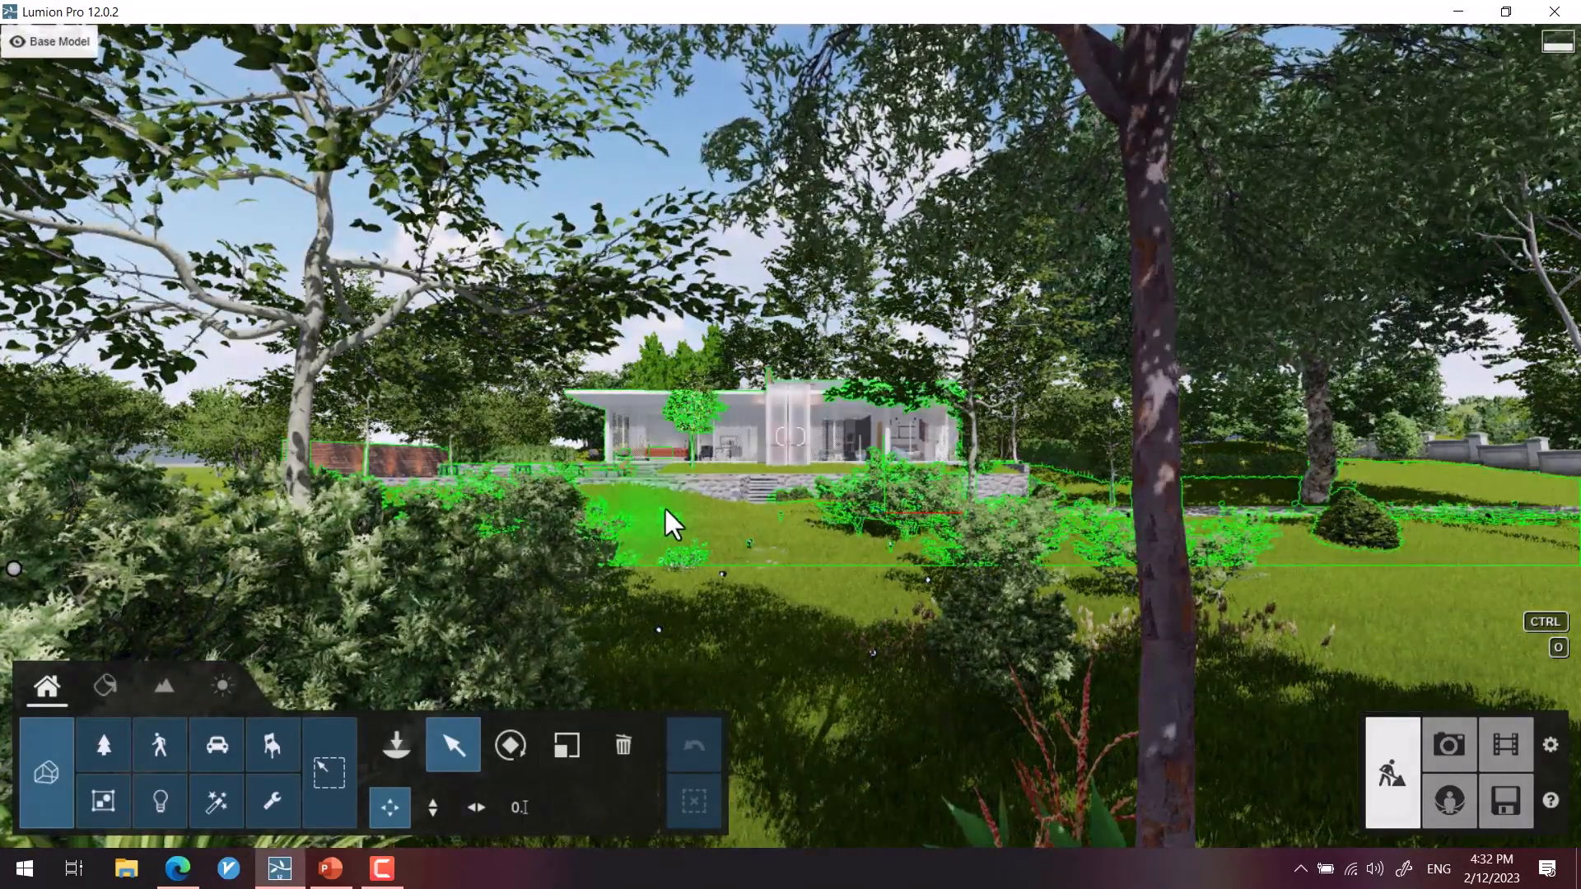
# Step: Examine the editor's image settings and return to the house scene in Build mode
pyautogui.click(1550, 746)
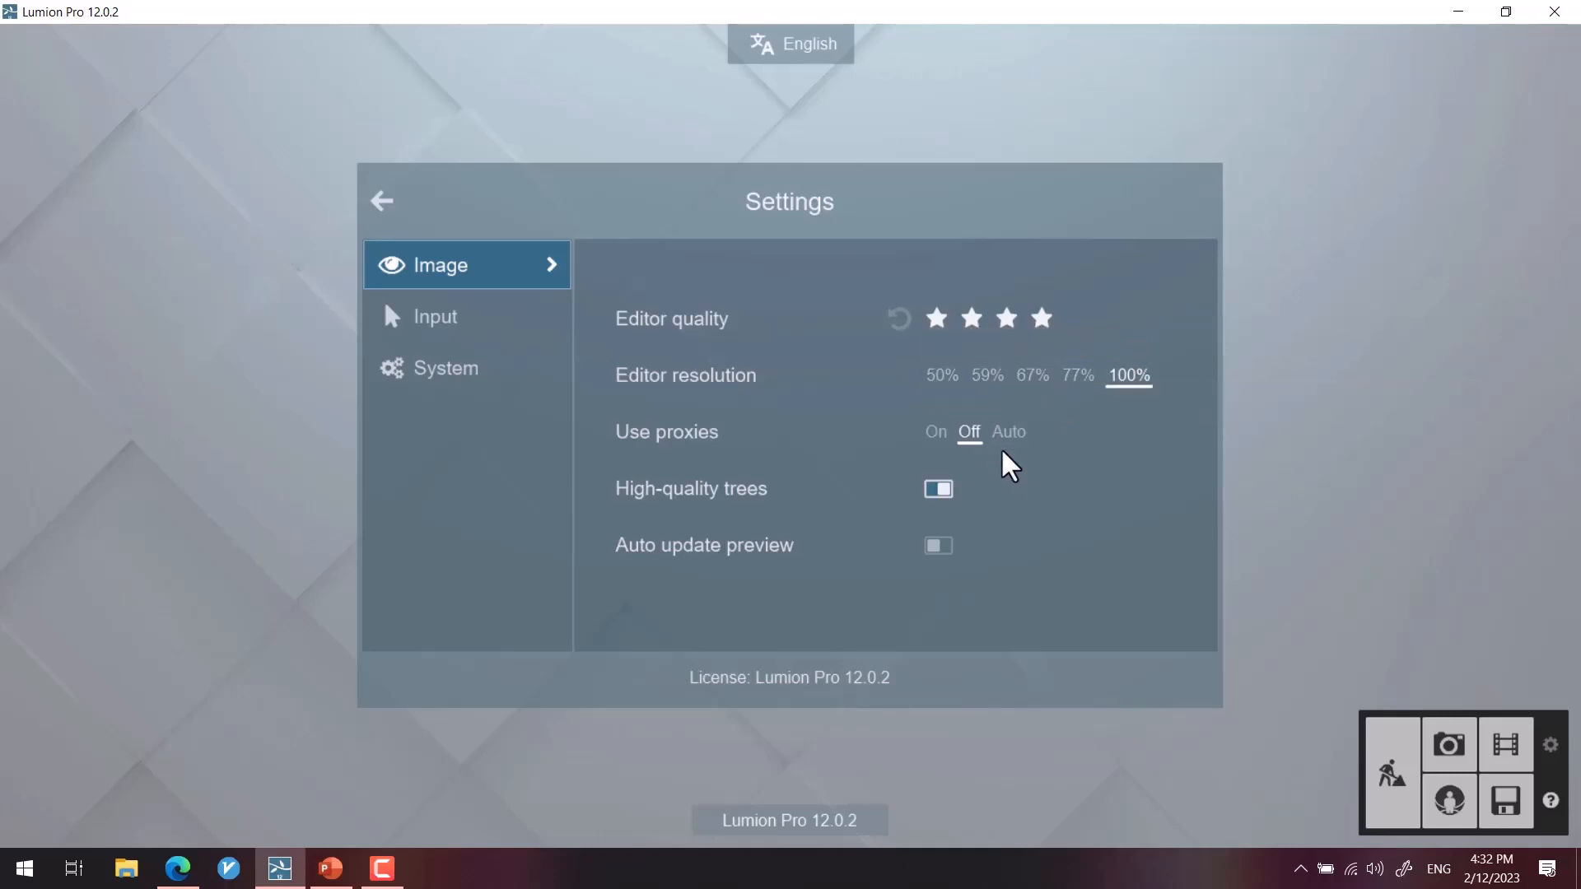
pyautogui.click(1384, 758)
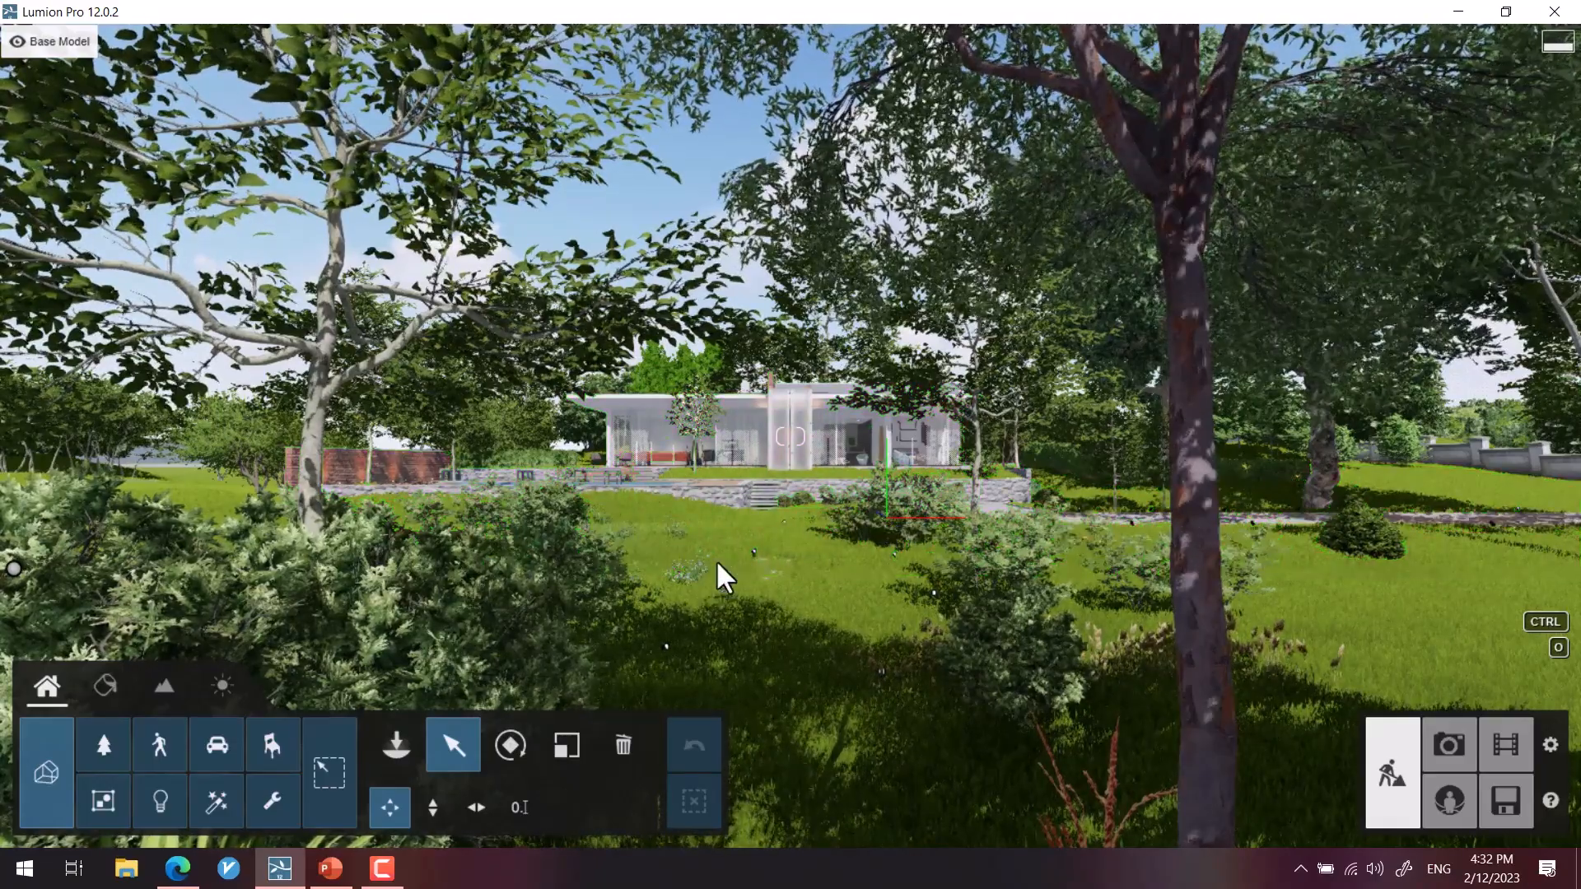
pyautogui.click(735, 624)
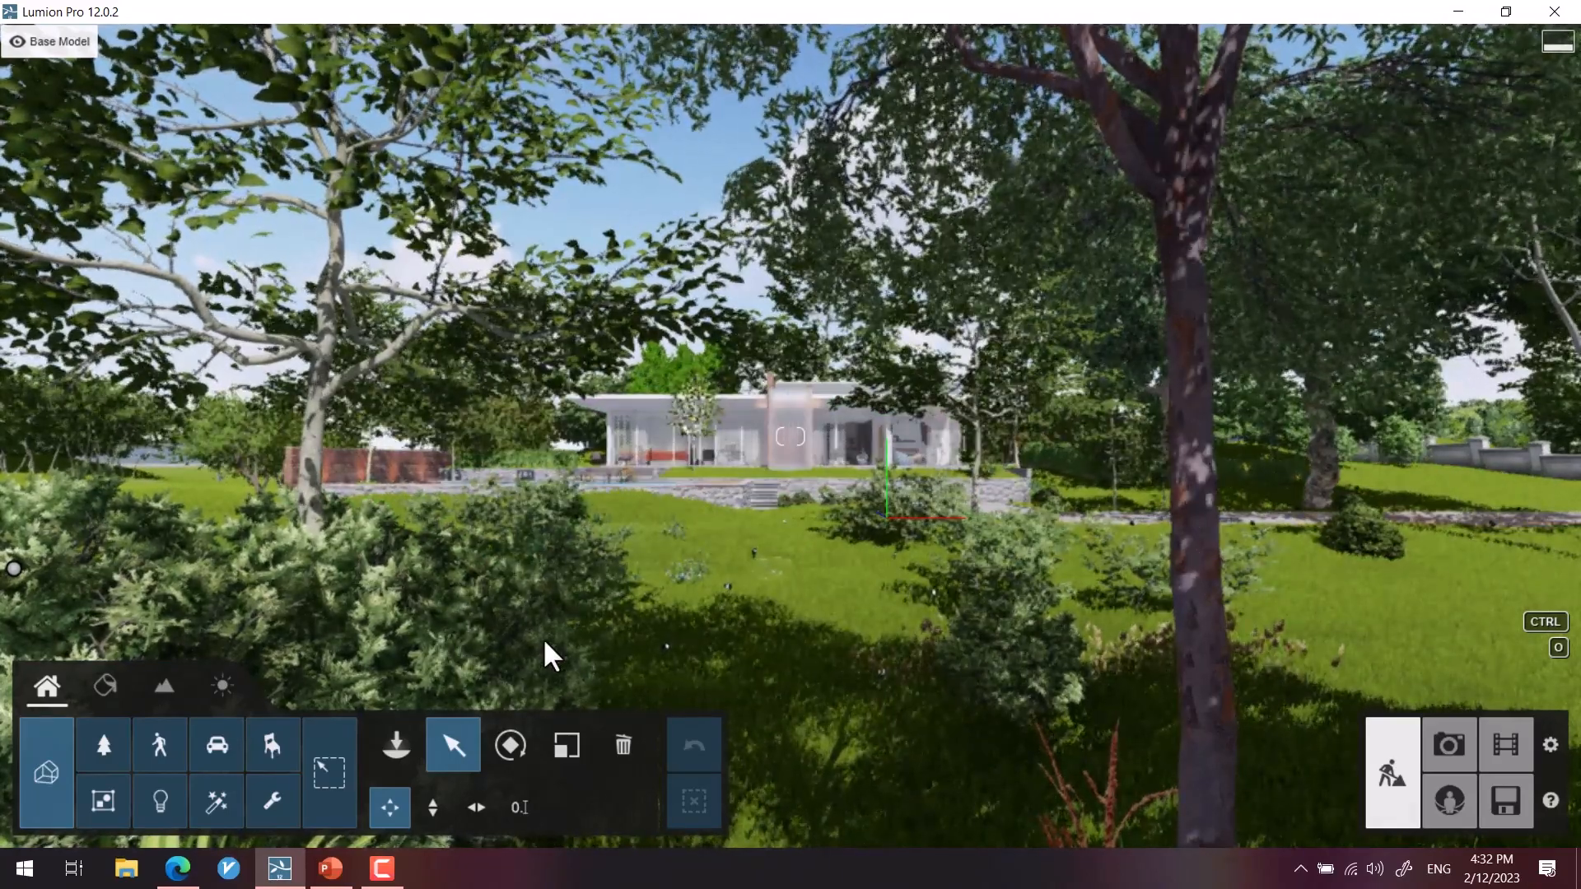
# Step: Set the editor resolution to 50% and check the scene in Build mode by moving the camera closer to the house
pyautogui.click(1550, 744)
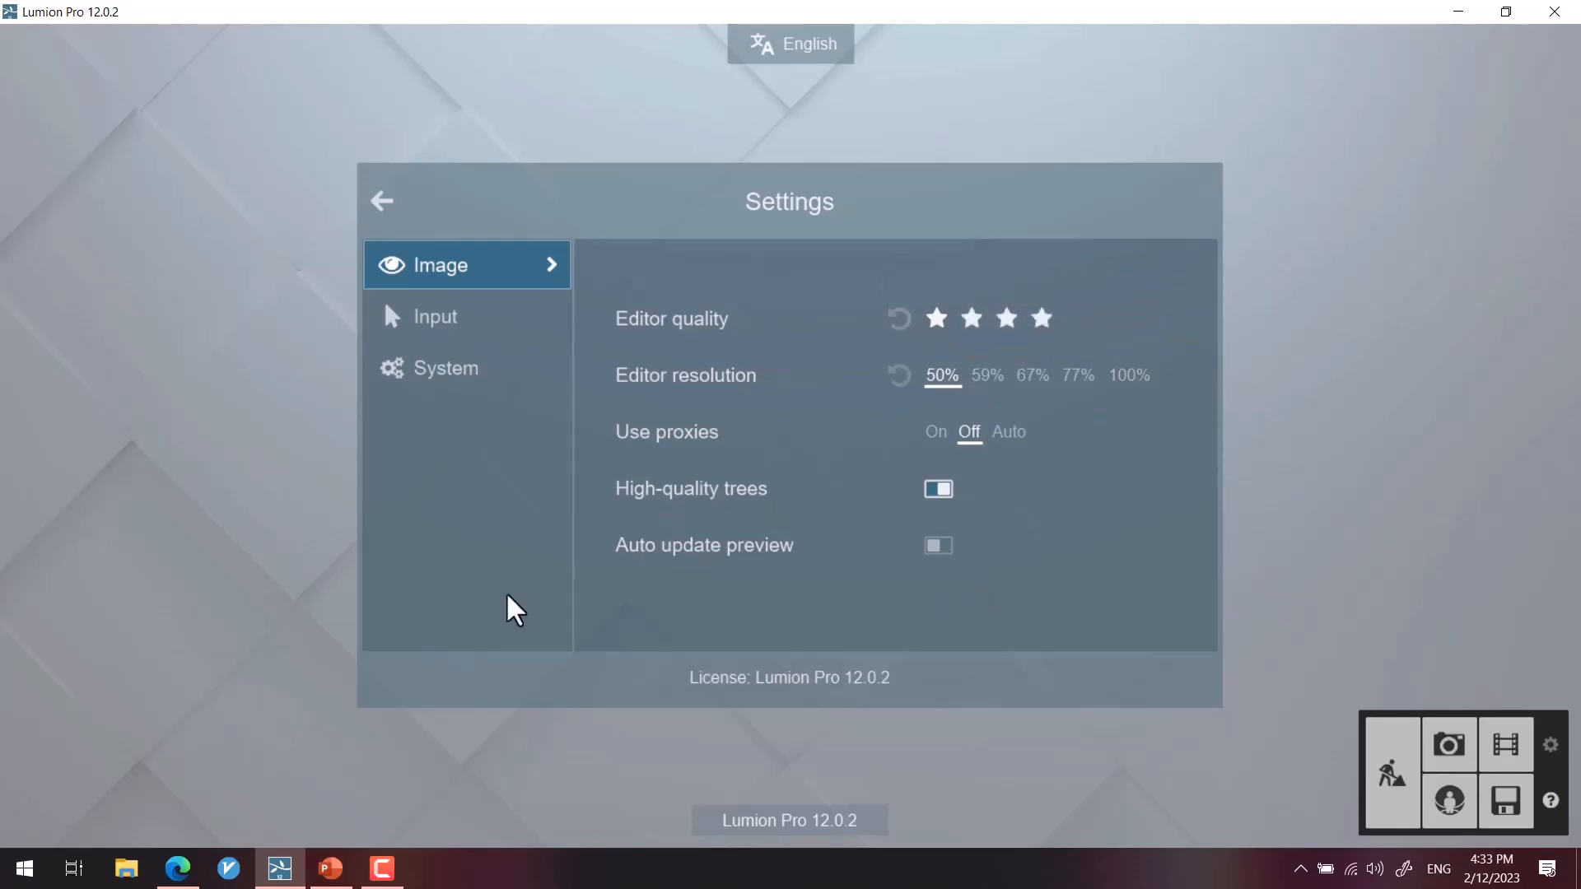
pyautogui.click(1393, 767)
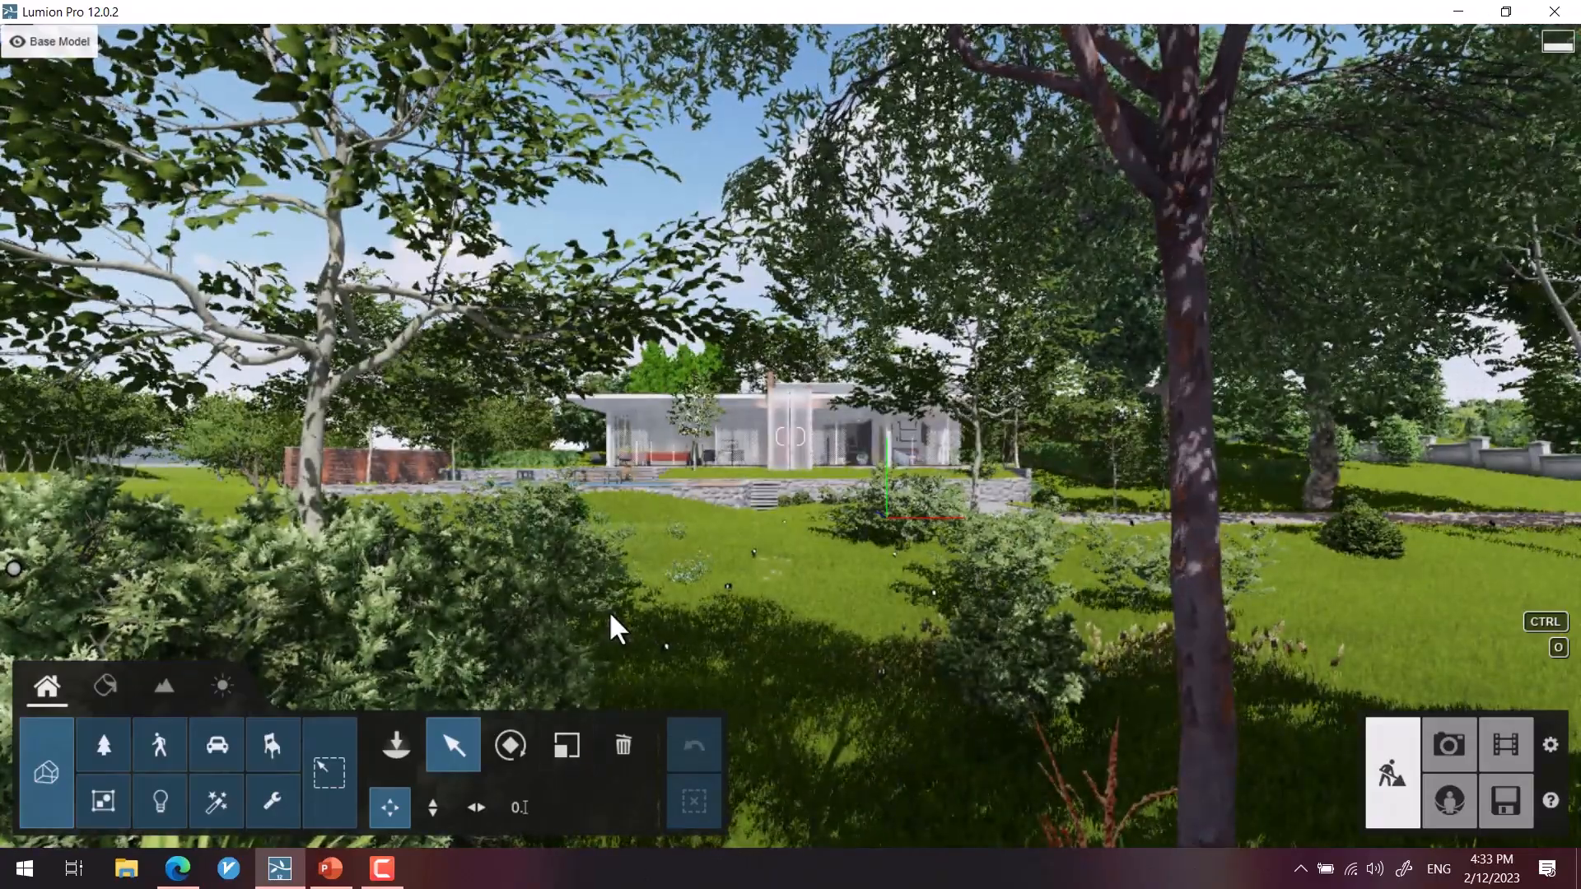
pyautogui.press('w')
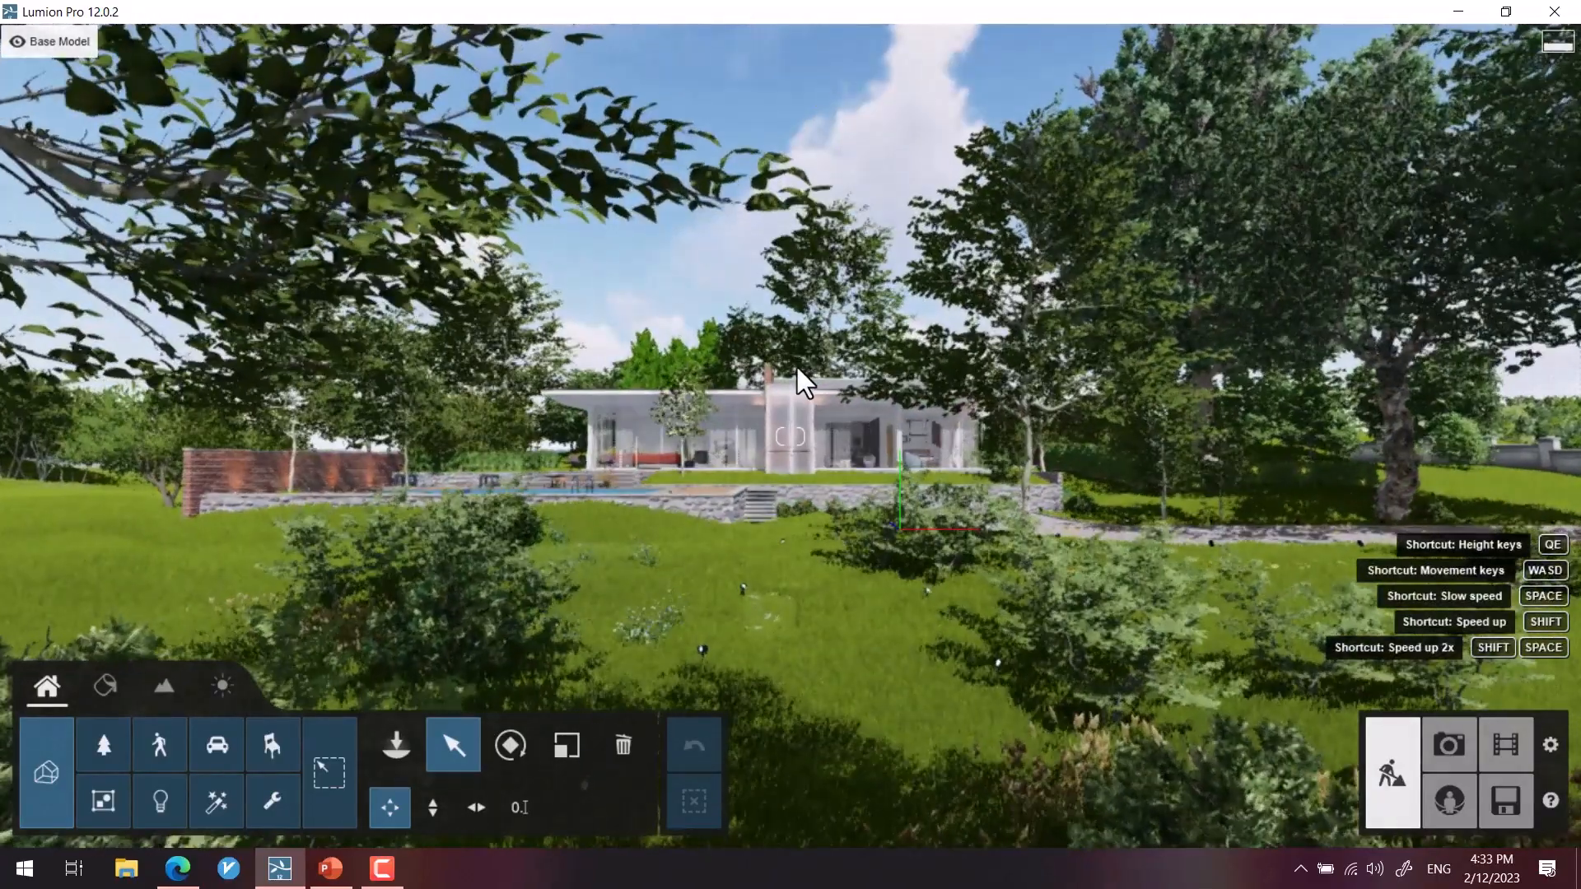
pyautogui.press('ctrl')
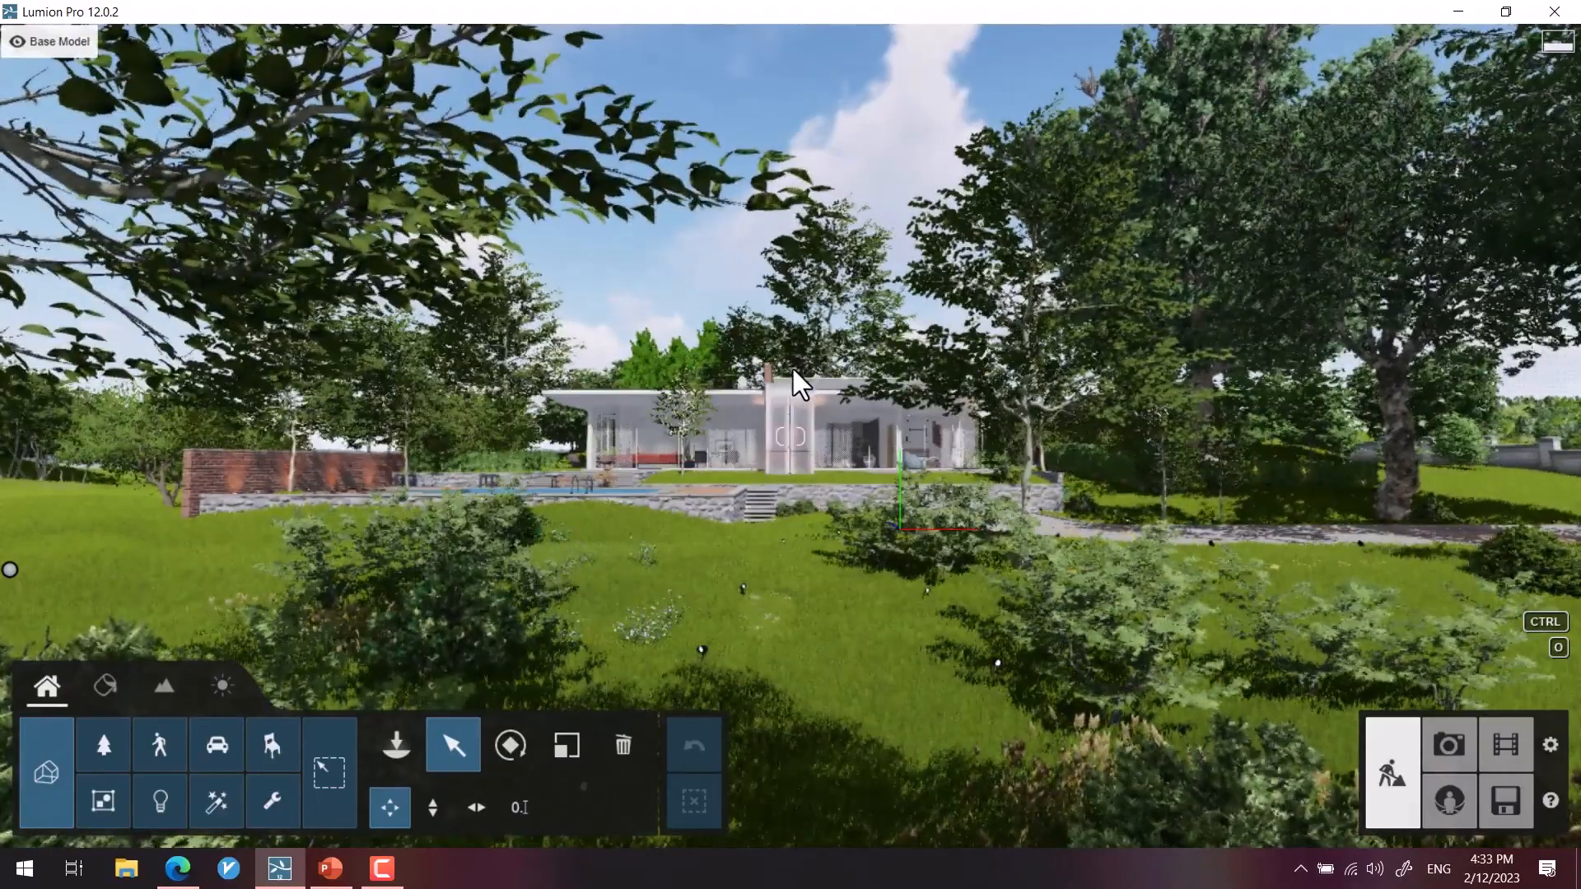
pyautogui.press('e')
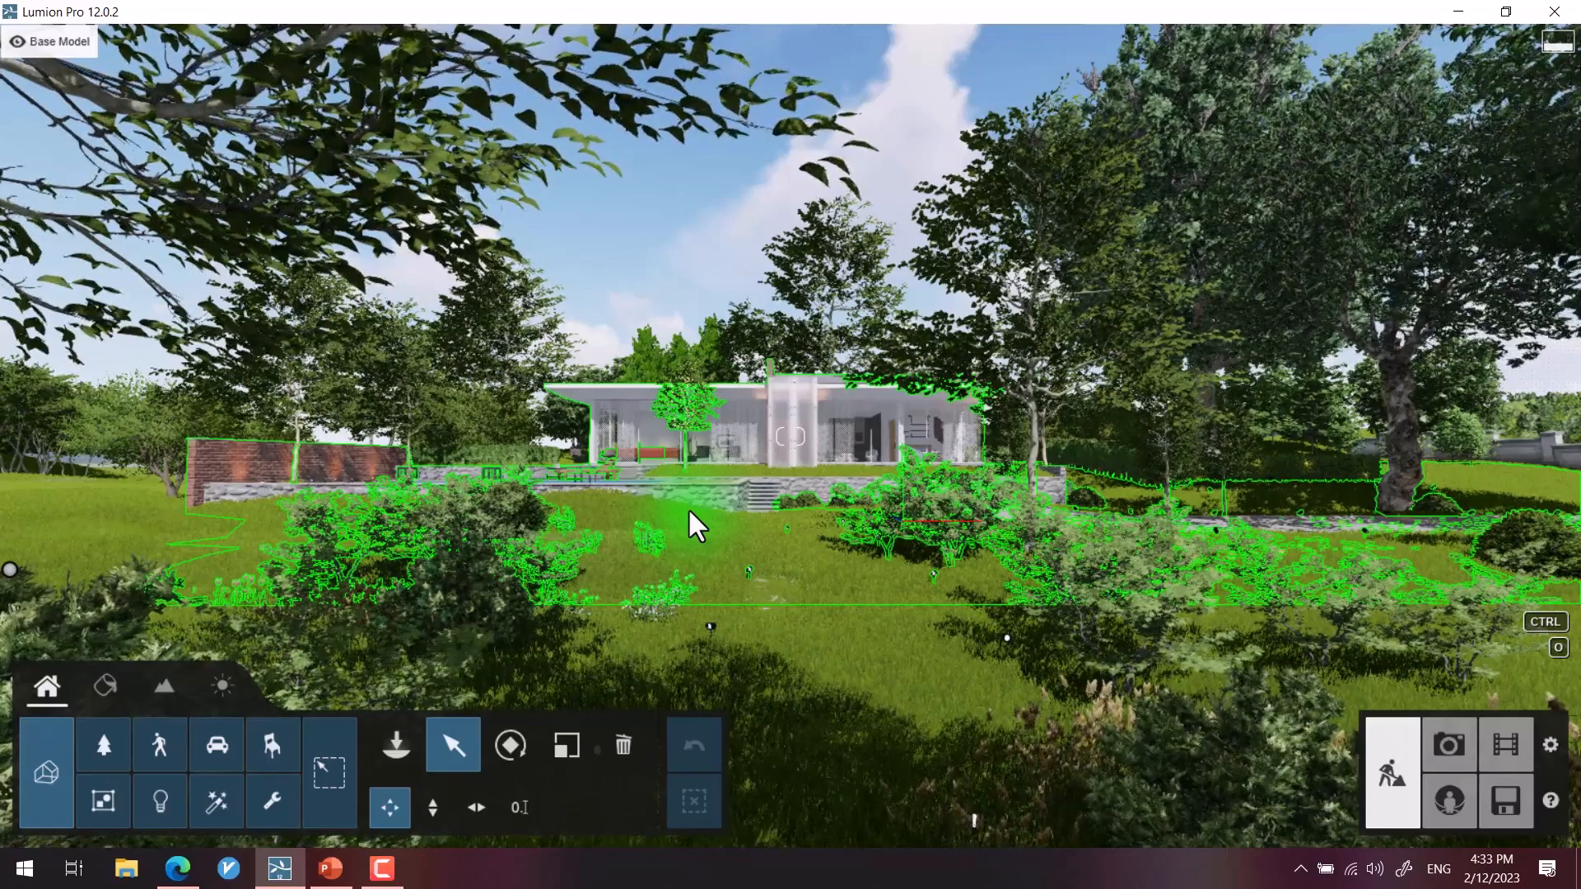
# Step: Switch to the PowerPoint presentation, review the camera shortcuts on the Navigation slides, and return to Lumion
pyautogui.click(330, 868)
pyautogui.scroll(-3, 127, 210)
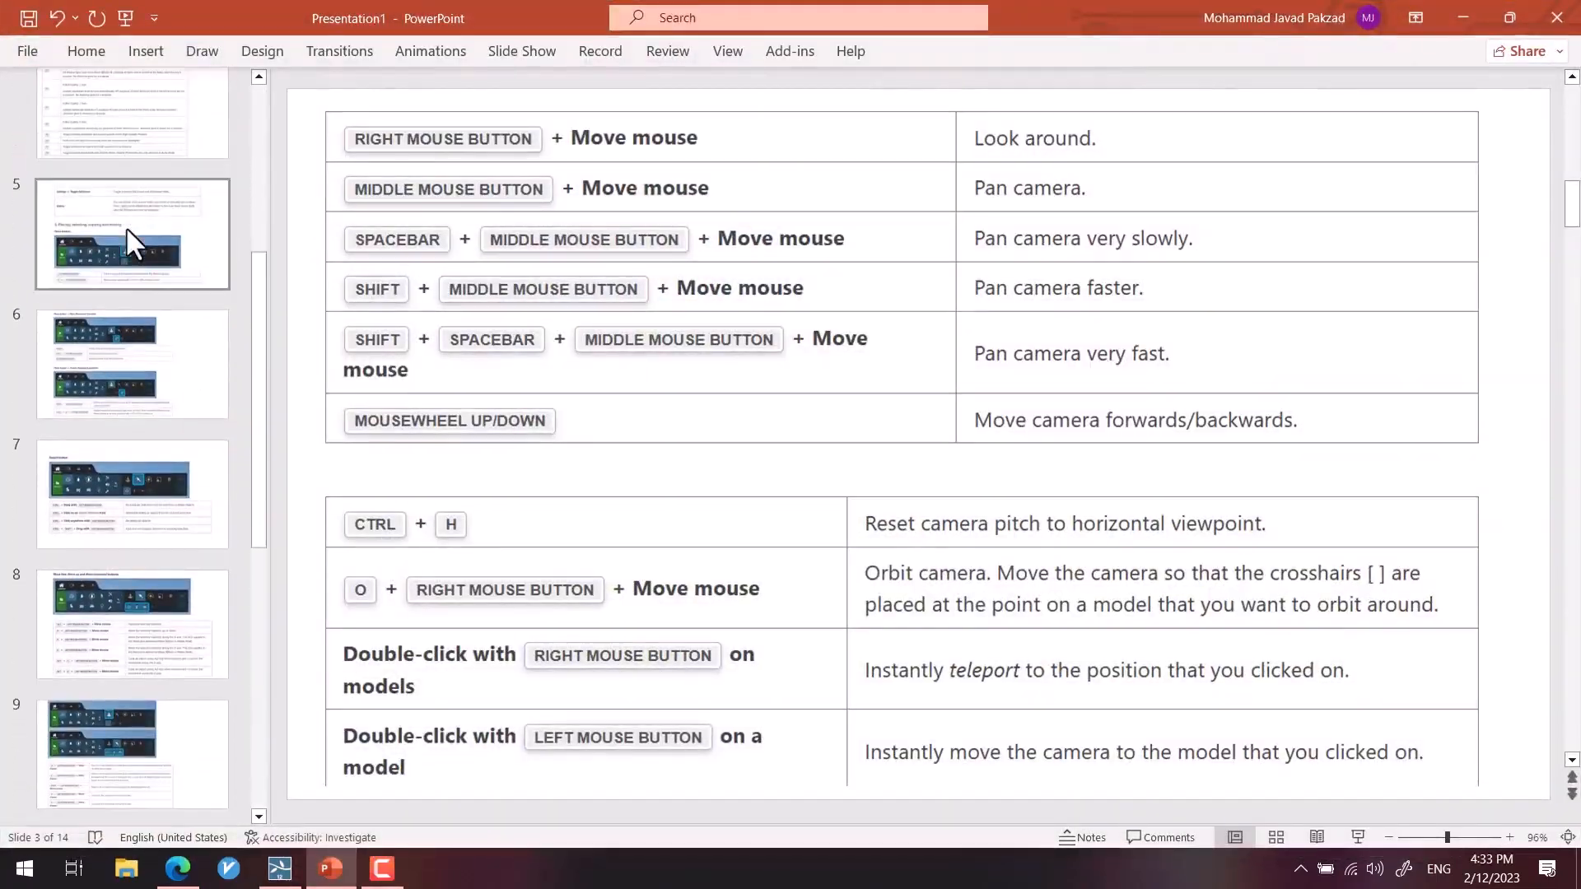
pyautogui.click(166, 310)
pyautogui.press('Down')
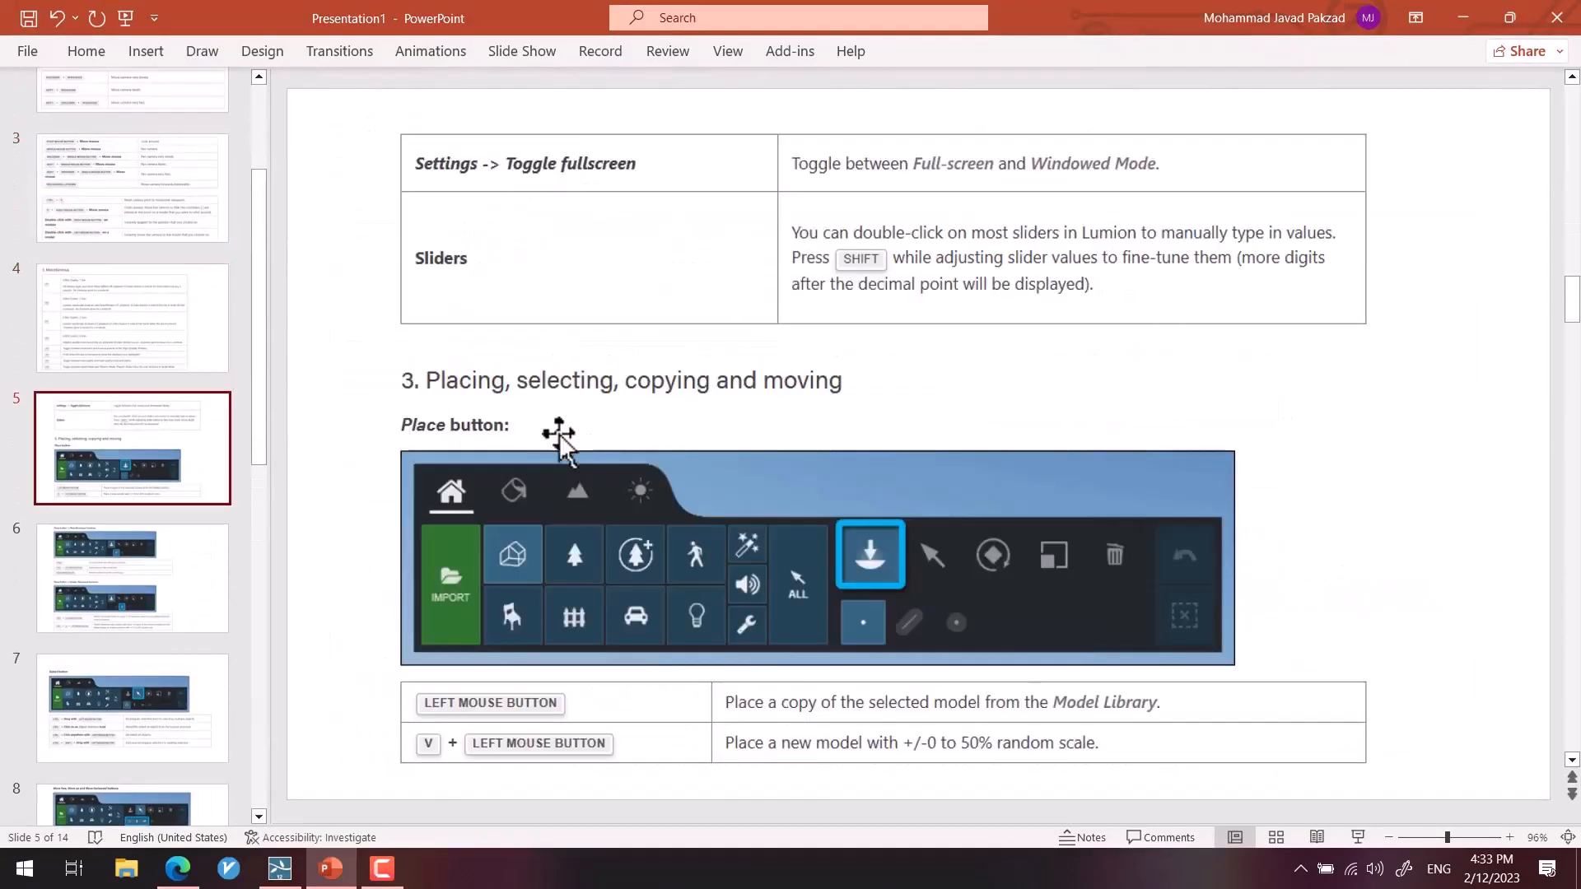
pyautogui.scroll(3, 557, 441)
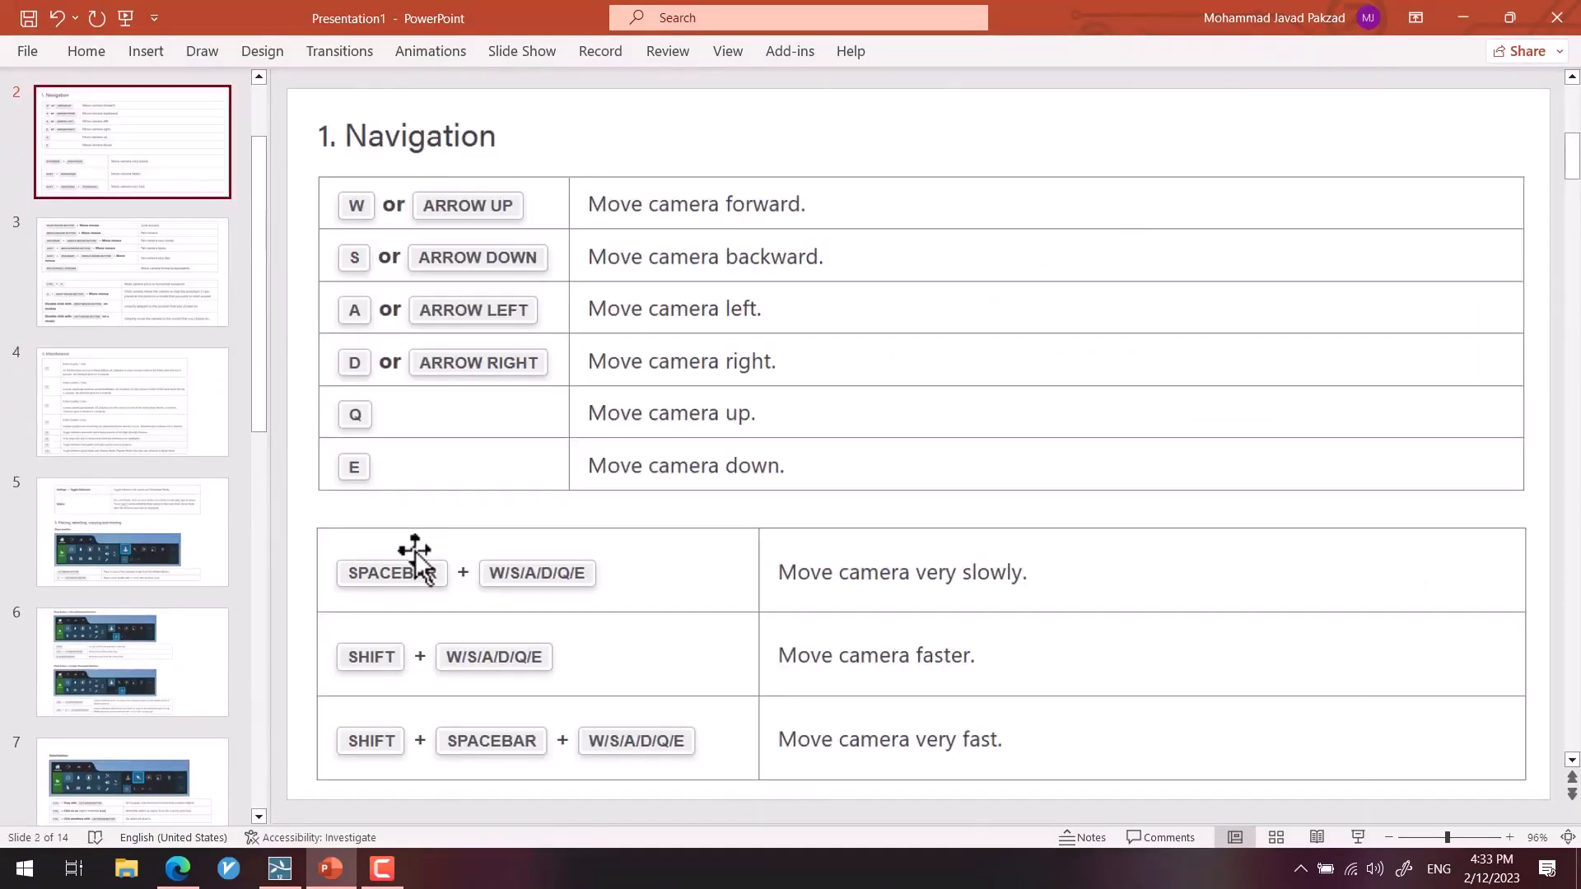
pyautogui.scroll(-1, 416, 560)
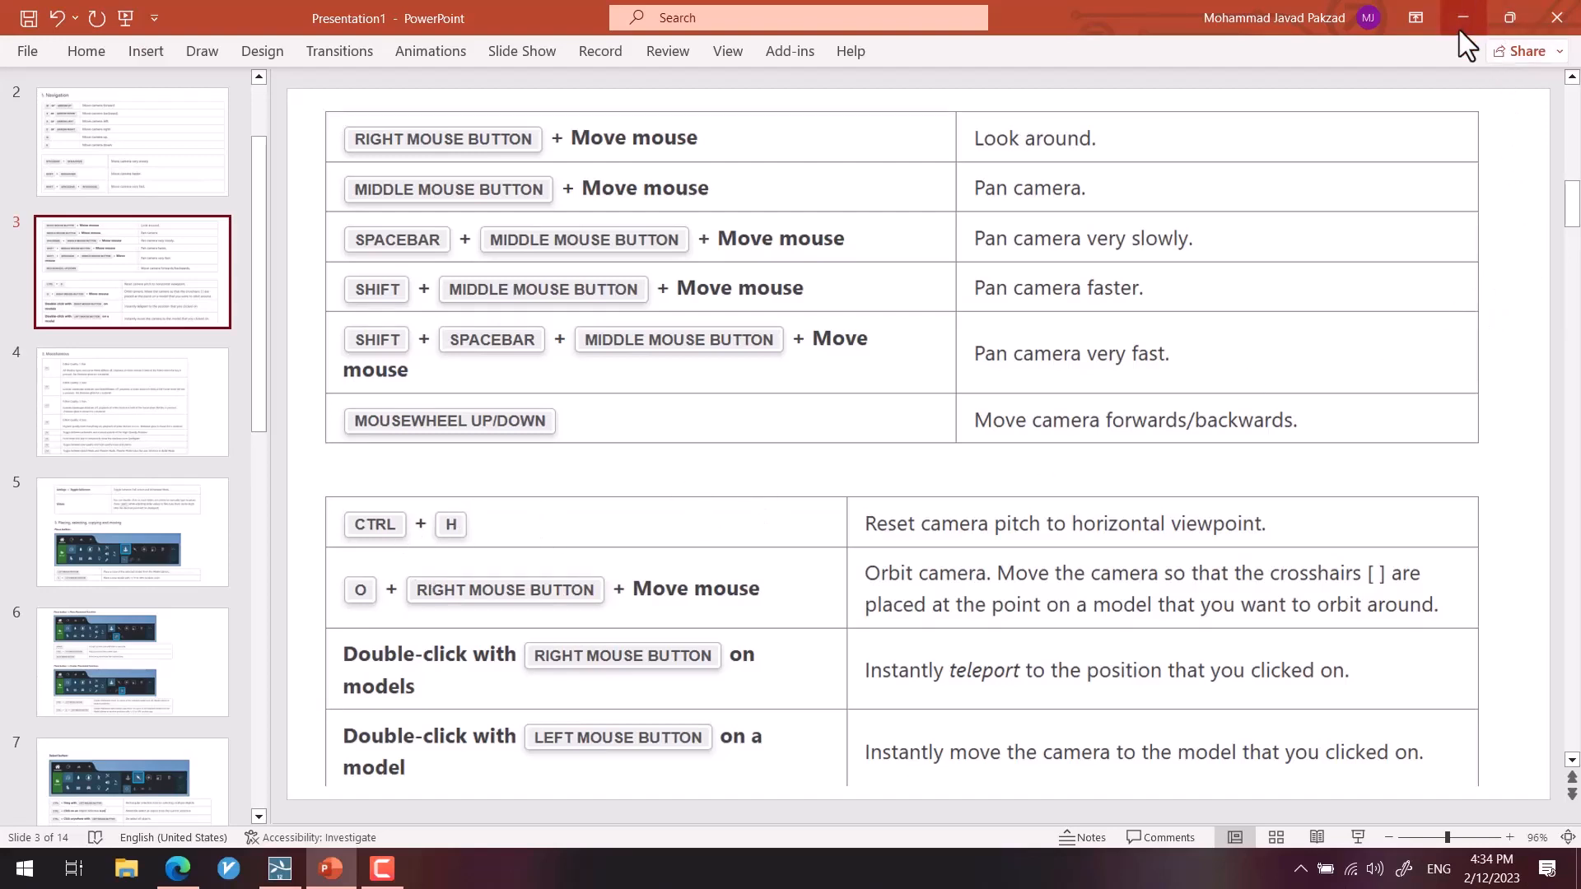
pyautogui.scroll(1, 1078, 560)
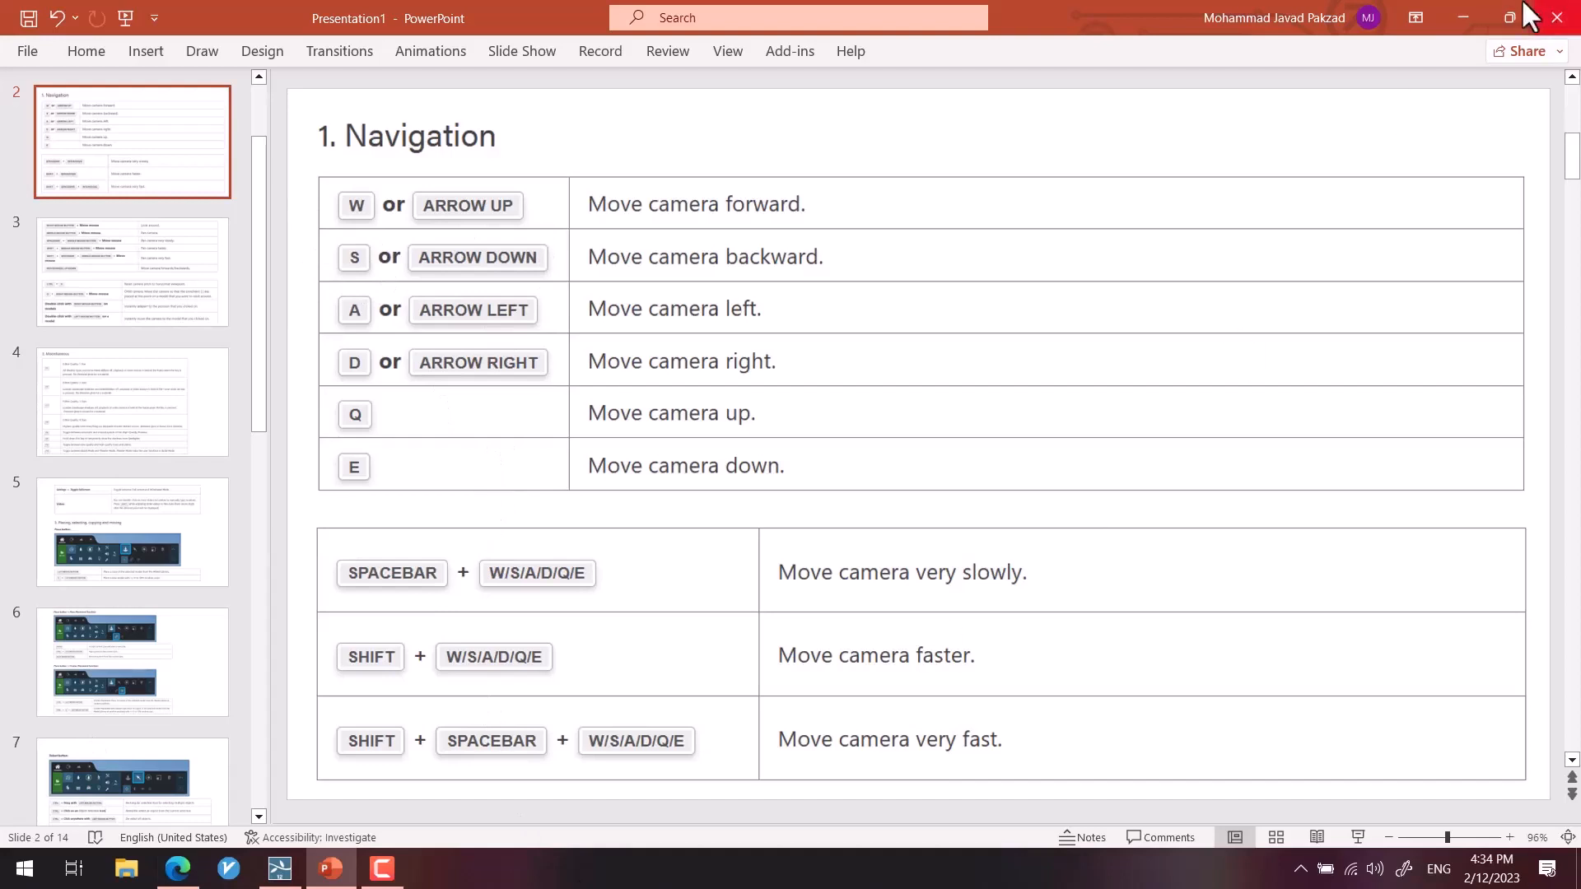
pyautogui.click(1457, 23)
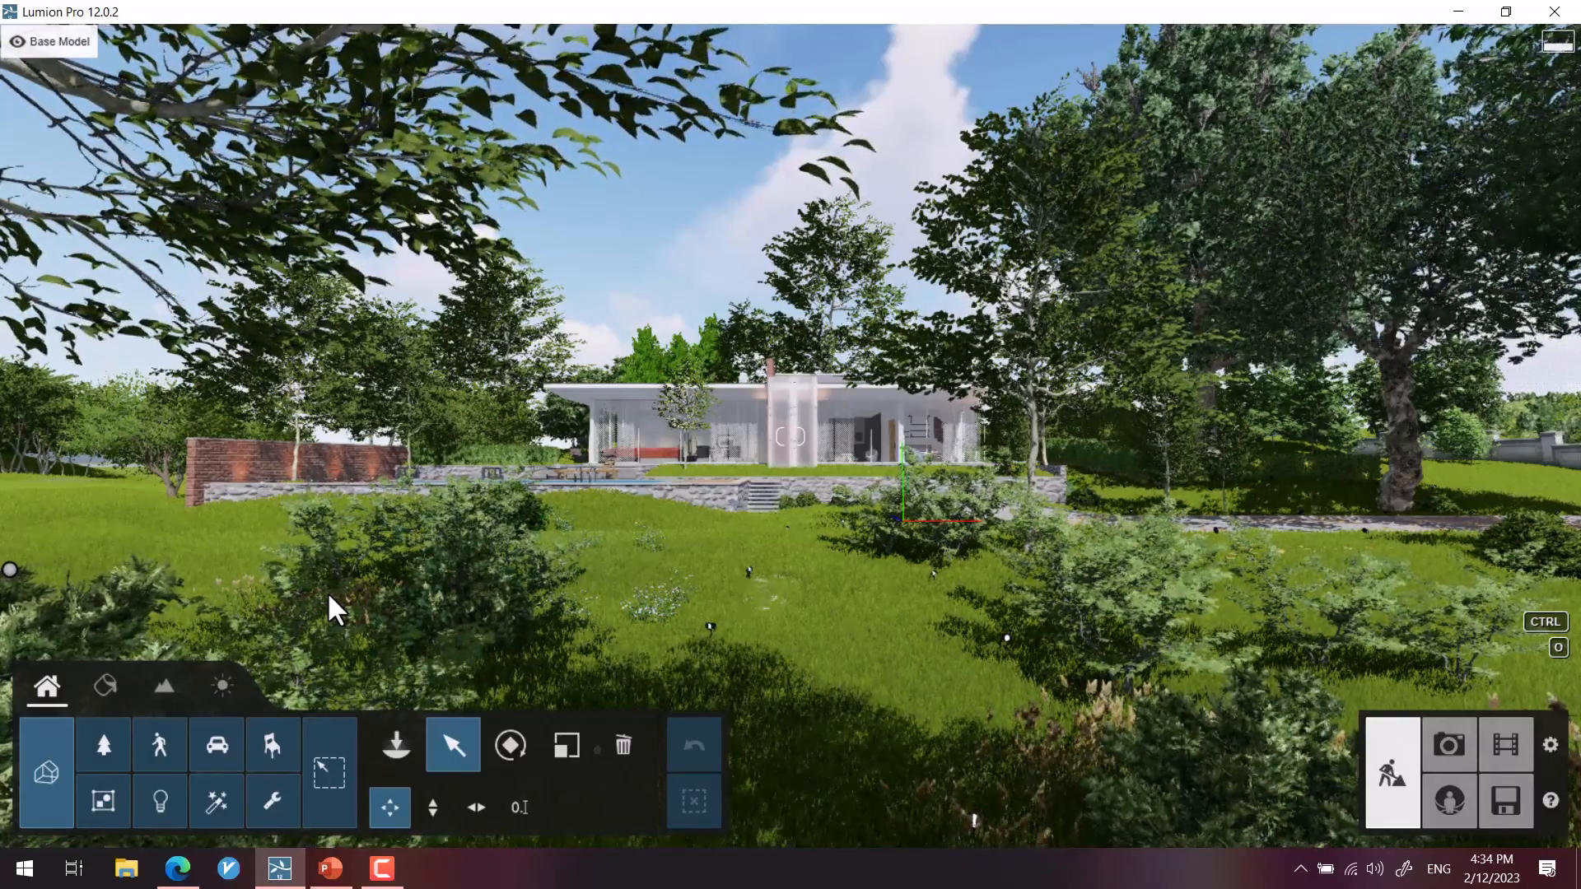
# Step: Practise moving the camera forward, backward and sideways across the lawn in front of the house
pyautogui.press('w')
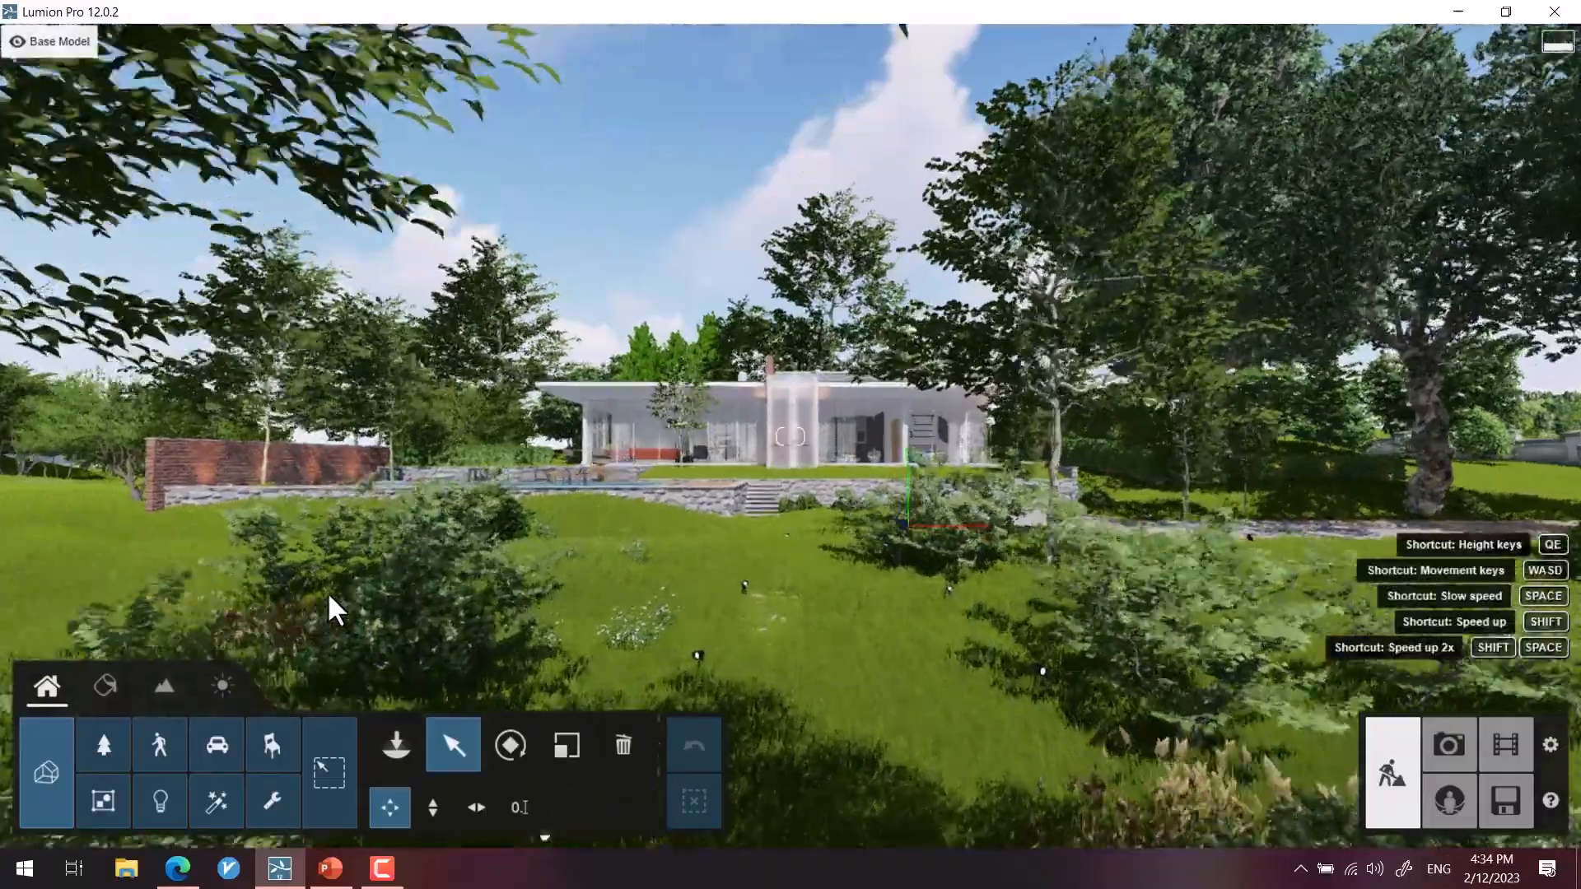
pyautogui.press('s')
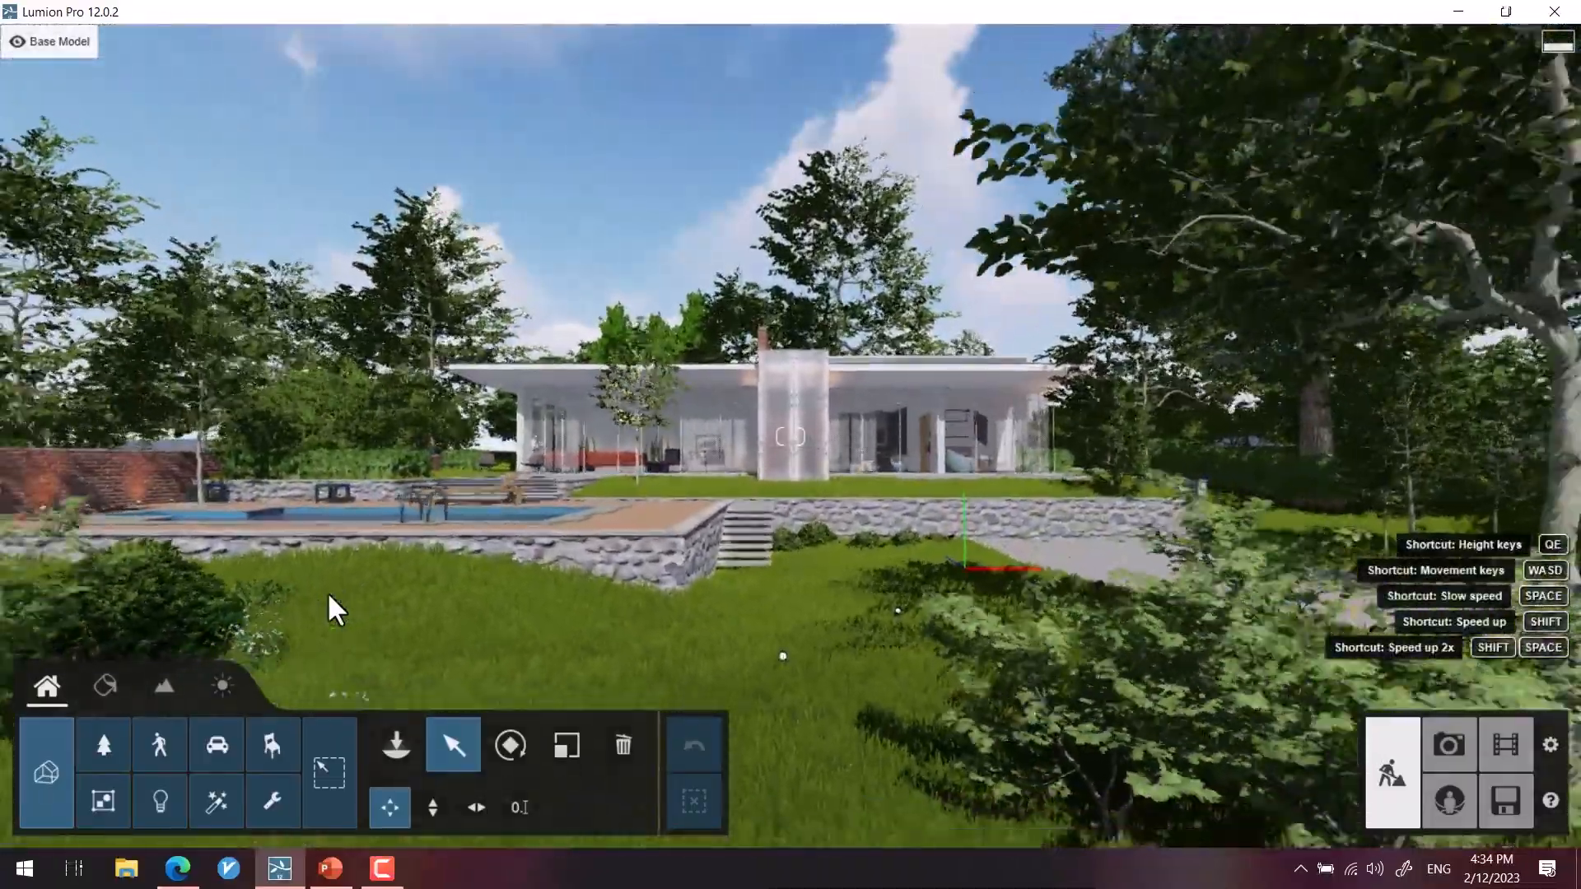
pyautogui.press('d')
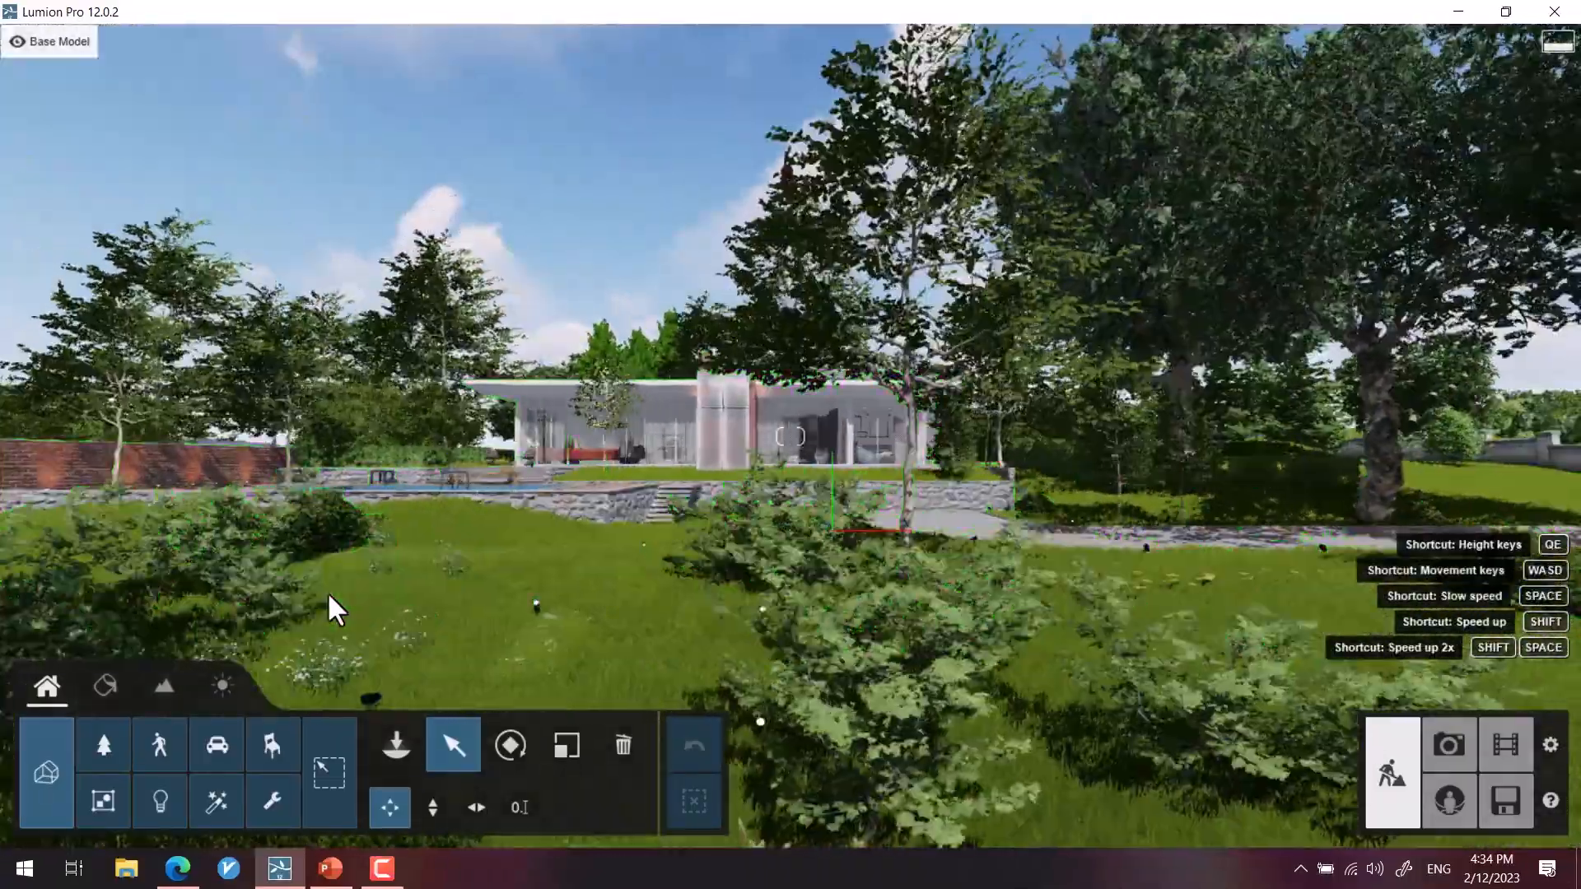
pyautogui.press('a')
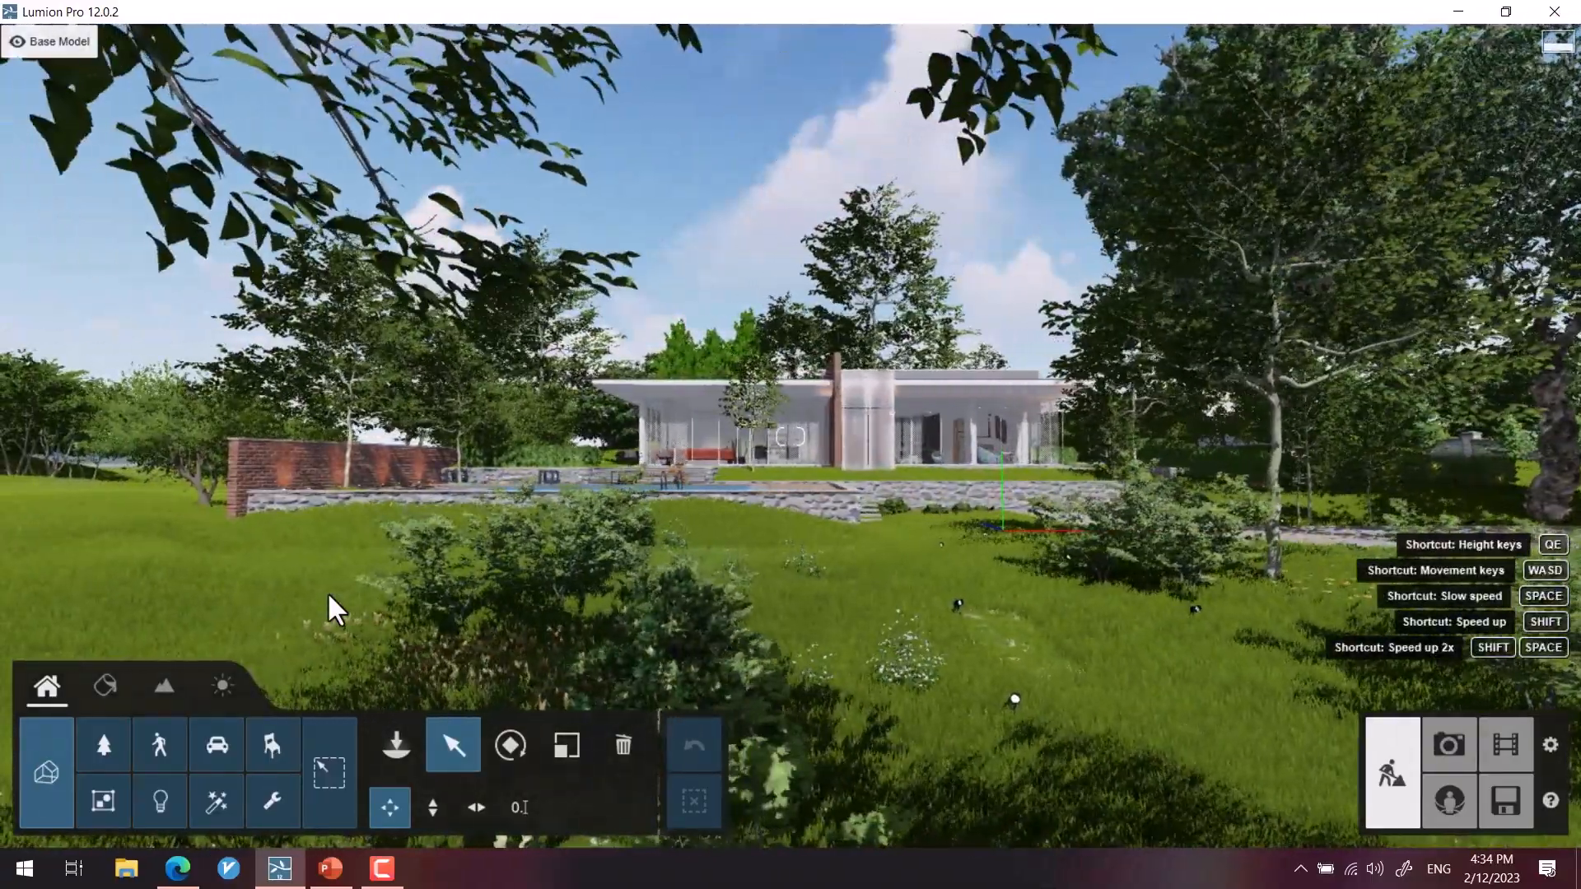
pyautogui.press('w')
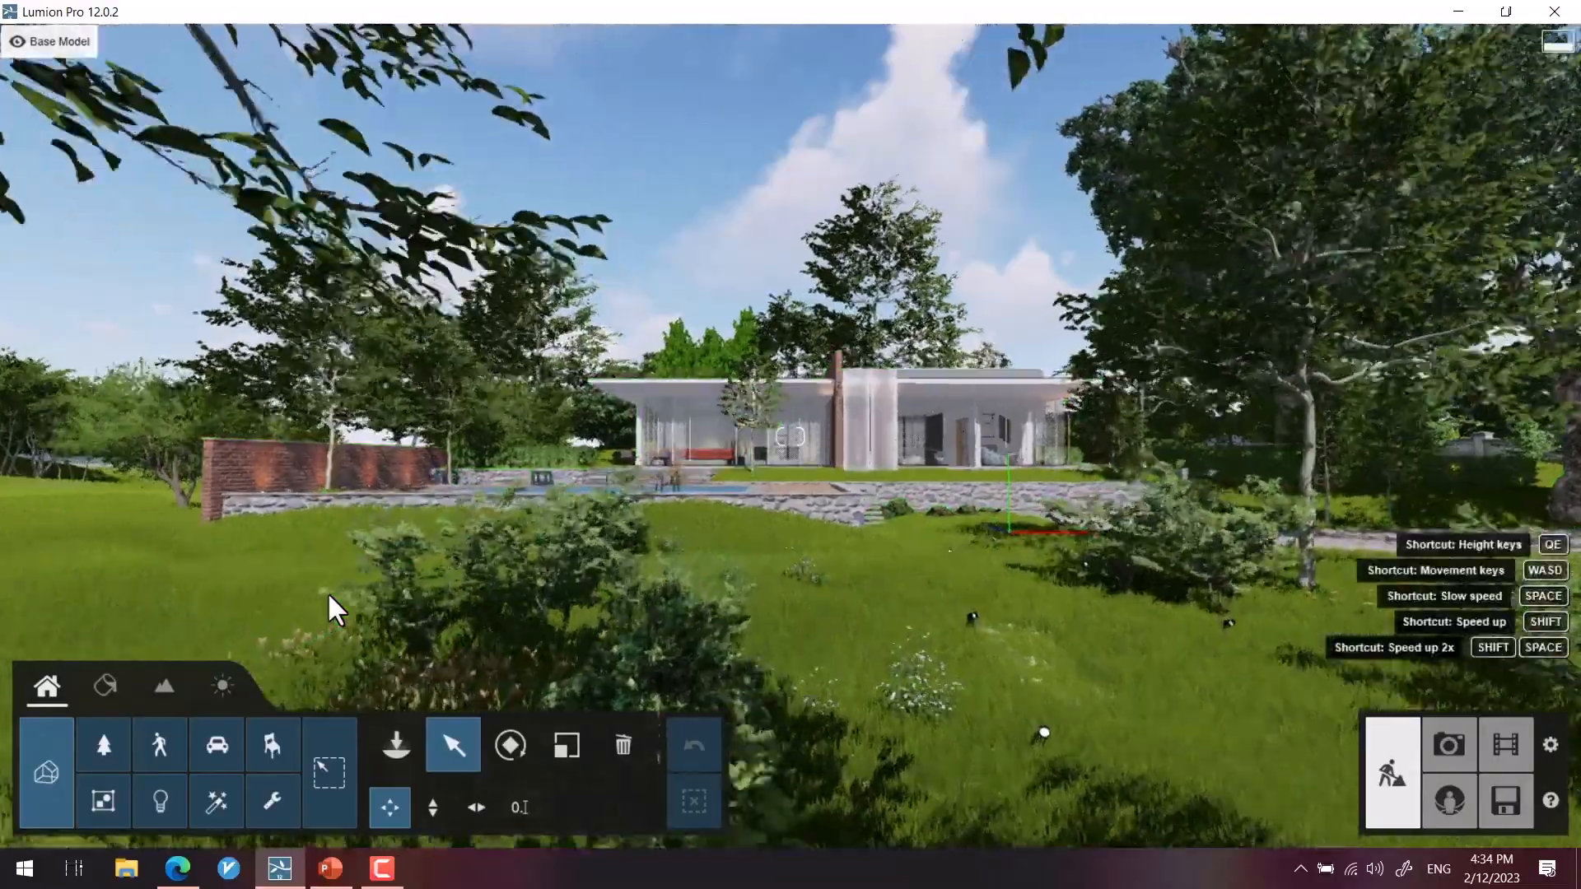
pyautogui.press('s')
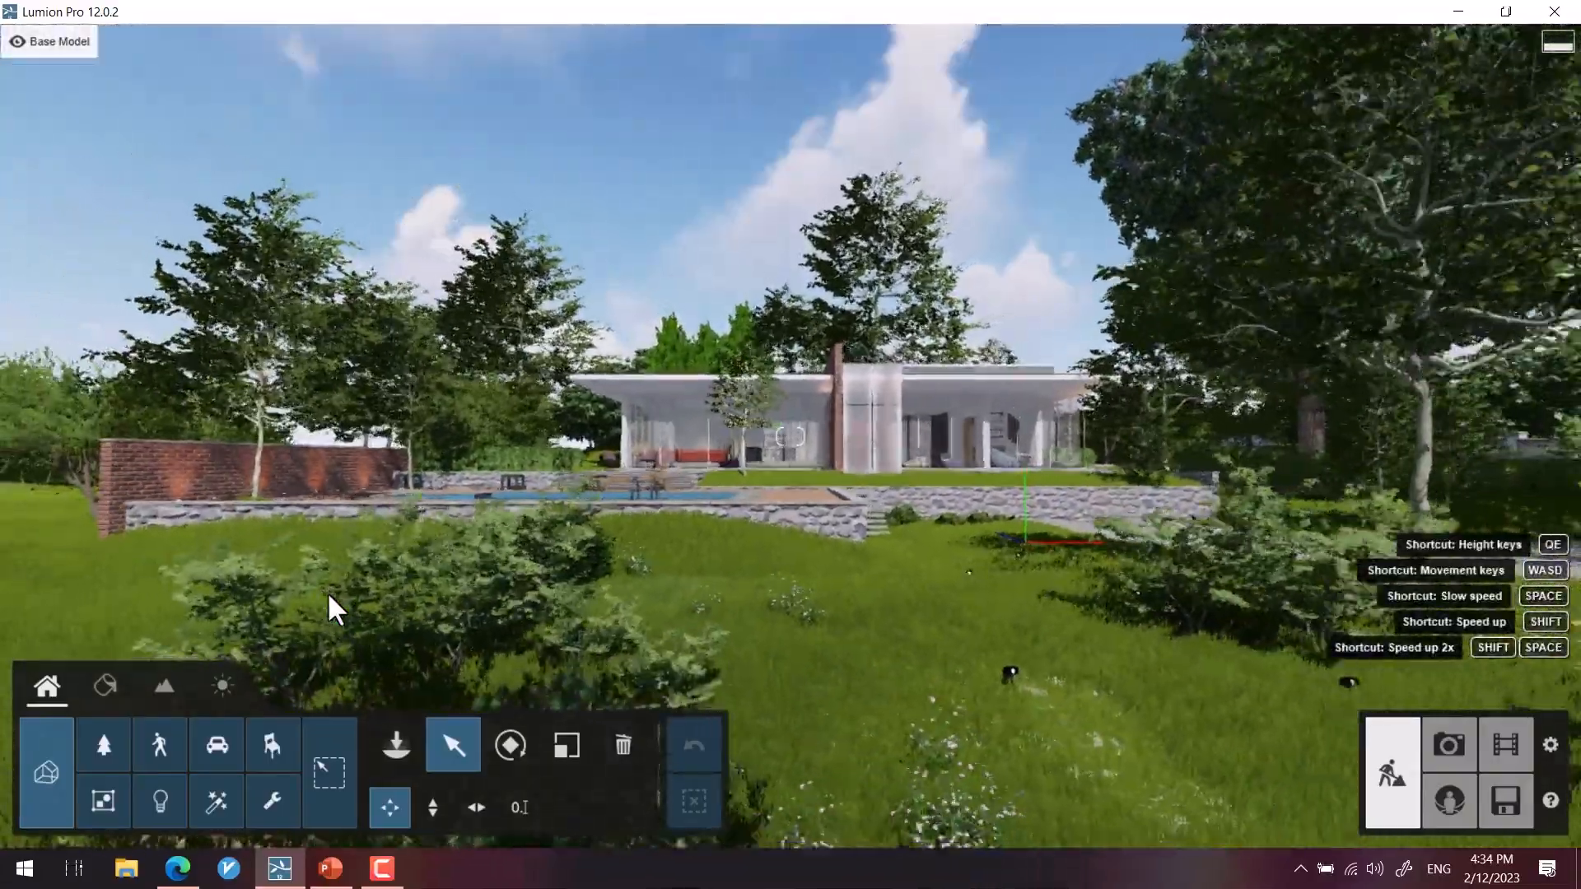
pyautogui.press('a')
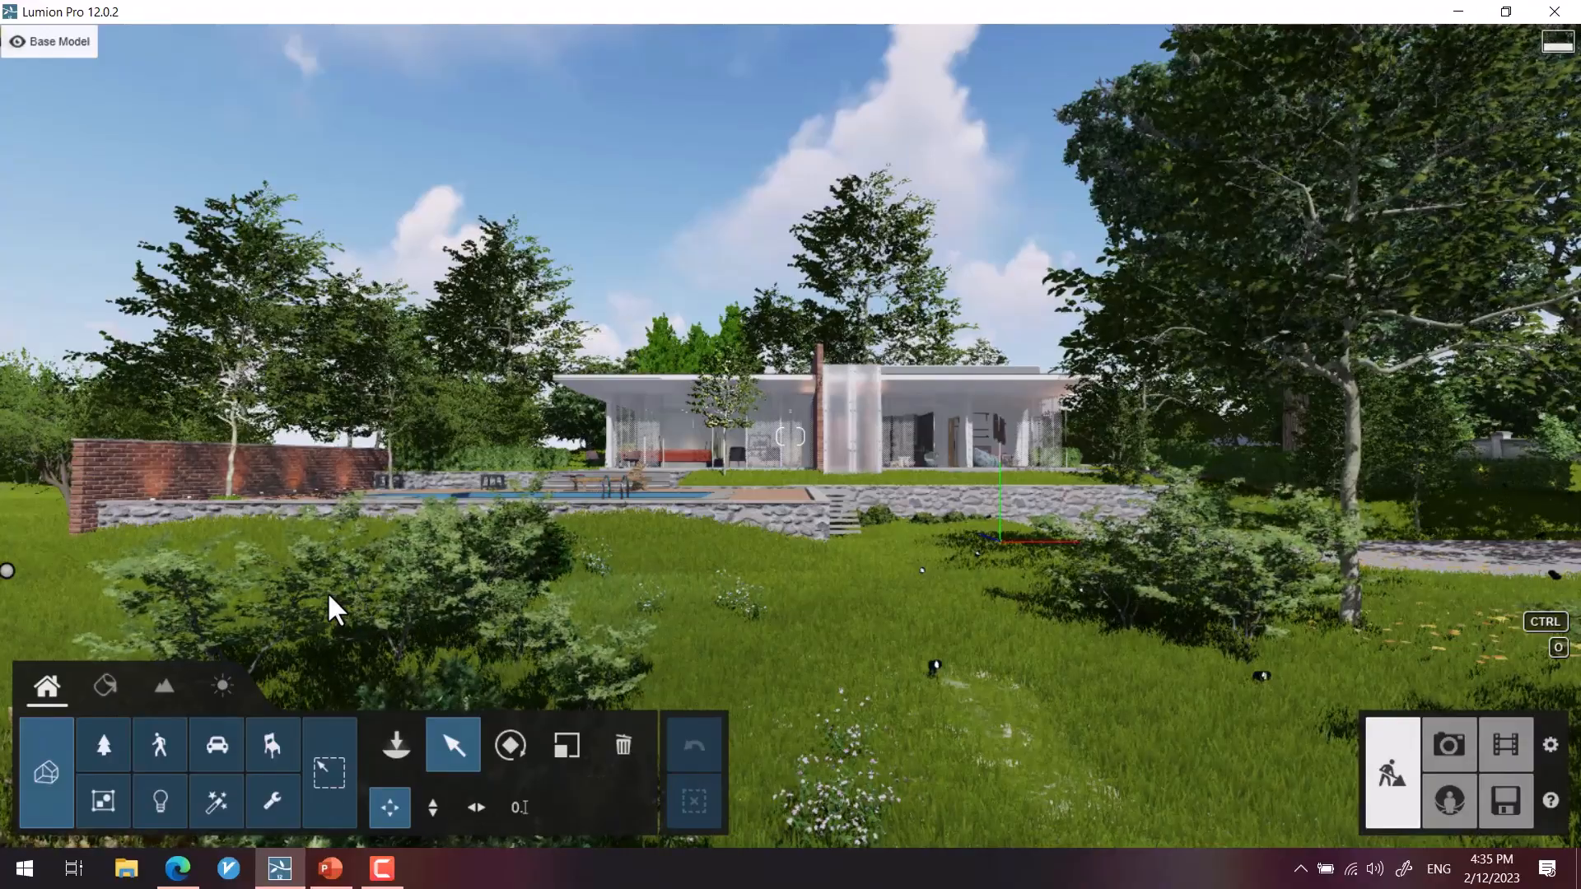
# Step: Move the camera sideways and forward past the pool, up to the frosted glass panels on the house front
pyautogui.press('w')
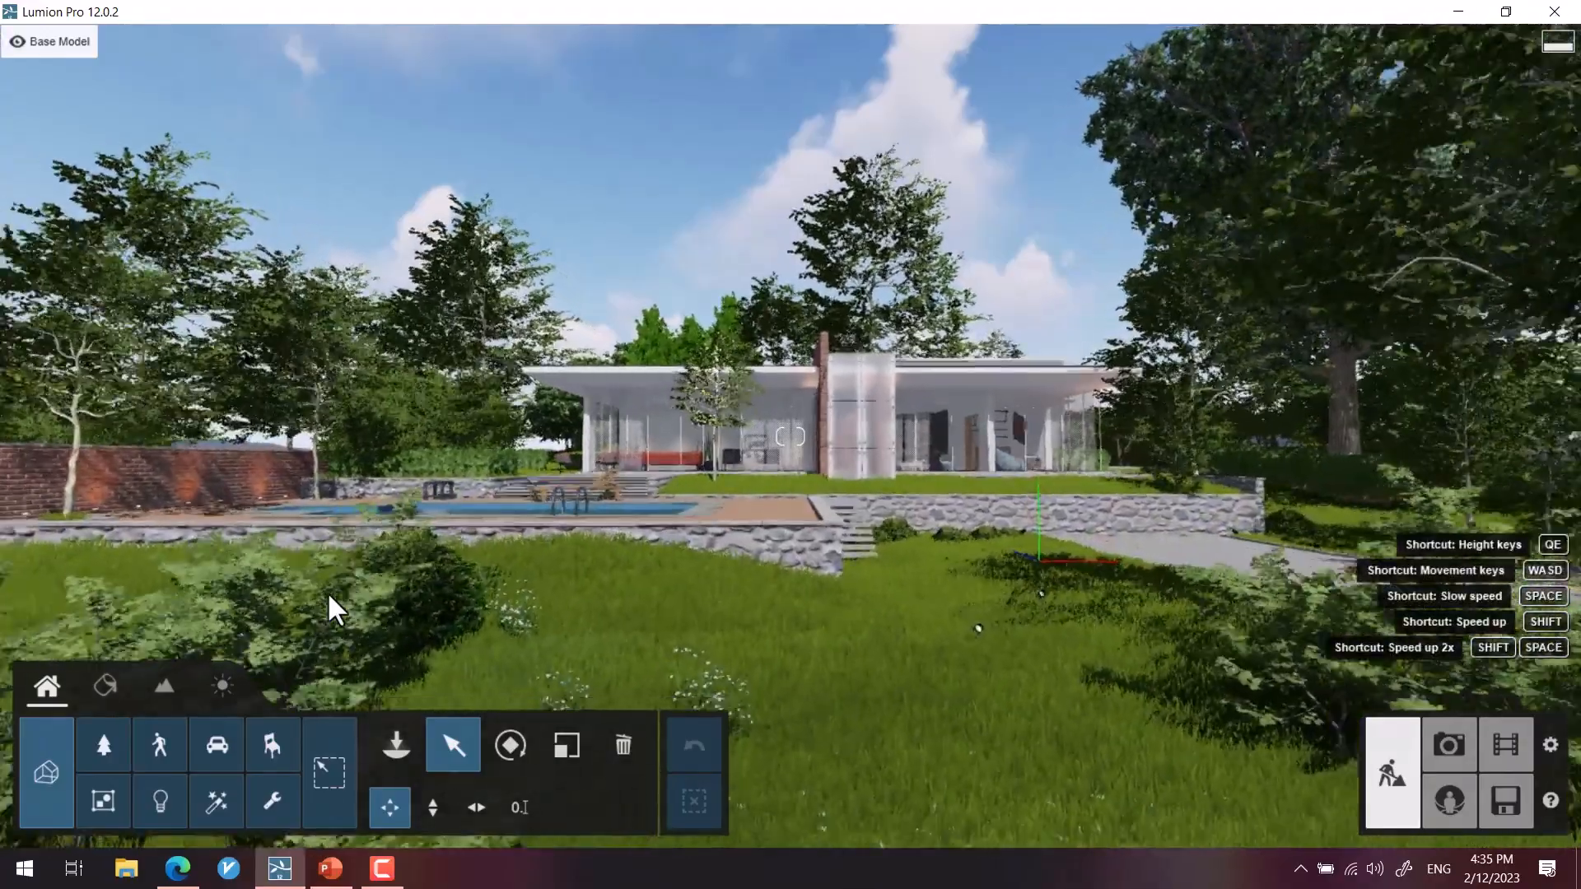
pyautogui.press('d')
pyautogui.press('a')
pyautogui.press('d')
pyautogui.press('w')
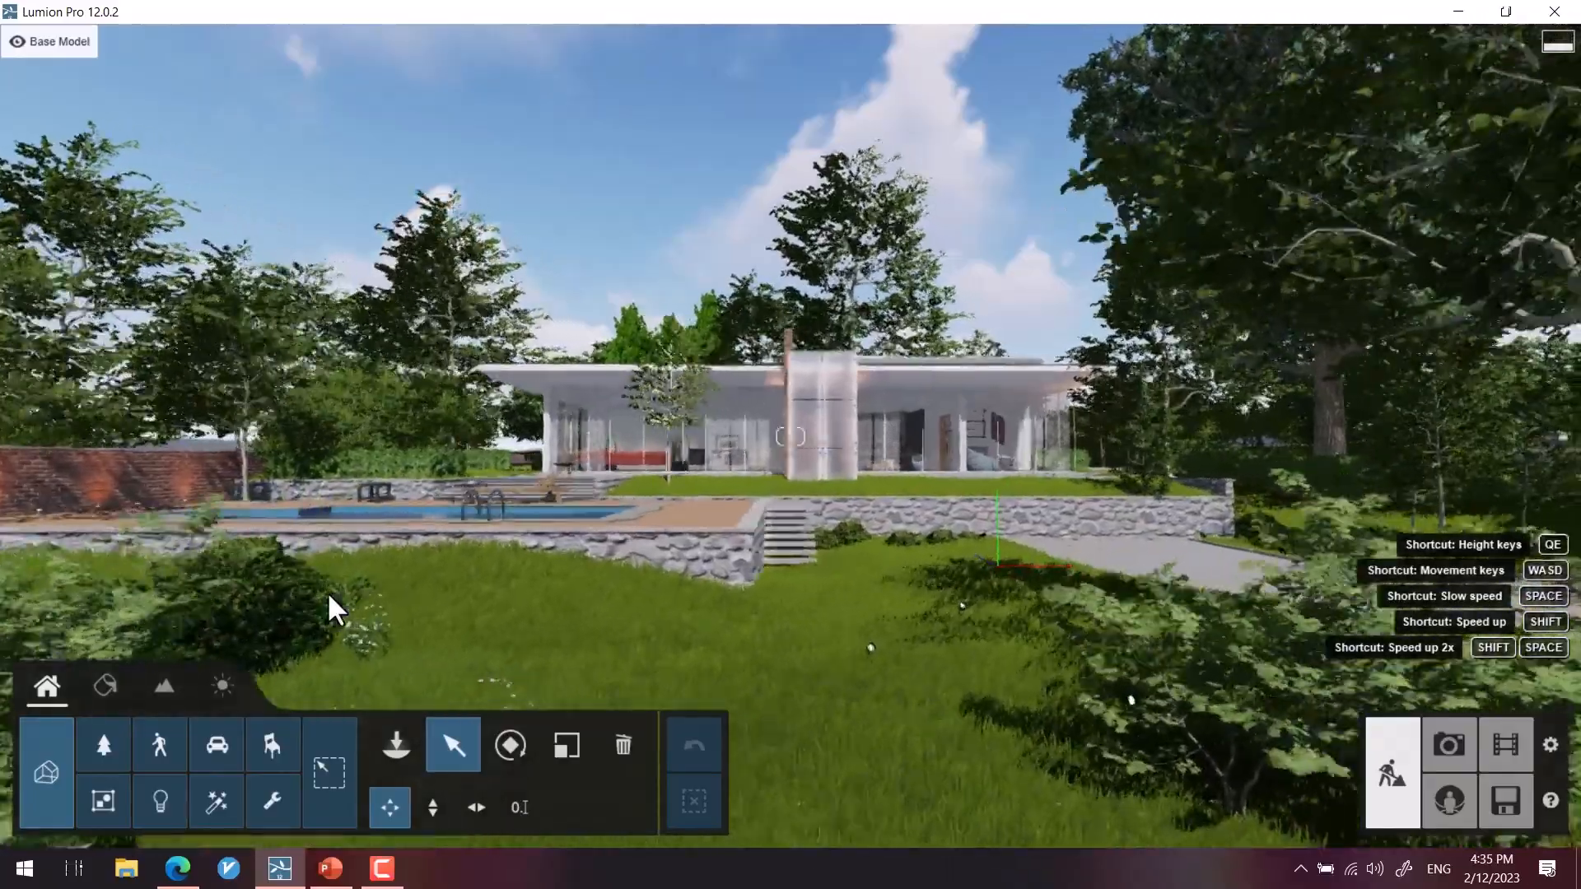
pyautogui.press('w')
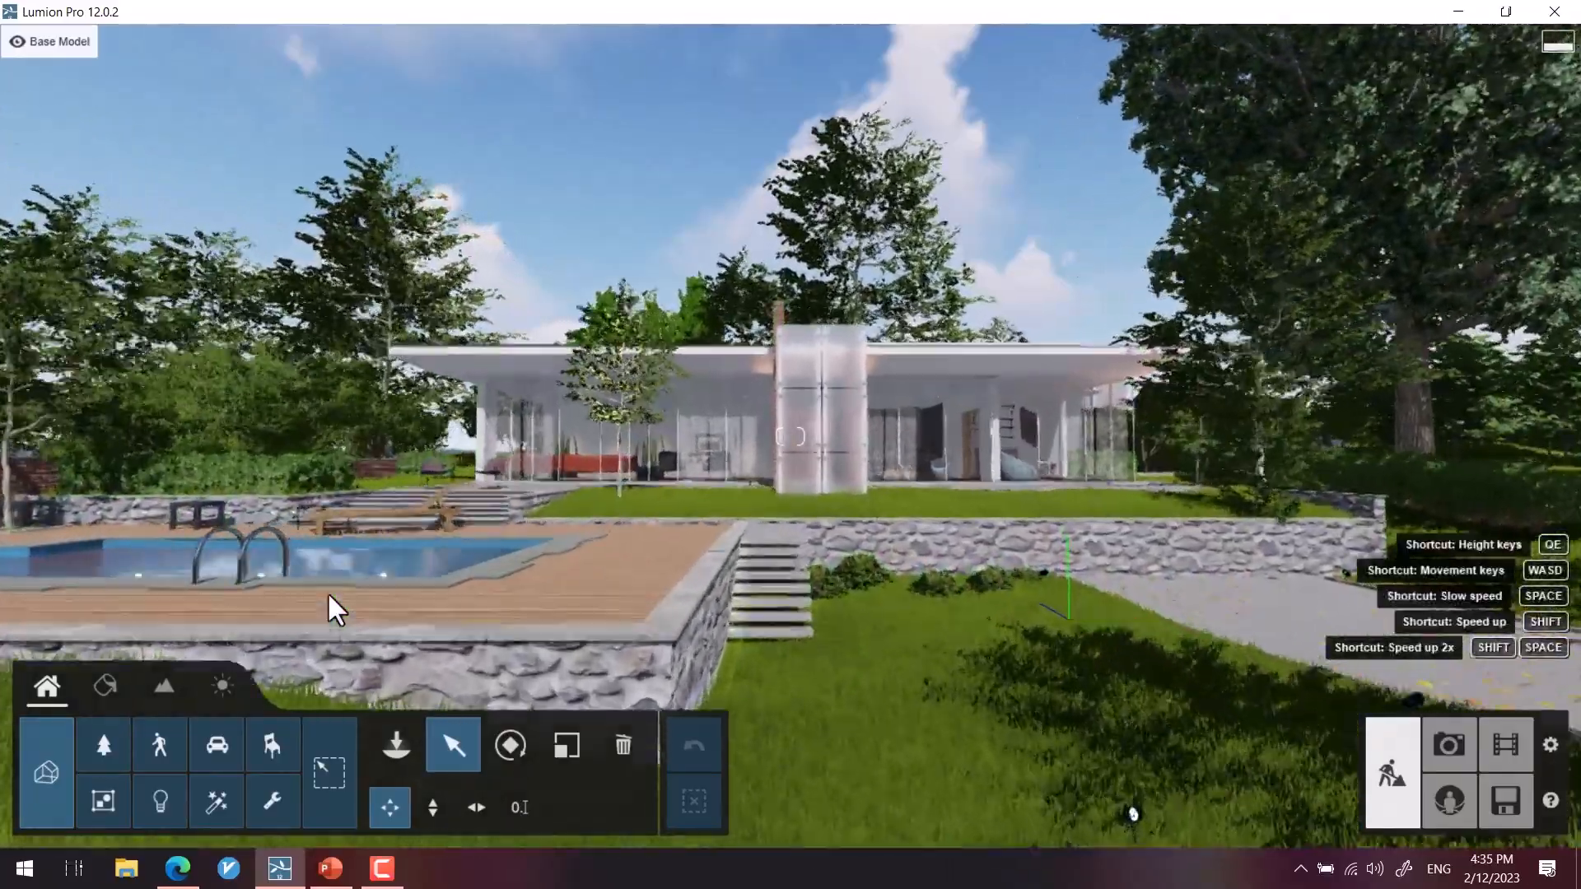
pyautogui.press('w')
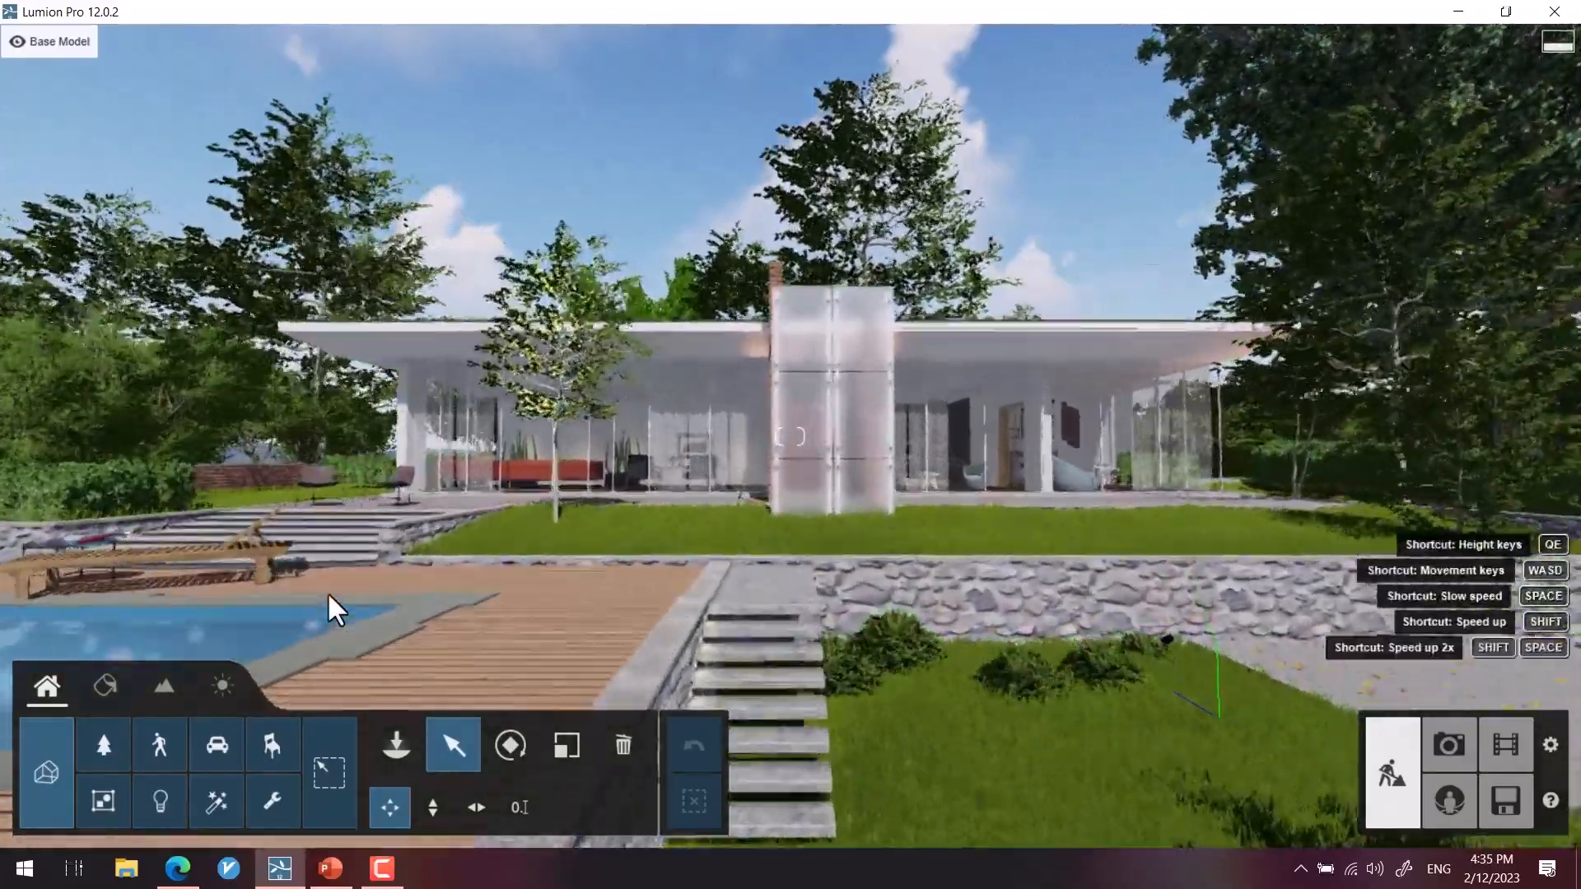
pyautogui.press('w')
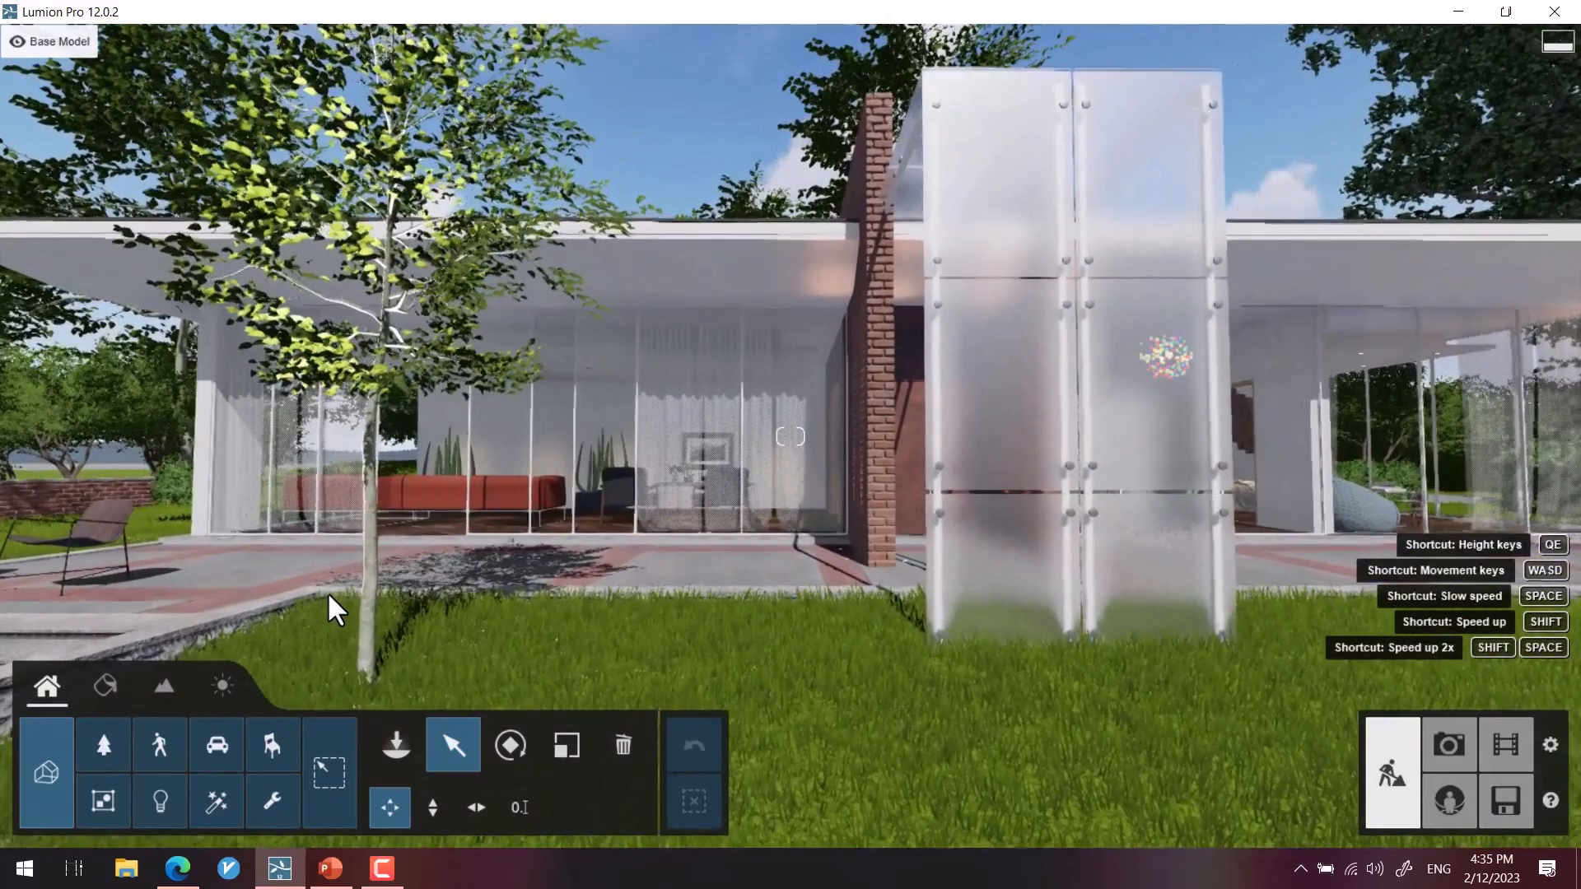
pyautogui.press('ctrl')
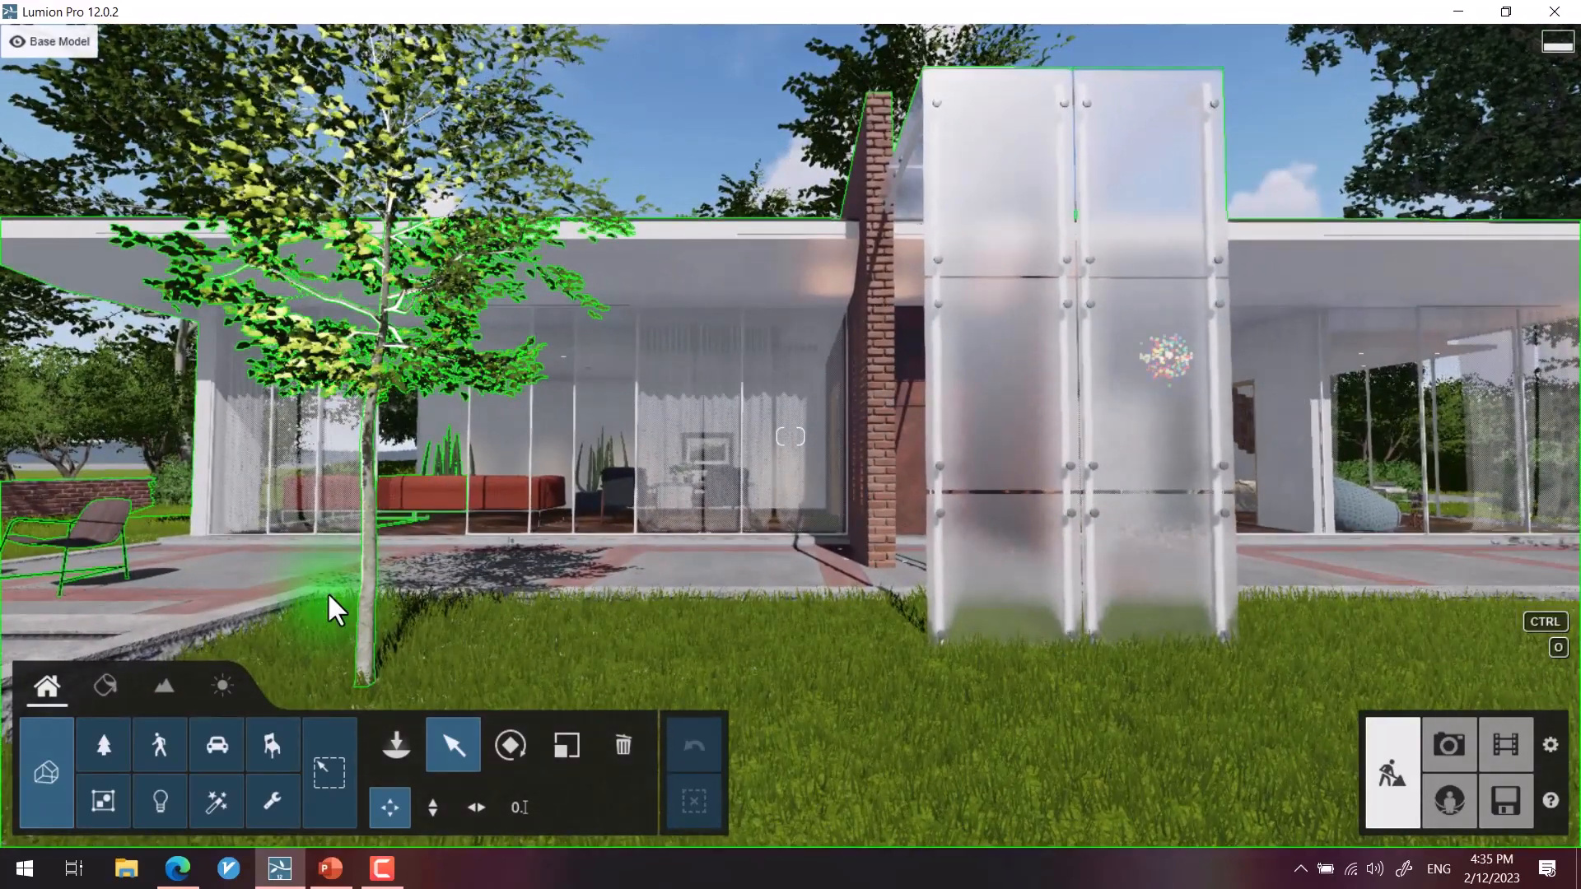
# Step: Back the camera away from the facade, raise it above the roof and lower it to terrace level again
pyautogui.press('s')
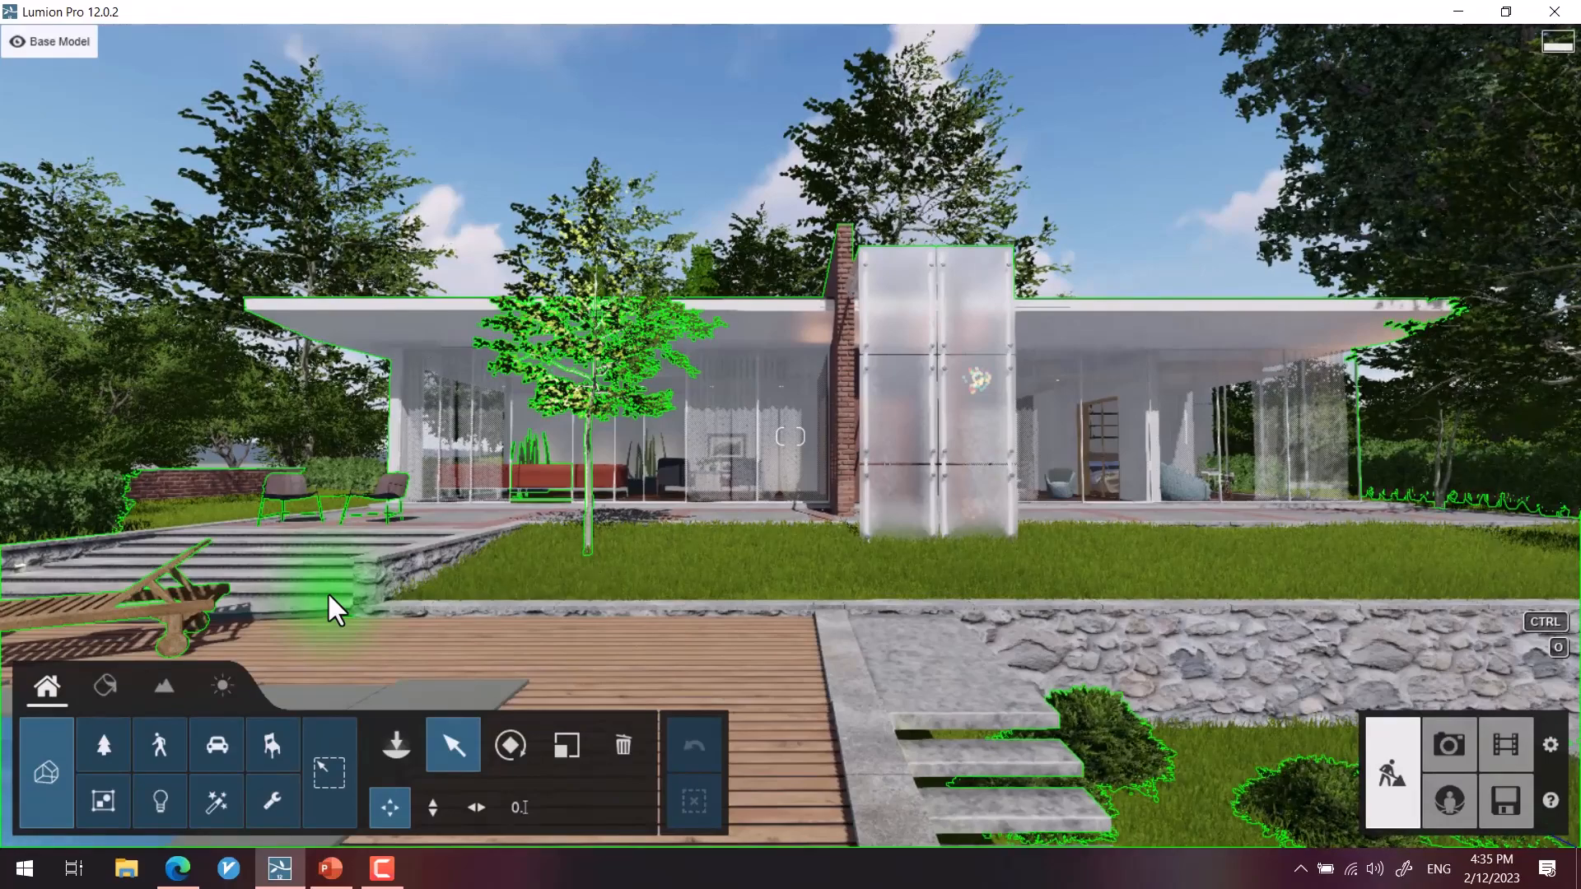
pyautogui.press('s')
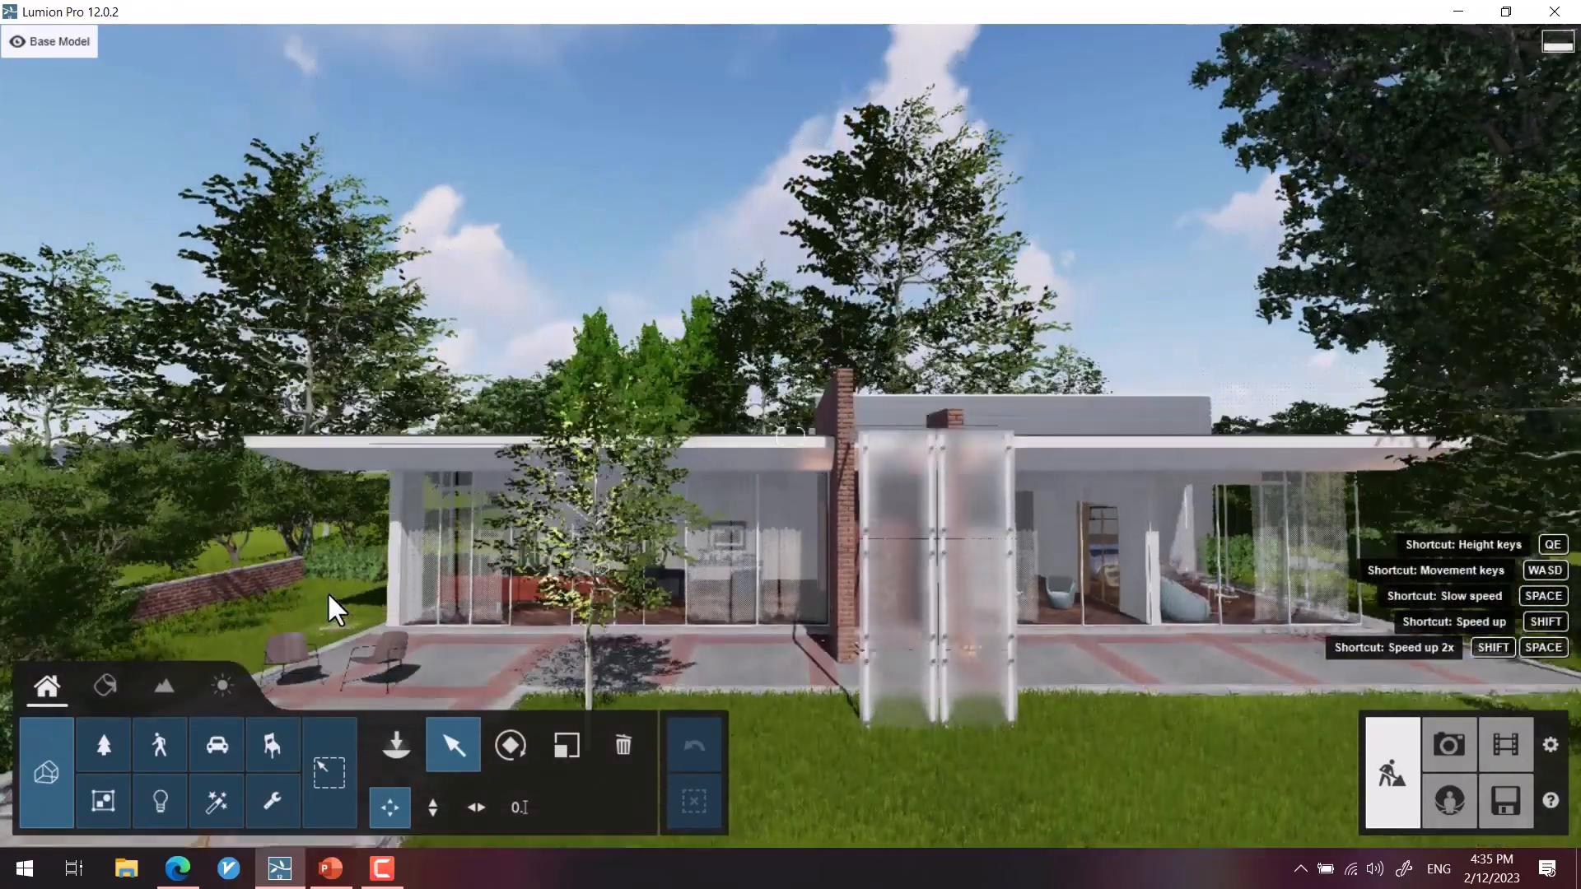
pyautogui.press('e')
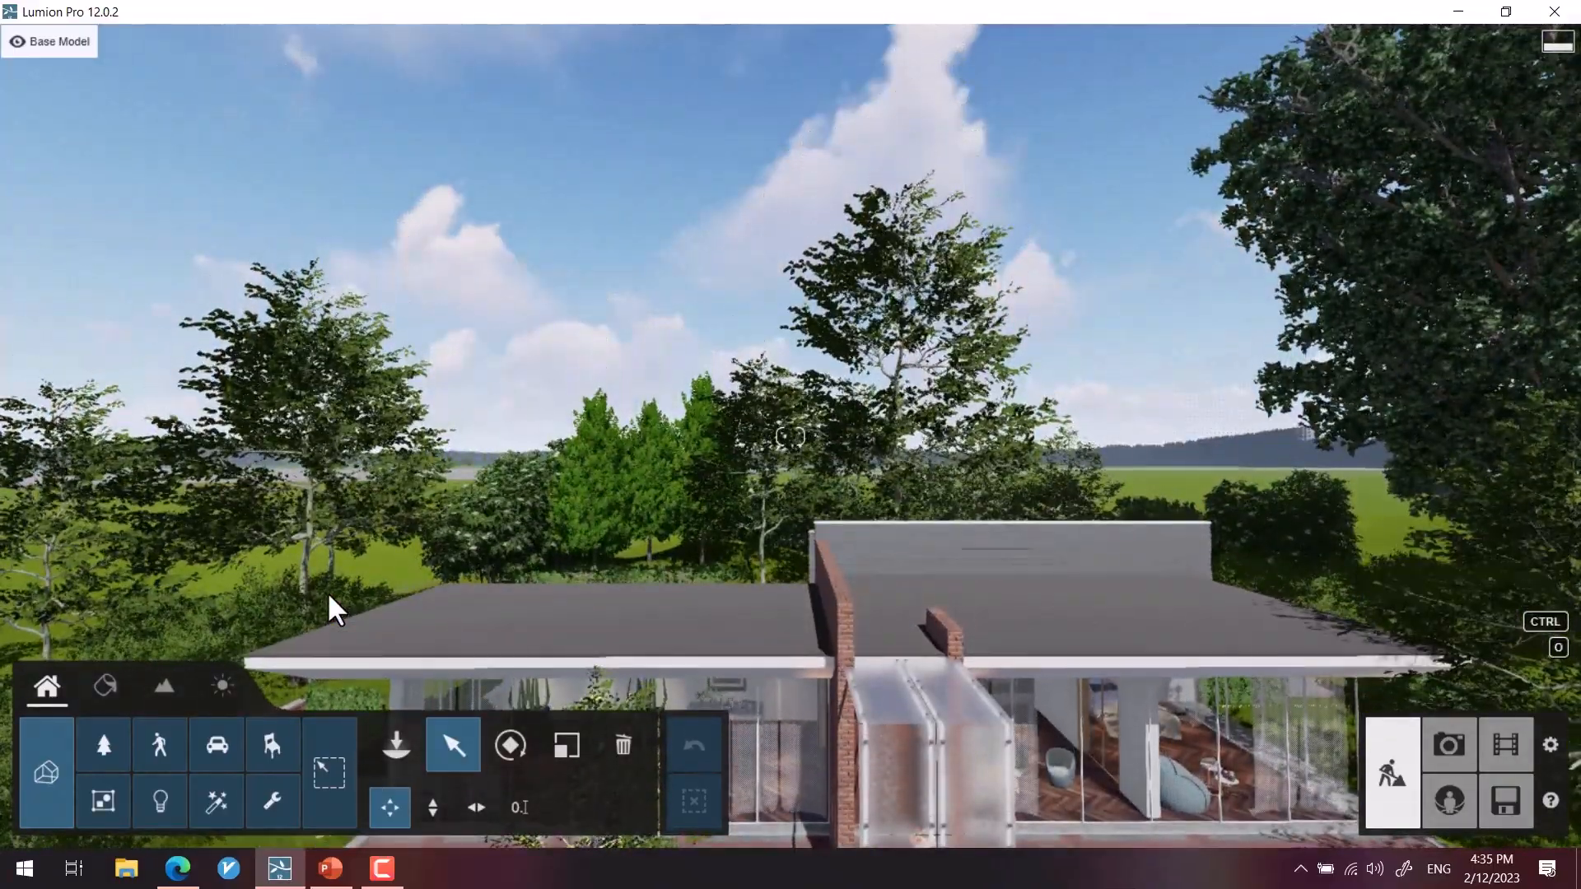
pyautogui.press('w')
pyautogui.press('w')
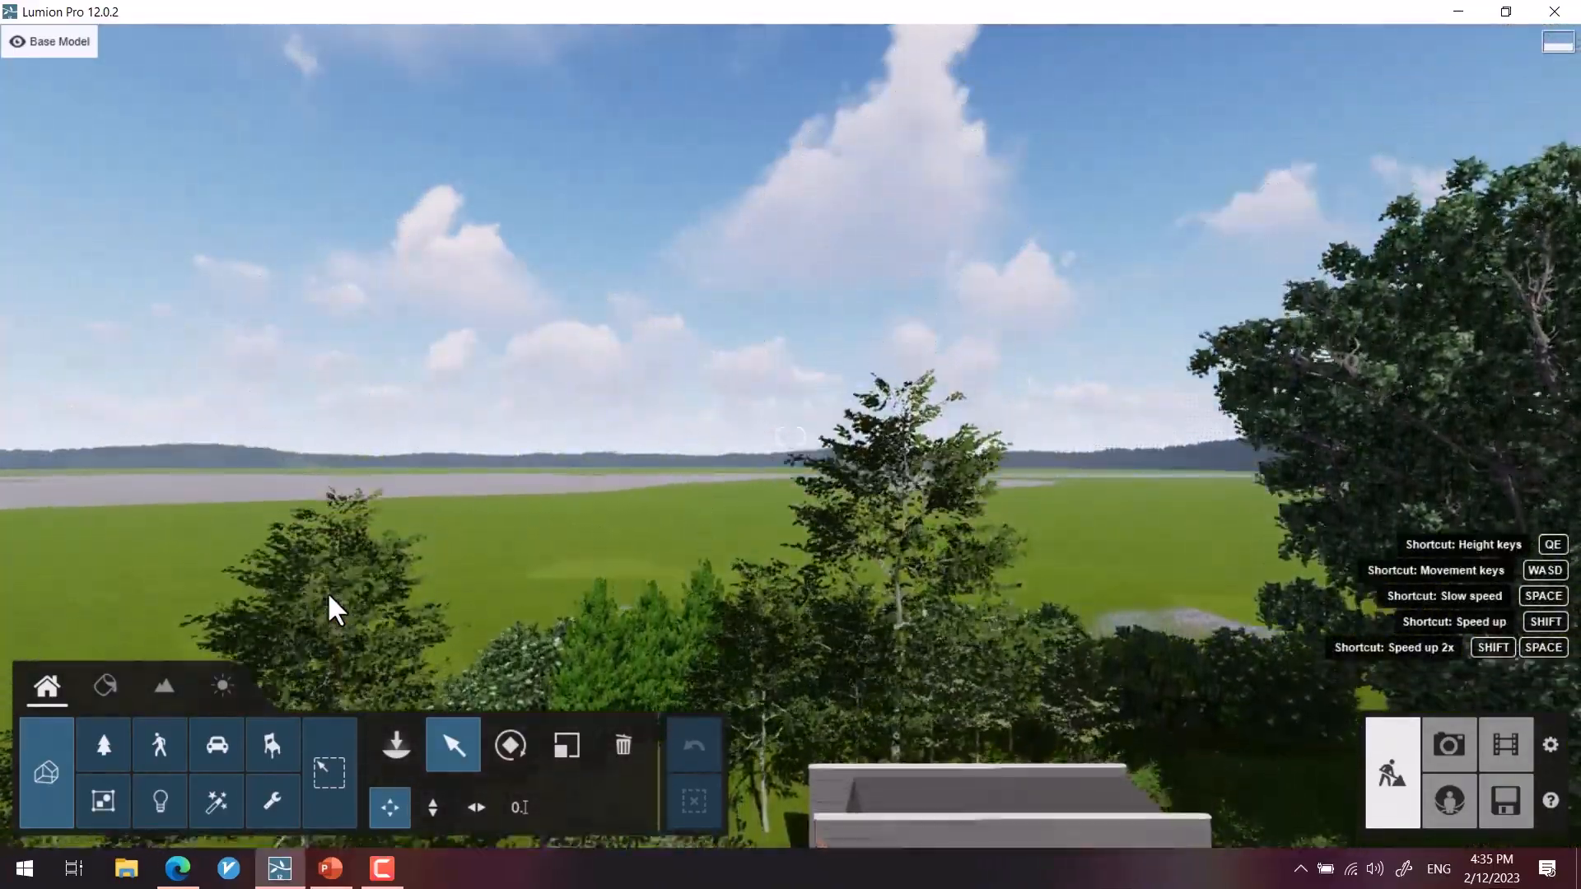
pyautogui.press('s')
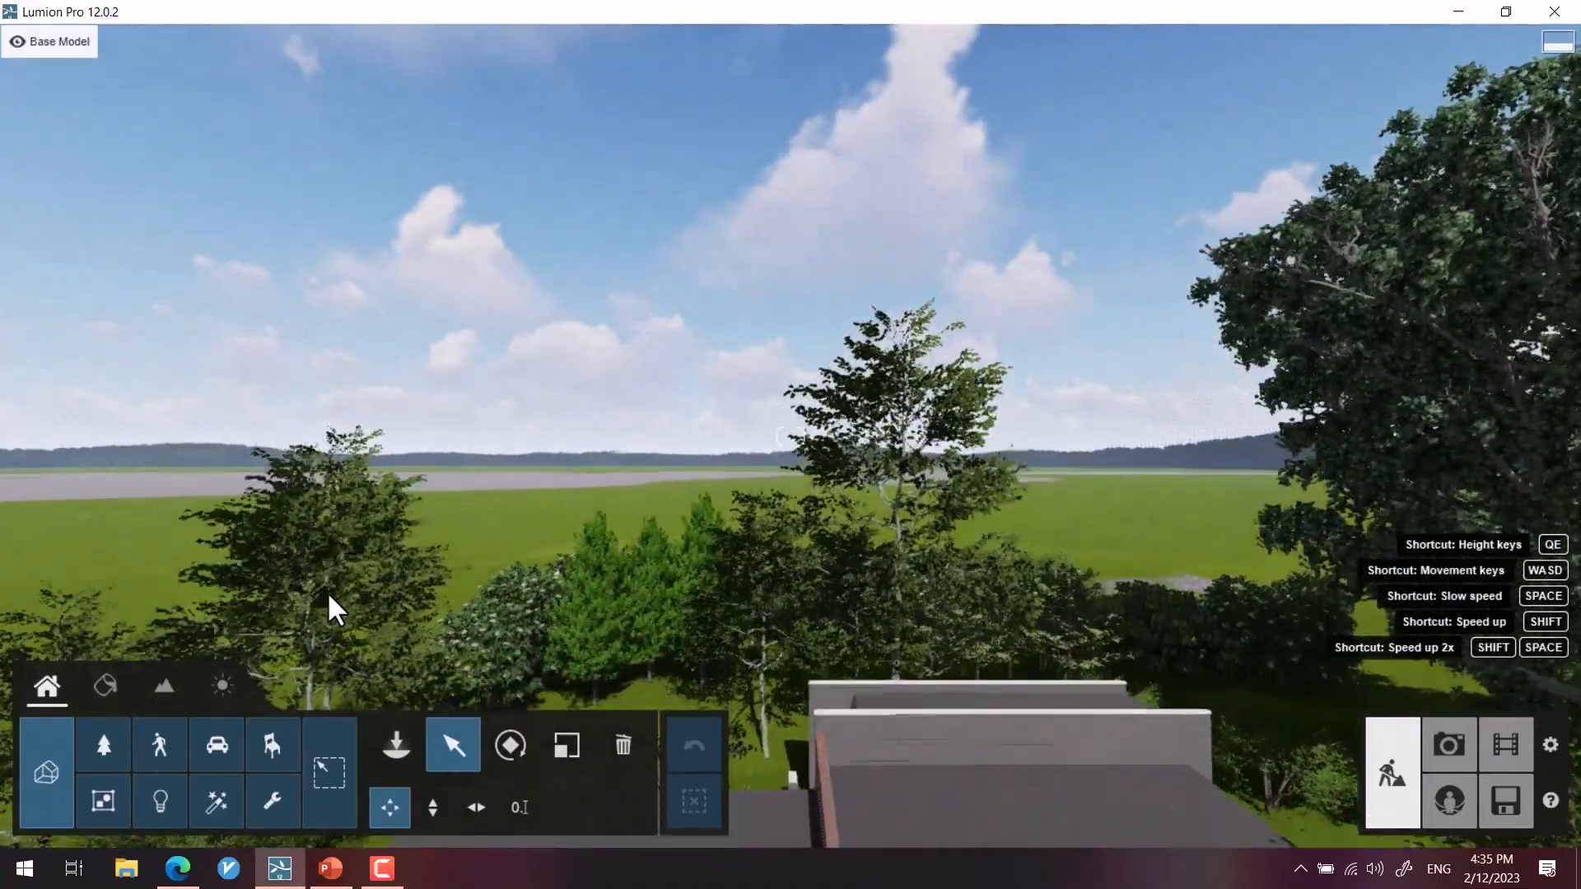
pyautogui.press('e')
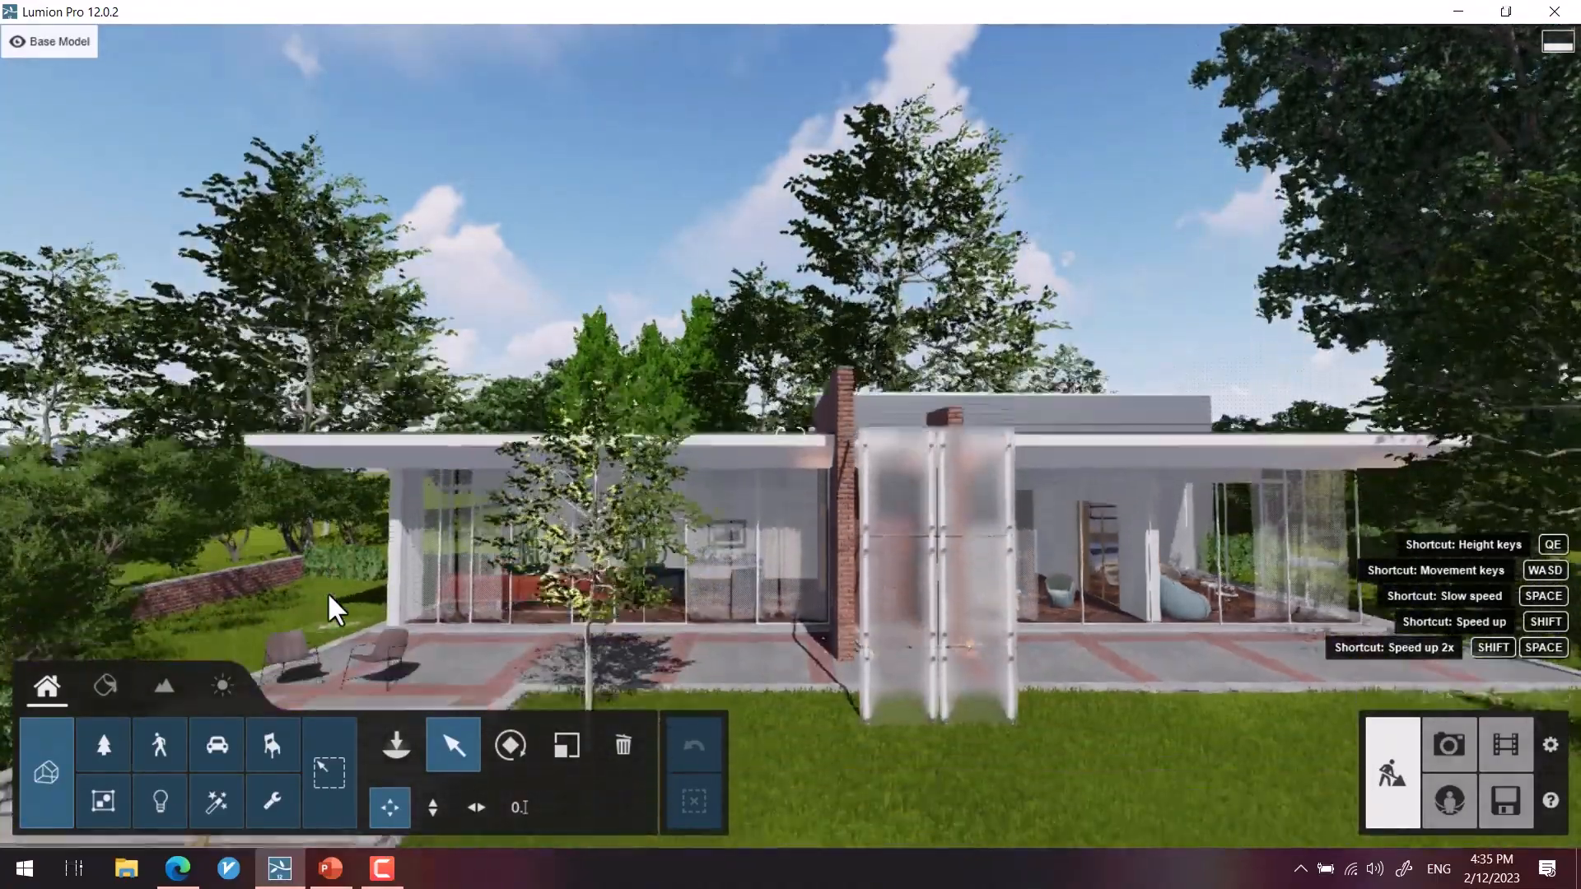
pyautogui.press('w')
pyautogui.press('q')
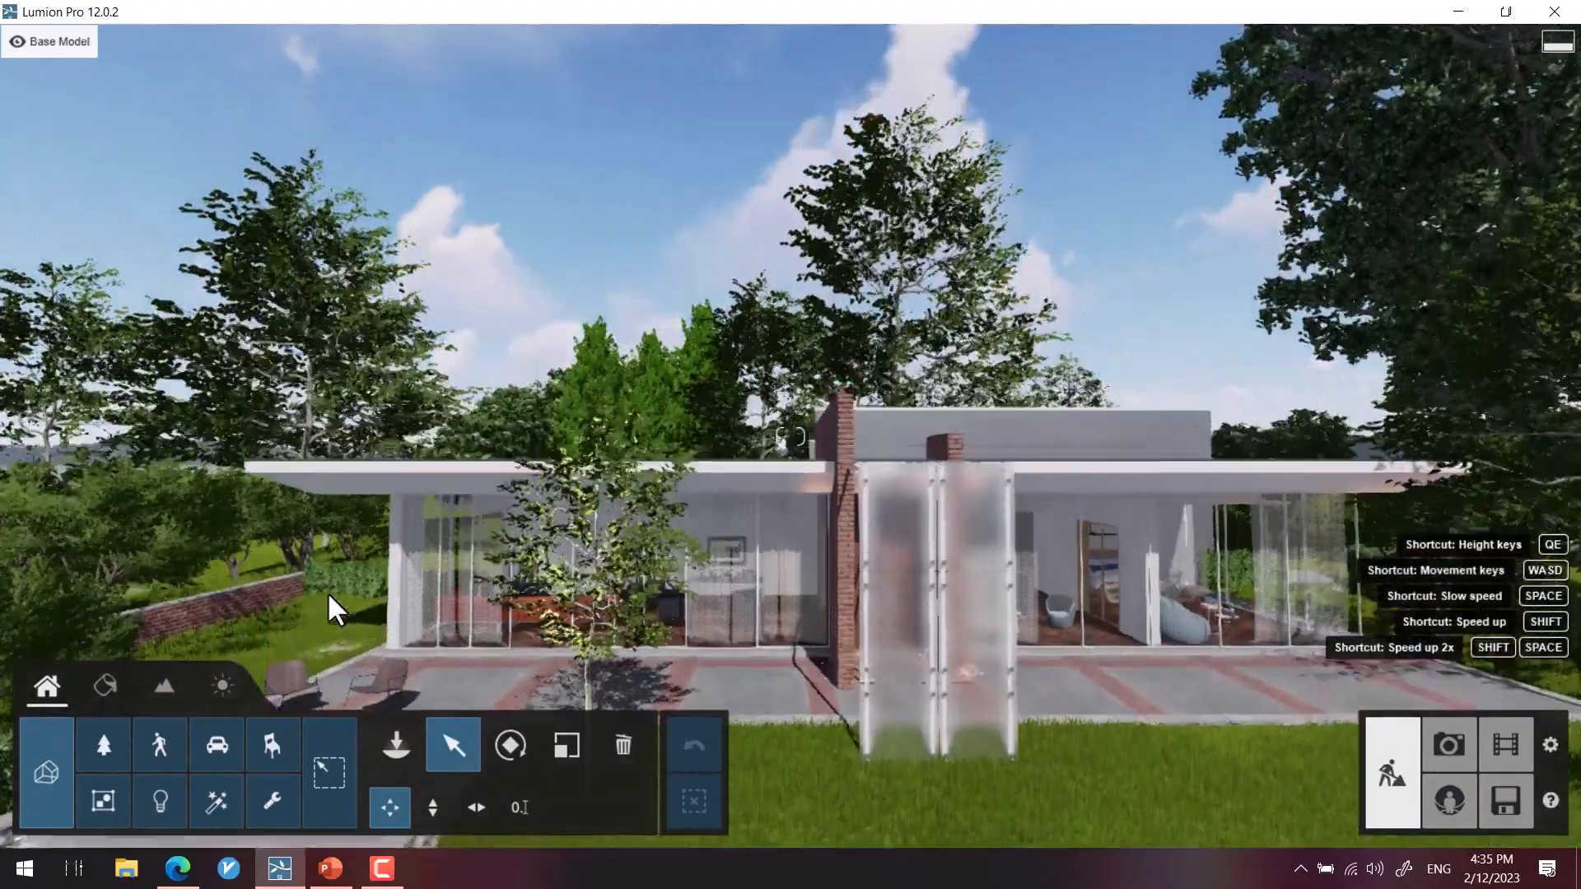
pyautogui.press('e')
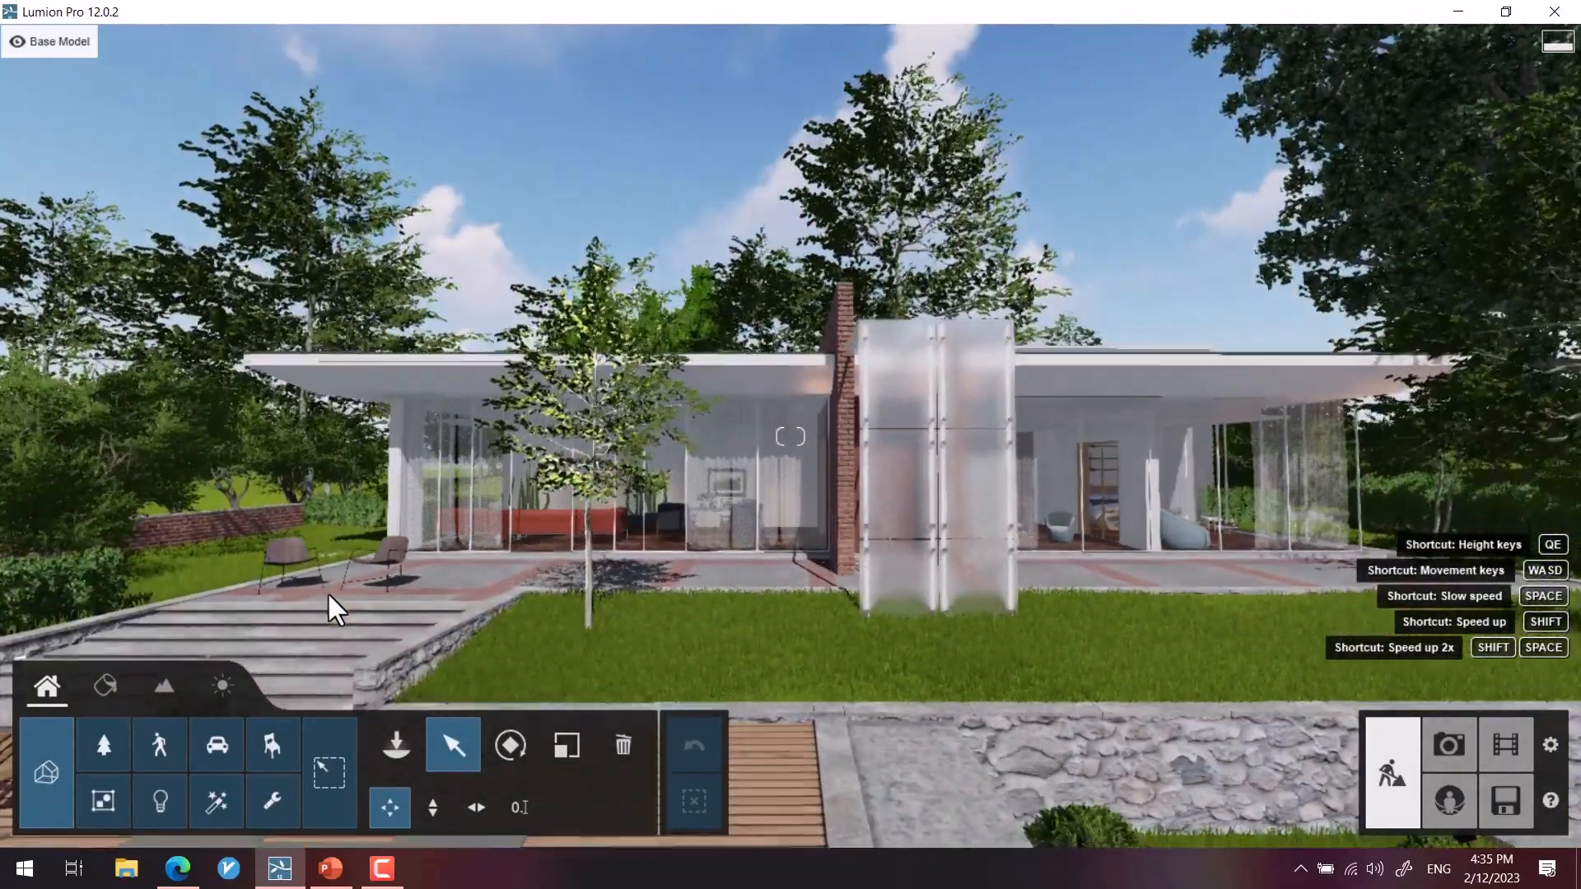
pyautogui.press('ctrl')
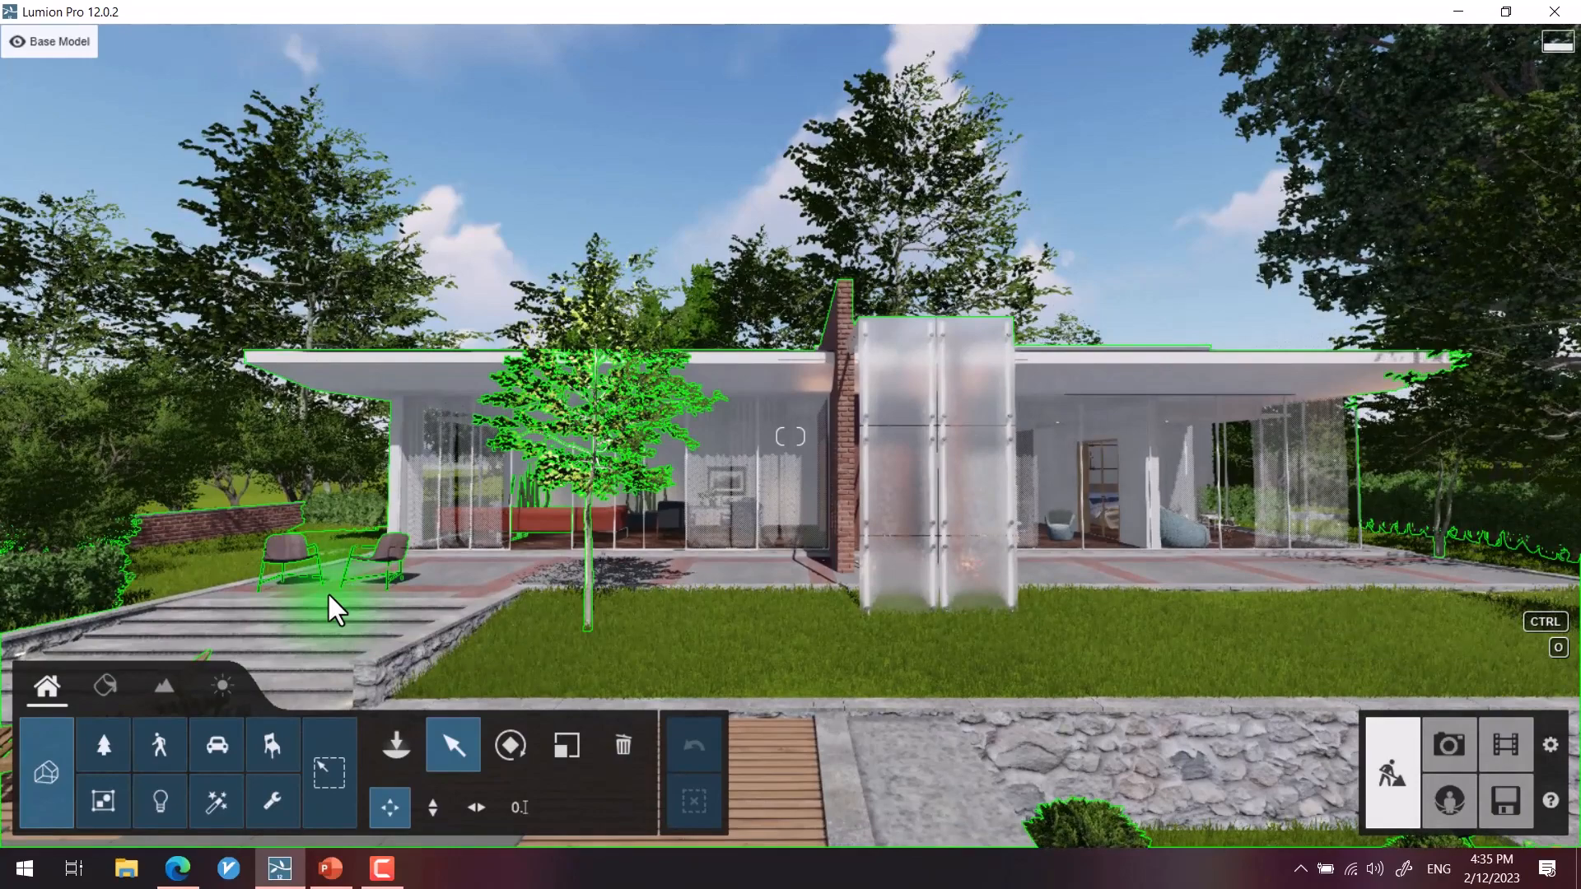
# Step: Shift the camera right past the frosted panels and move it forward through the glazing into the living room
pyautogui.press('d')
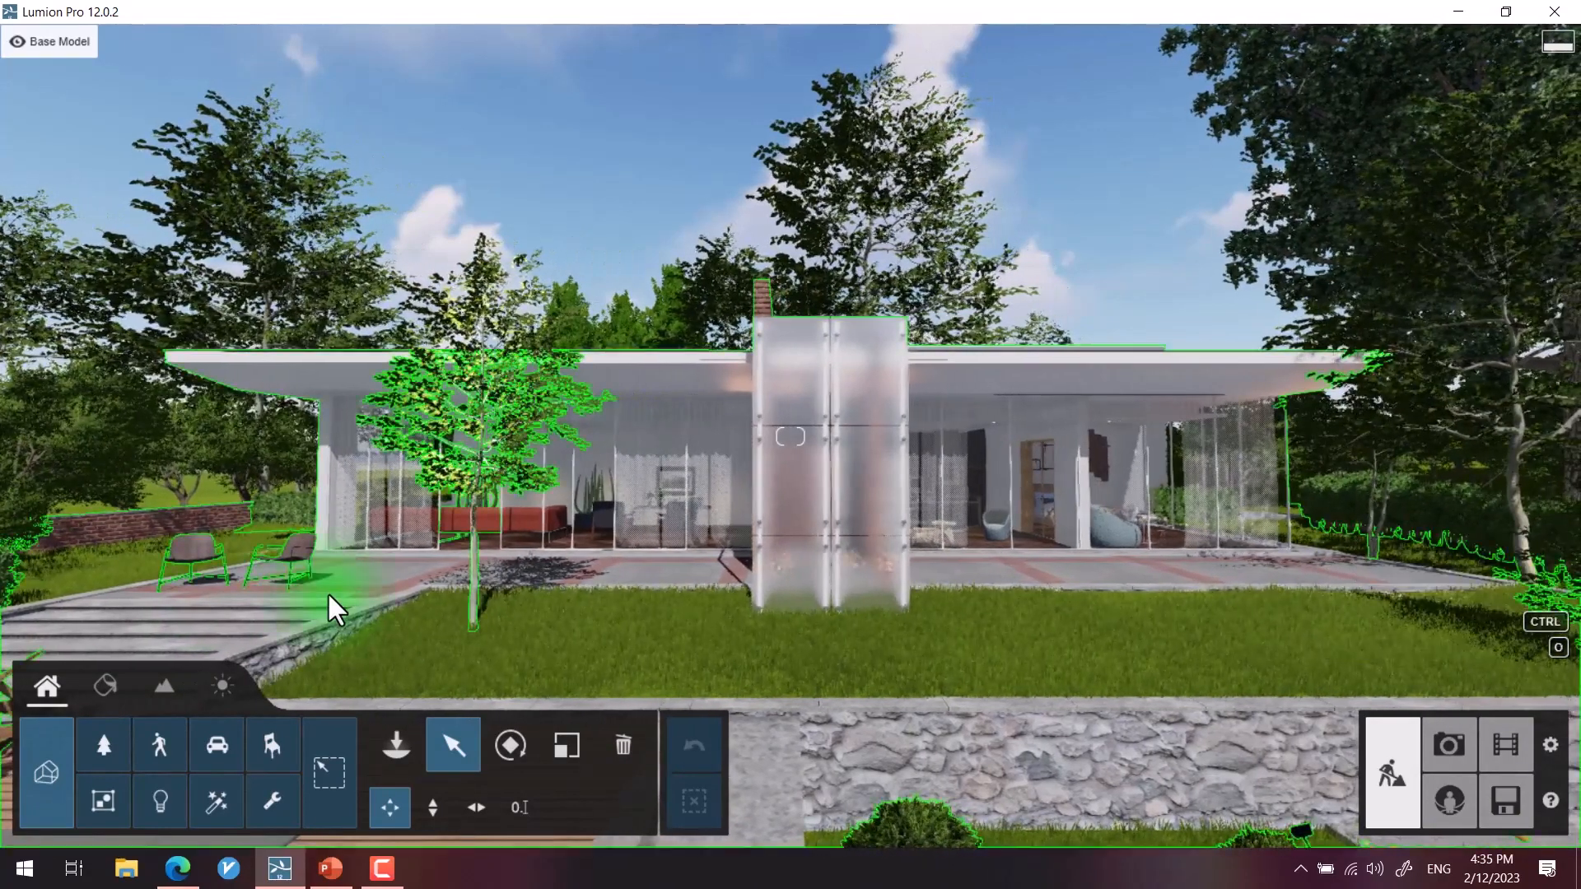
pyautogui.press('d')
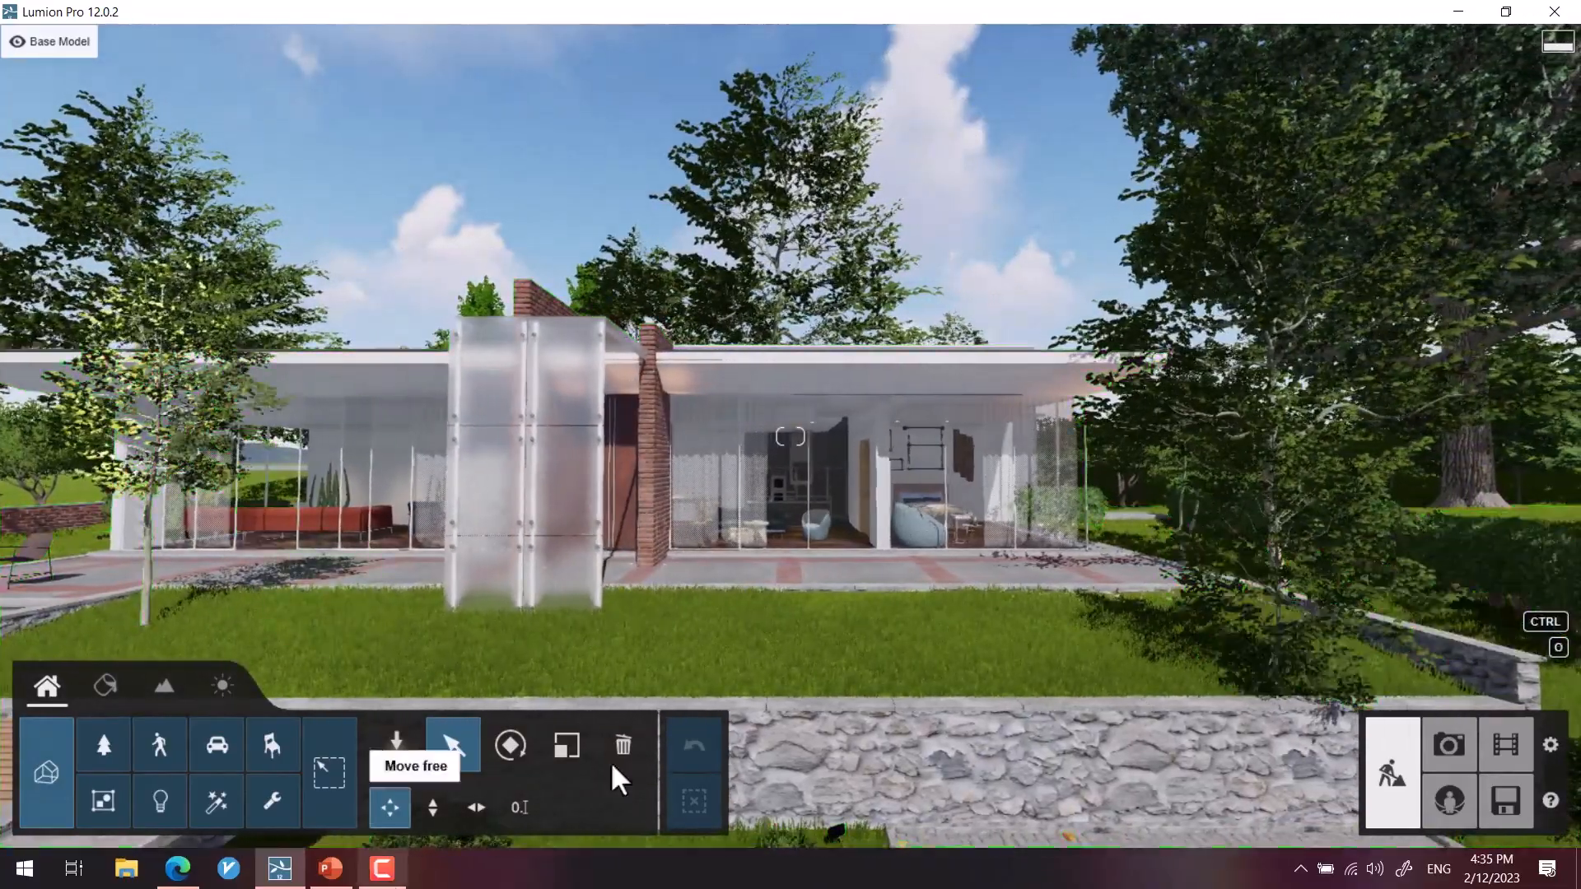
pyautogui.press('w')
pyautogui.press('w')
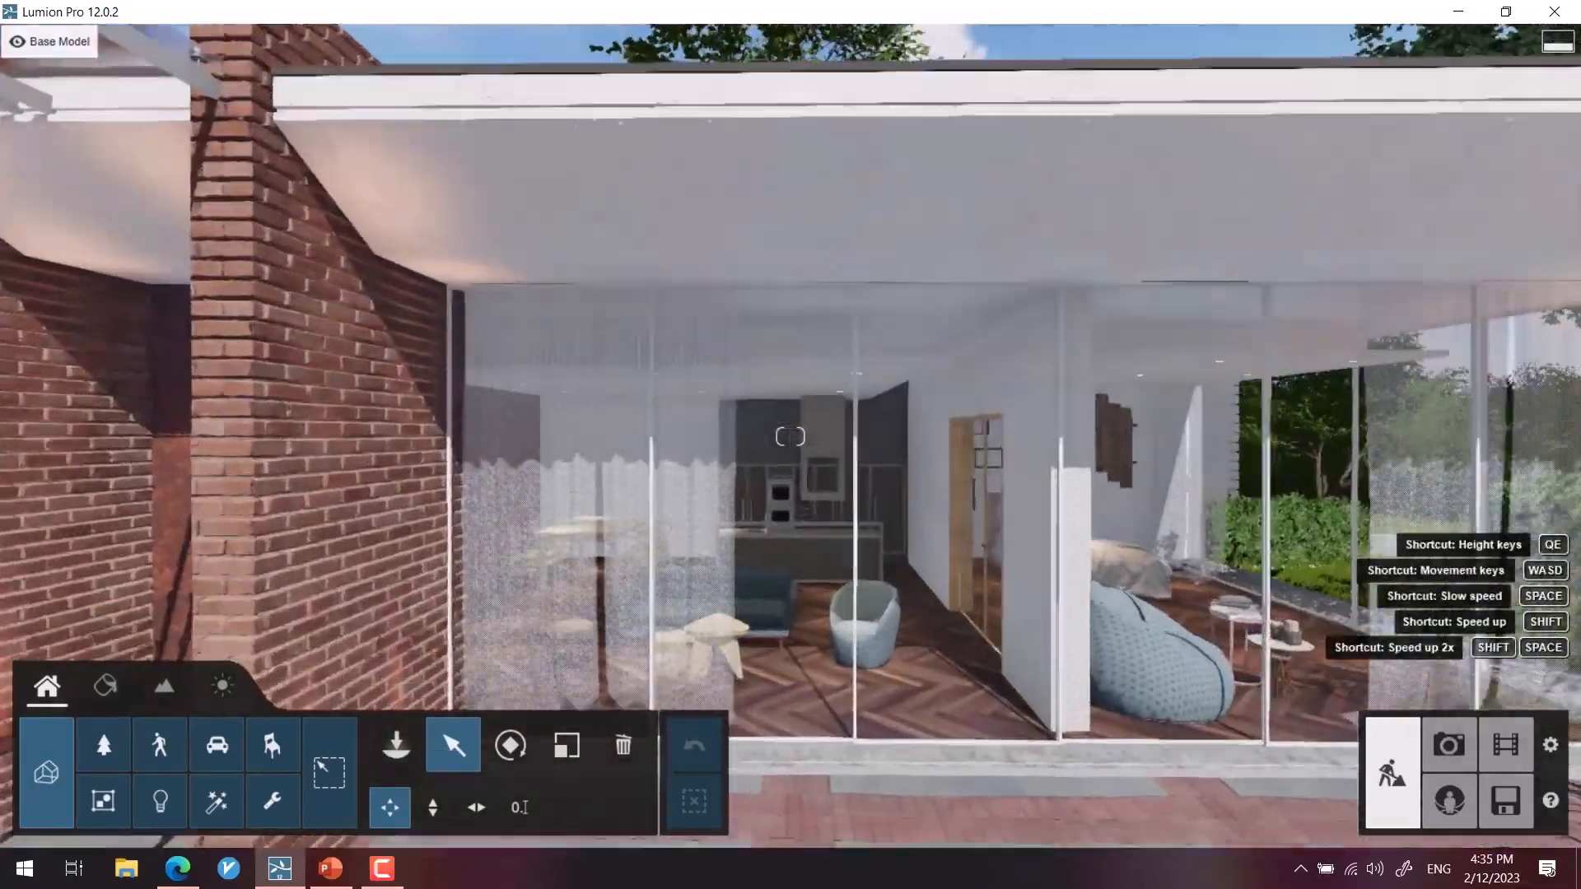
pyautogui.press('w')
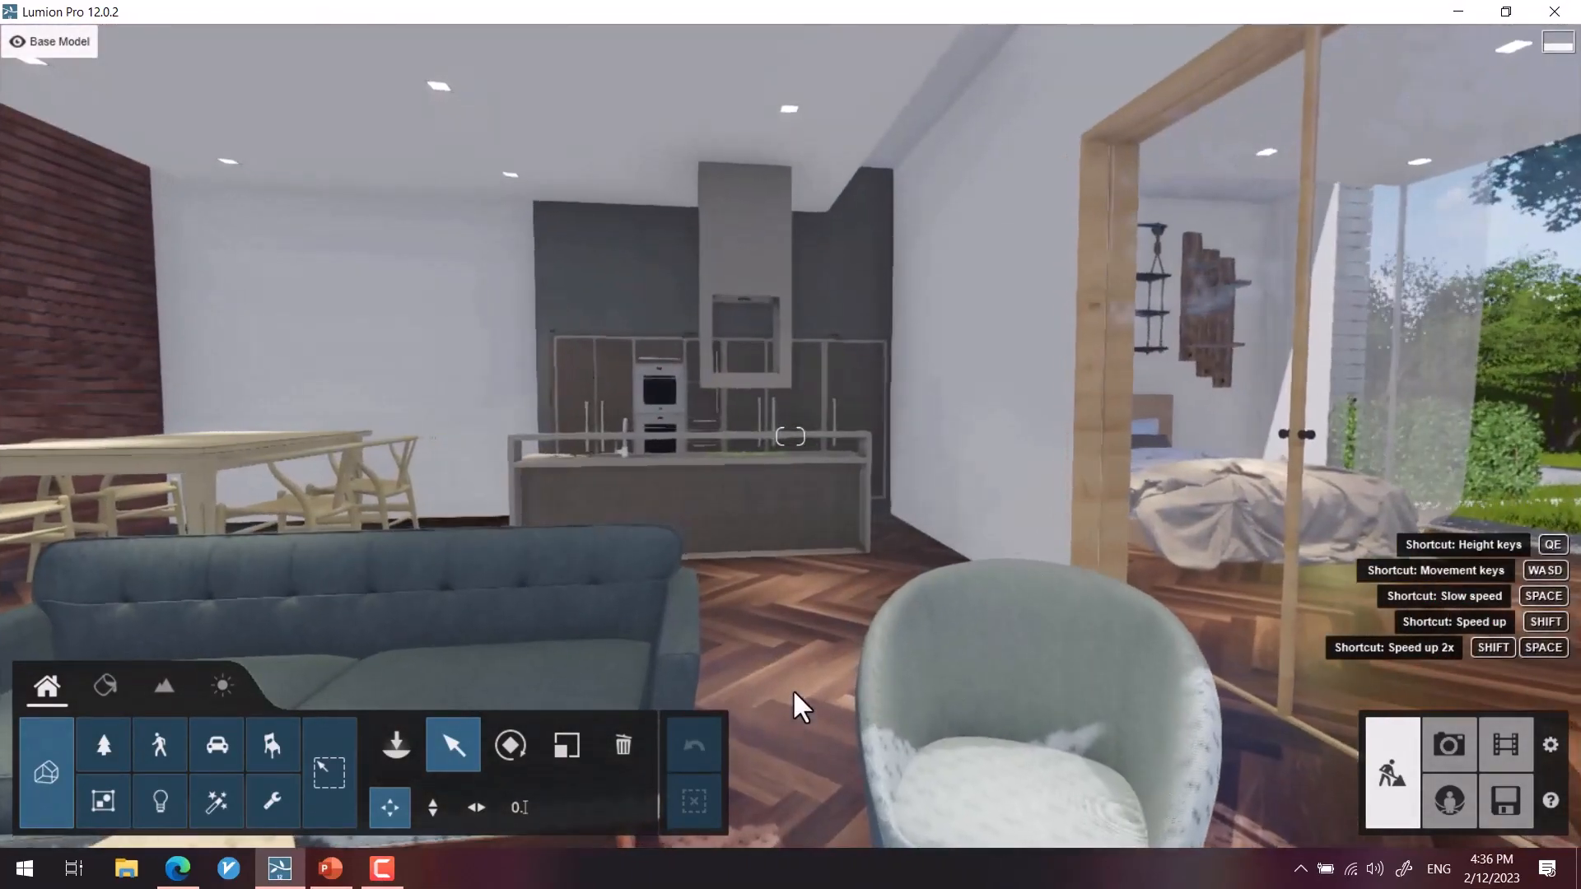
# Step: Look around the living room and shift the camera left past the sofa towards the dining table and brick wall
pyautogui.moveTo(792, 690); pyautogui.dragTo(1040, 831, button='right')
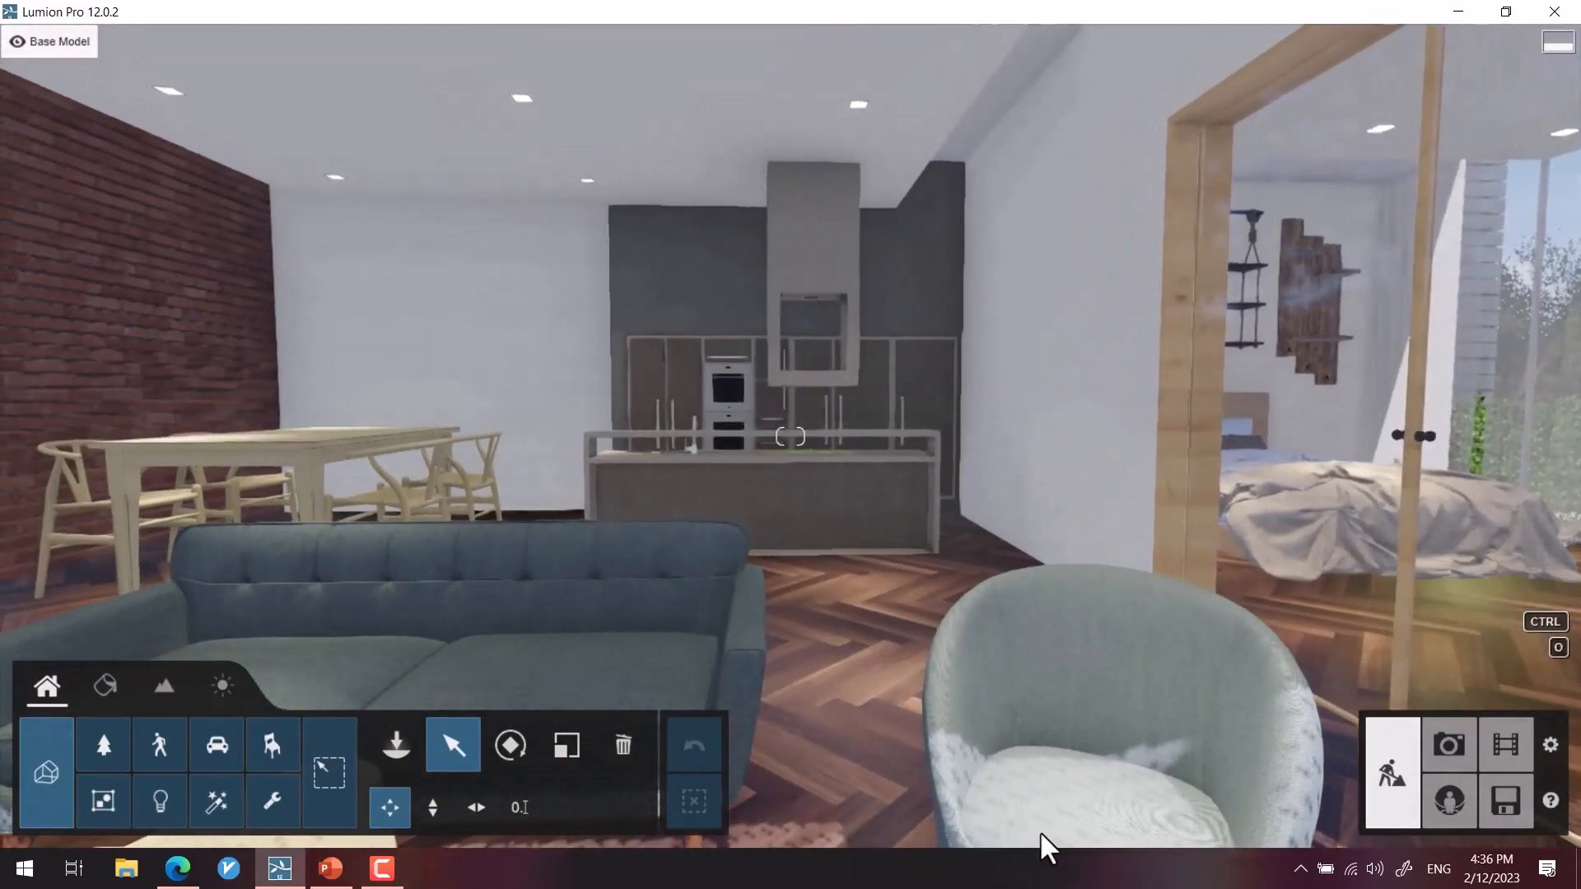
pyautogui.press('a')
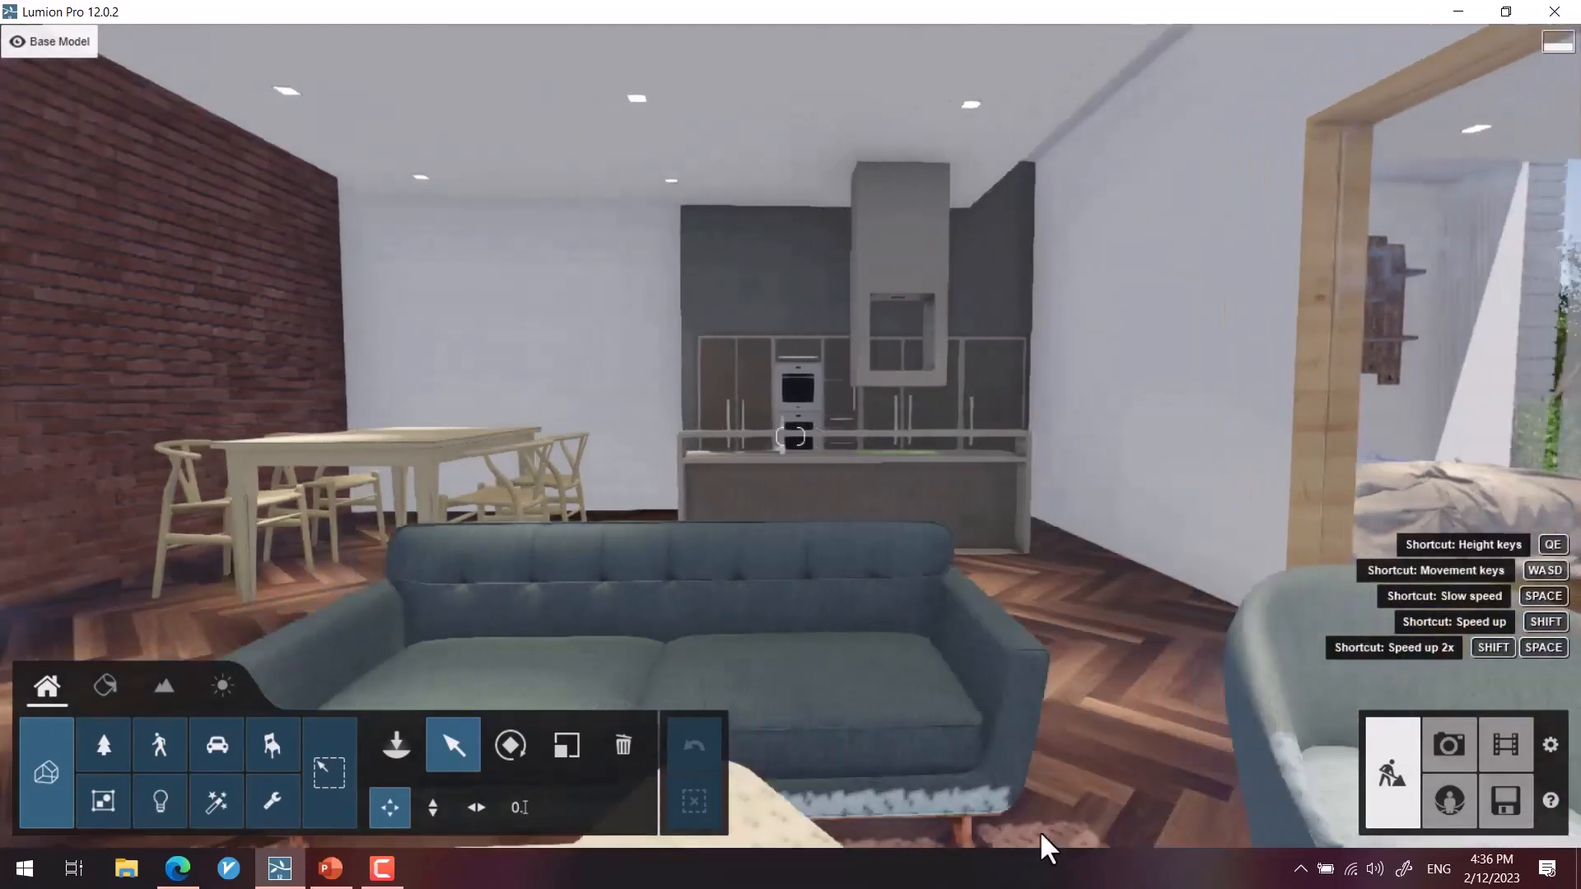
pyautogui.press('s')
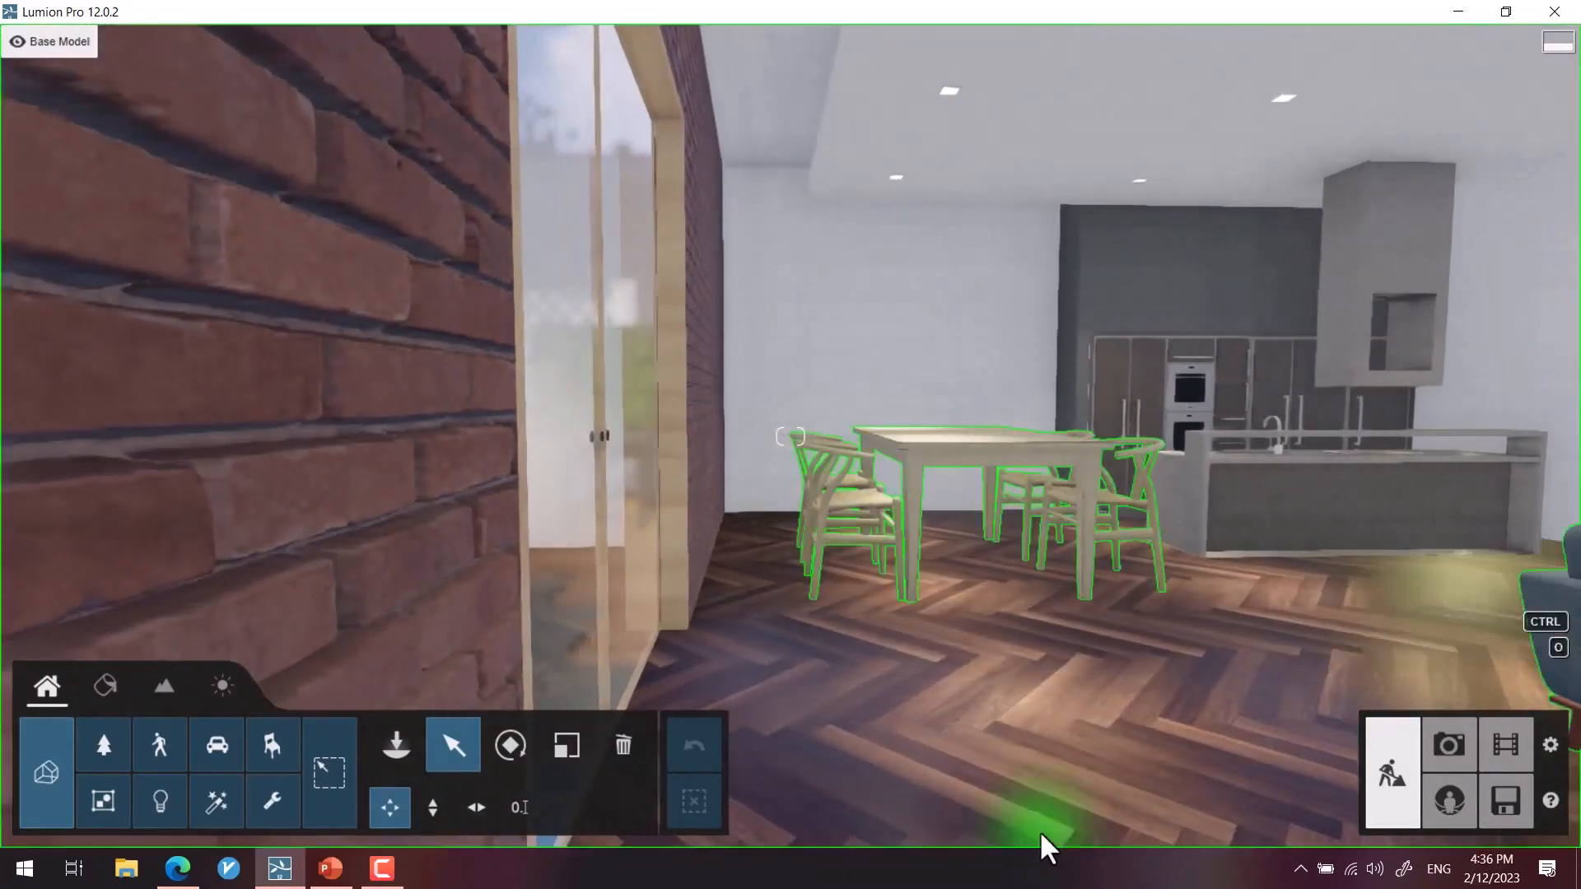
# Step: Shift the camera right past the sofa and armchair to the bedroom partition wall and back left in front of the kitchen
pyautogui.press('ctrl')
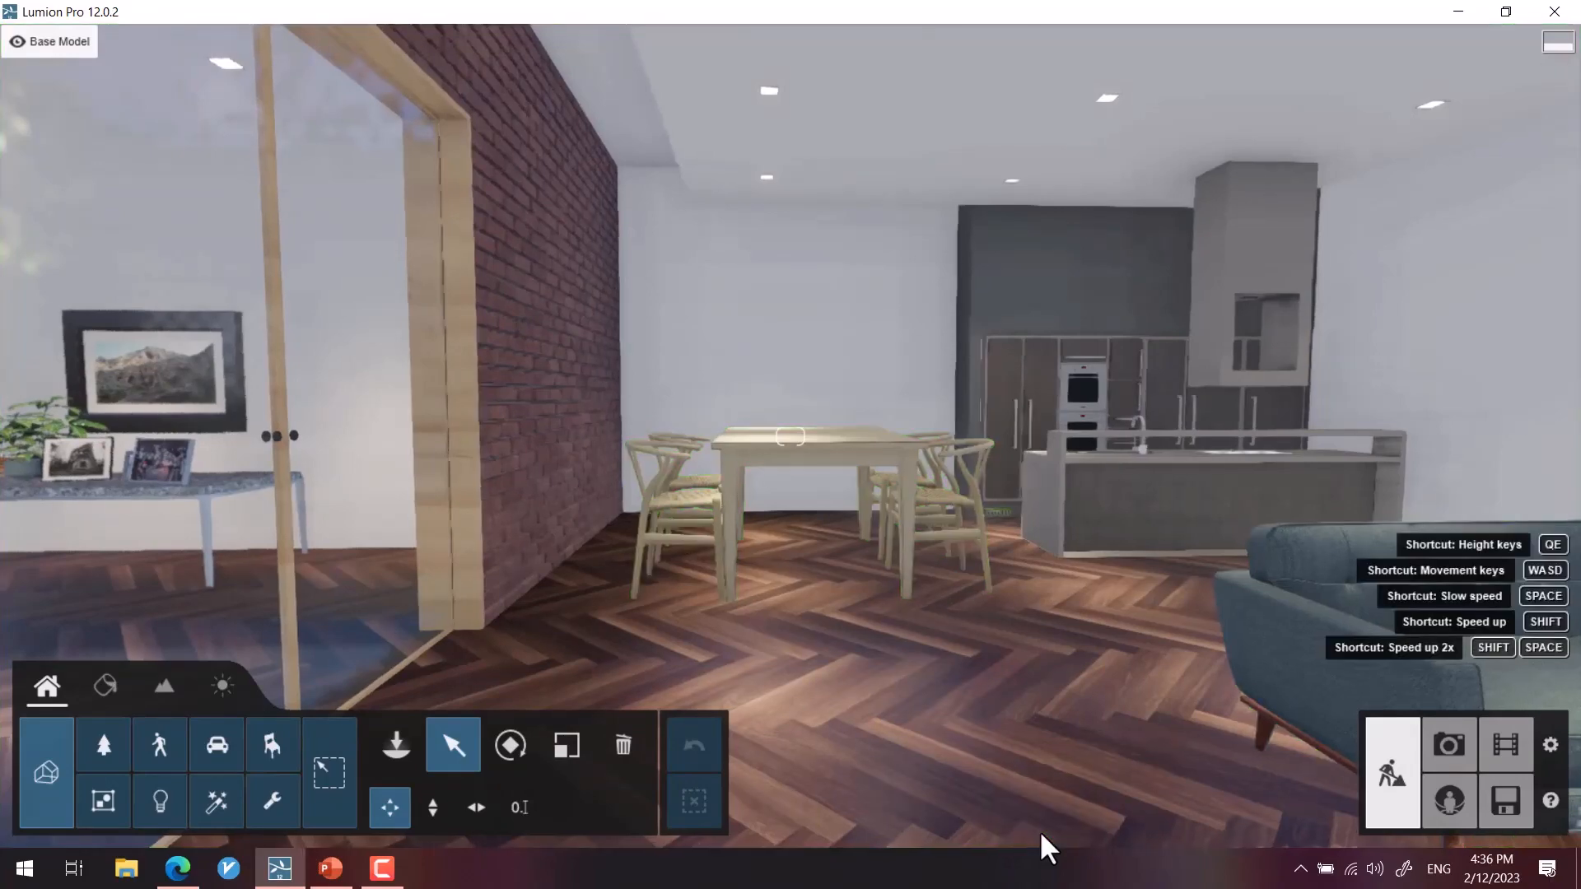
pyautogui.press('d')
pyautogui.press('d')
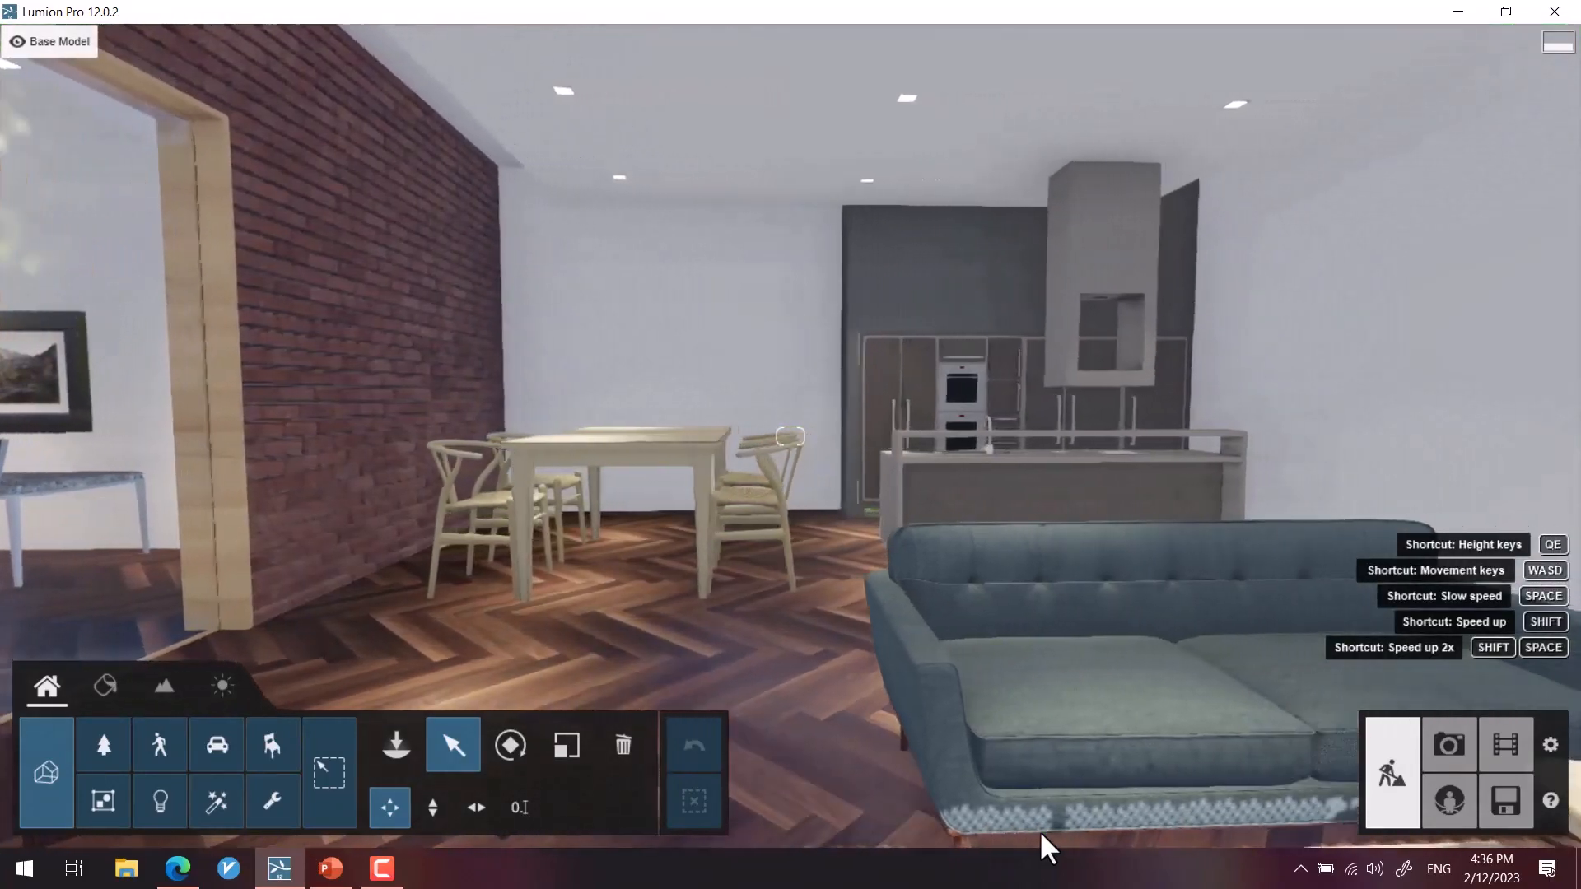
pyautogui.press('d')
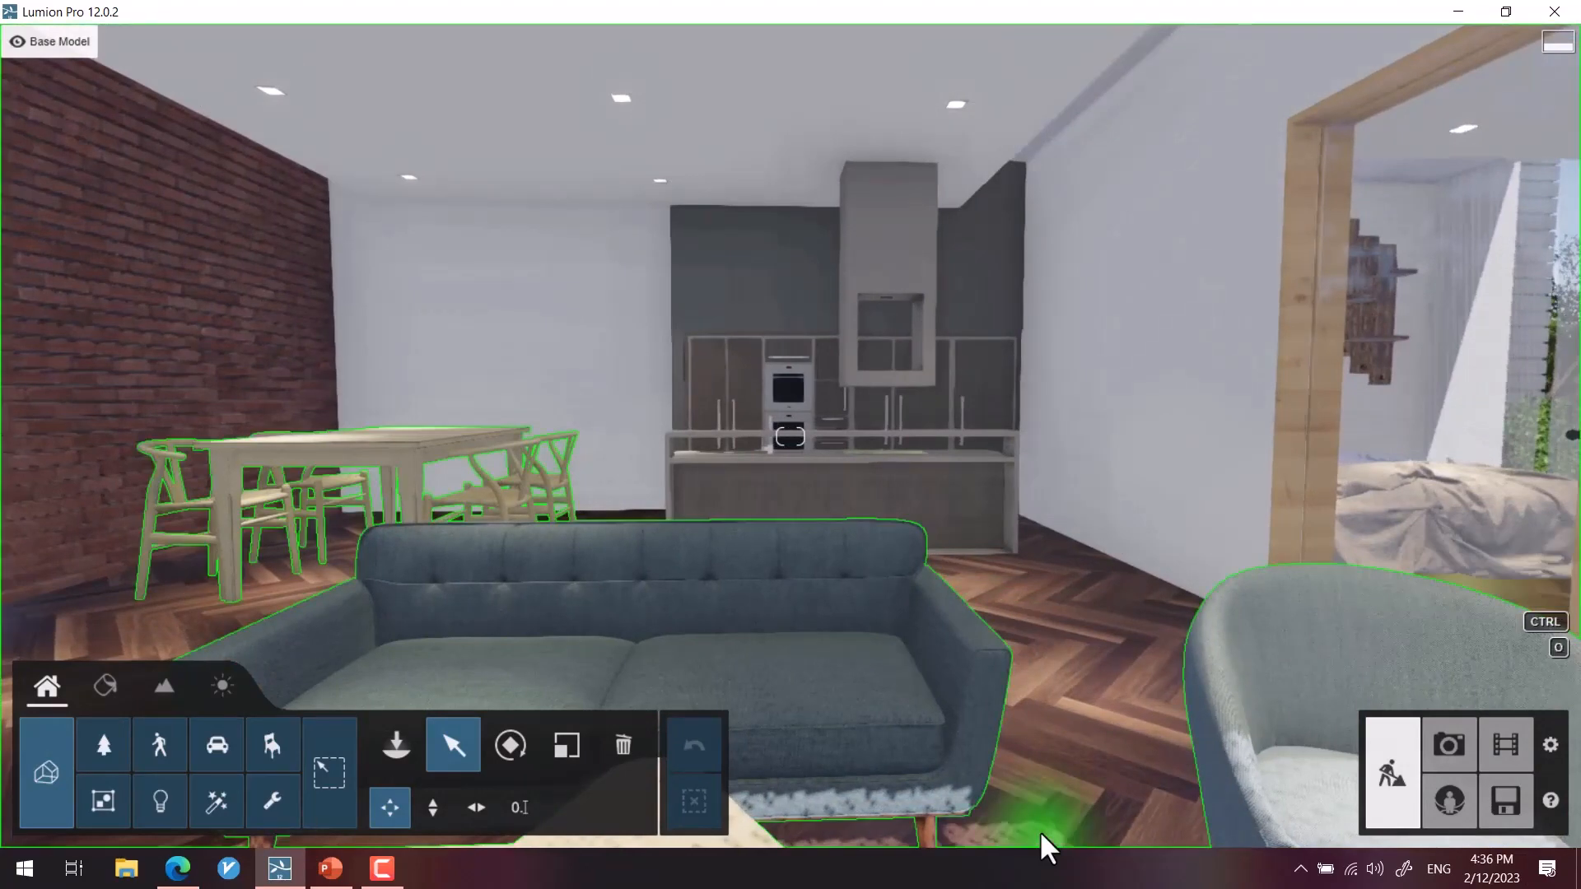
pyautogui.press('d')
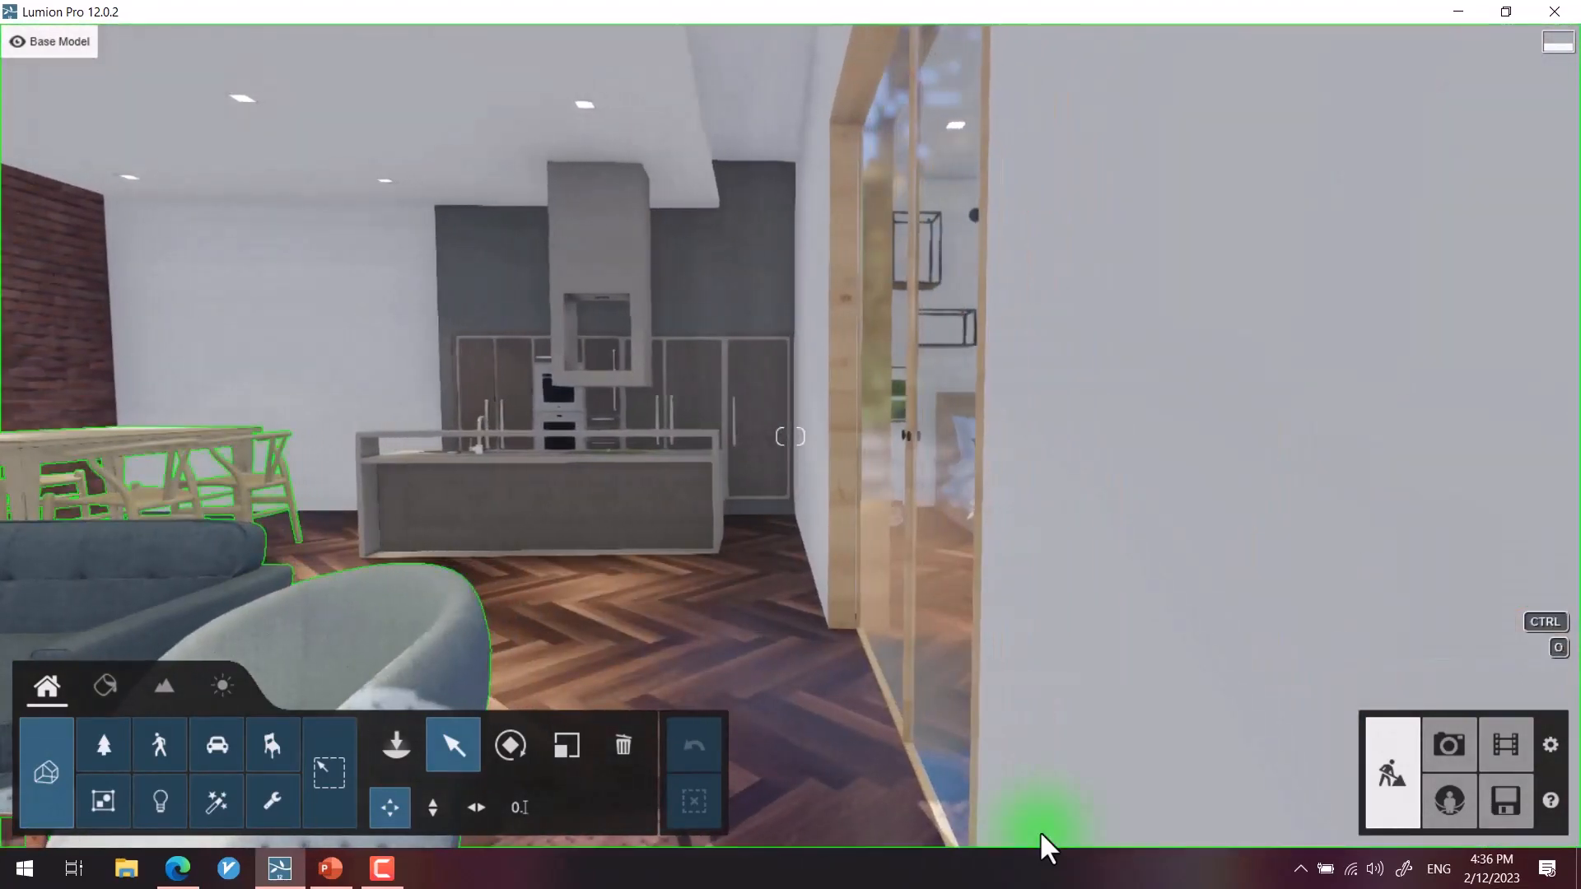
pyautogui.press('d')
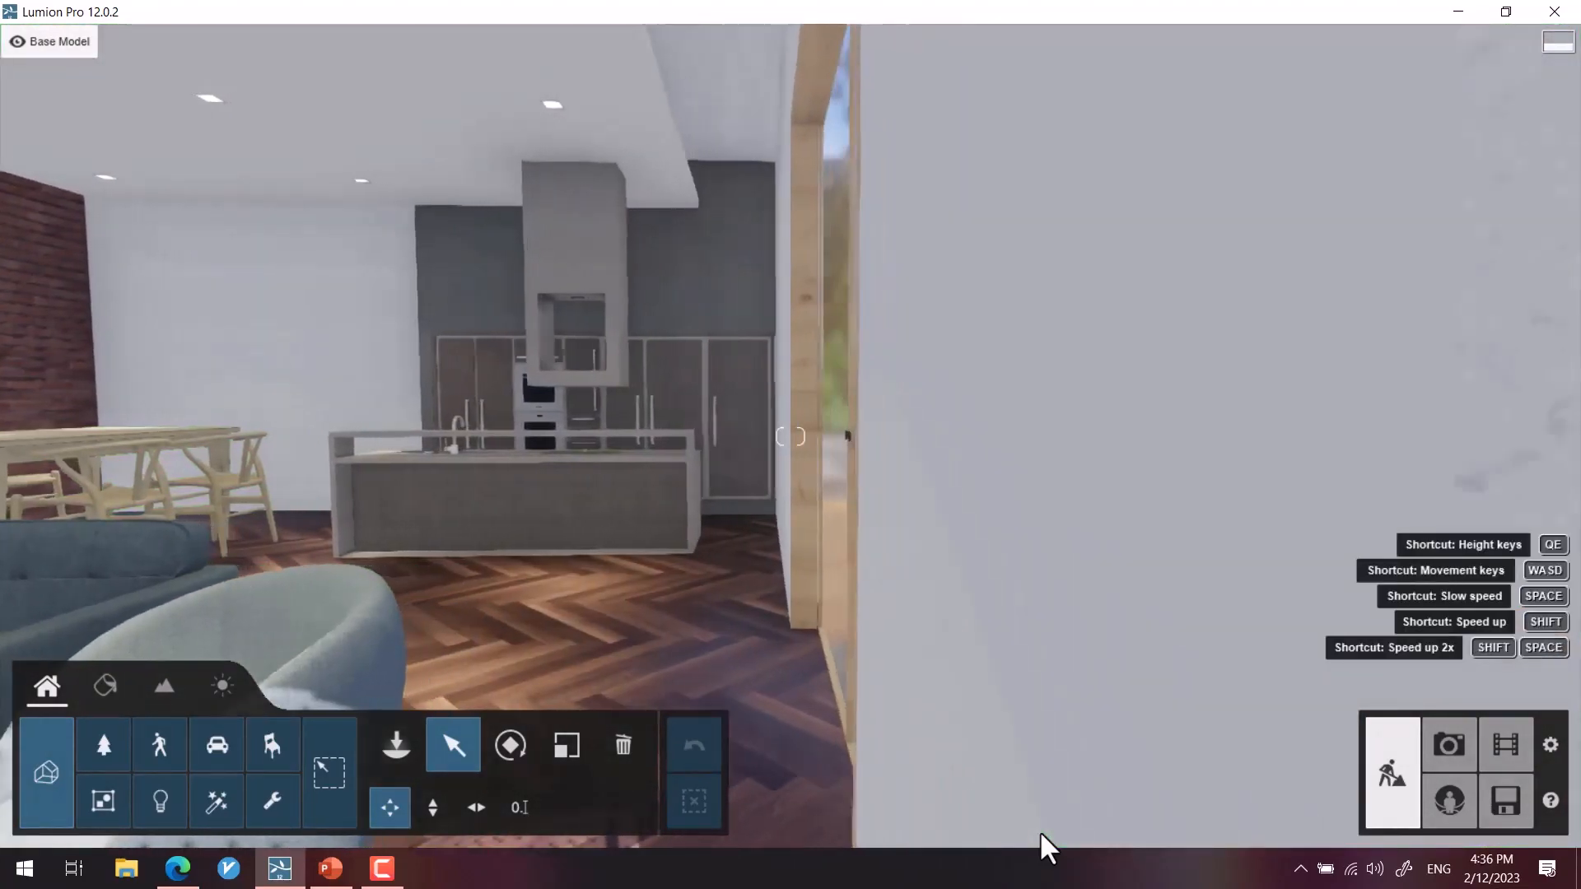
pyautogui.press('a')
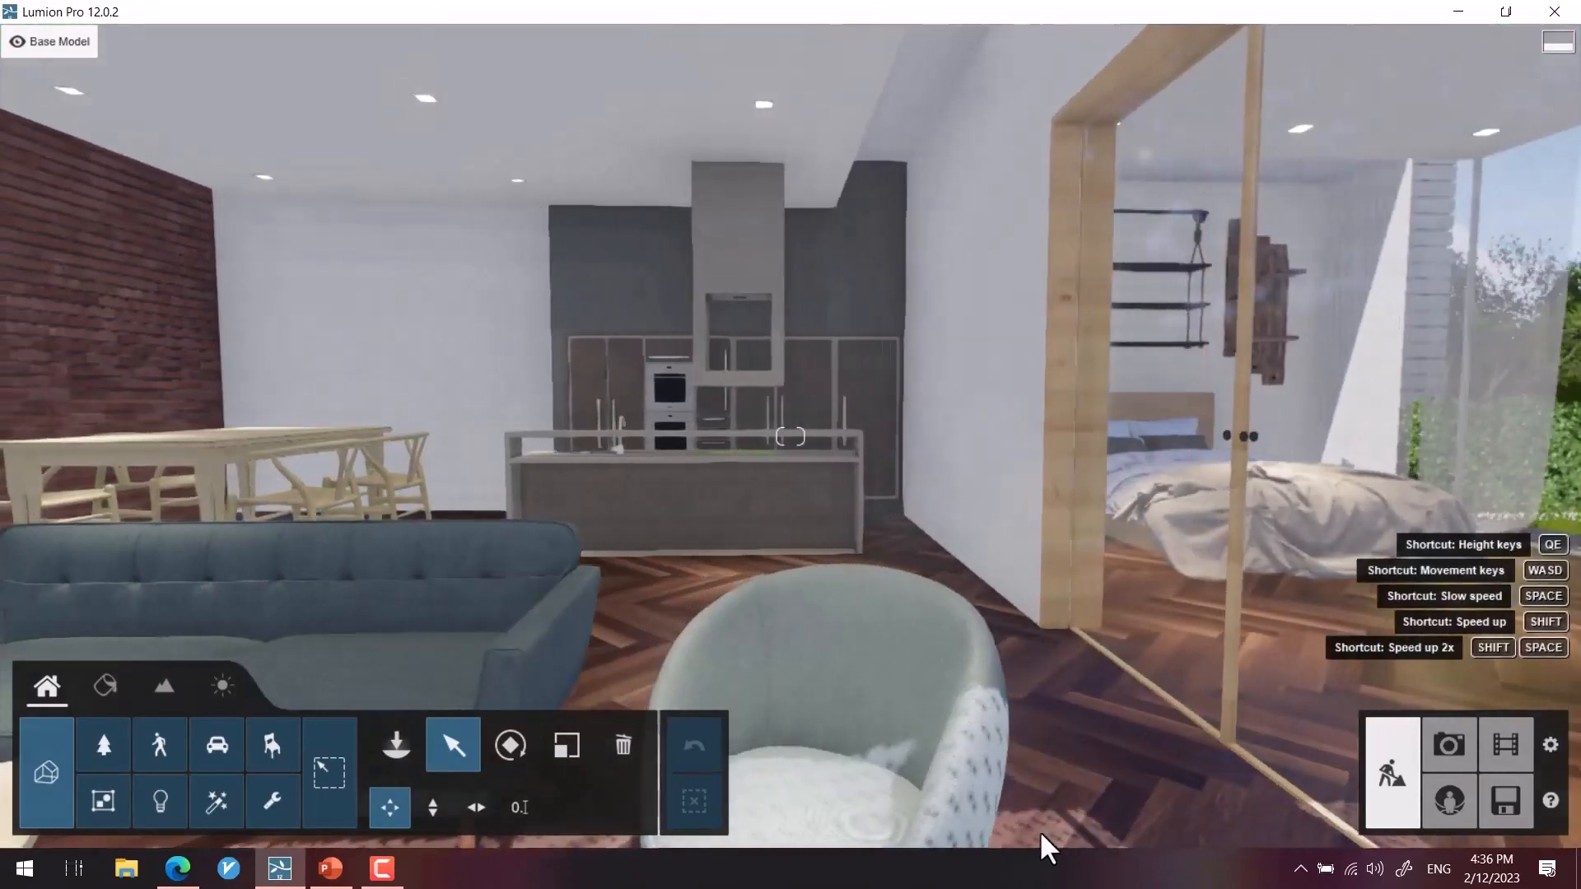
pyautogui.press('a')
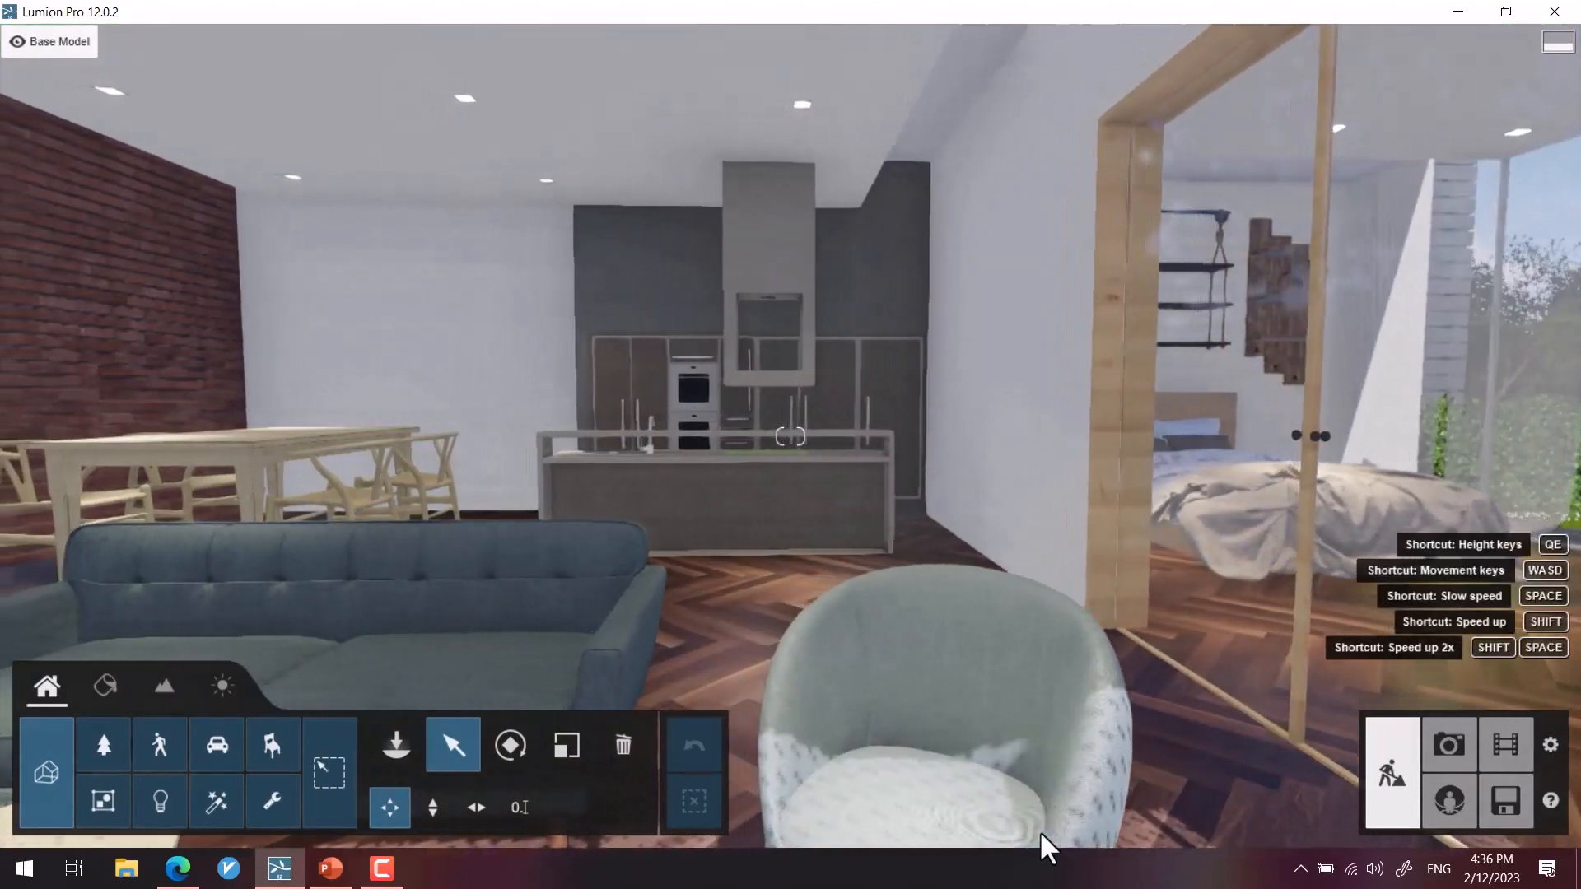
# Step: Back the camera out of the living room through the glazing and across the terrace to the garden beyond the pool
pyautogui.press('ctrl')
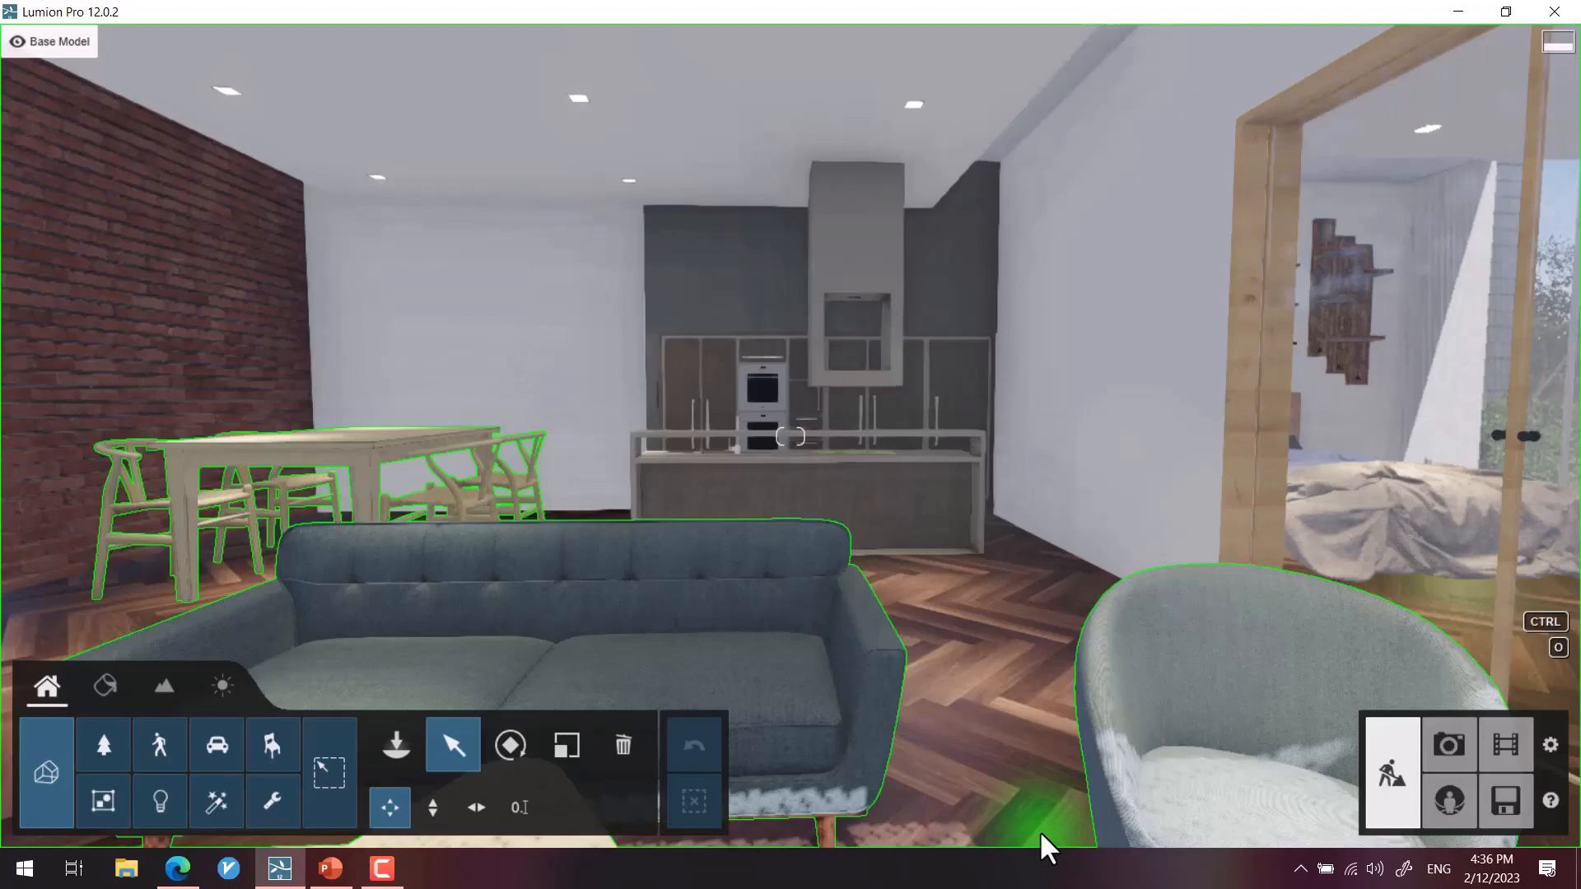
pyautogui.press('s')
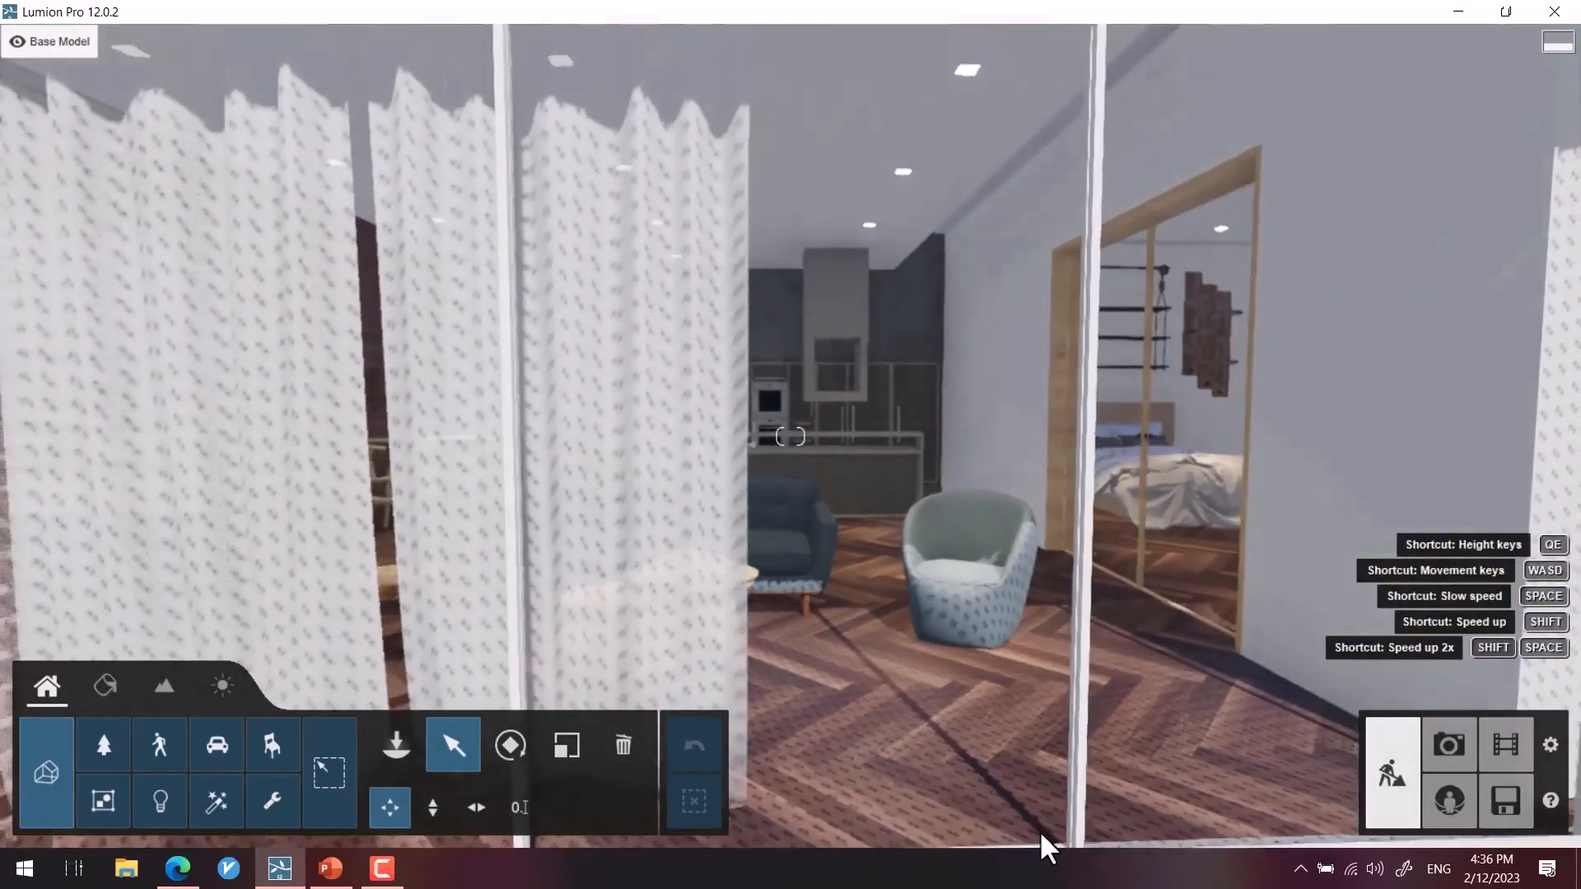
pyautogui.press('s')
pyautogui.press('s')
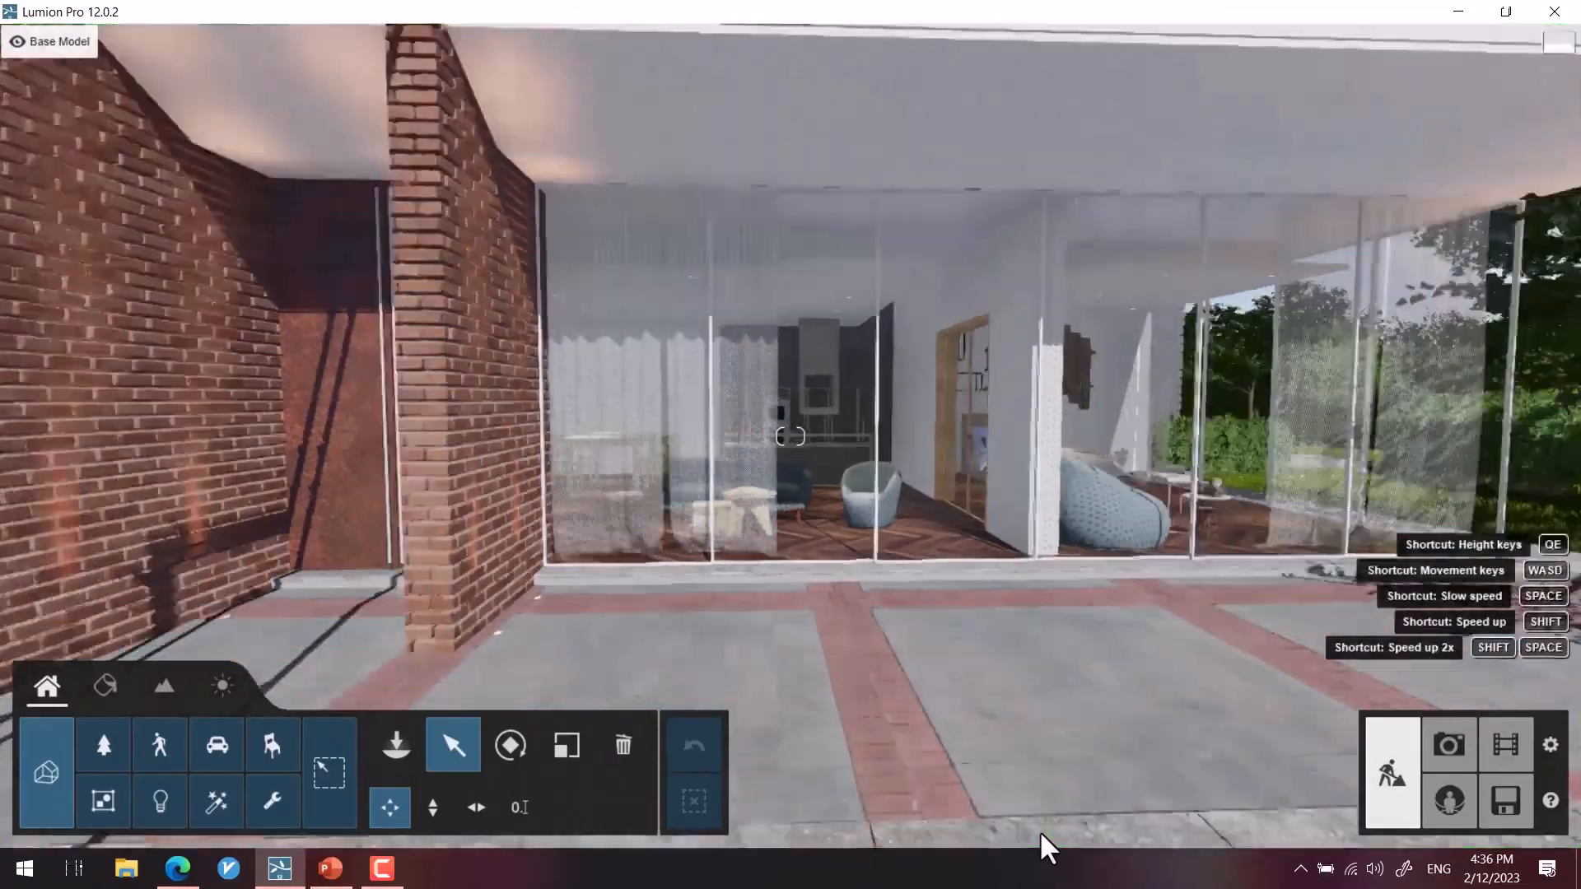
pyautogui.press('s')
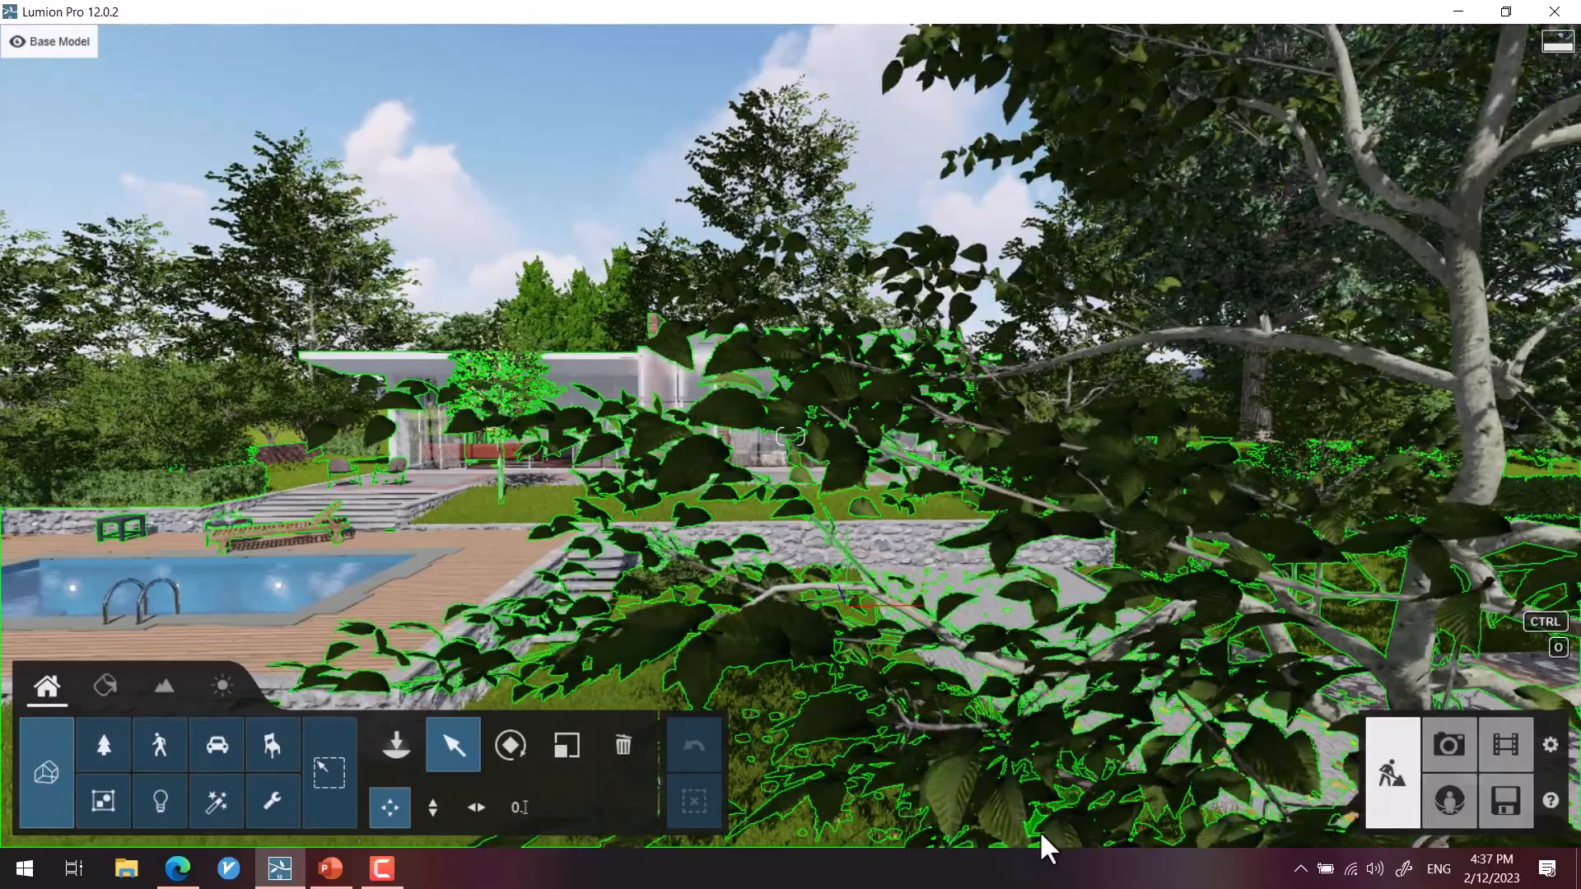
# Step: Move the raised camera forward towards the house front and shift it sideways in both directions
pyautogui.press('w')
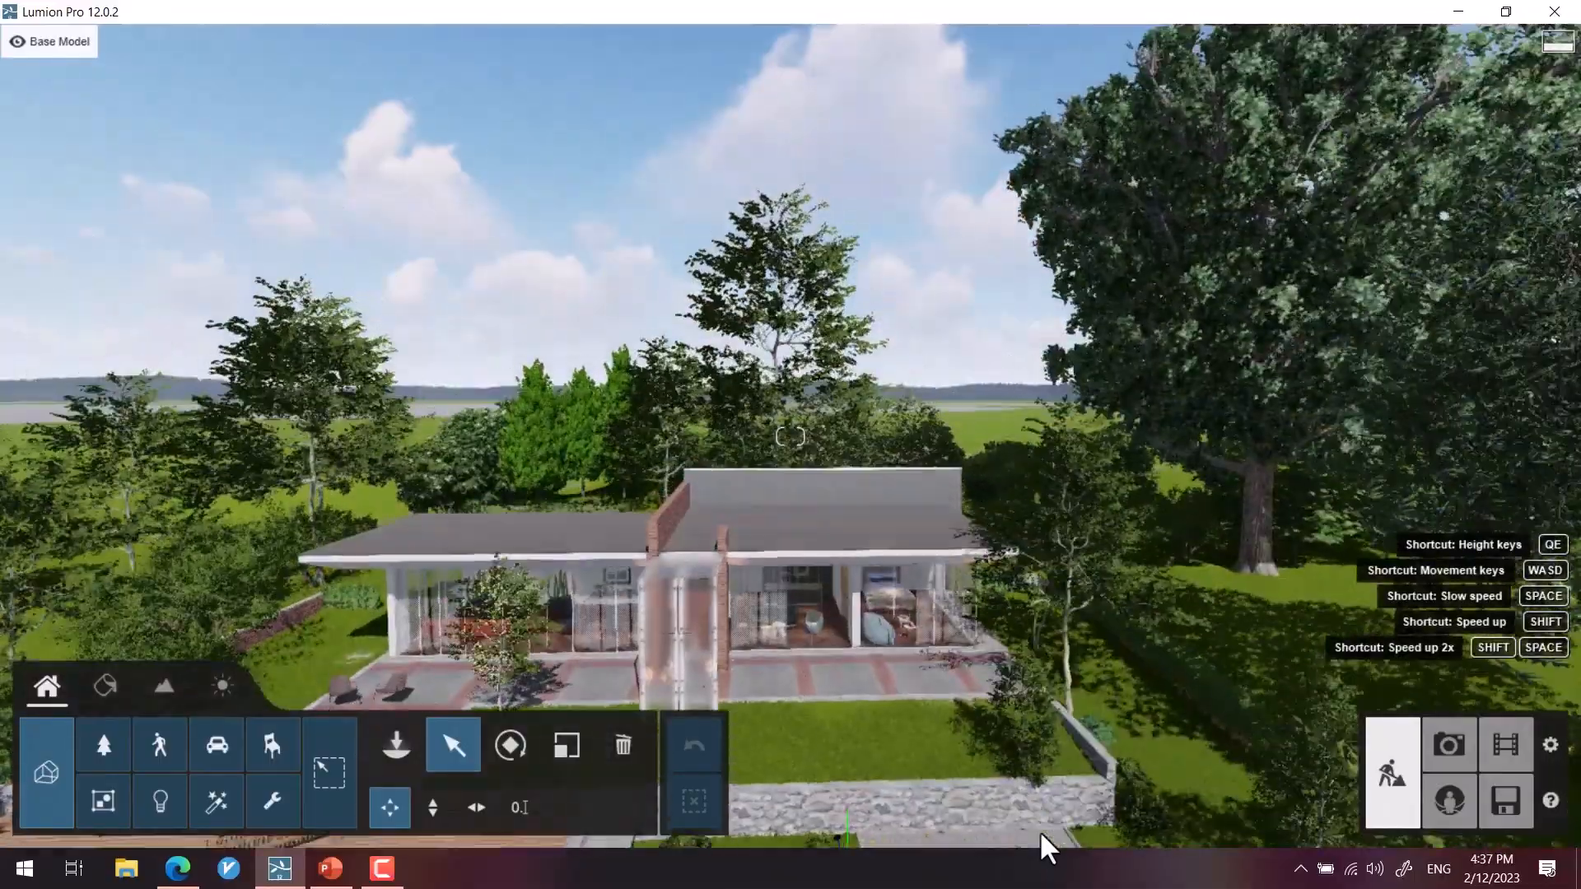
pyautogui.press('w')
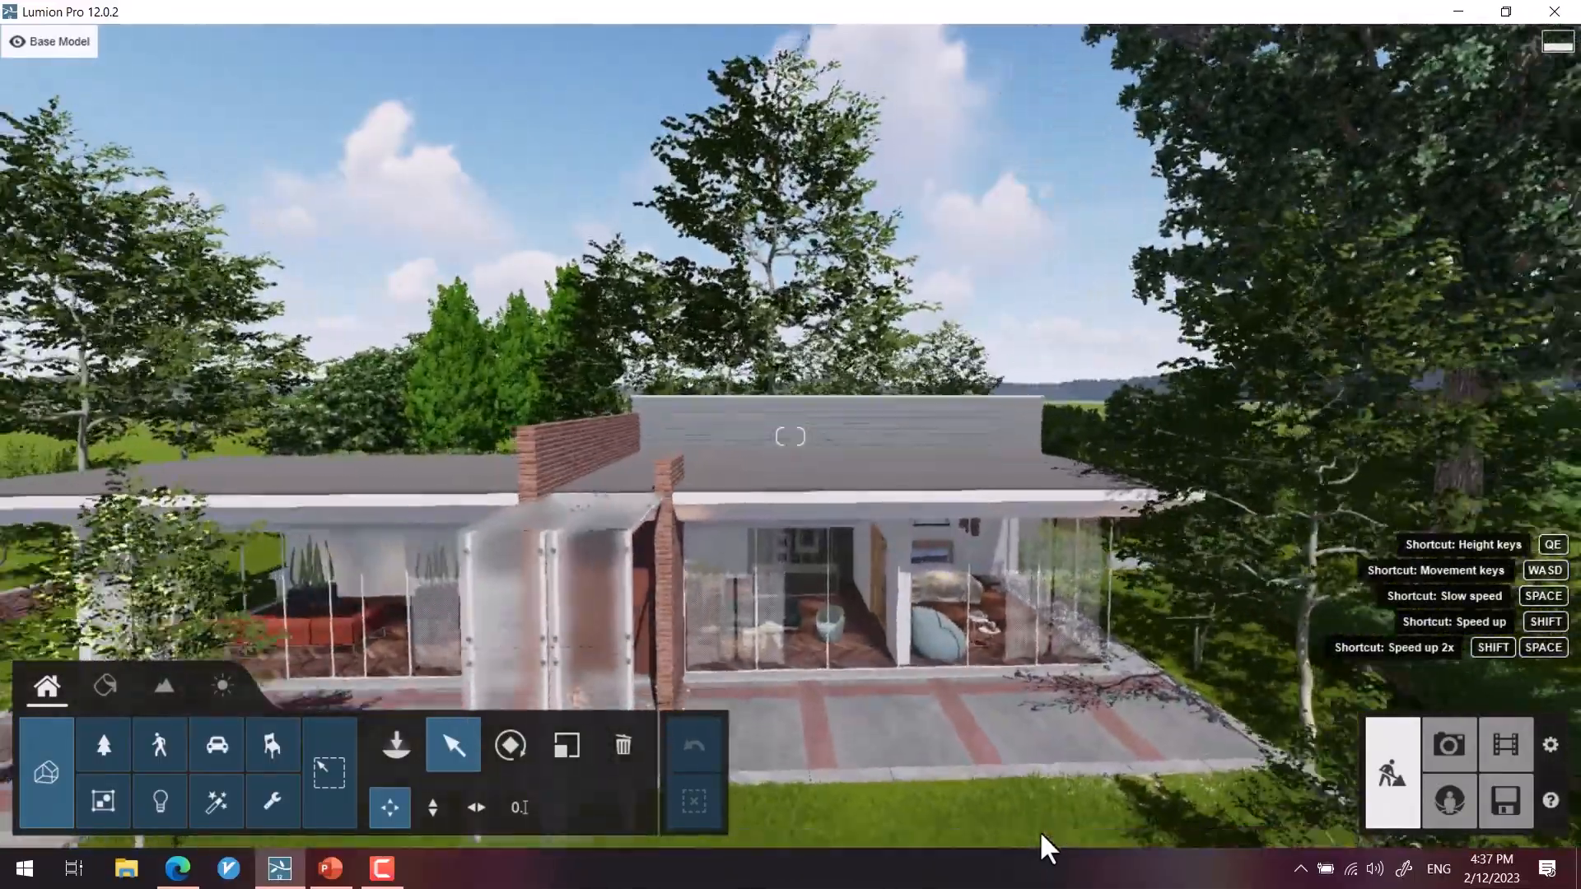
pyautogui.press('d')
pyautogui.press('a')
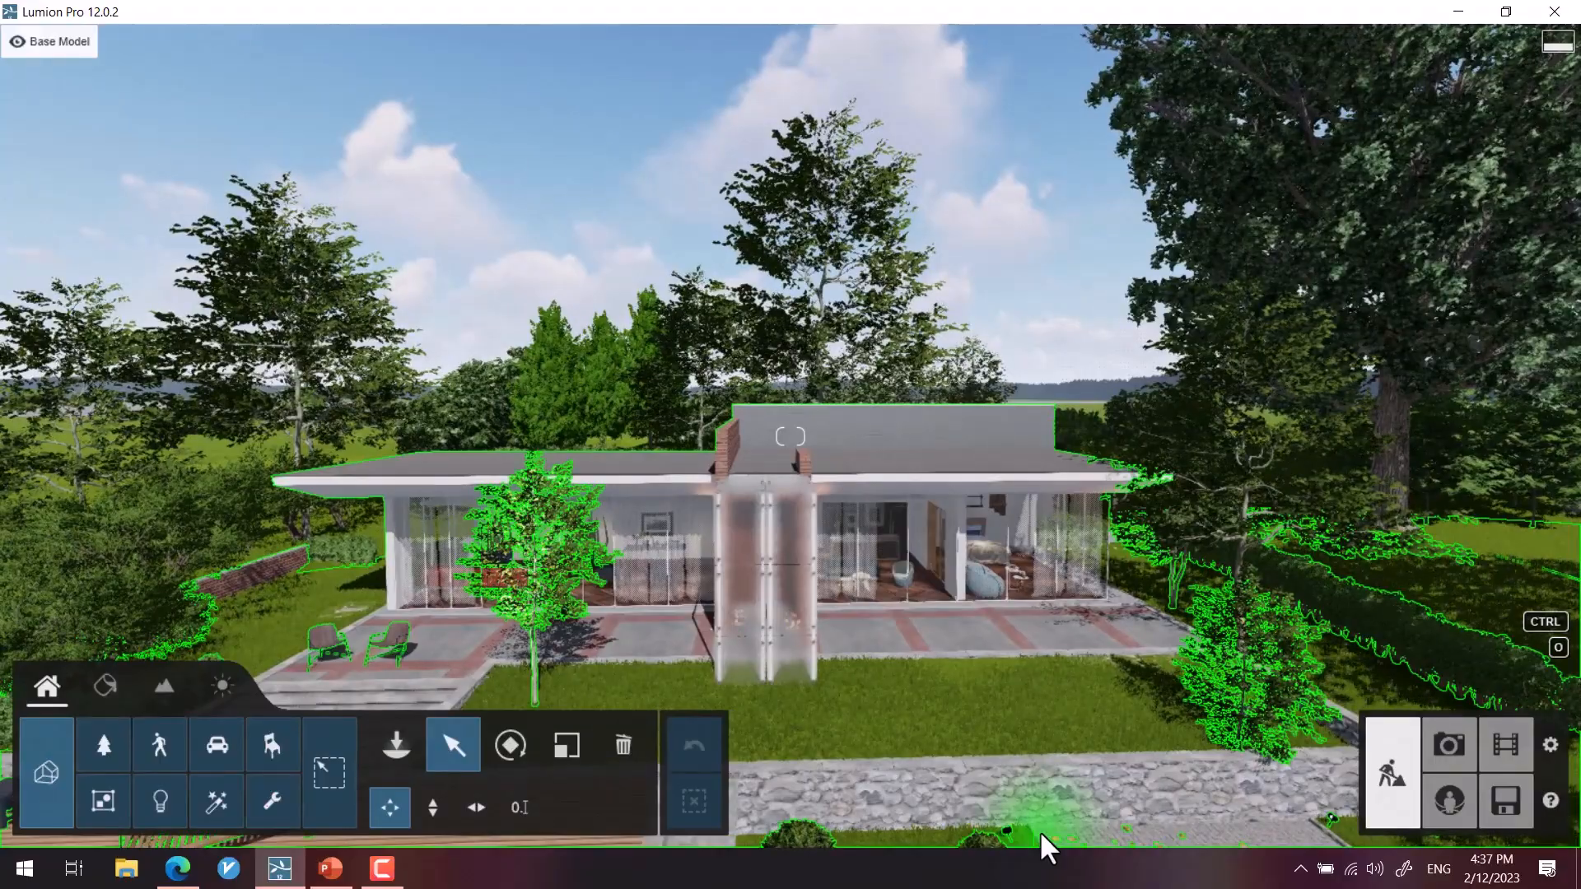
# Step: Fly the camera at increased speed forward, backward and sideways through the trees around the house and pool
pyautogui.press('q')
pyautogui.hotkey('shift', 'w')
pyautogui.hotkey('shift', 's')
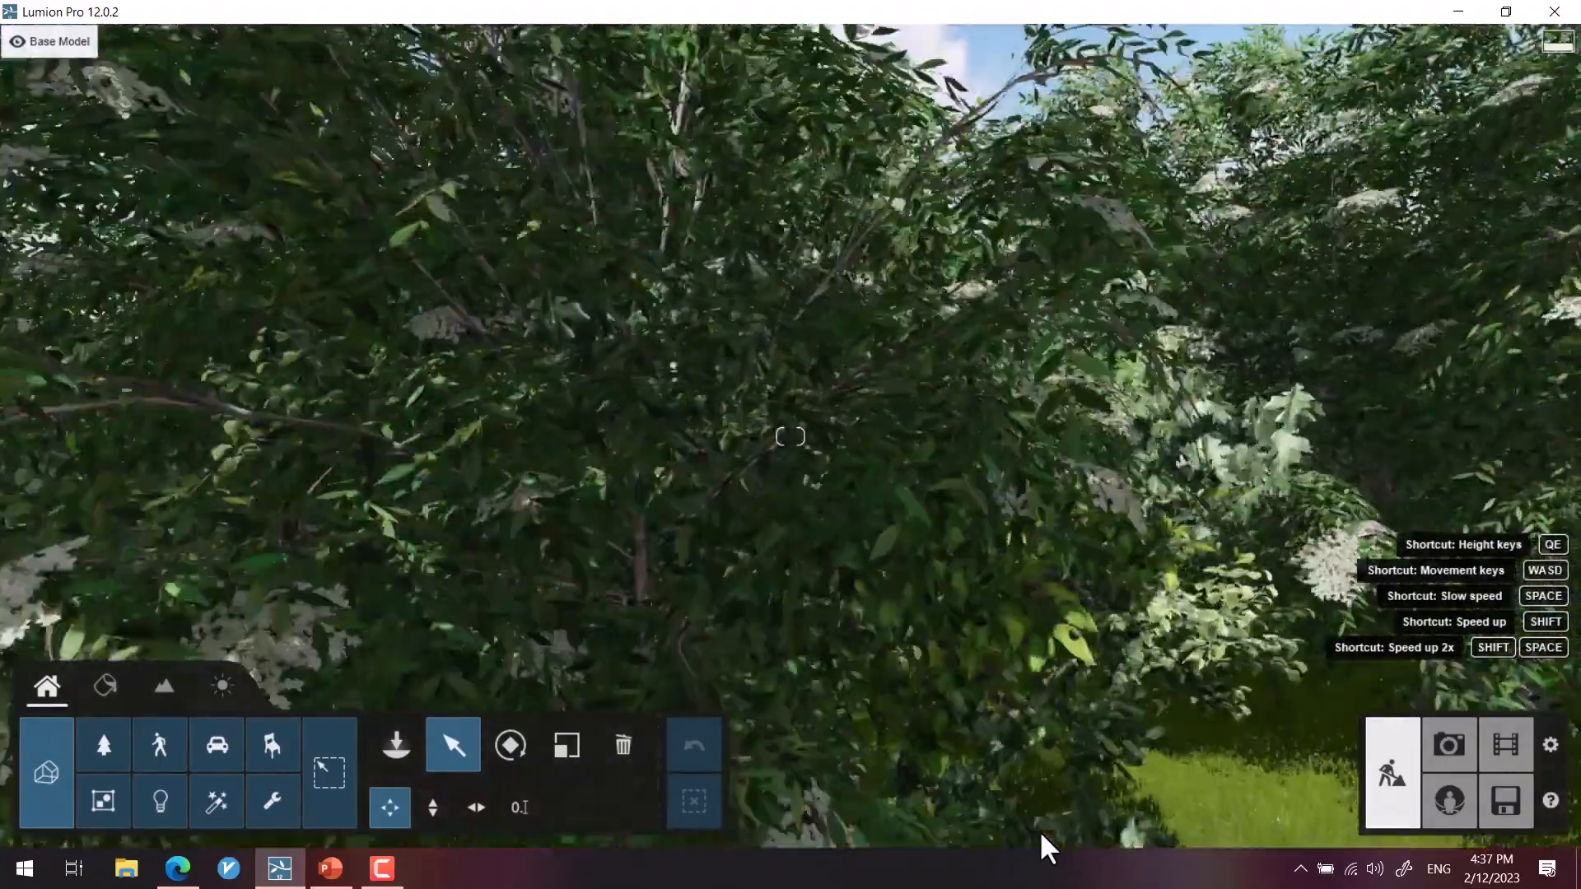
pyautogui.hotkey('shift', 'd')
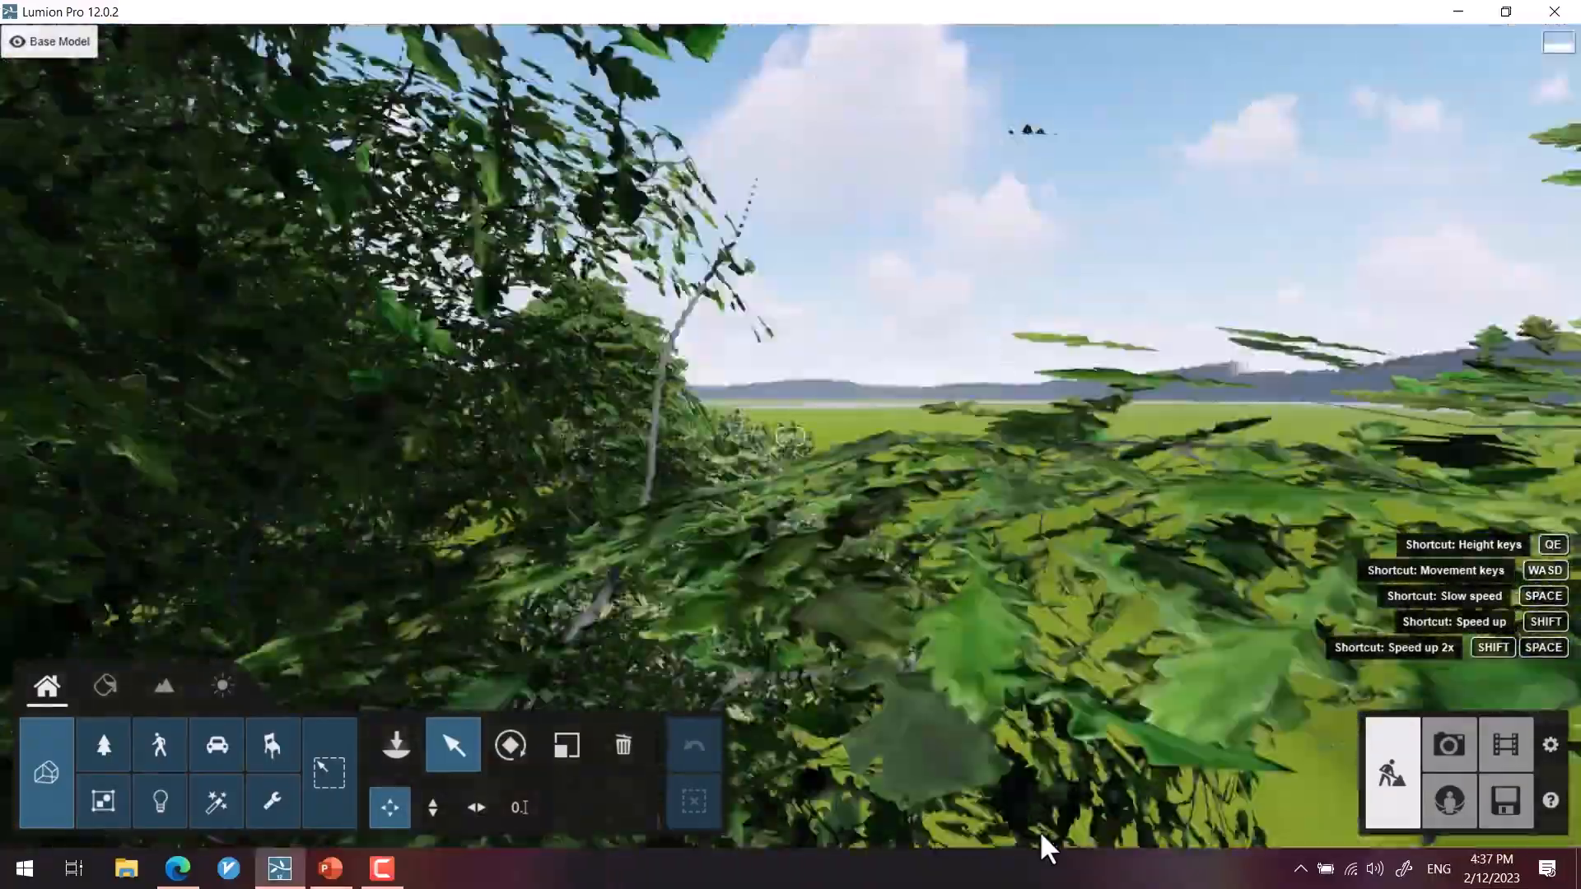
pyautogui.hotkey('shift', 'a')
pyautogui.hotkey('shift', 's')
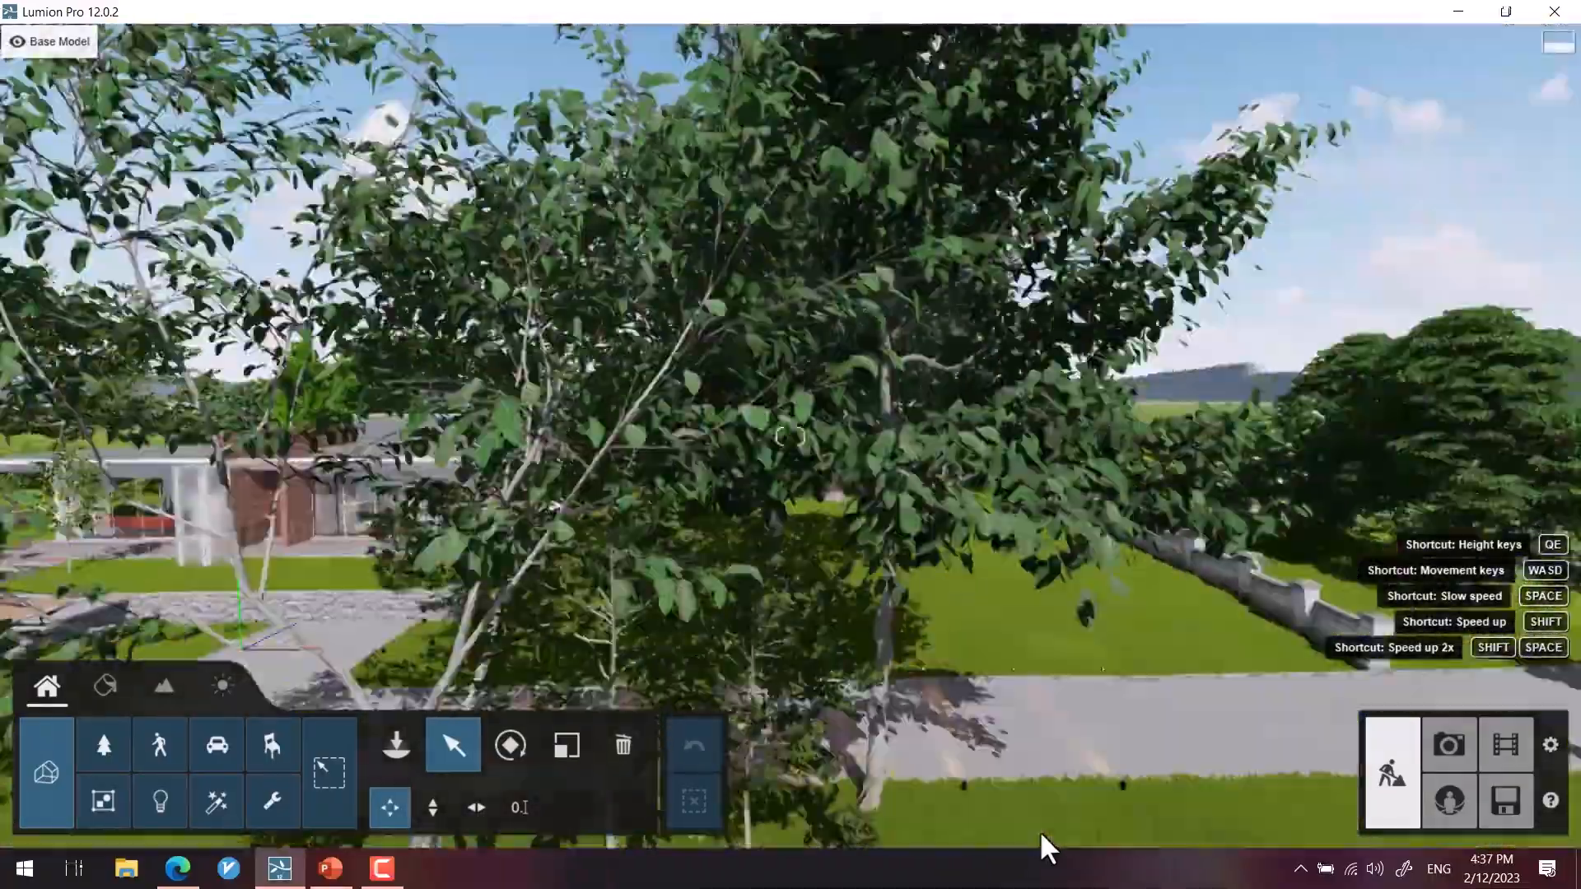
pyautogui.hotkey('shift', 'w')
pyautogui.hotkey('shift', 'd')
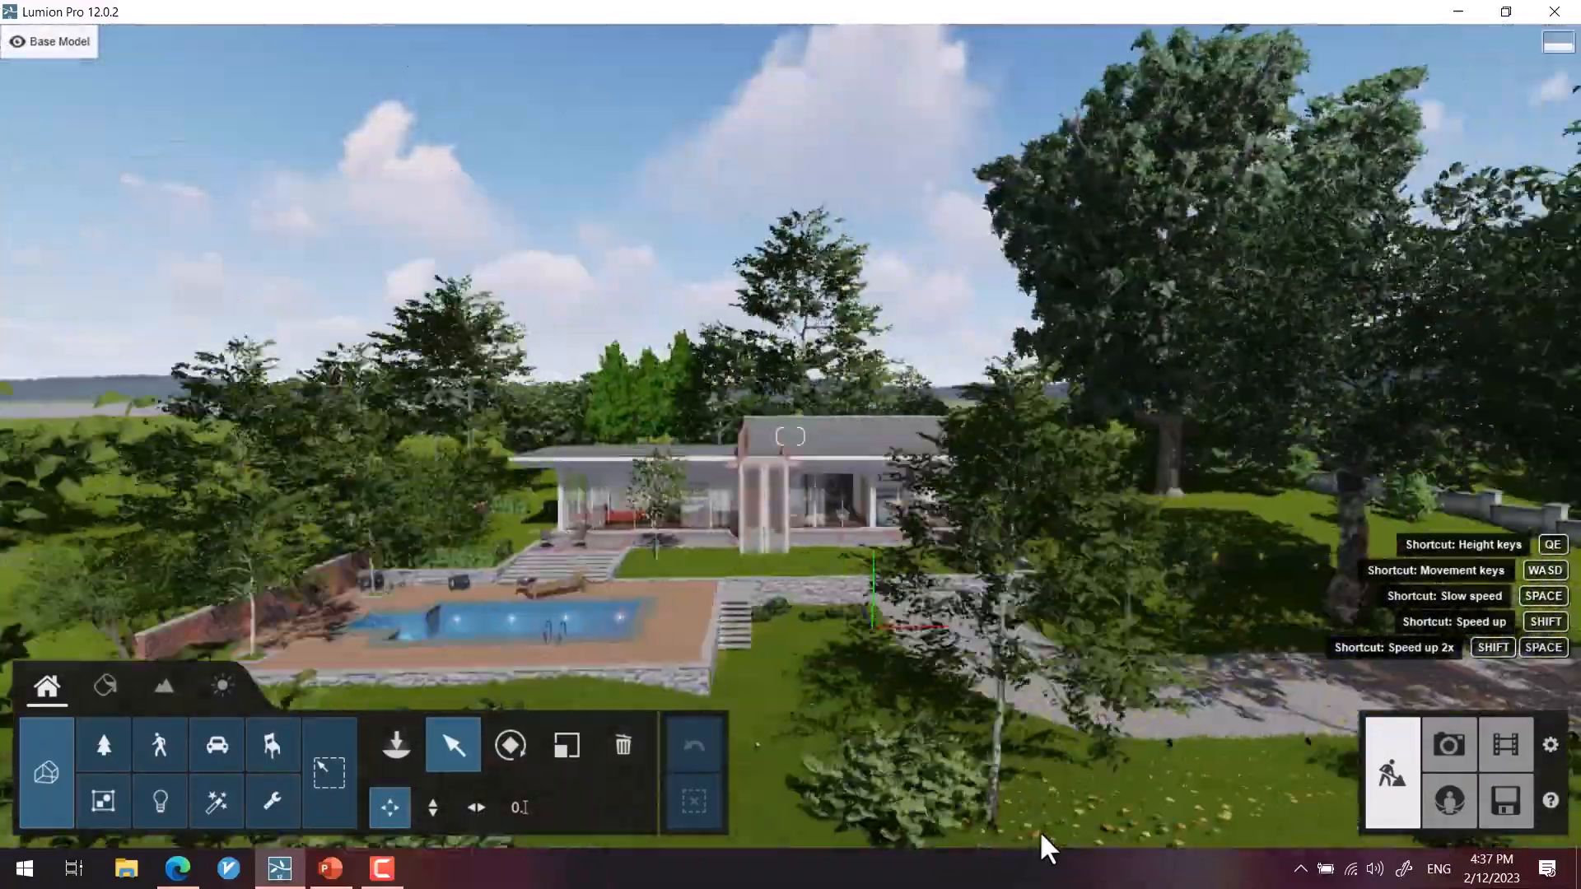
# Step: Fly the camera at increased speed back from the house, down to grass level, up above the roof and back to an overview
pyautogui.hotkey('shift', 's')
pyautogui.hotkey('shift', 'e')
pyautogui.hotkey('shift', 'q')
pyautogui.hotkey('shift', 's')
pyautogui.hotkey('shift', 'w')
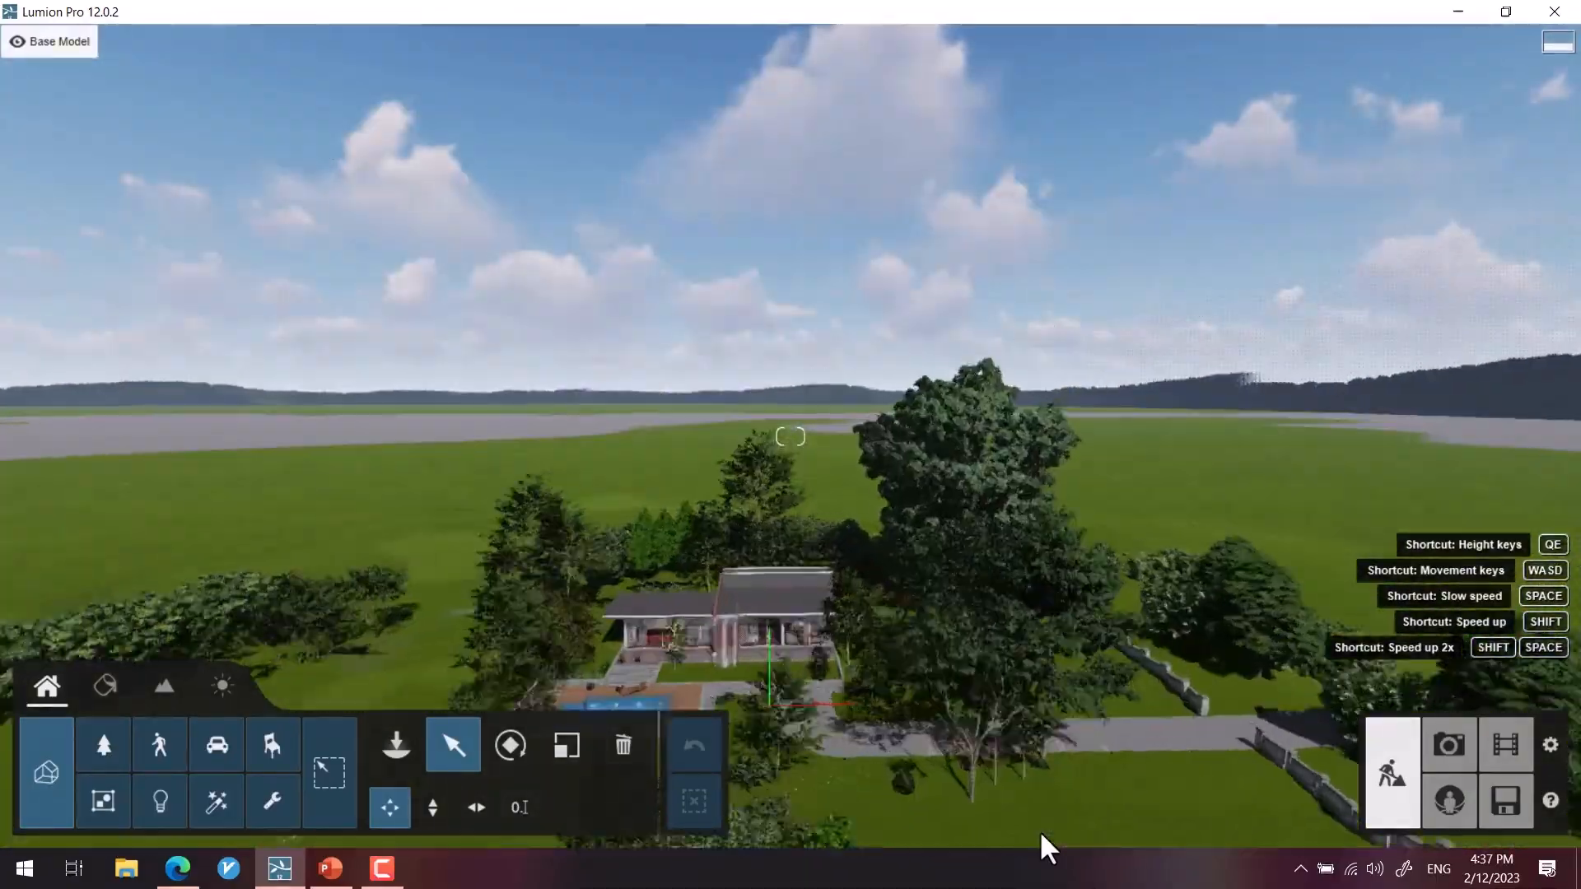
pyautogui.hotkey('shift', 'e')
pyautogui.hotkey('shift', 'w')
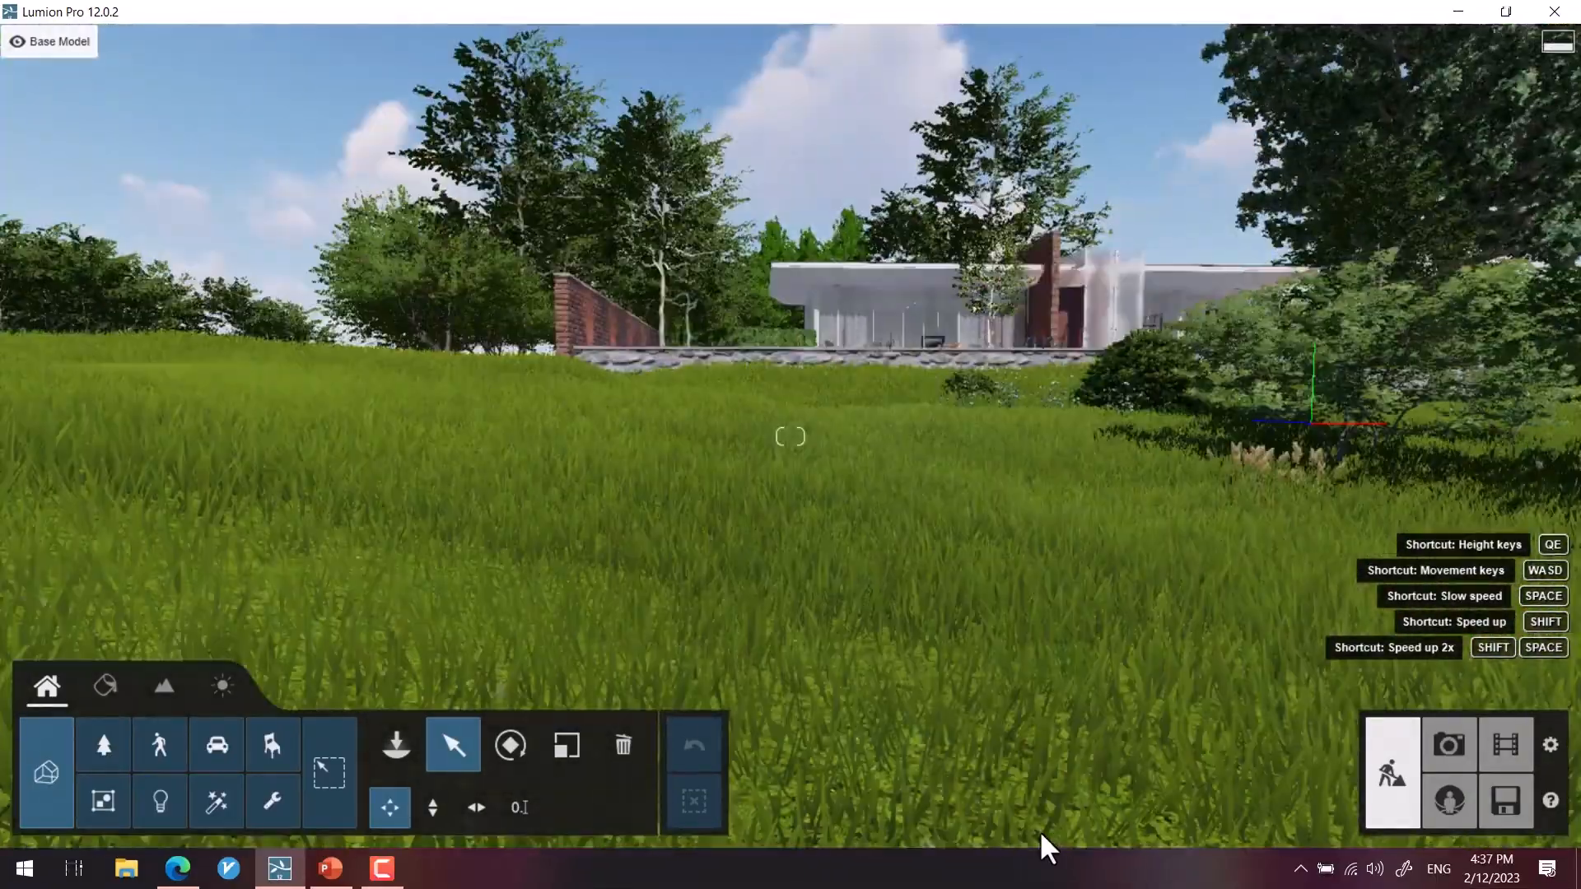
pyautogui.hotkey('shift', 'q')
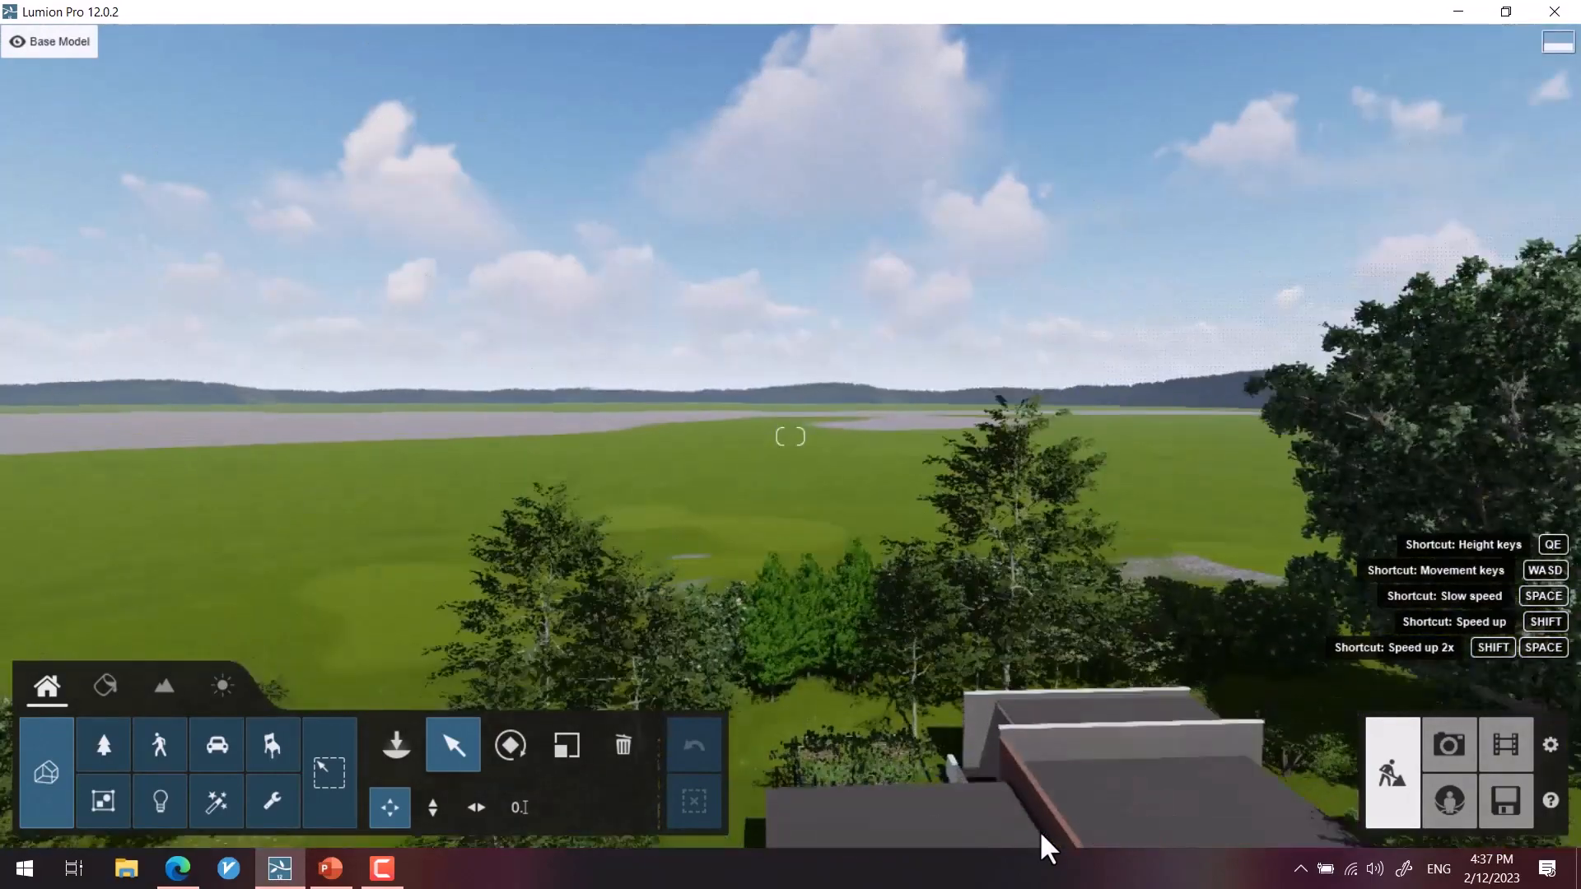
pyautogui.hotkey('shift', 's')
pyautogui.press('ctrl')
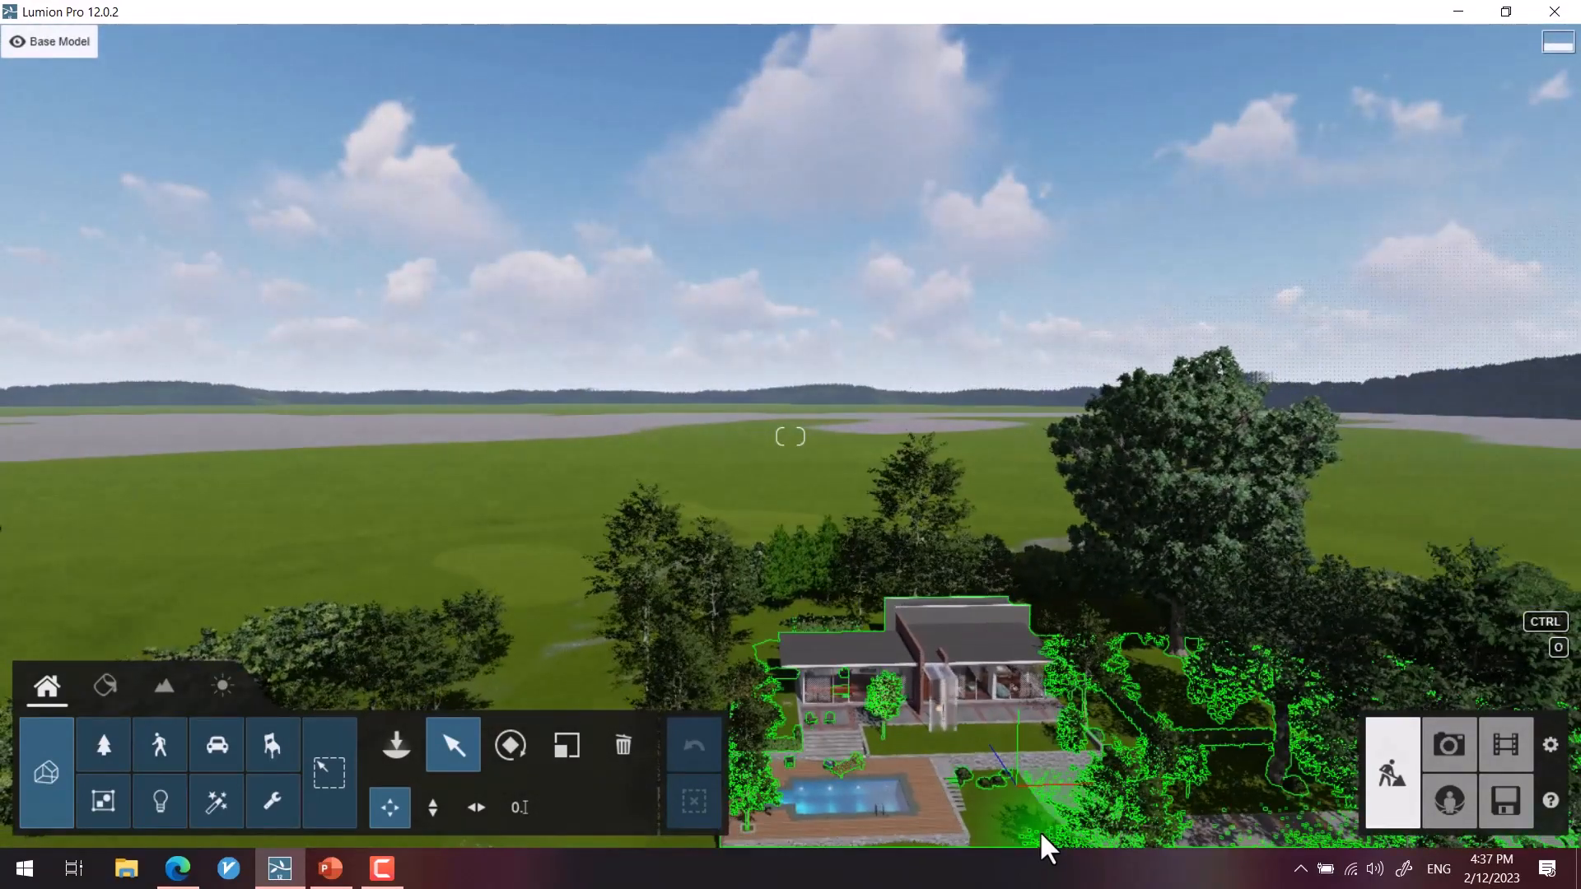
# Step: Tilt the view down onto the house and pool and zoom in past the frosted panels to the bedroom terrace
pyautogui.moveTo(1048, 407); pyautogui.dragTo(818, 239, button='right')
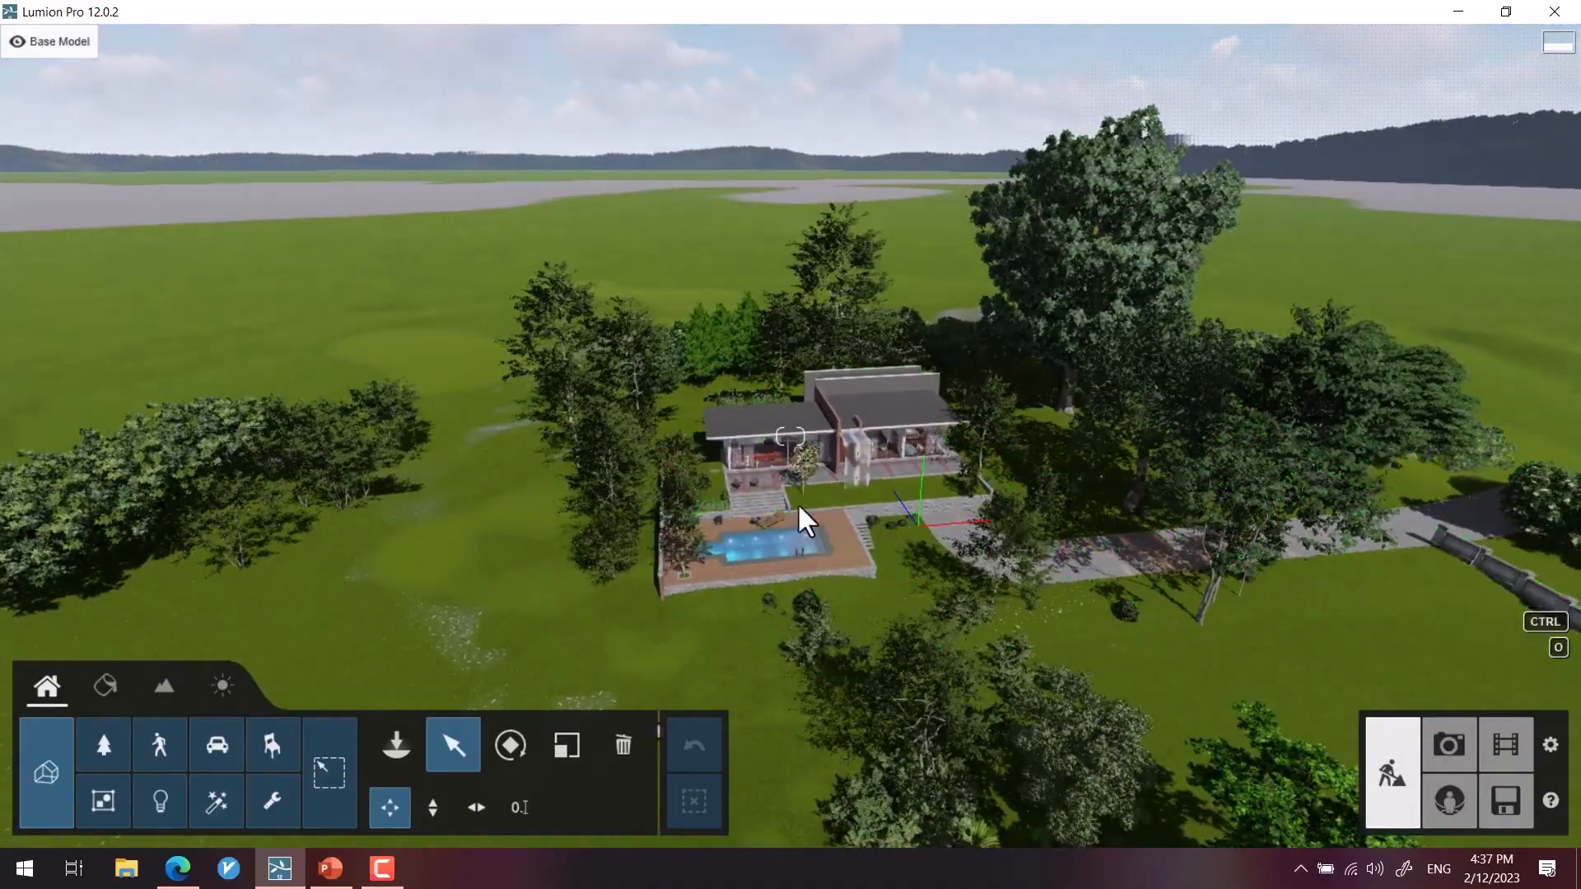
pyautogui.scroll(5, 798, 503)
pyautogui.scroll(-5, 798, 503)
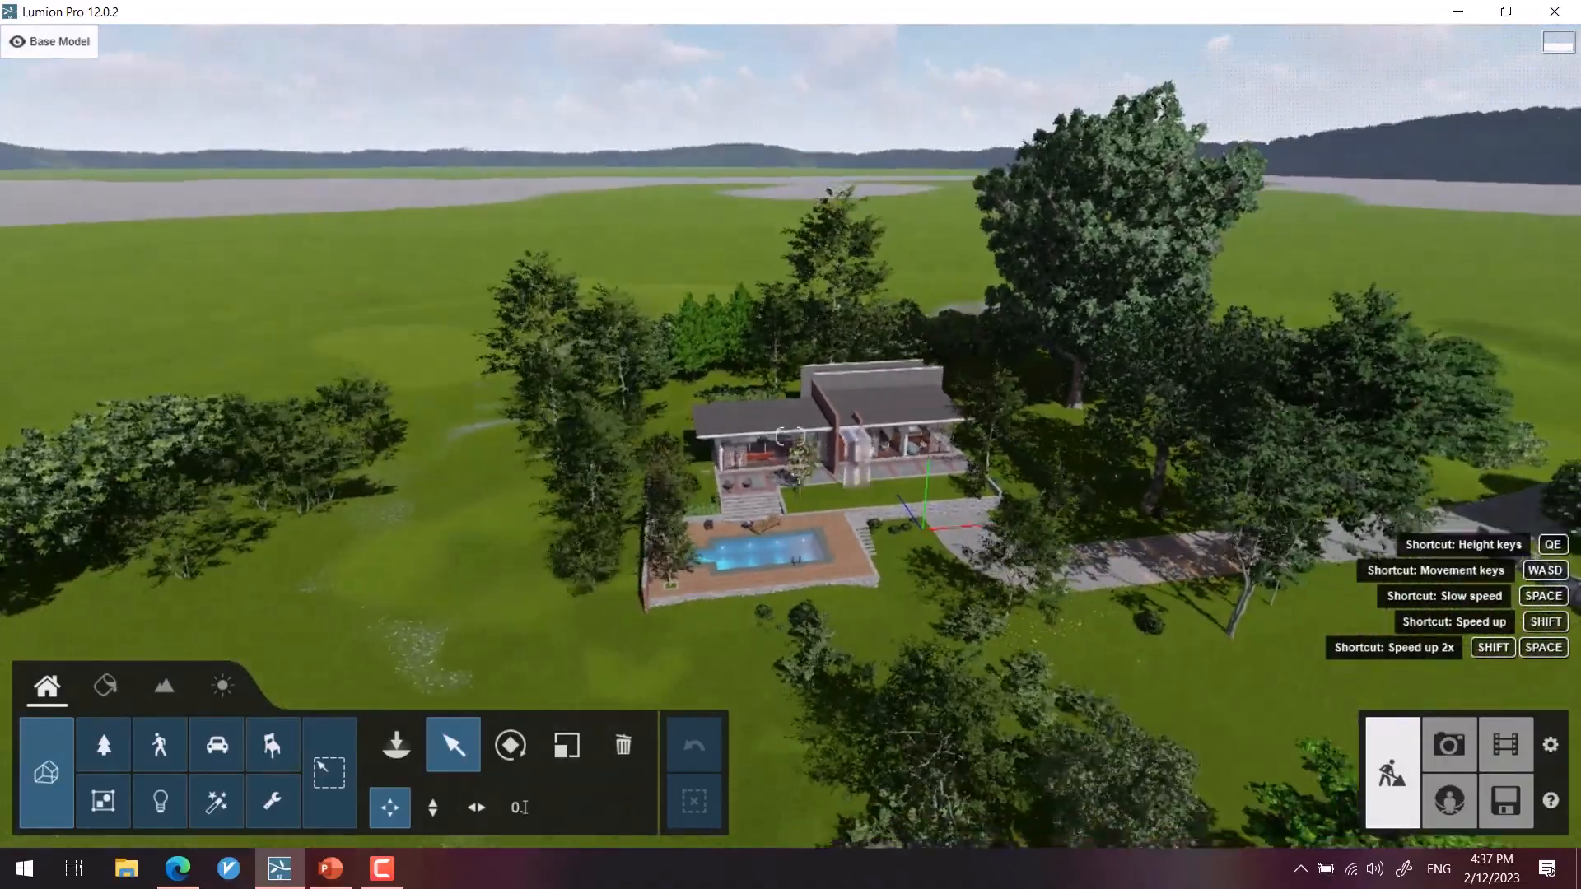
pyautogui.scroll(6, 798, 503)
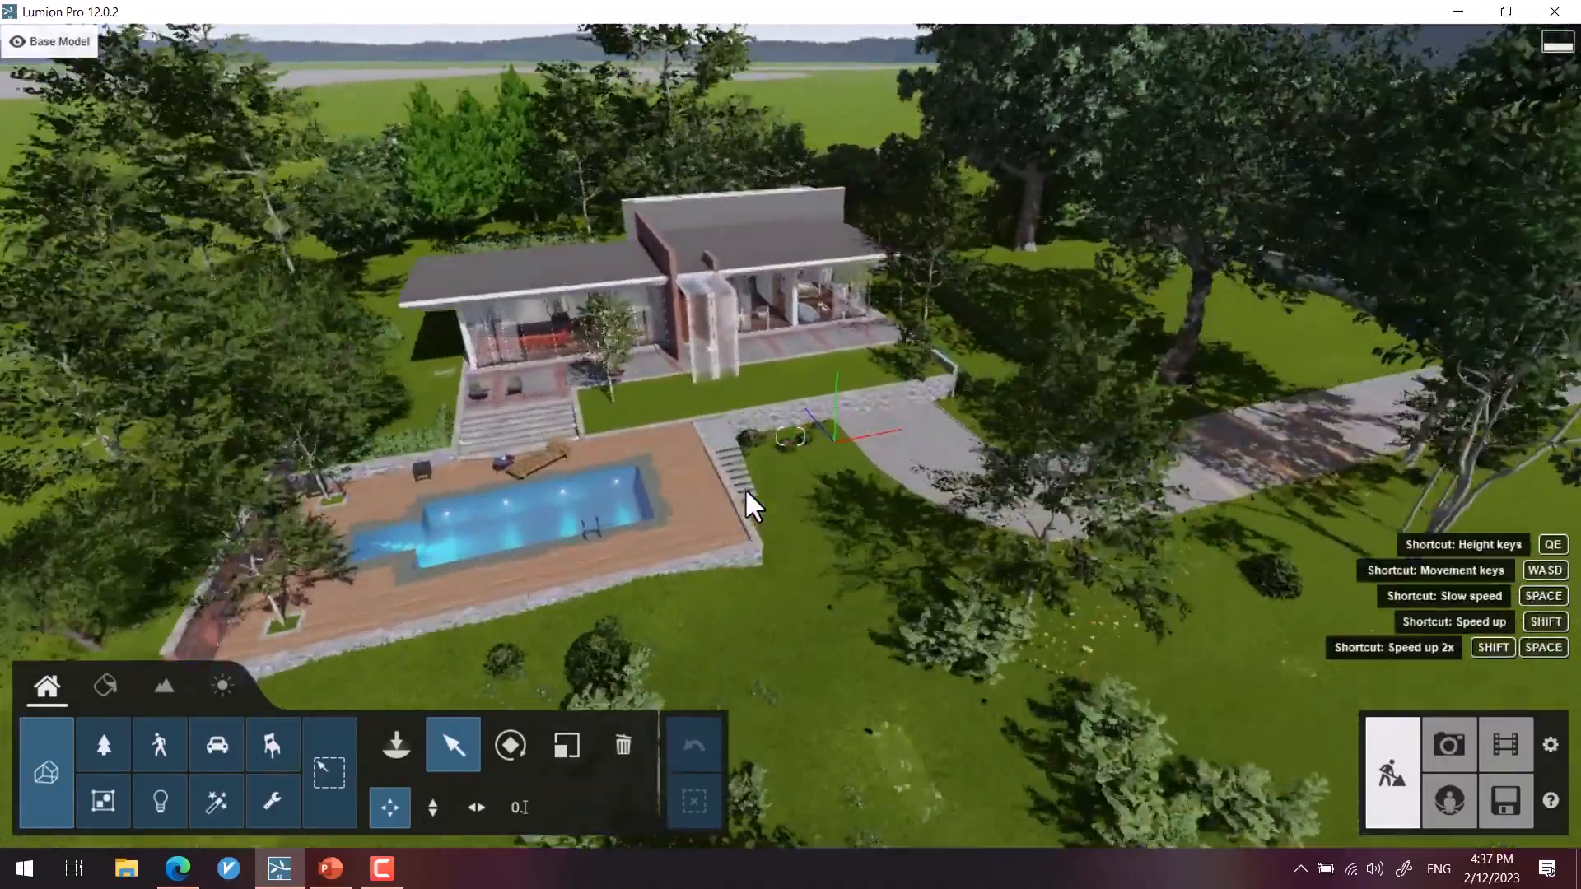
pyautogui.scroll(5, 745, 487)
pyautogui.moveTo(709, 207); pyautogui.dragTo(796, 524, button='right')
pyautogui.scroll(4, 759, 413)
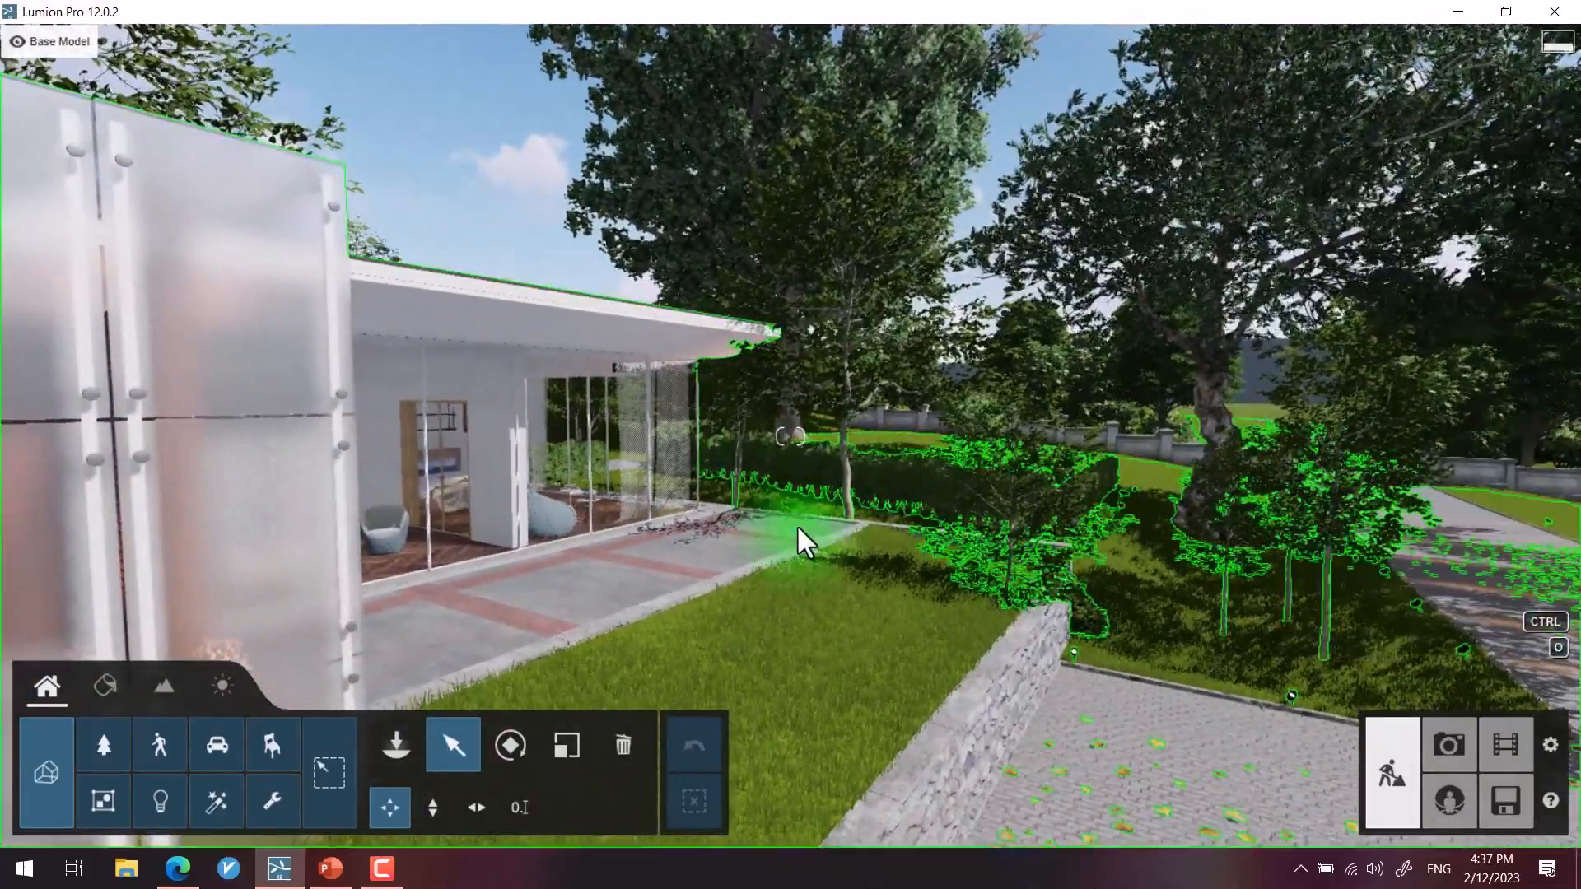
pyautogui.scroll(5, 797, 524)
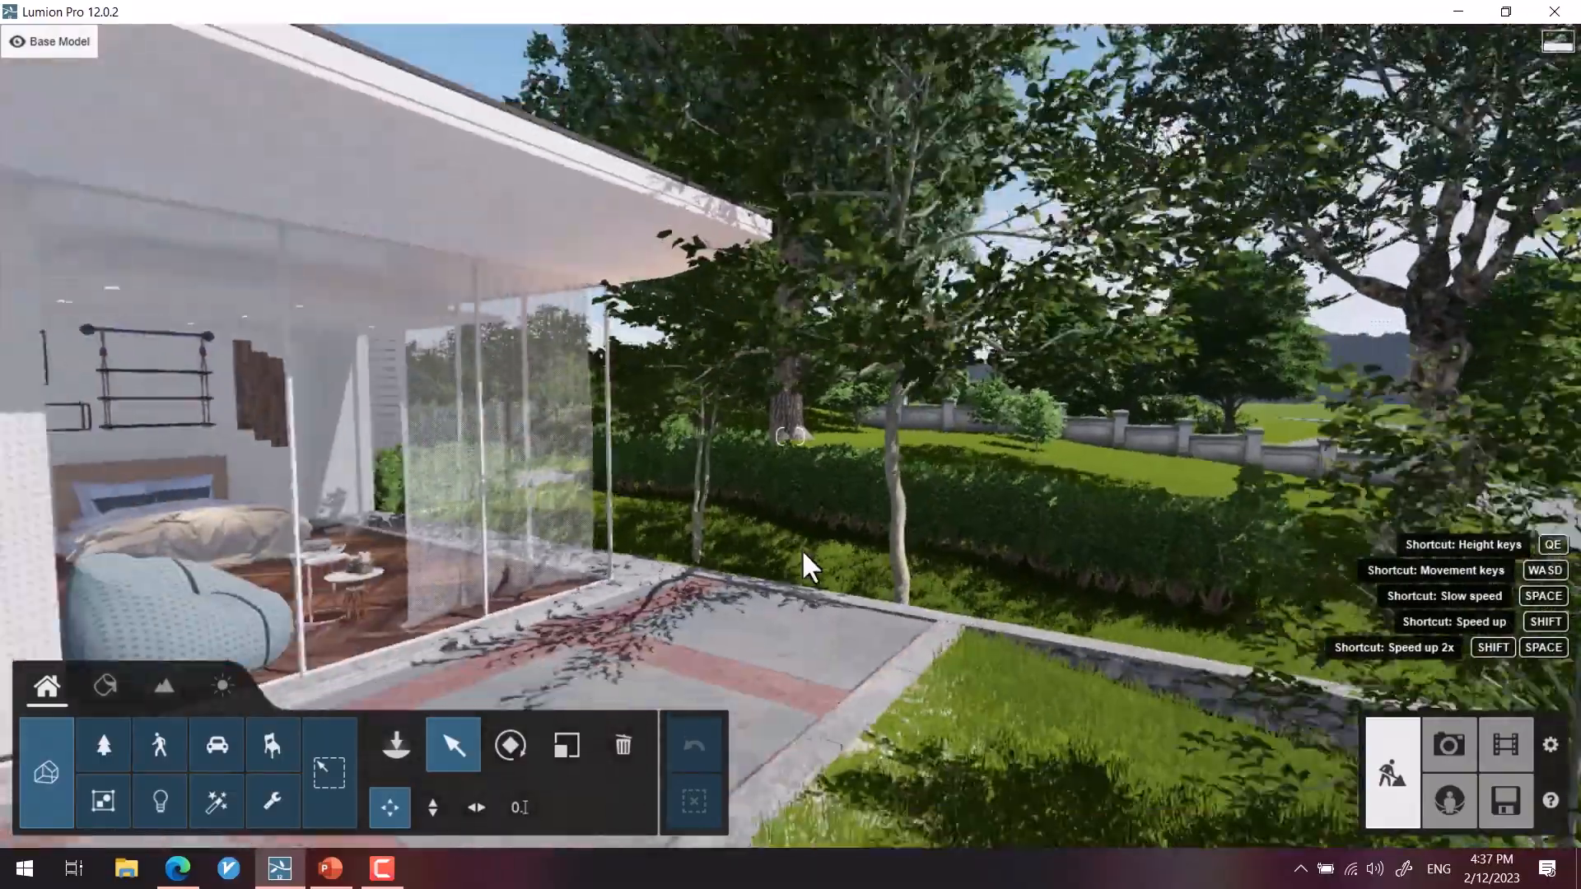
# Step: Zoom out from the terrace to the open meadow and zoom back in to the frosted panels and stone wall
pyautogui.scroll(-10, 798, 548)
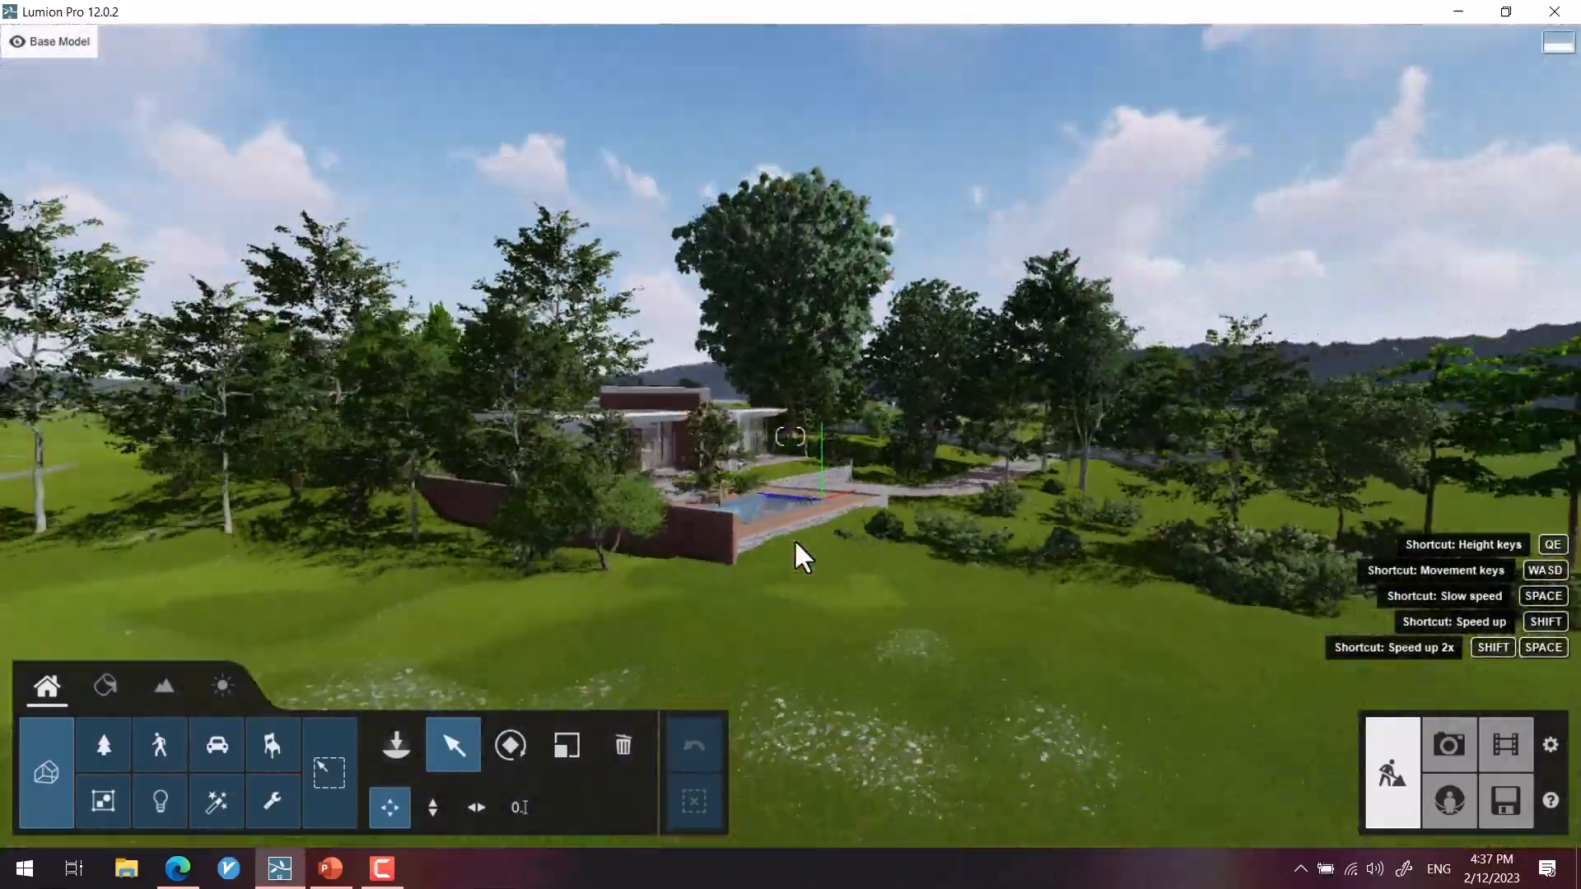
pyautogui.scroll(-5, 796, 540)
pyautogui.scroll(5, 792, 538)
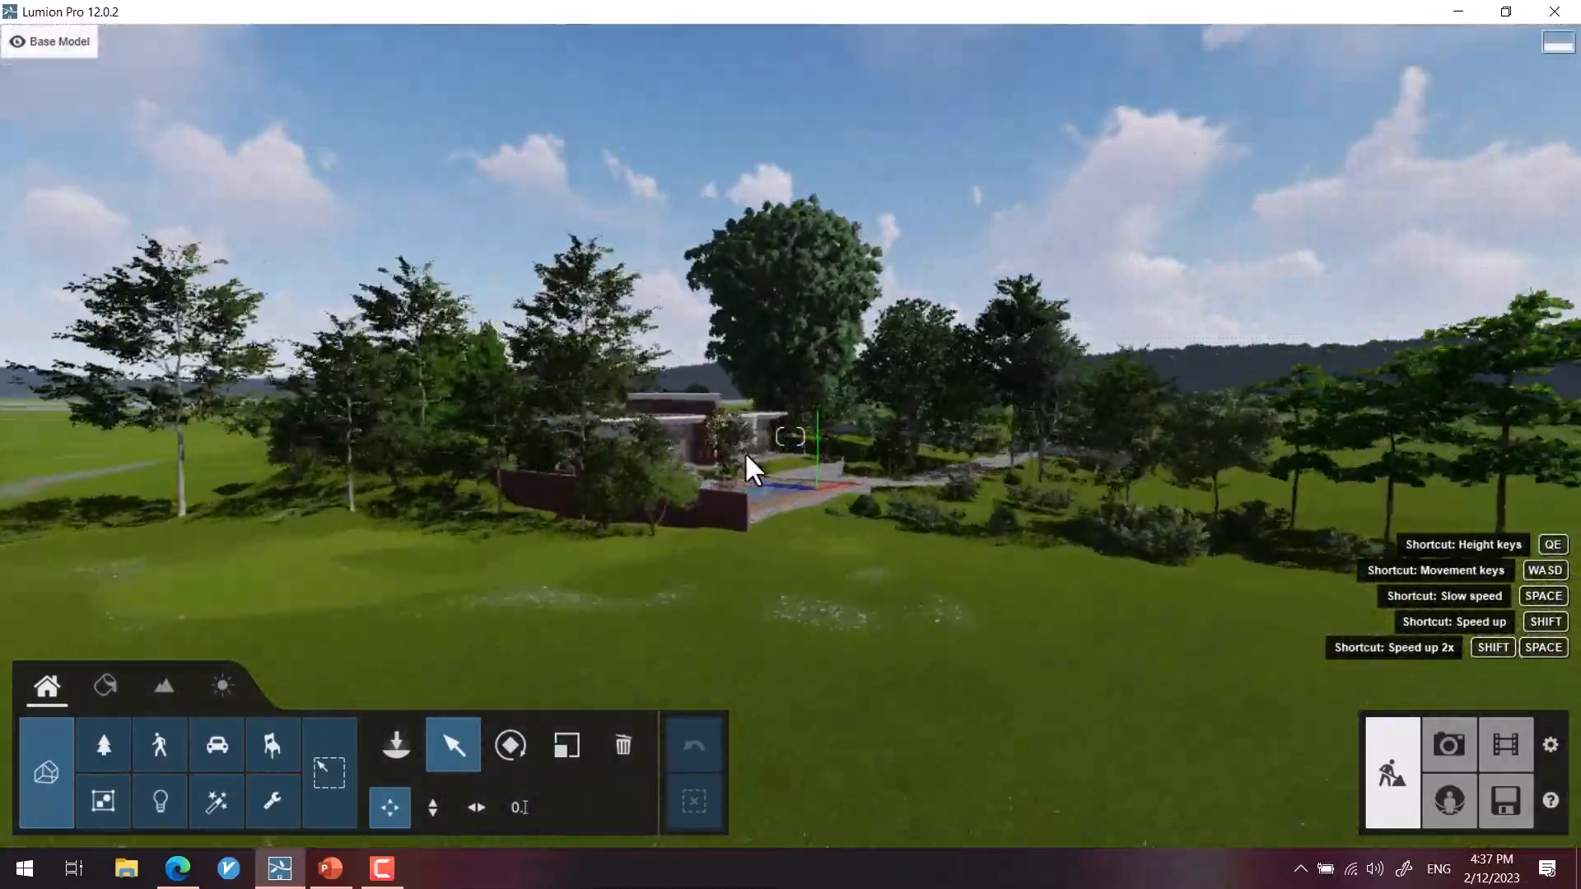
pyautogui.scroll(8, 723, 499)
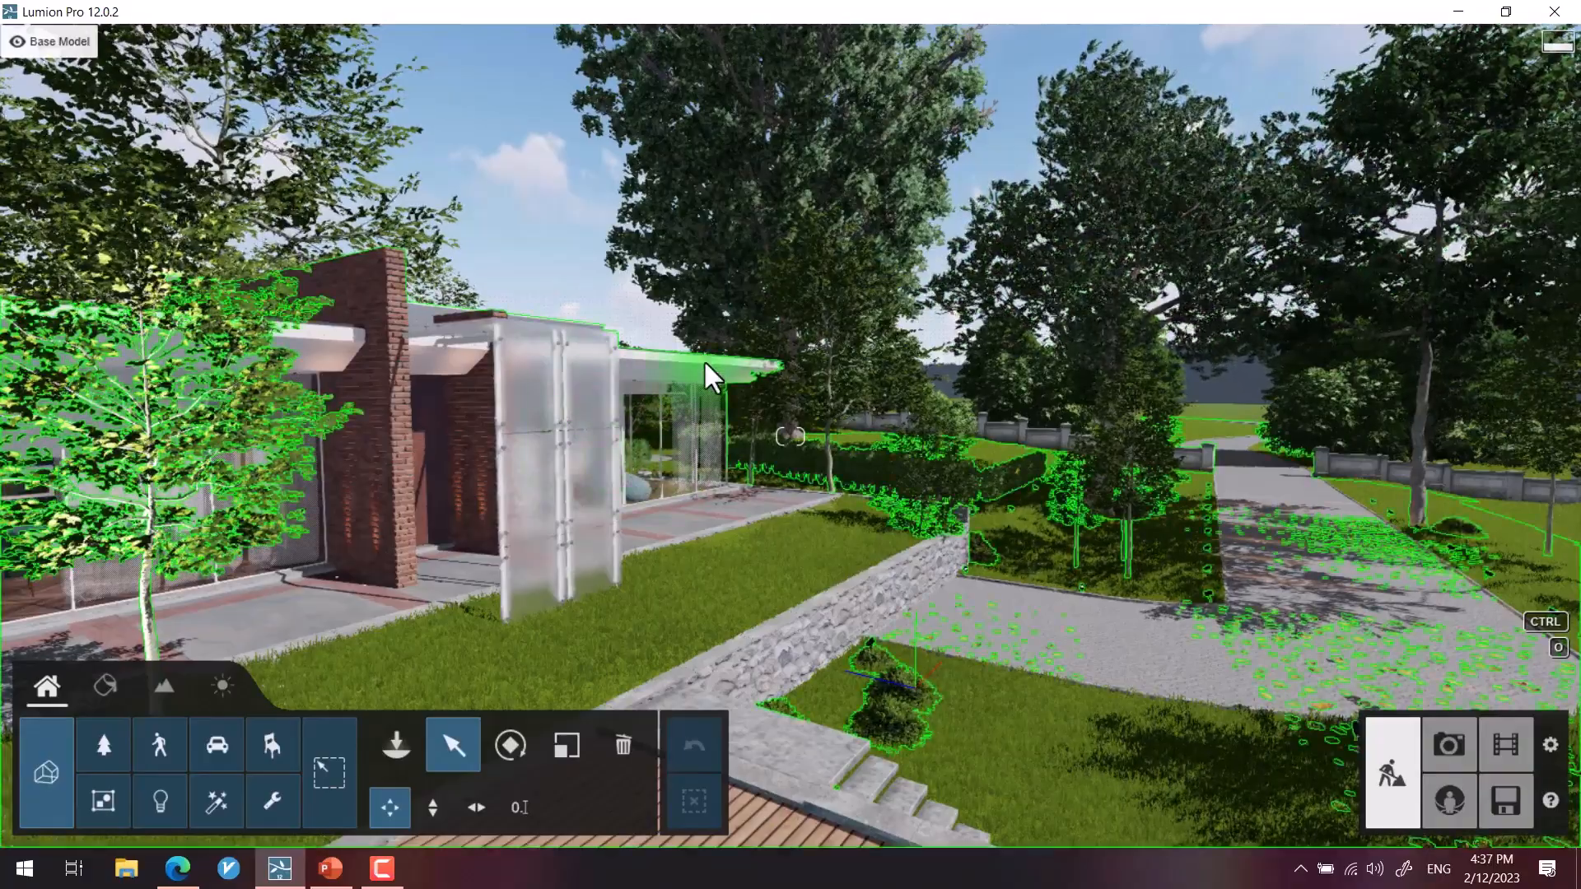
# Step: Look around from above the pool deck, taking in the sun lounger, terrace steps, driveway and house front
pyautogui.moveTo(704, 359); pyautogui.dragTo(189, 345, button='right')
pyautogui.moveTo(791, 437); pyautogui.dragTo(1119, 511, button='right')
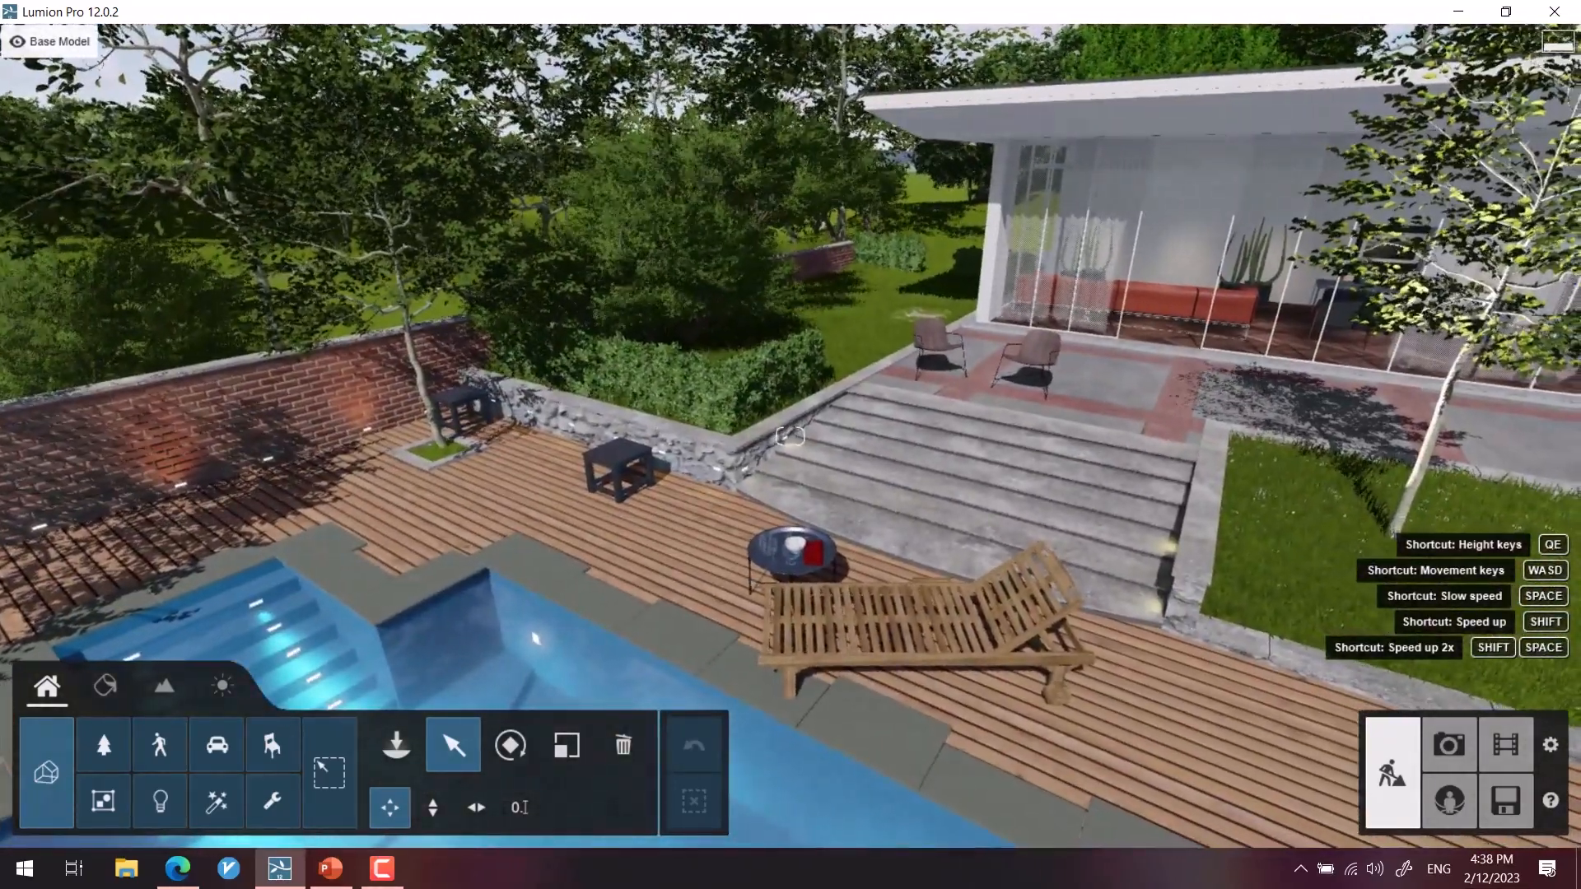
pyautogui.moveTo(790, 437); pyautogui.dragTo(893, 613, button='right')
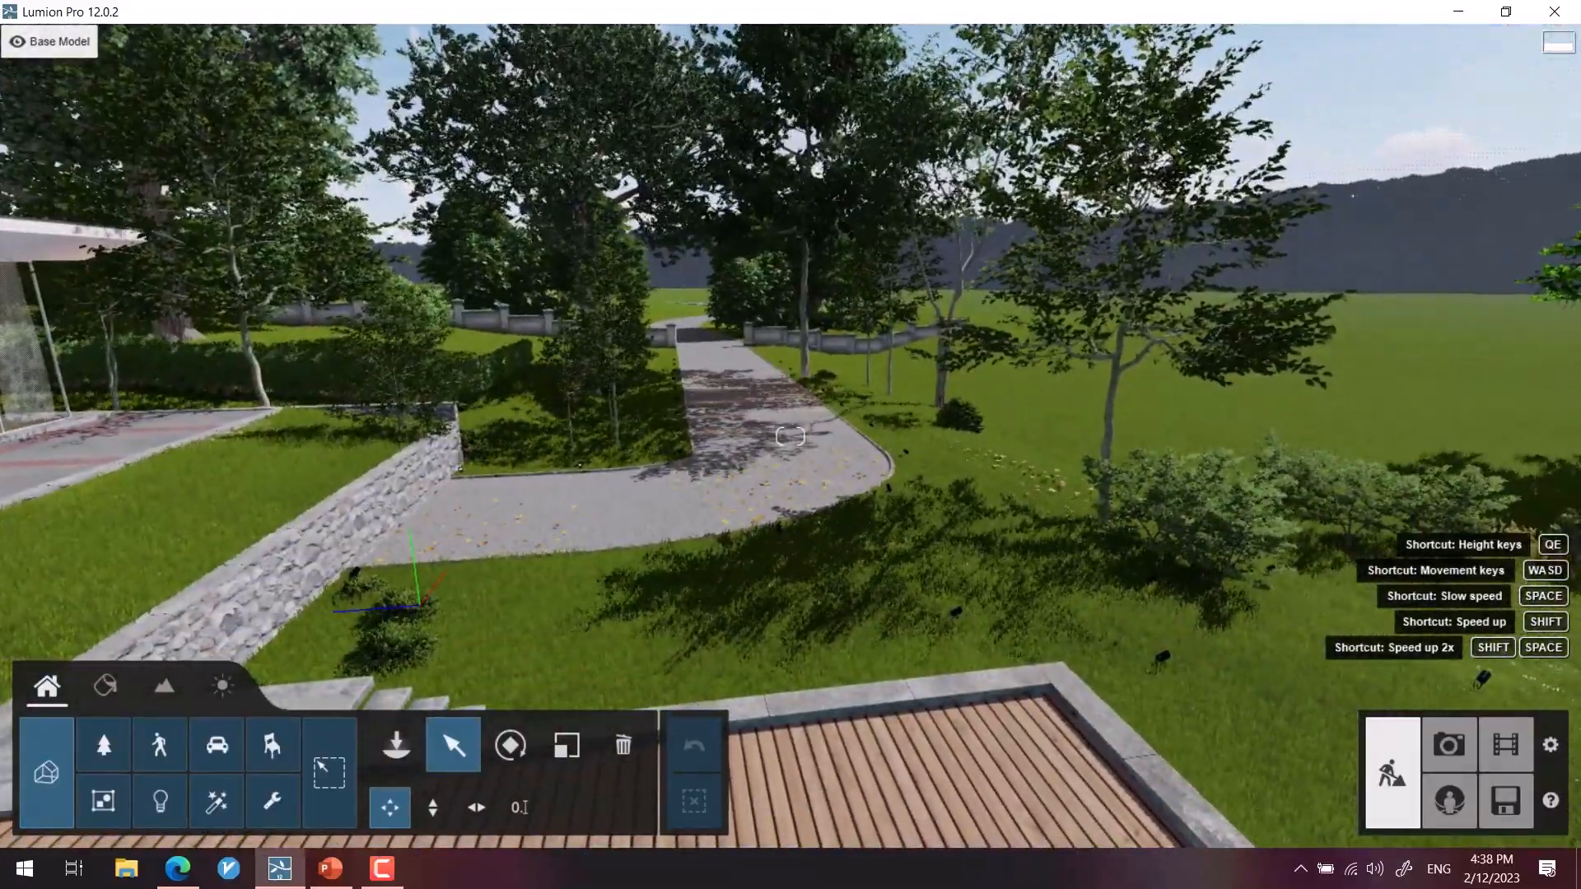
pyautogui.moveTo(791, 436); pyautogui.dragTo(705, 381, button='right')
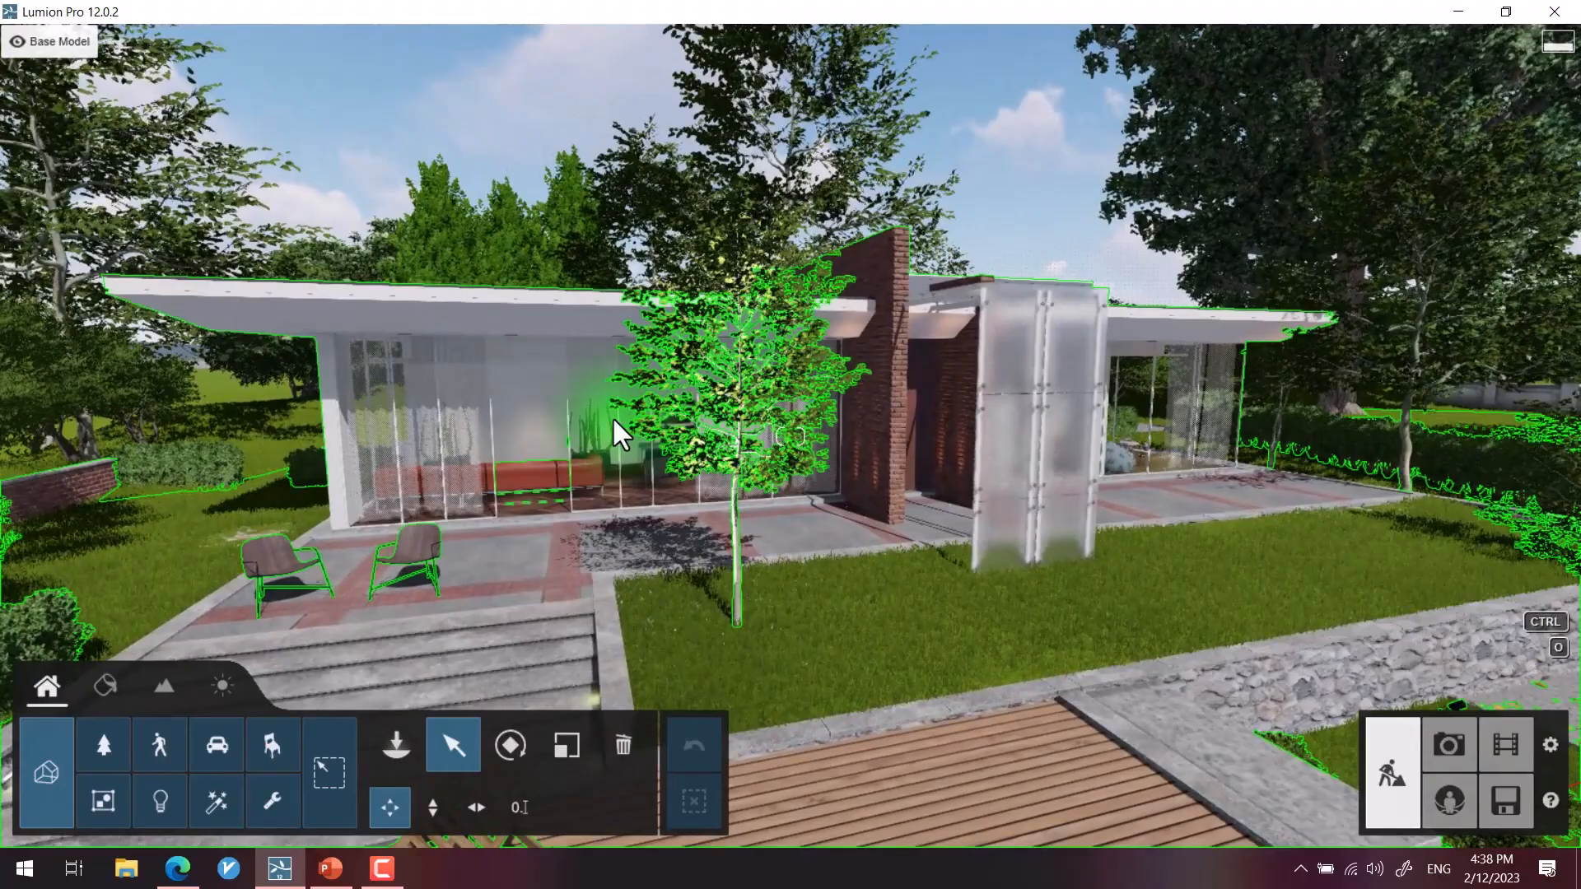
# Step: Tilt the view down to the pool and sun lounger and turn it back up to the terrace steps and house
pyautogui.moveTo(611, 416); pyautogui.dragTo(568, 469, button='right')
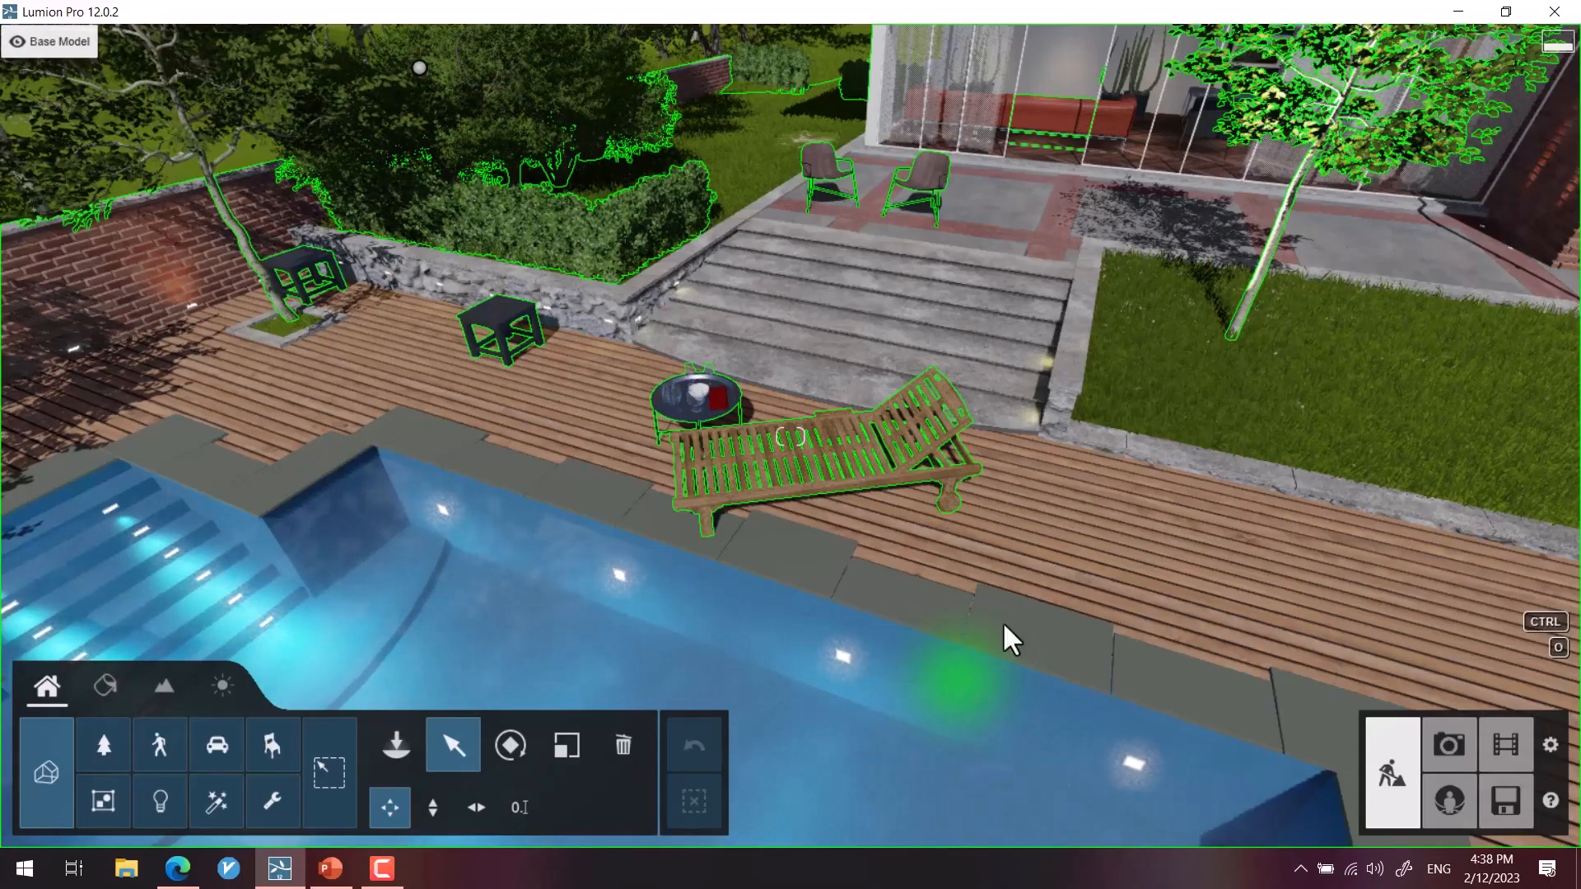
pyautogui.moveTo(1003, 624); pyautogui.dragTo(1186, 551, button='right')
pyautogui.moveTo(947, 510); pyautogui.dragTo(918, 400, button='right')
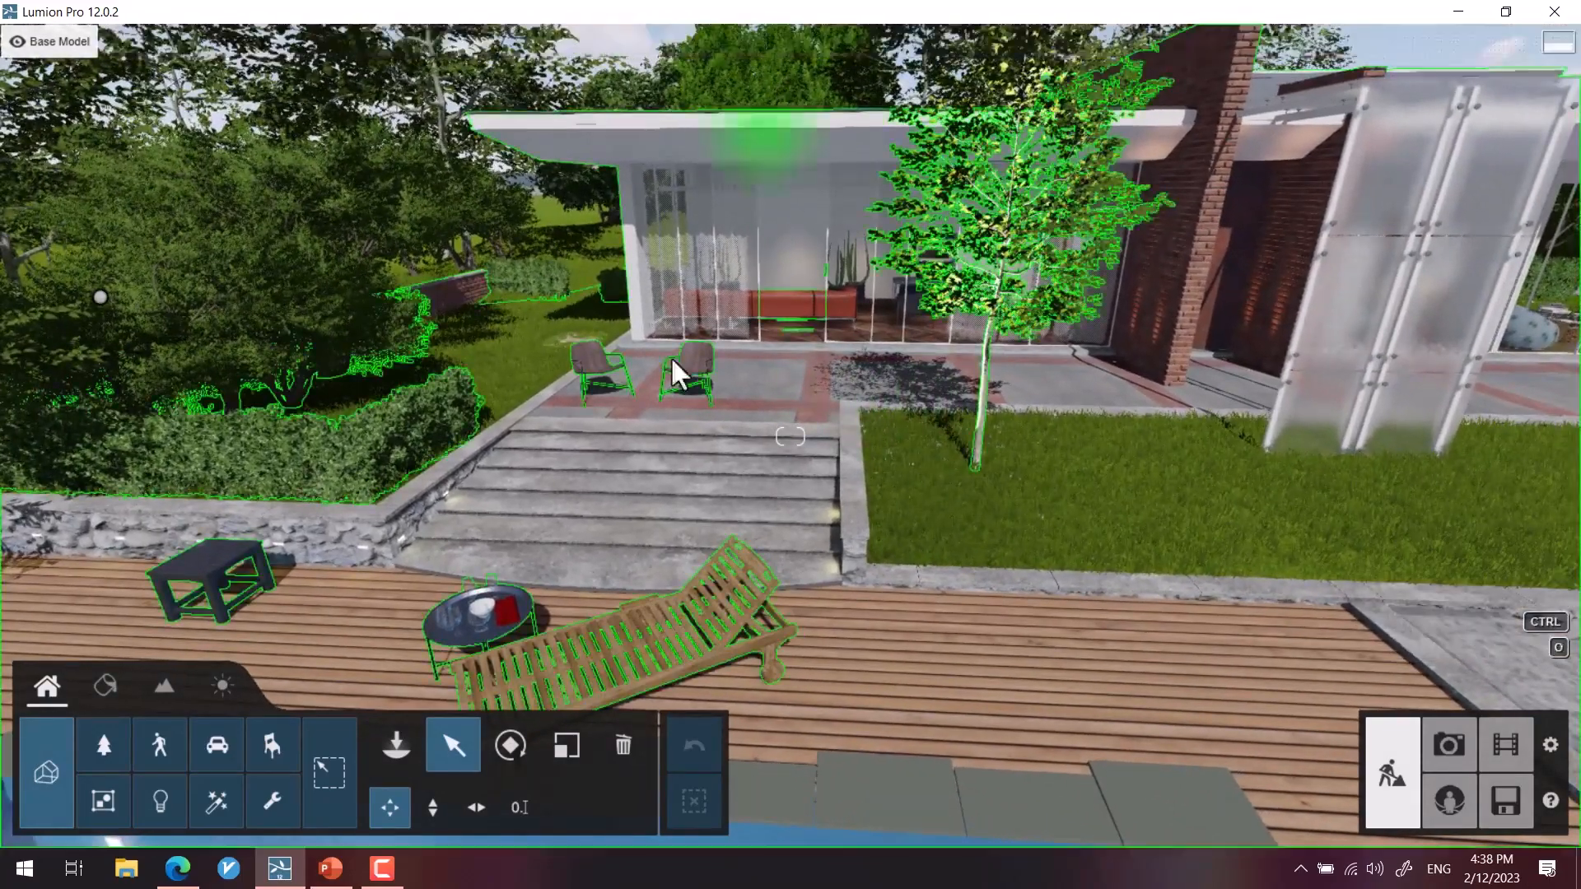
# Step: Look around from the deck, tilting down to the pool and sun lounger and up to the terrace steps and house front
pyautogui.moveTo(749, 473); pyautogui.dragTo(731, 500, button='right')
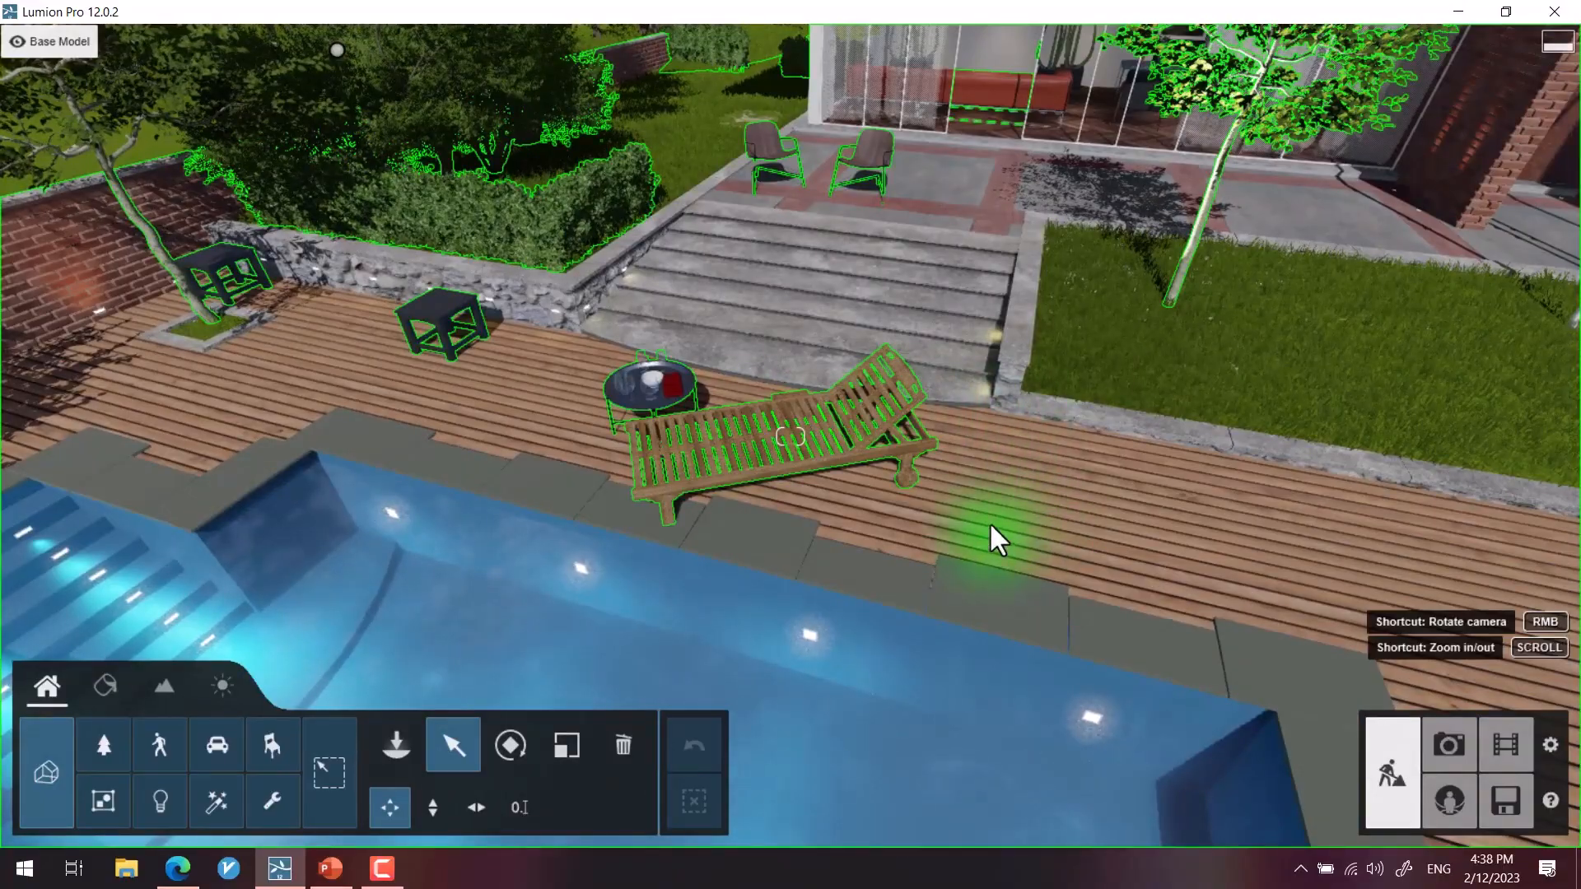
pyautogui.moveTo(992, 502); pyautogui.dragTo(494, 449, button='right')
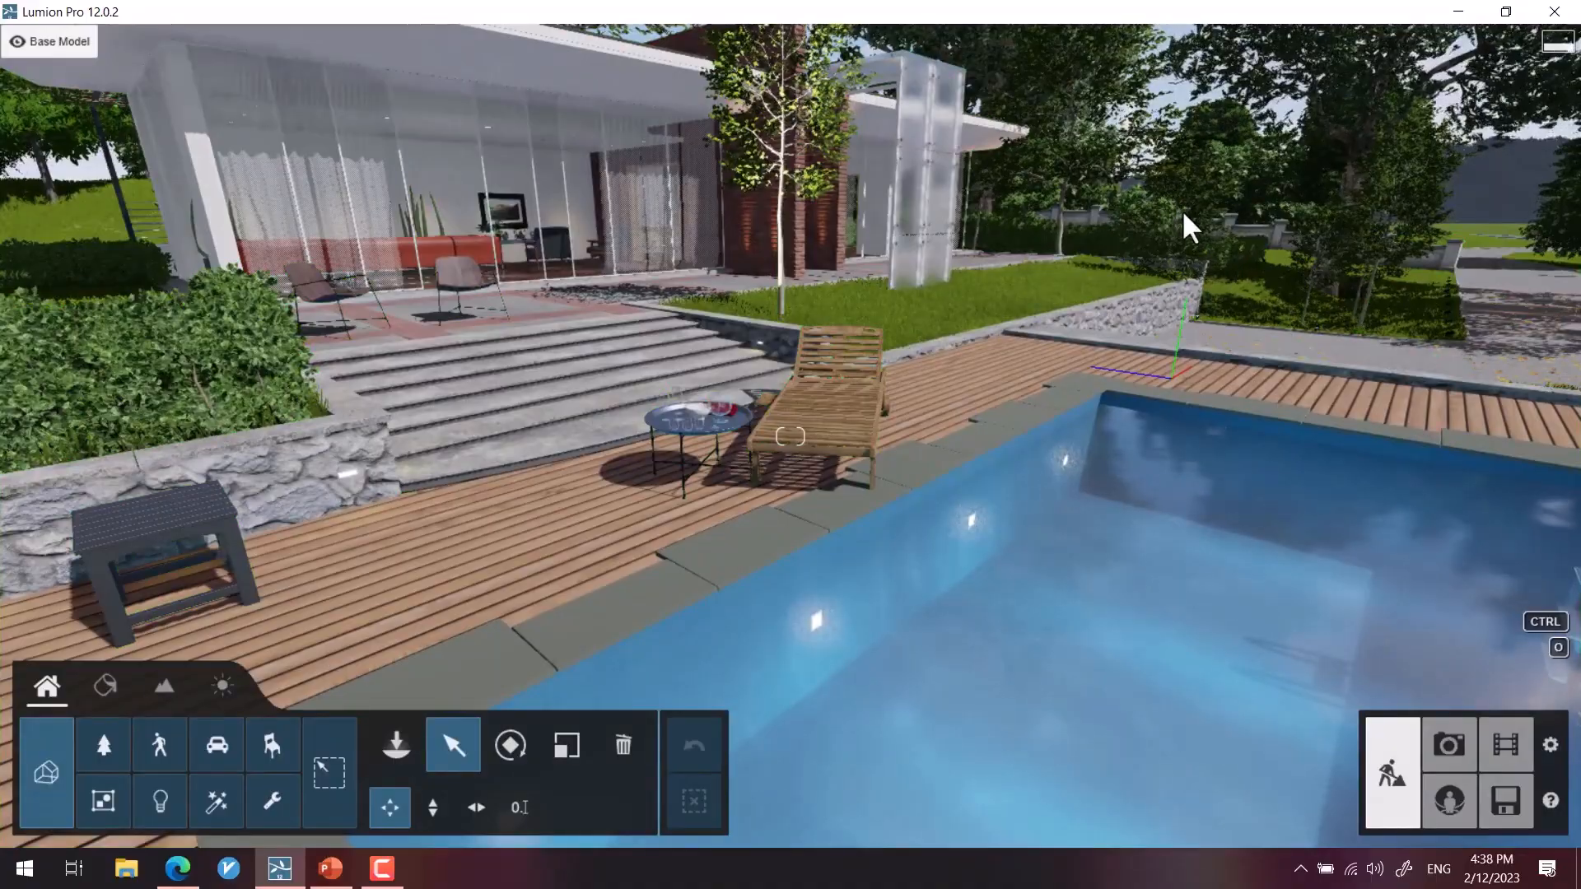
pyautogui.moveTo(1173, 375); pyautogui.dragTo(1203, 209, button='right')
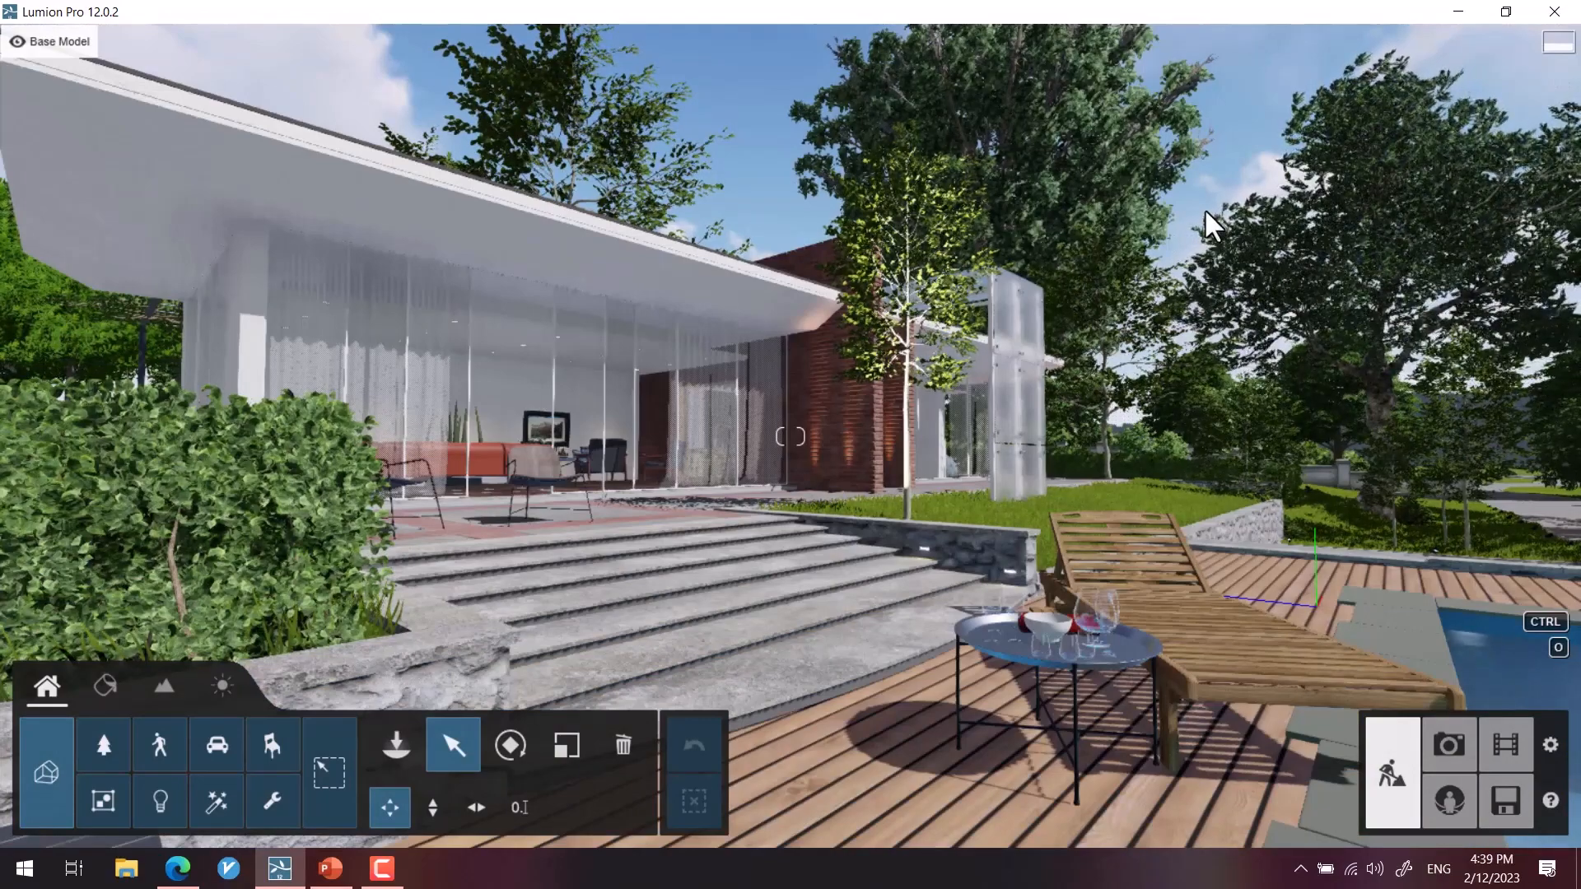
pyautogui.moveTo(1203, 210); pyautogui.dragTo(1228, 185, button='right')
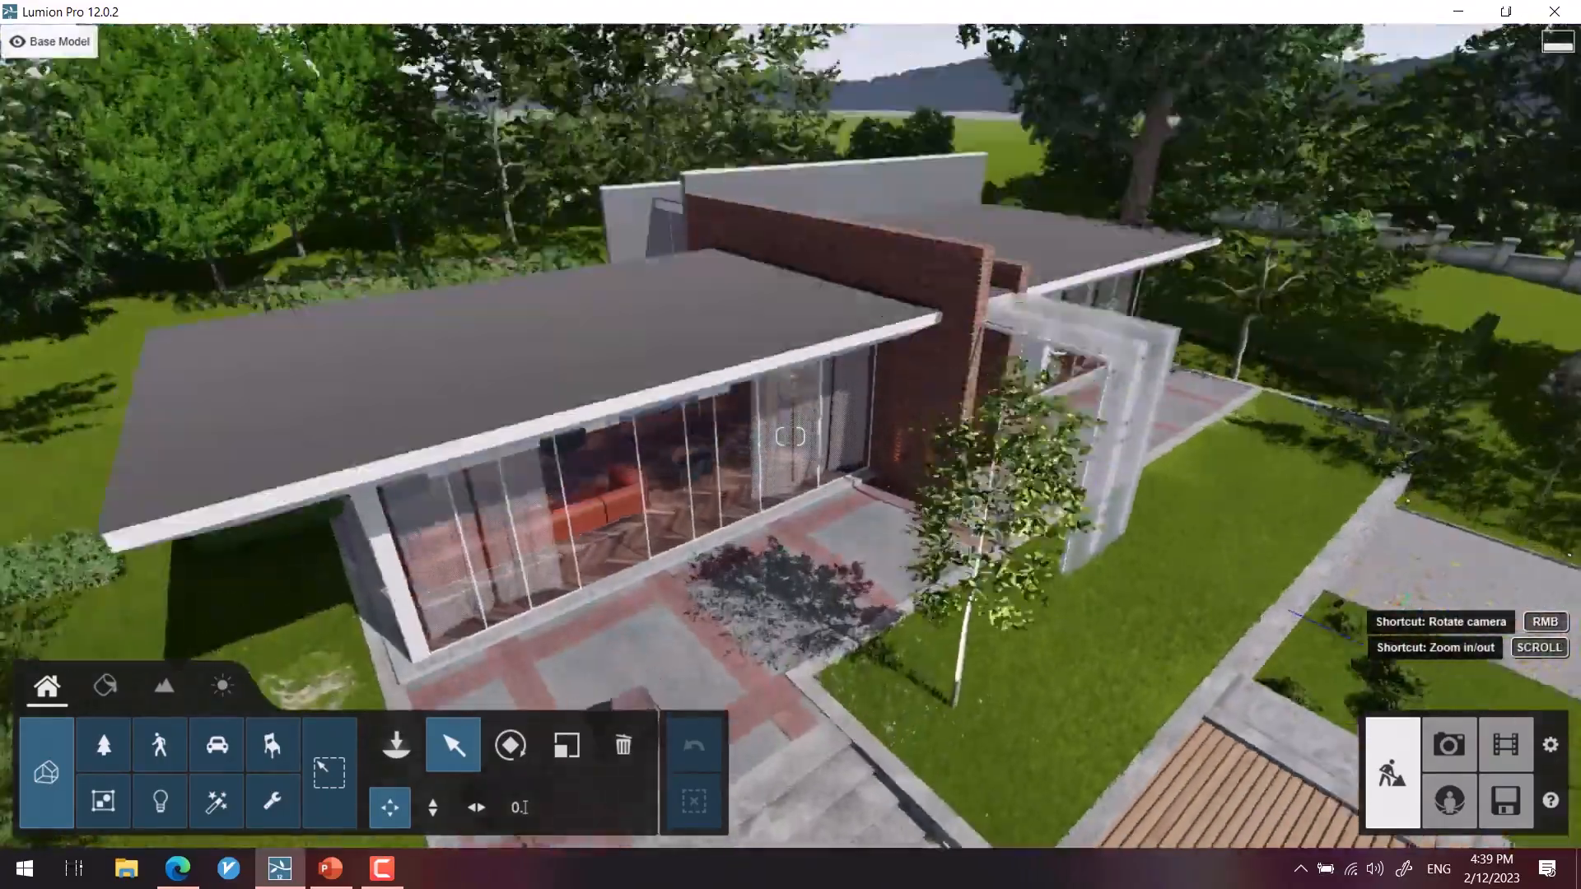
# Step: Turn the view around from above the house roof and zoom out to overlook the house, trees and pool
pyautogui.moveTo(1146, 316); pyautogui.dragTo(1046, 321, button='right')
pyautogui.moveTo(938, 594); pyautogui.dragTo(972, 479, button='right')
pyautogui.moveTo(994, 601); pyautogui.dragTo(1482, 601, button='right')
pyautogui.moveTo(1091, 489); pyautogui.dragTo(1402, 608, button='right')
pyautogui.scroll(-3, 749, 476)
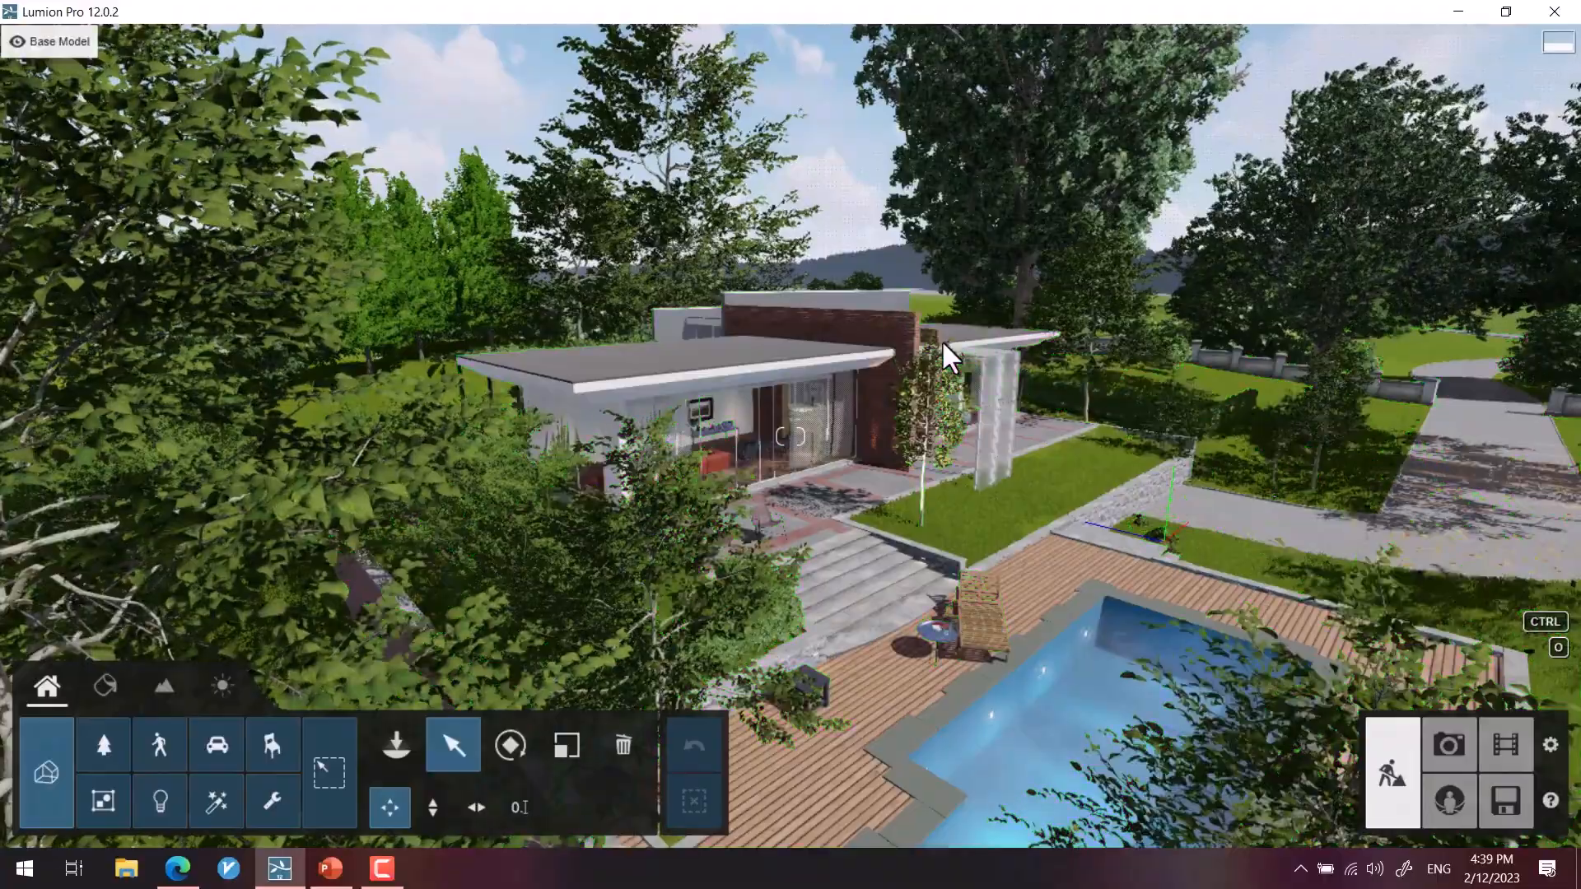
# Step: Practise raising, lowering and strafing the camera among the trees while overlooking the house and pool
pyautogui.press('e')
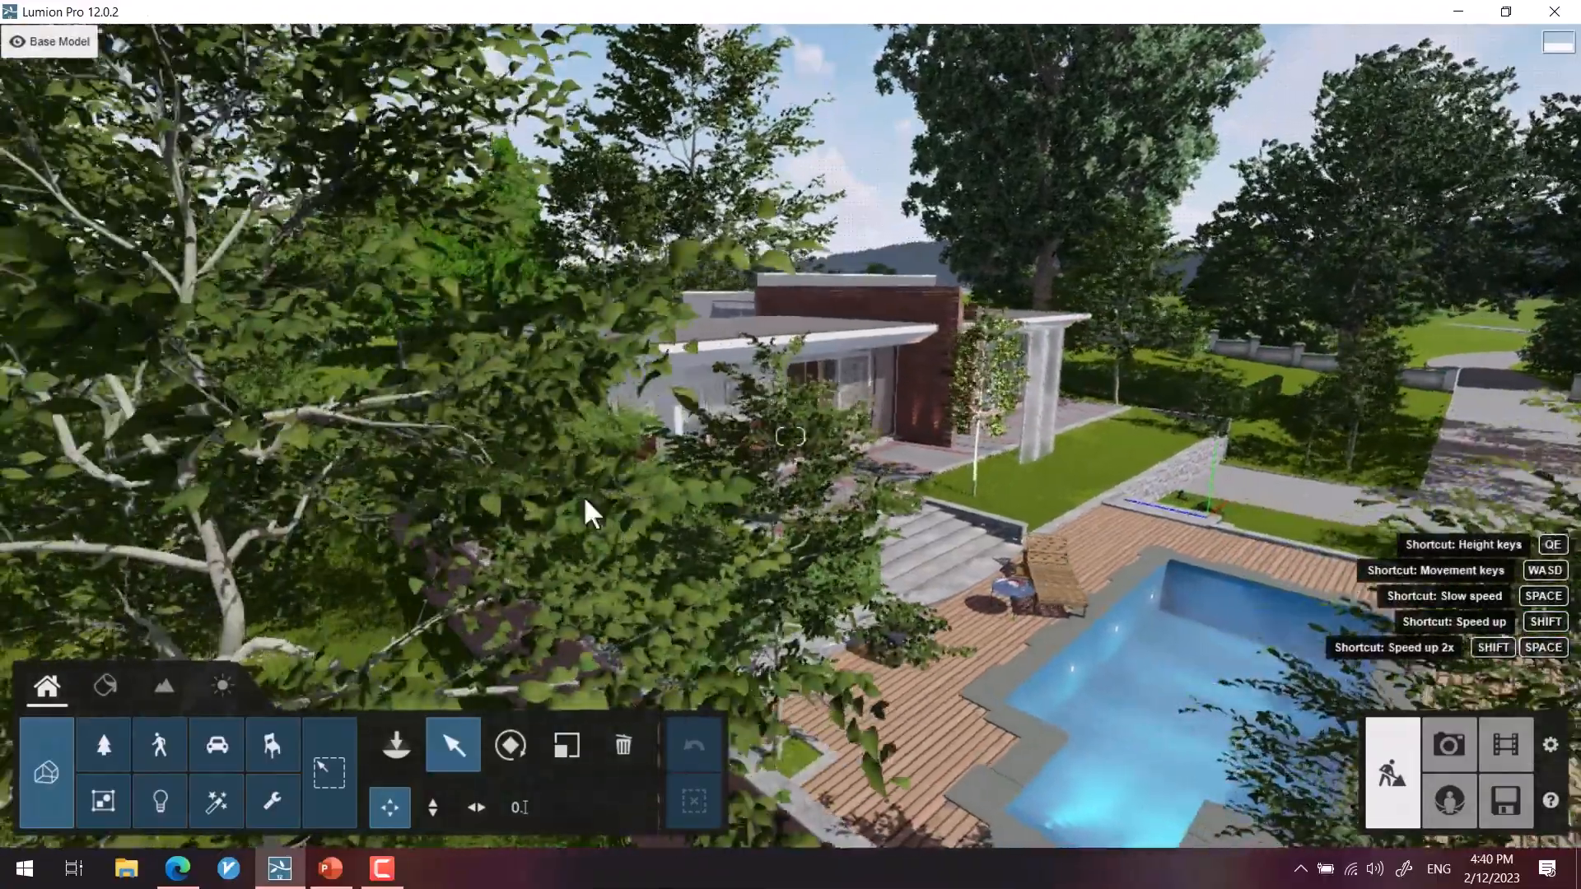
pyautogui.press('q')
pyautogui.press('d')
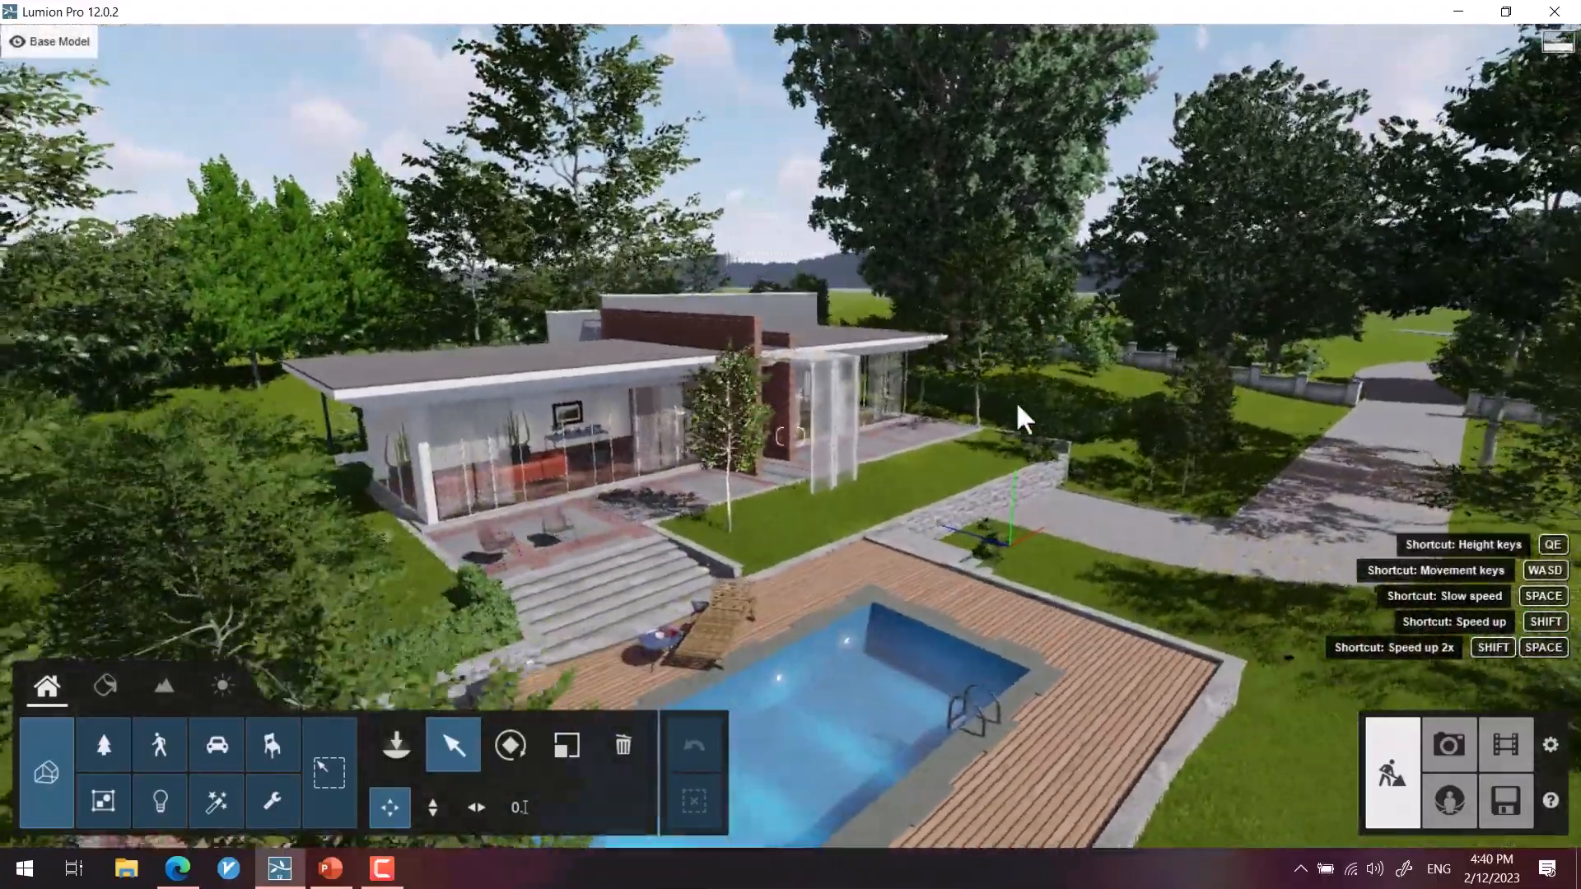
pyautogui.press('a')
pyautogui.press('q')
pyautogui.press('e')
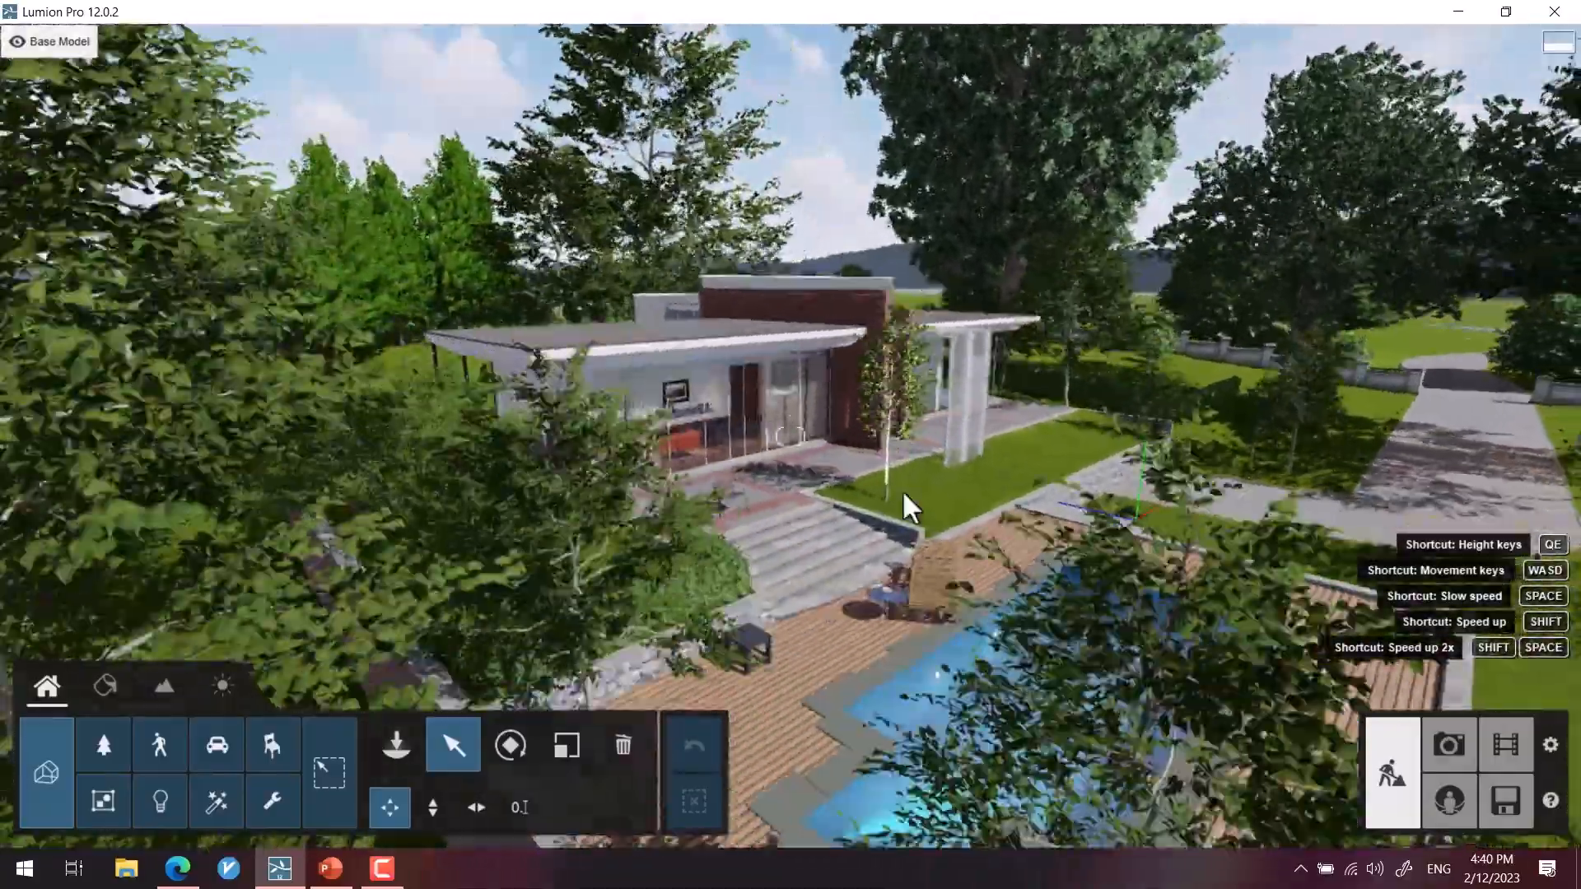
pyautogui.press('d')
pyautogui.press('d')
pyautogui.press('a')
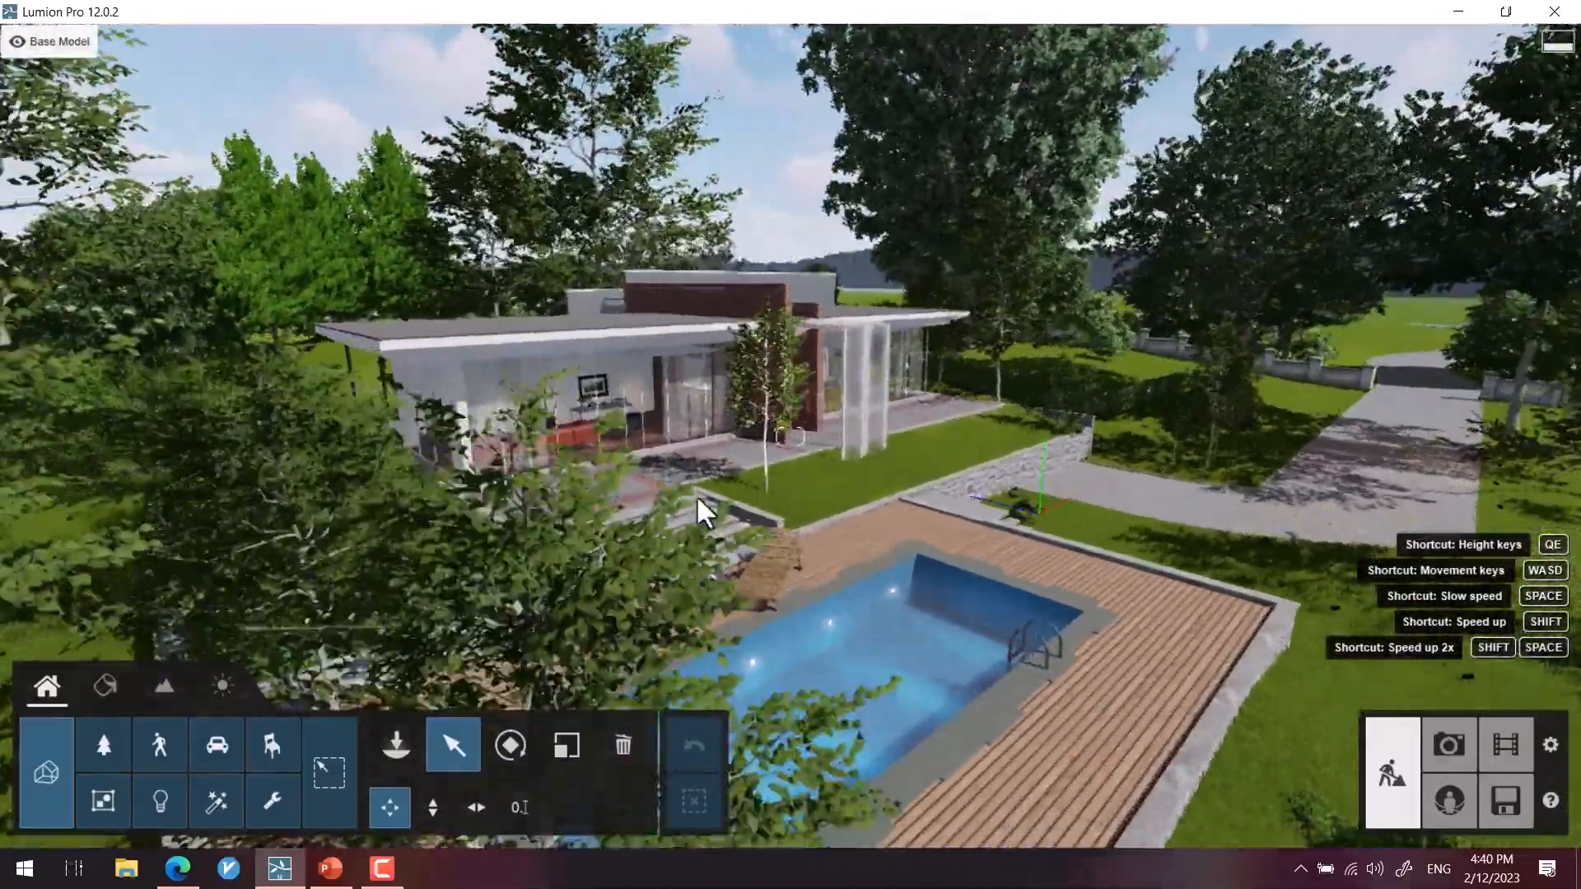
pyautogui.press('e')
pyautogui.press('w')
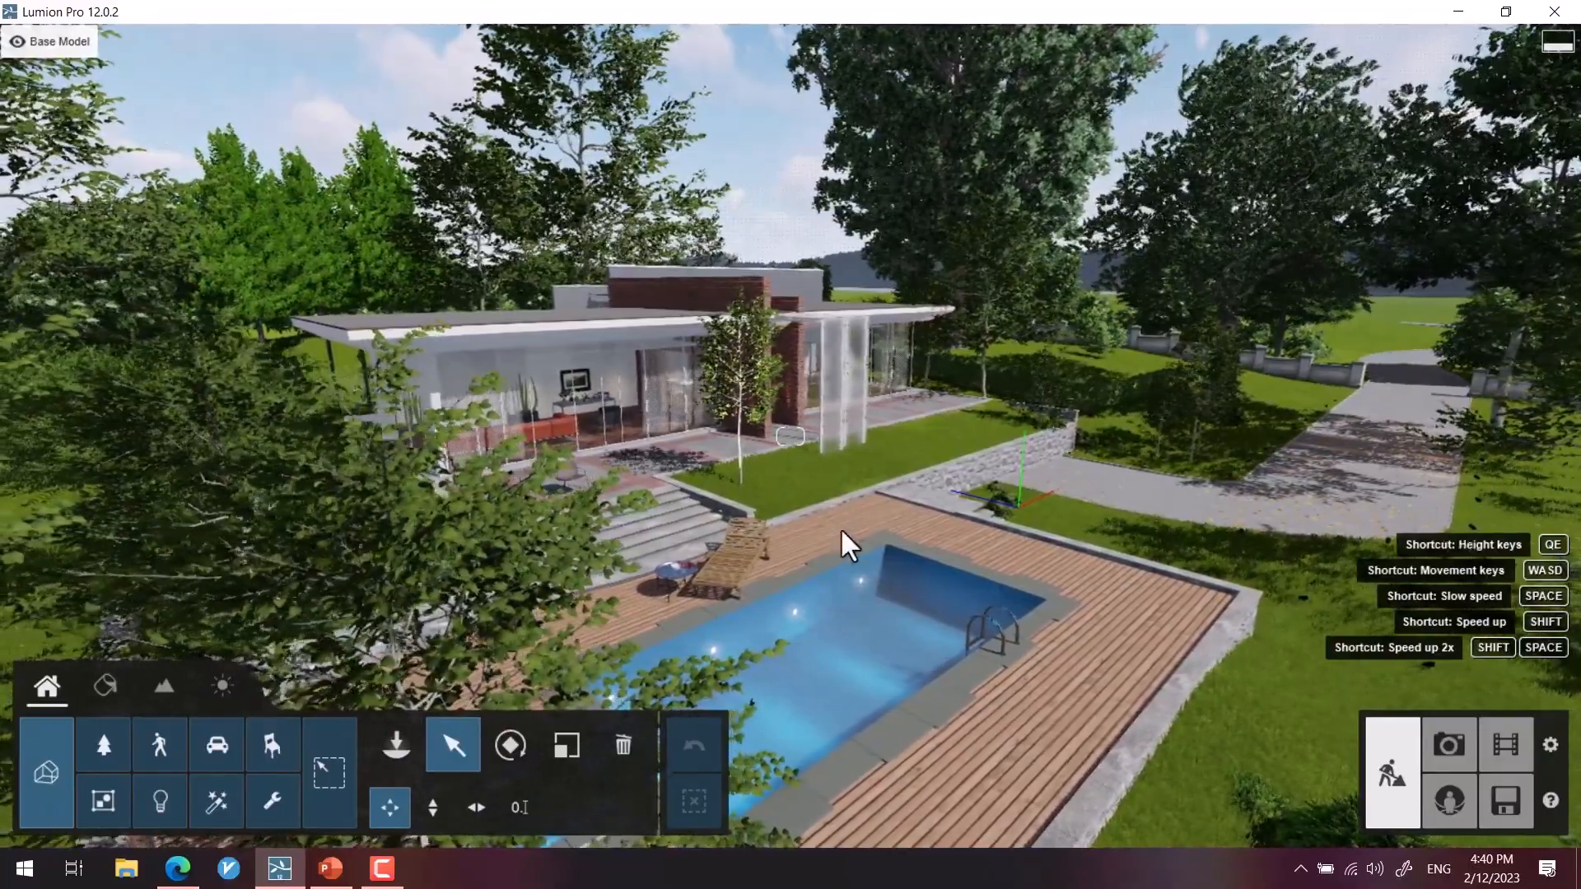
# Step: Change the viewing angle over the pool deck and select the DS Pool Villa model
pyautogui.press('ctrl')
pyautogui.moveTo(769, 525); pyautogui.dragTo(767, 199, button='right')
pyautogui.press('ctrl')
pyautogui.keyDown('ctrl'); pyautogui.click(921, 462); pyautogui.keyUp('ctrl')
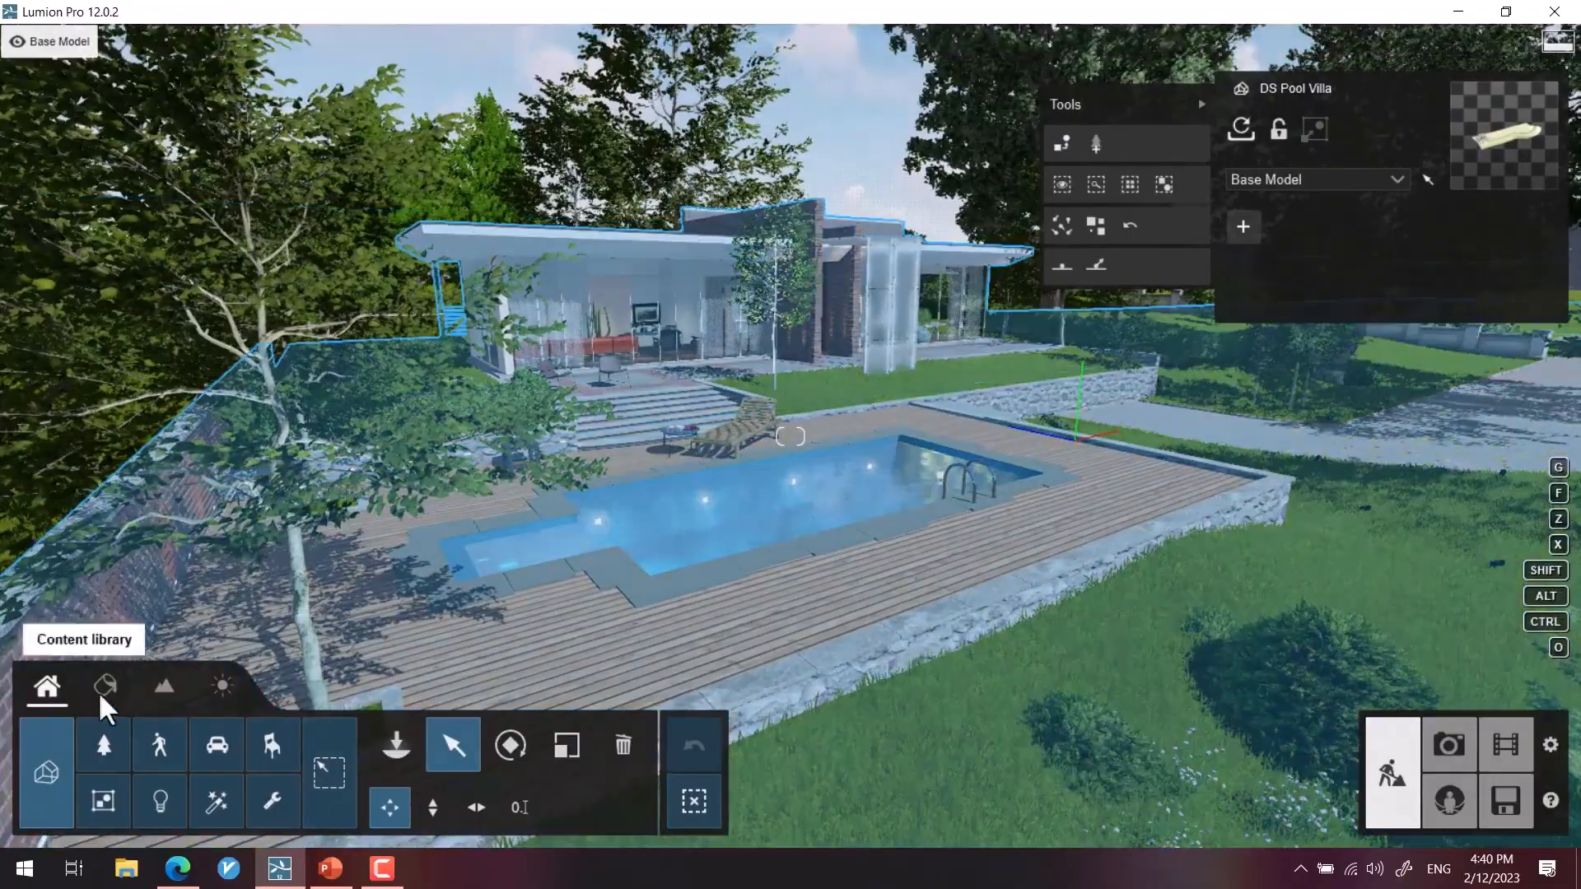
# Step: Go past the materials editor to the landscape settings and tilt the view up to the trees and sky
pyautogui.click(103, 686)
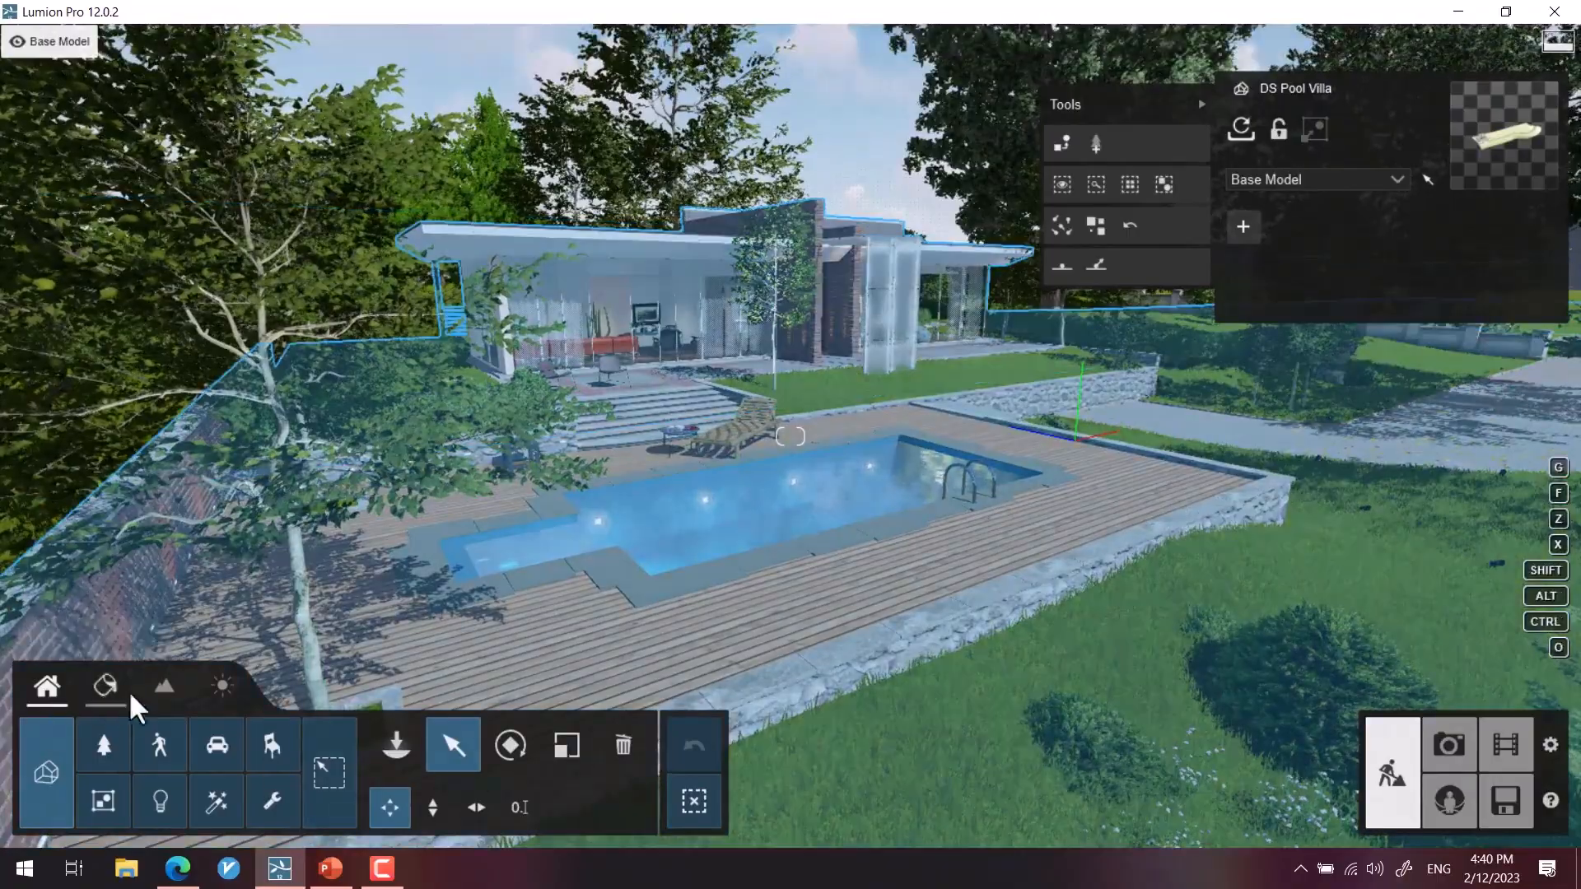
pyautogui.click(163, 685)
pyautogui.moveTo(1207, 366); pyautogui.dragTo(840, 597, button='right')
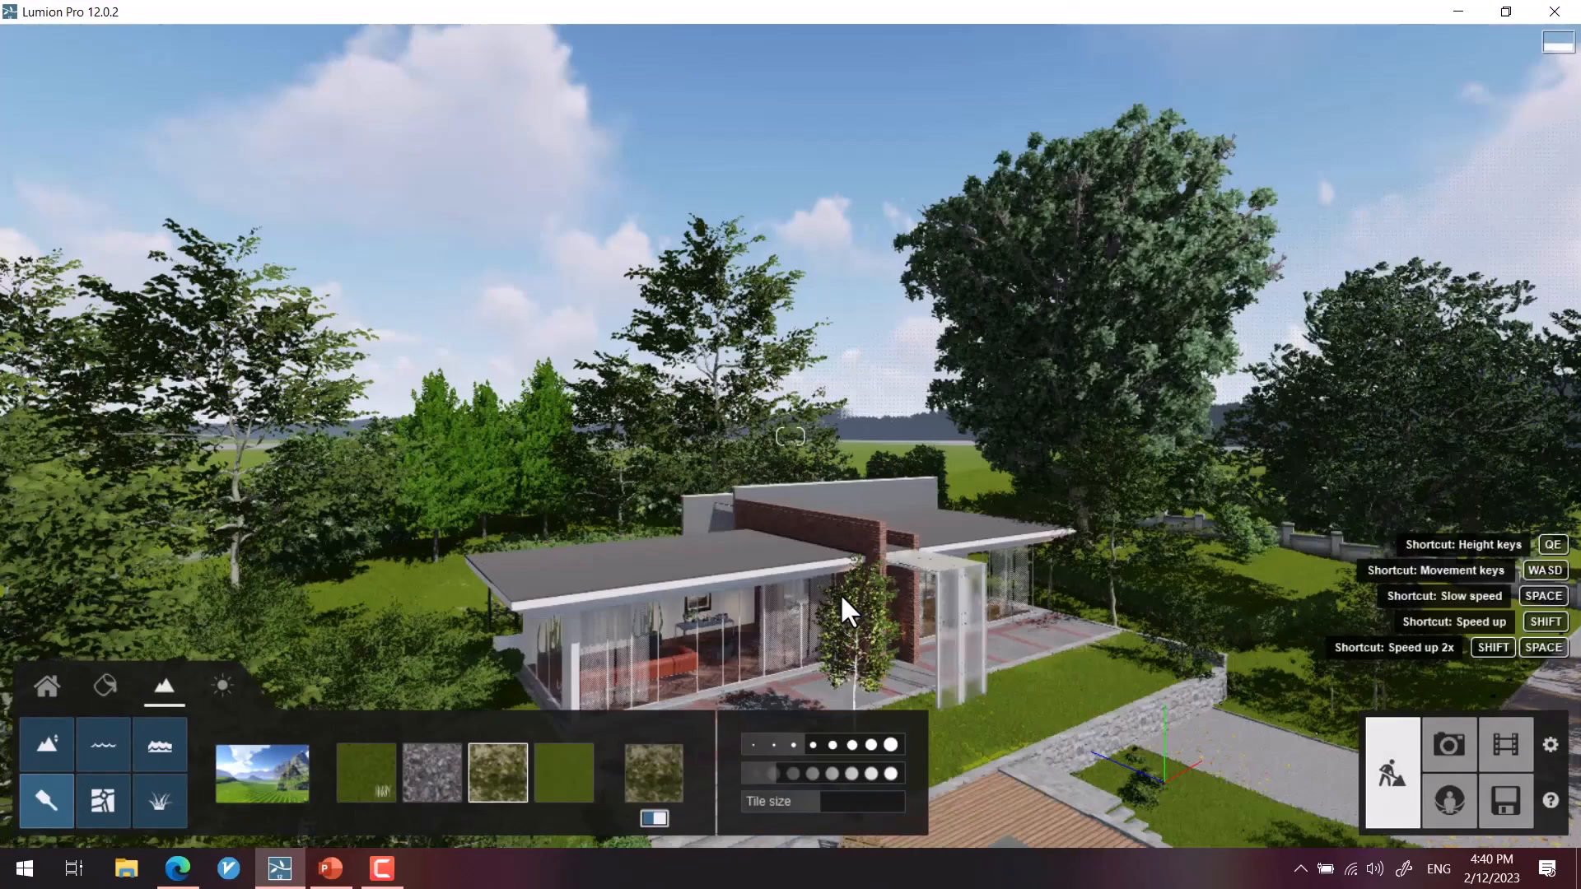
pyautogui.moveTo(840, 599); pyautogui.dragTo(841, 598, button='right')
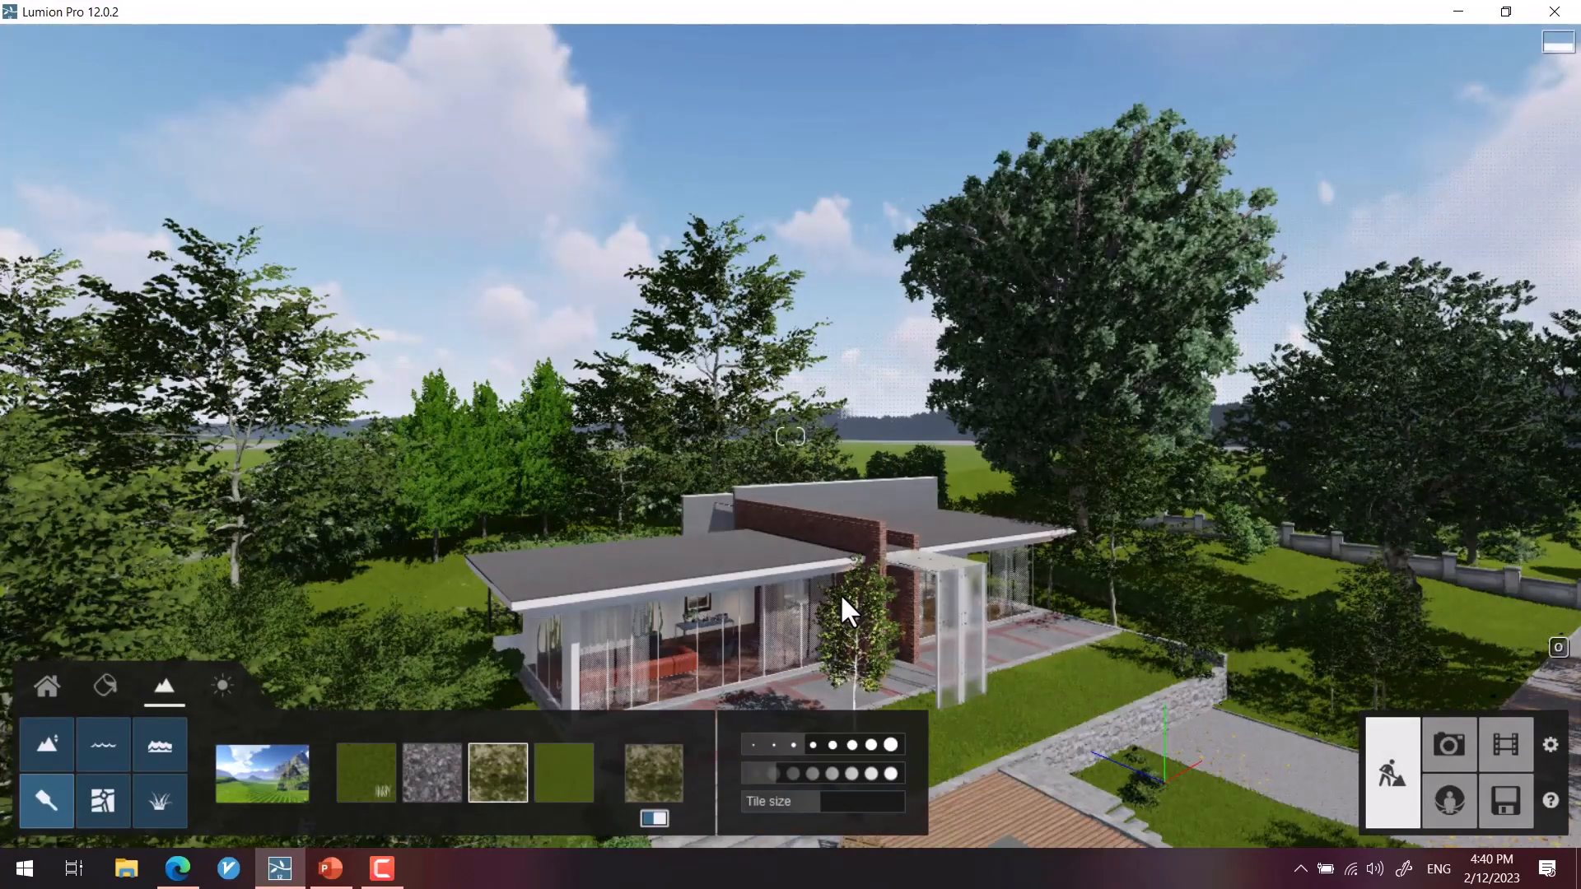
# Step: Tilt down to the grass, level the camera to the horizon, rise over the meadow and look down on the whole site
pyautogui.press('s')
pyautogui.moveTo(837, 545); pyautogui.dragTo(801, 361, button='right')
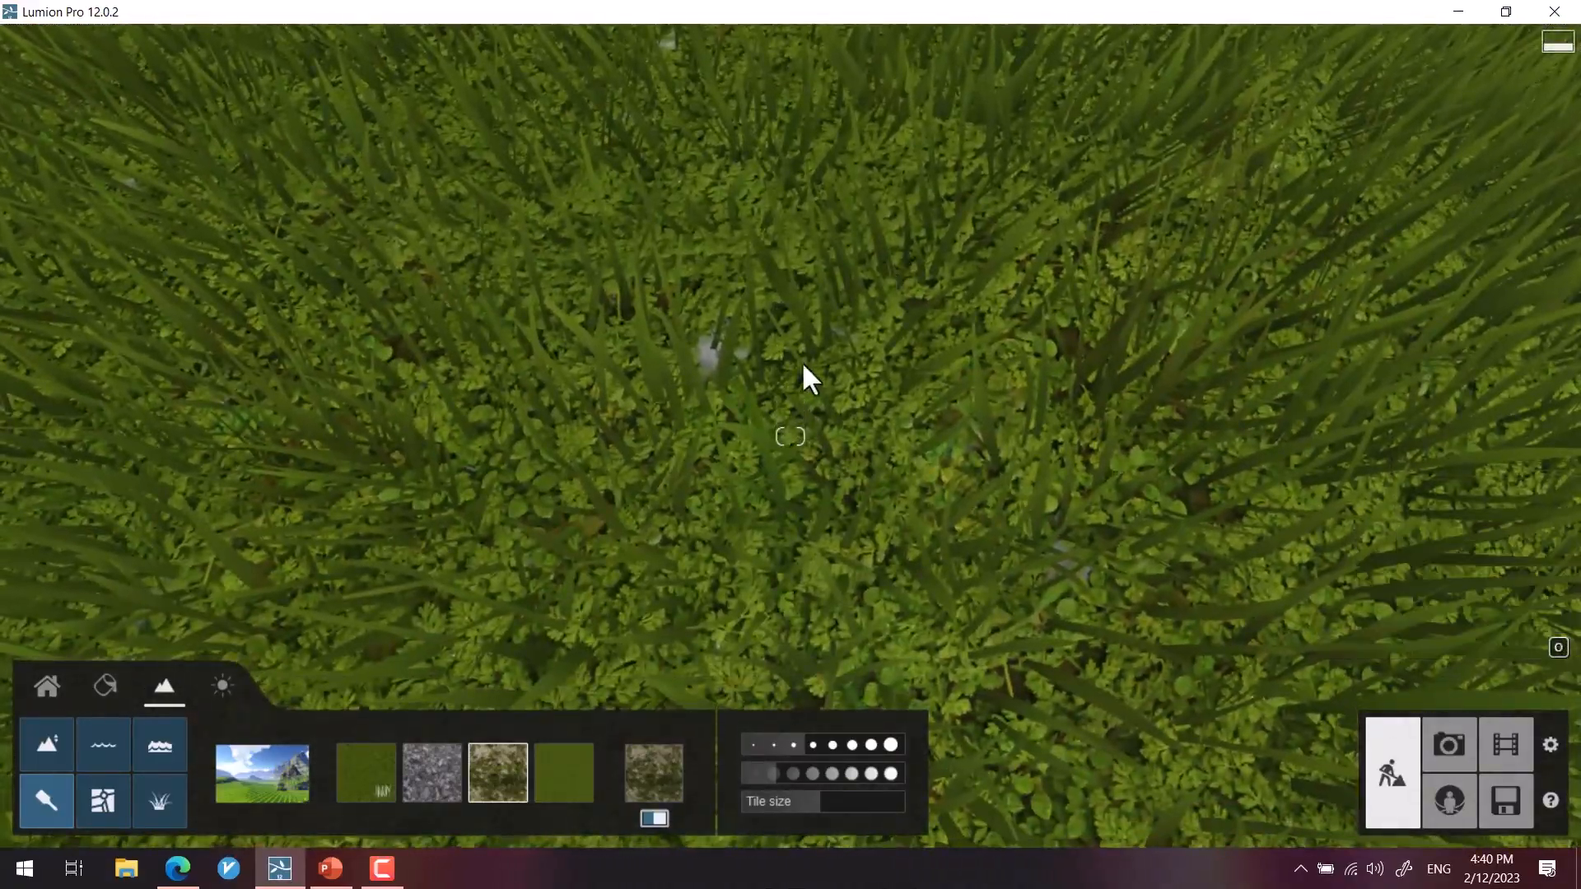
pyautogui.hotkey('ctrl', 'h')
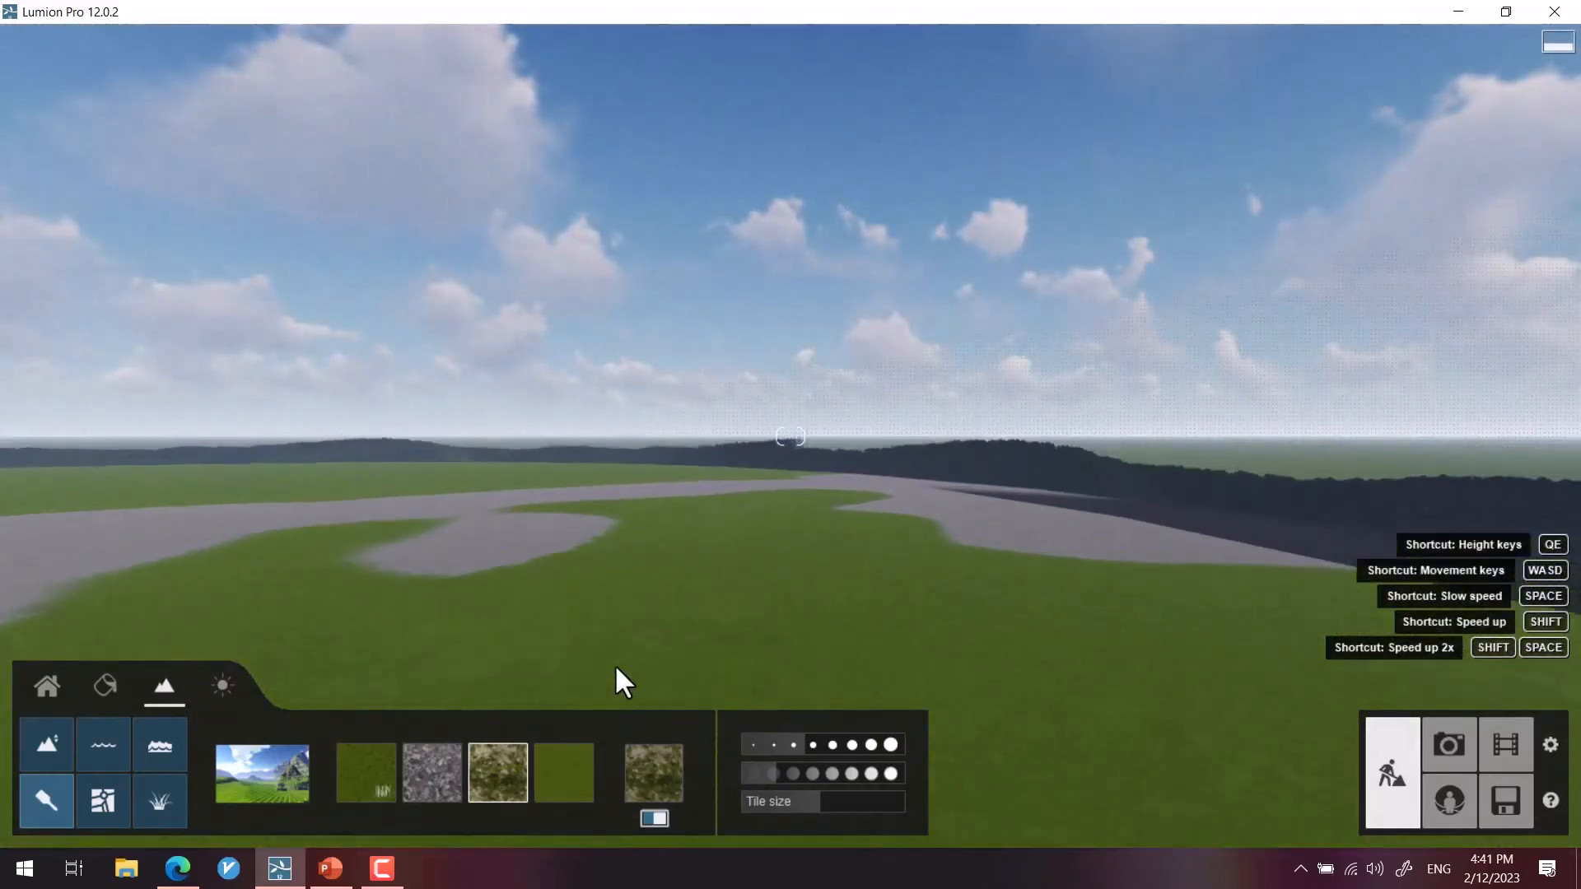
pyautogui.press('q')
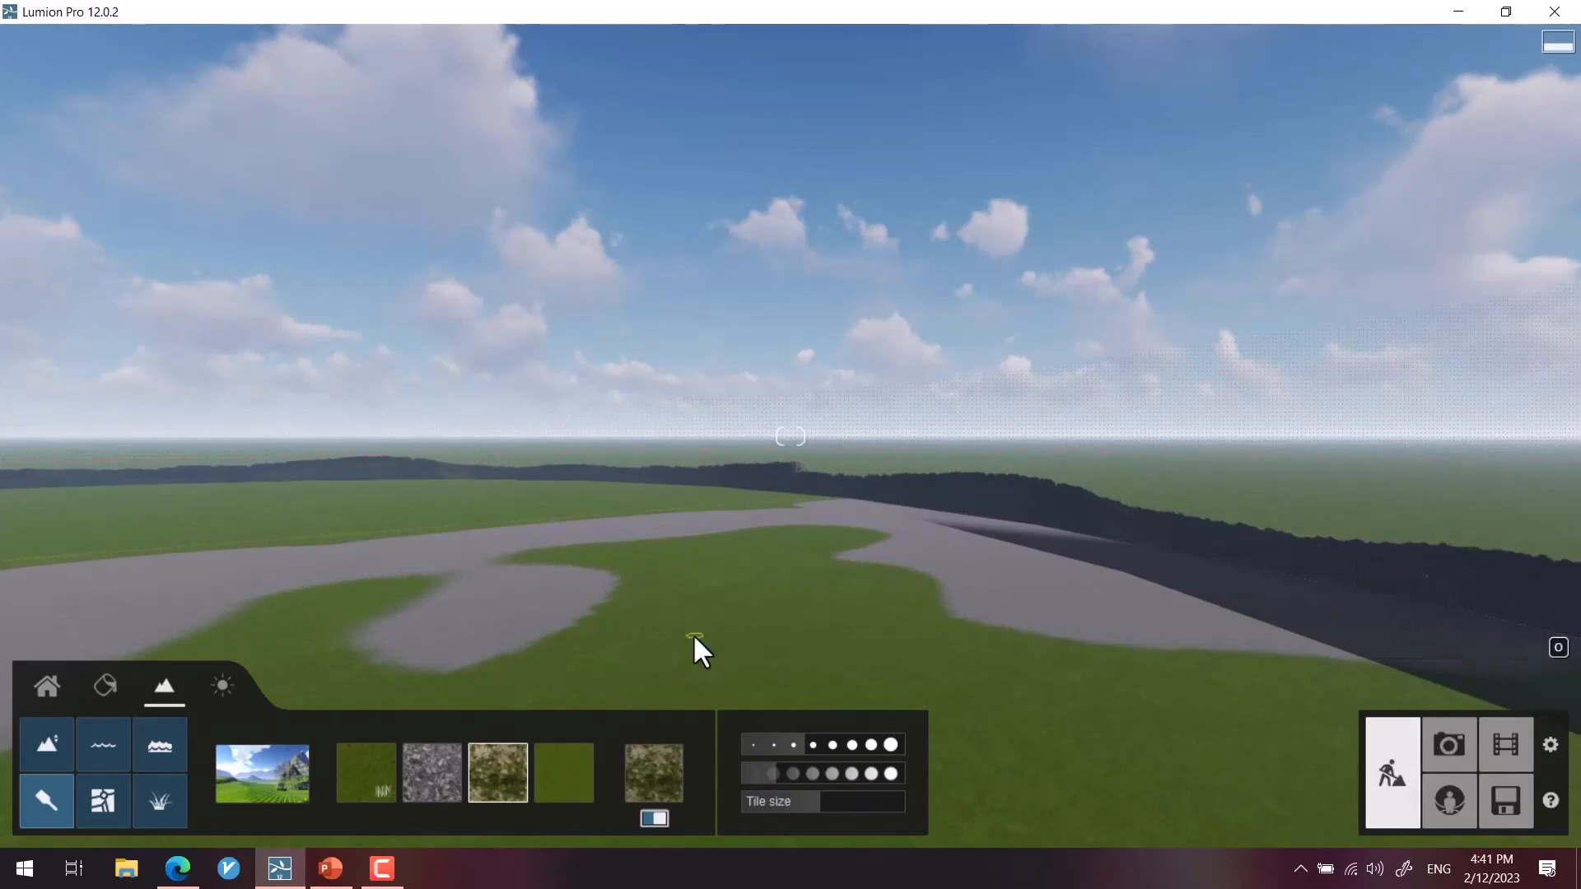
pyautogui.moveTo(1135, 773); pyautogui.dragTo(818, 388, button='right')
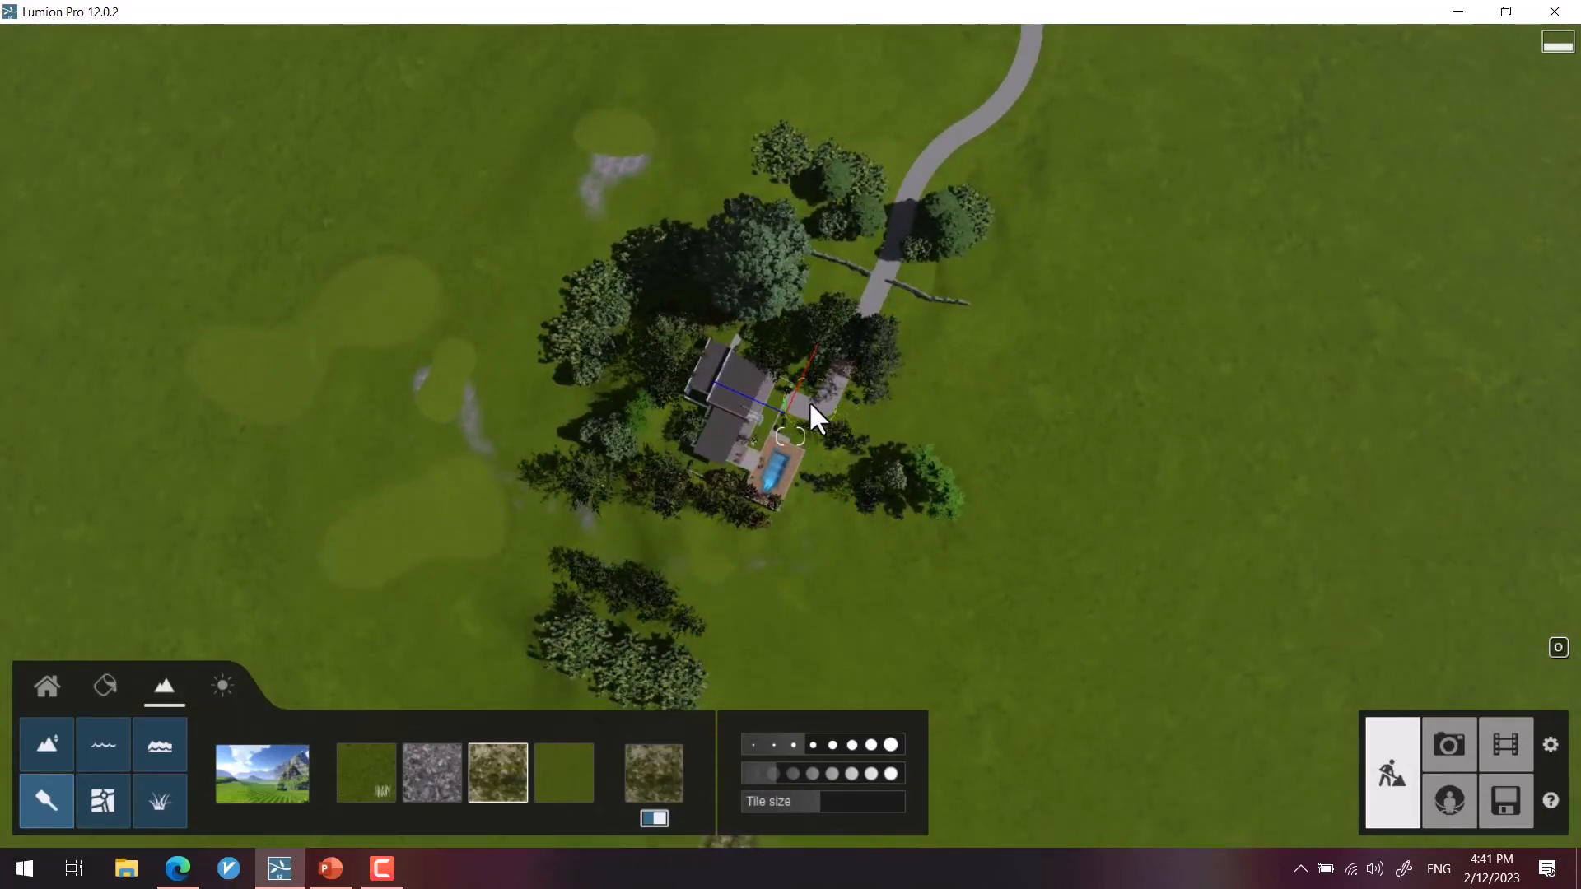
# Step: Return to the content library, zoom from overhead down to the driveway paving and view the house from there
pyautogui.click(49, 687)
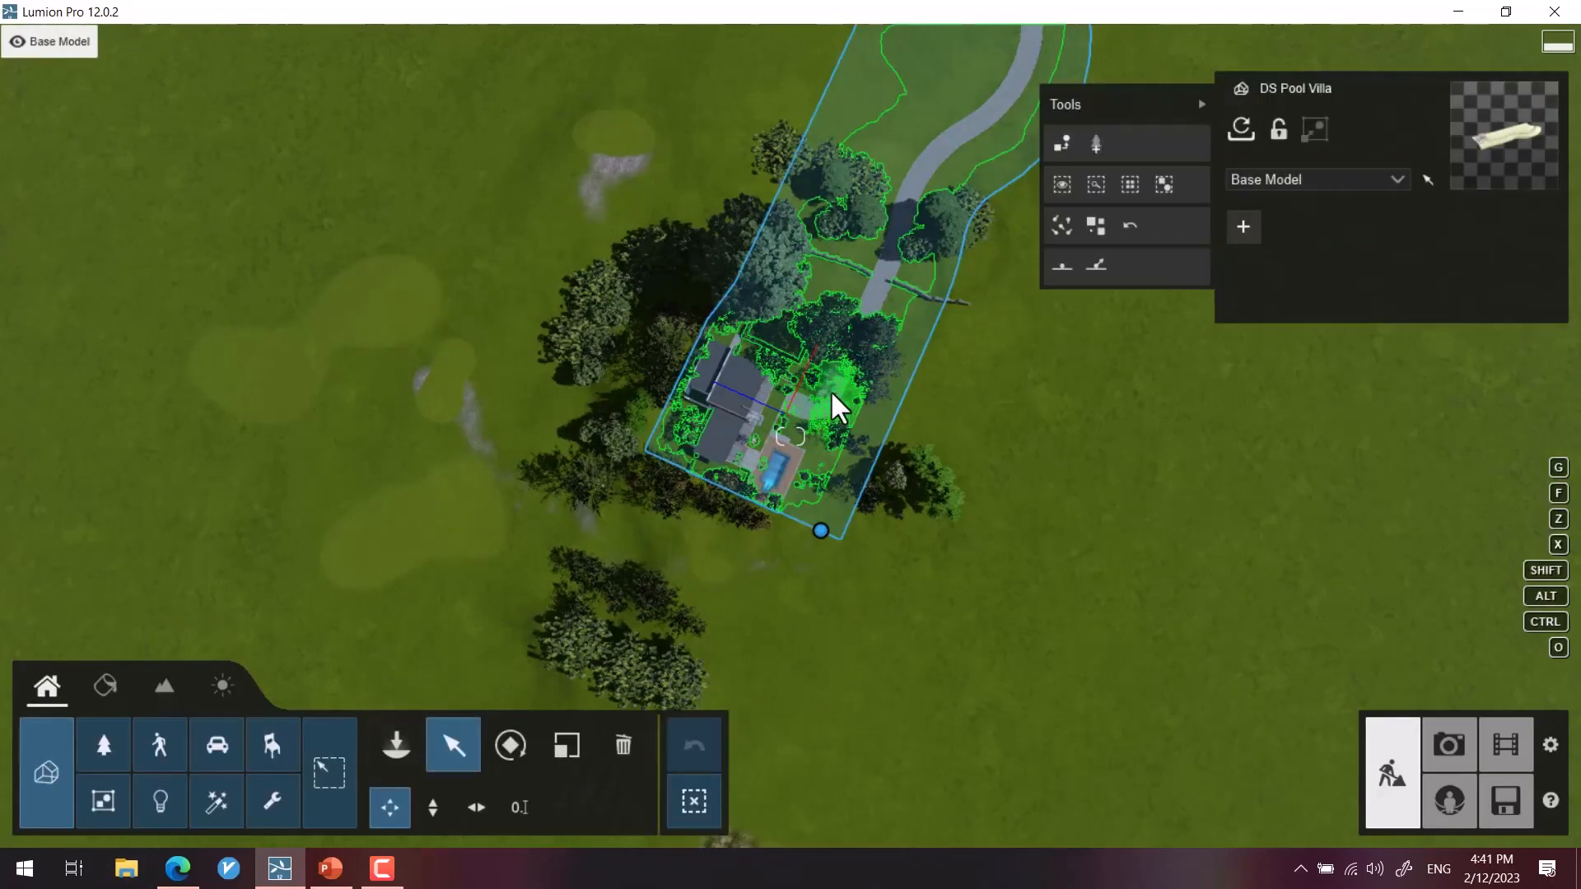
pyautogui.moveTo(838, 407); pyautogui.dragTo(838, 406, button='right')
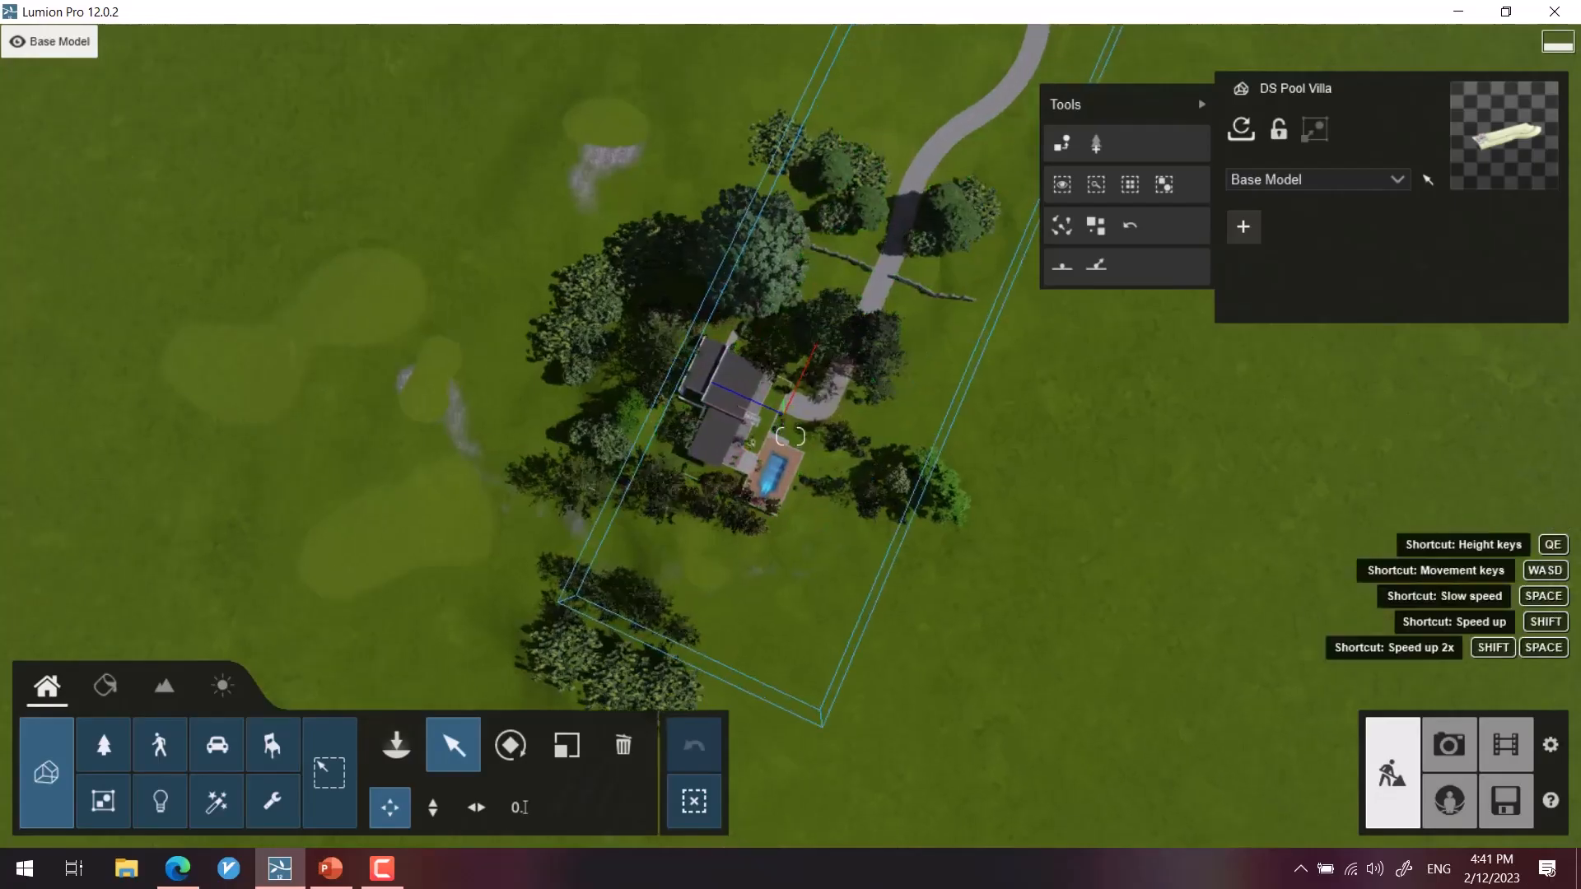
pyautogui.scroll(10, 826, 409)
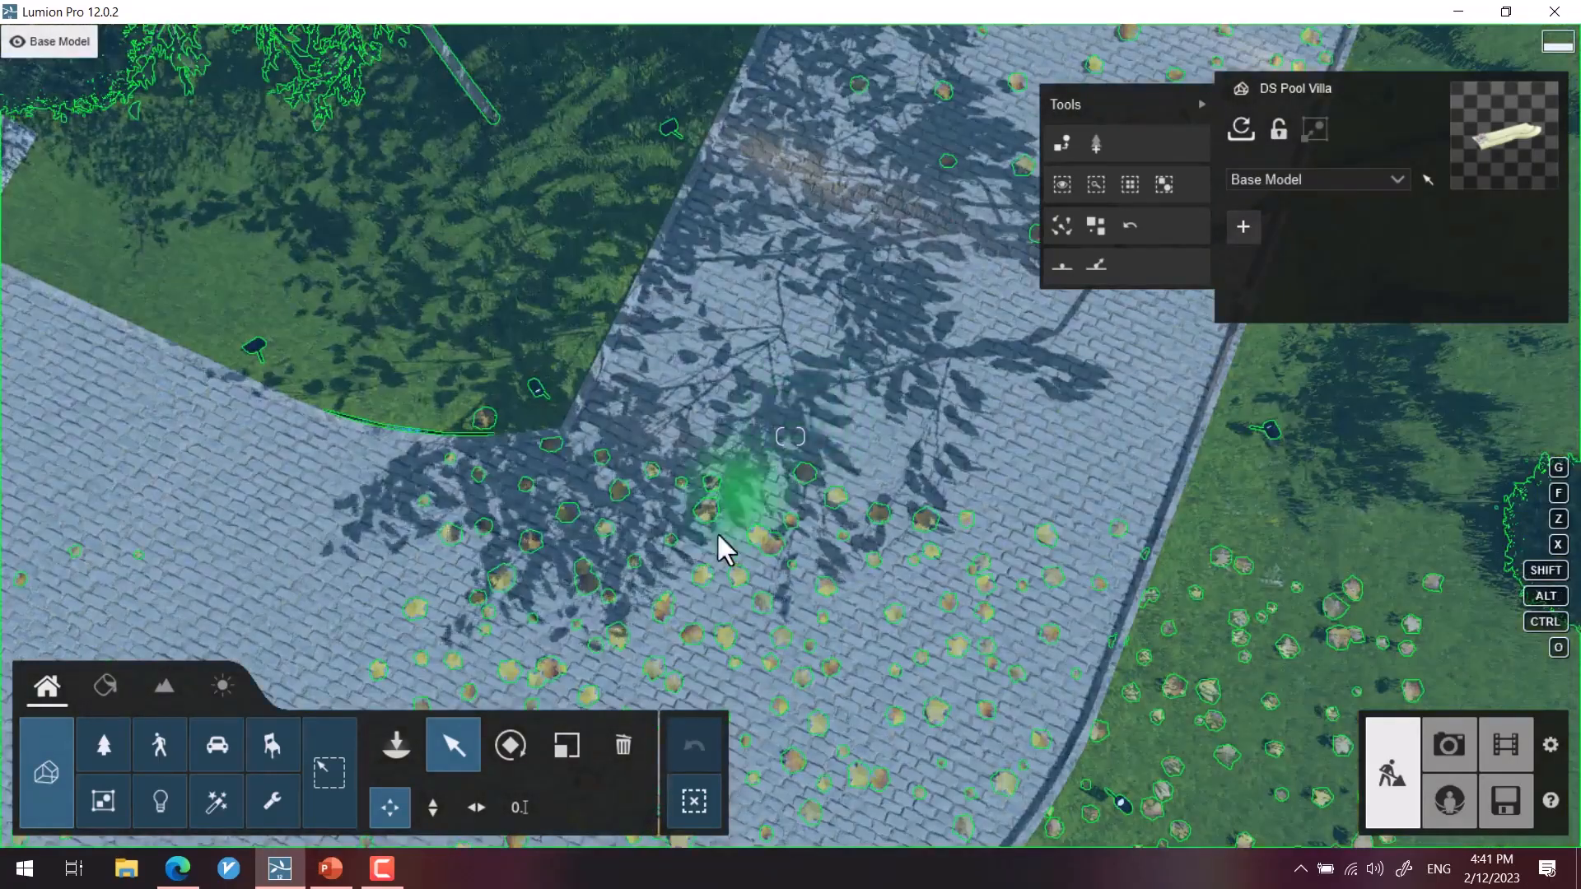
pyautogui.moveTo(719, 553); pyautogui.dragTo(719, 555, button='right')
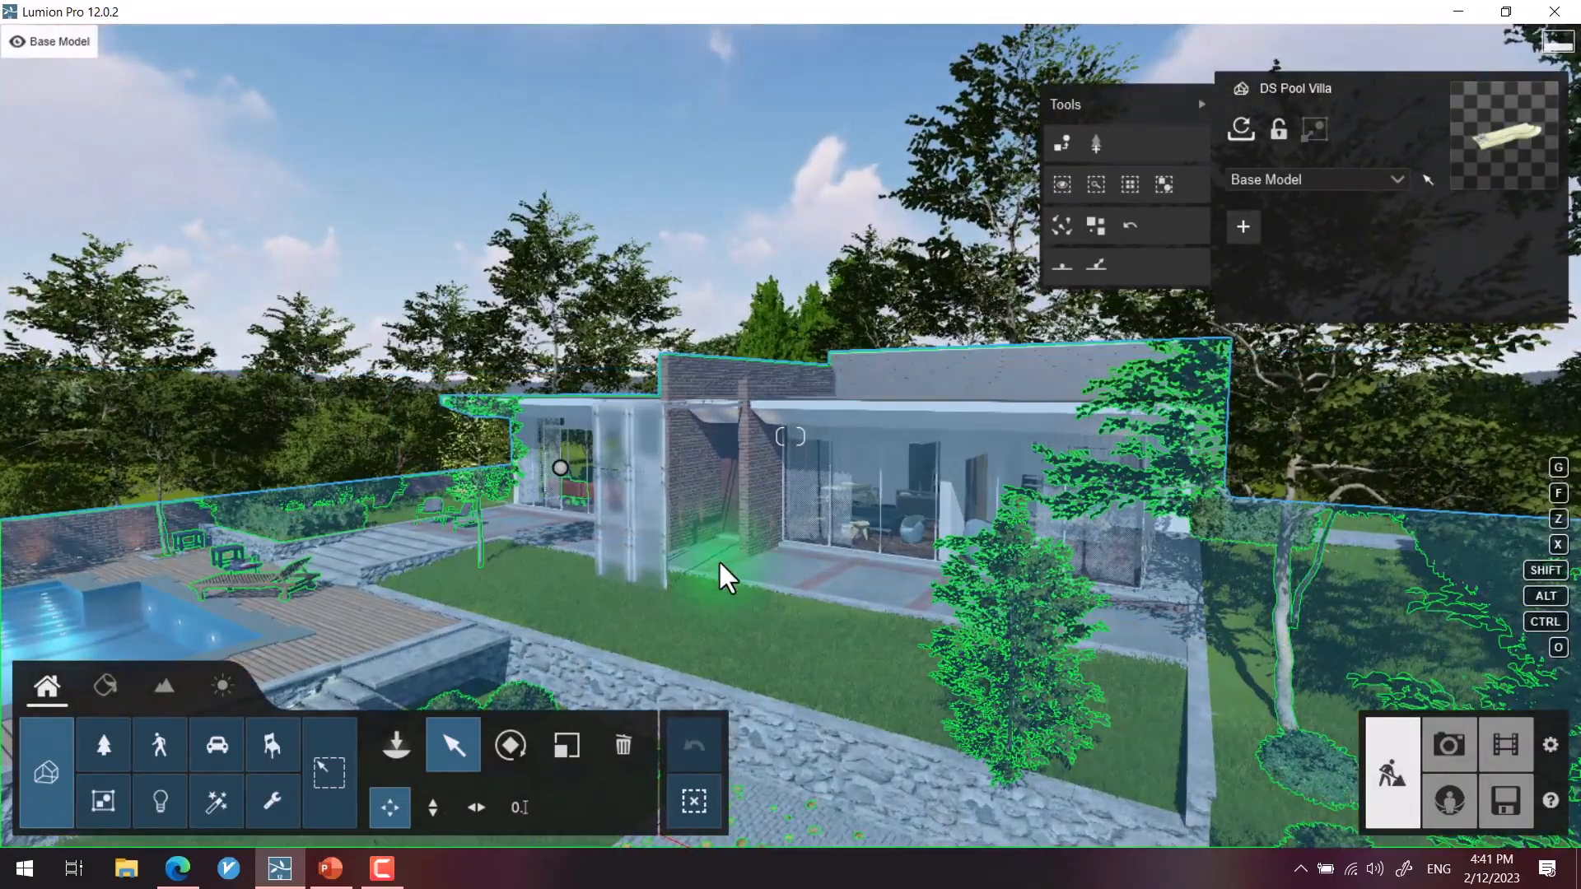
# Step: Zoom far out over the open meadow and back in through the trees to the stone wall and frosted panels
pyautogui.scroll(-10, 721, 568)
pyautogui.scroll(-10, 728, 627)
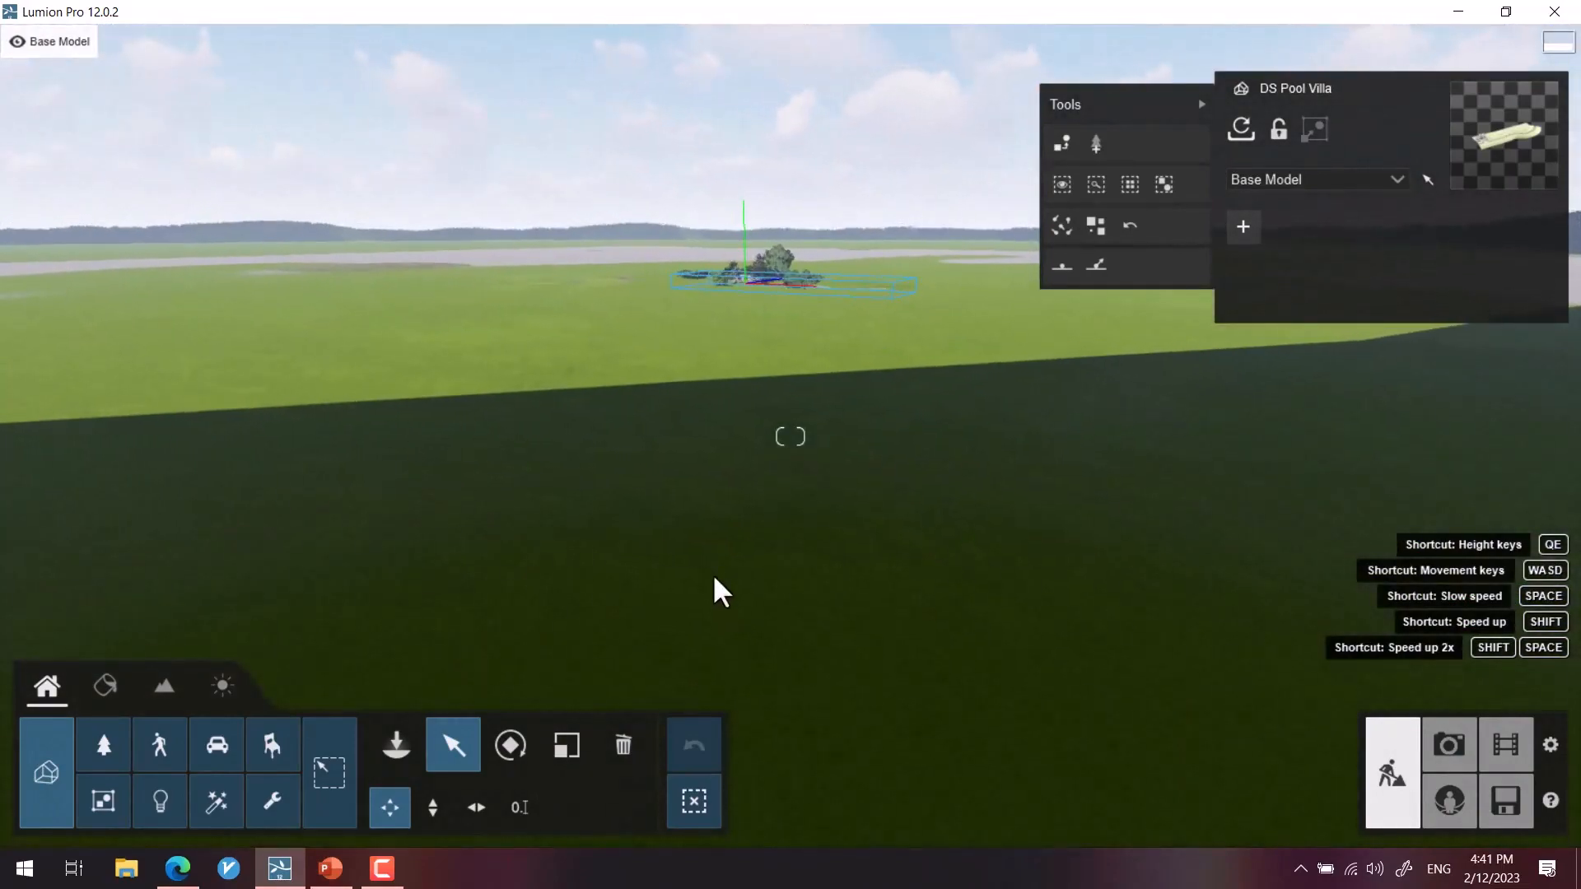
pyautogui.scroll(10, 740, 280)
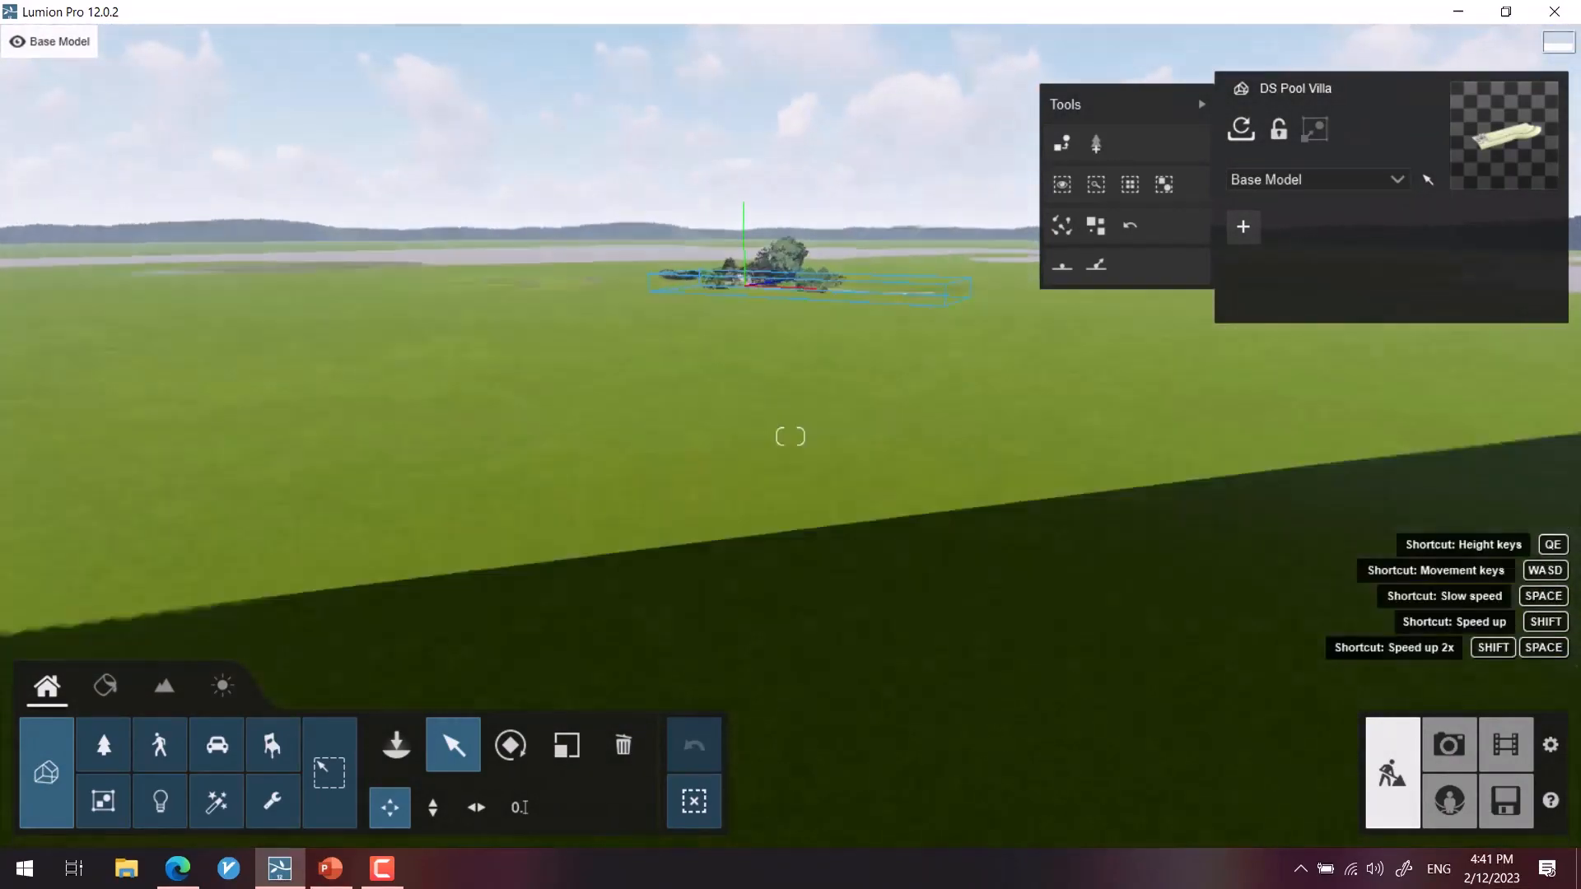
pyautogui.scroll(10, 605, 471)
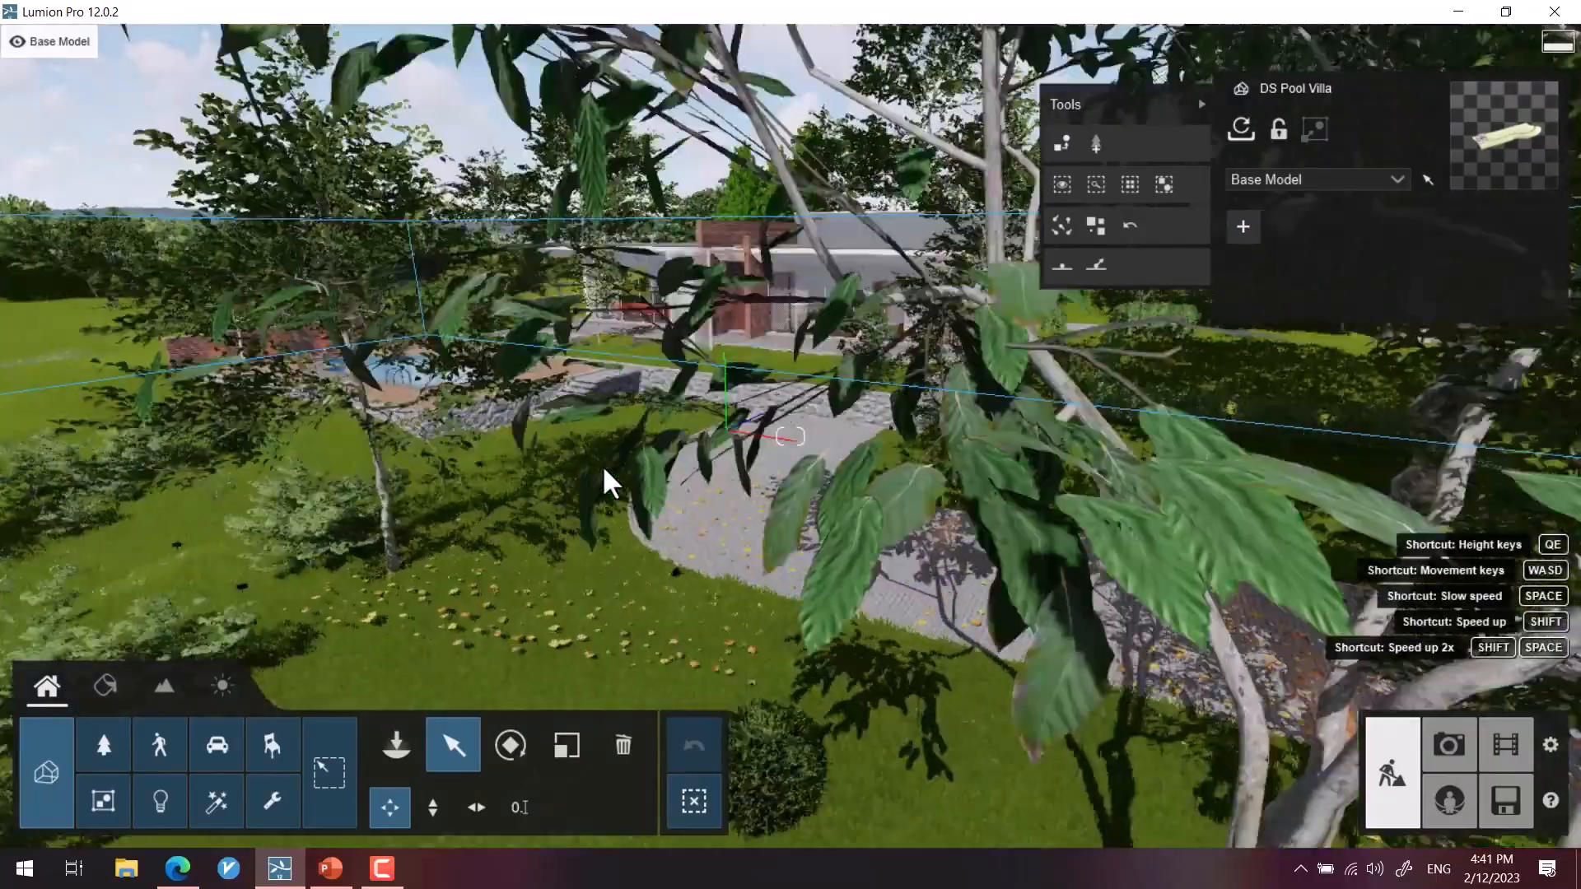
pyautogui.scroll(10, 607, 321)
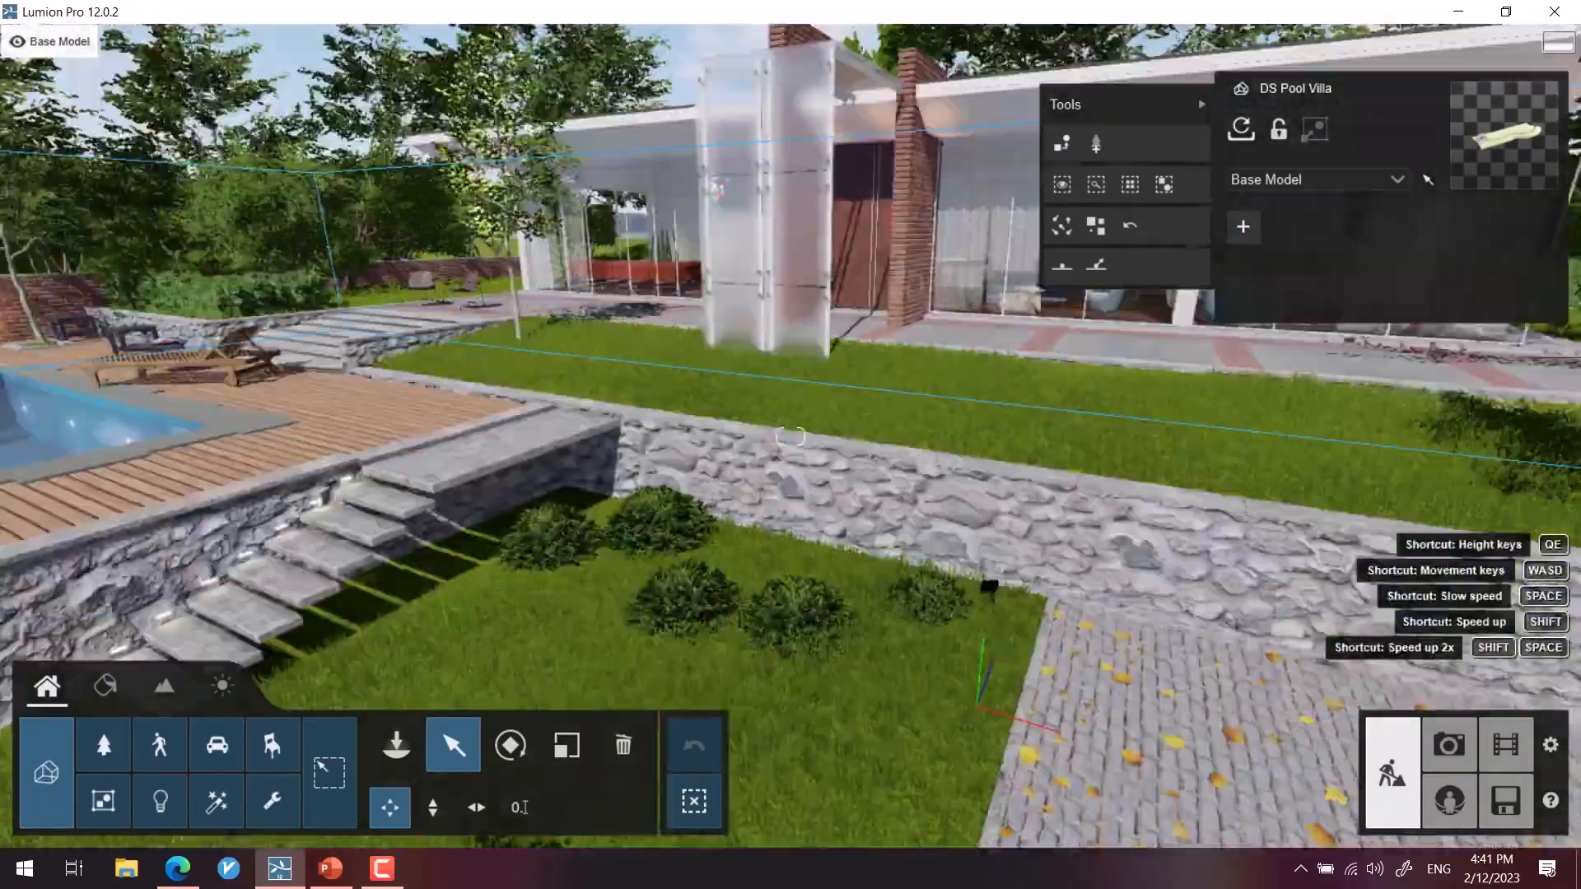
# Step: View the pergola and hedges beside the house and move forward past them to the swimming pool
pyautogui.scroll(-10, 1029, 251)
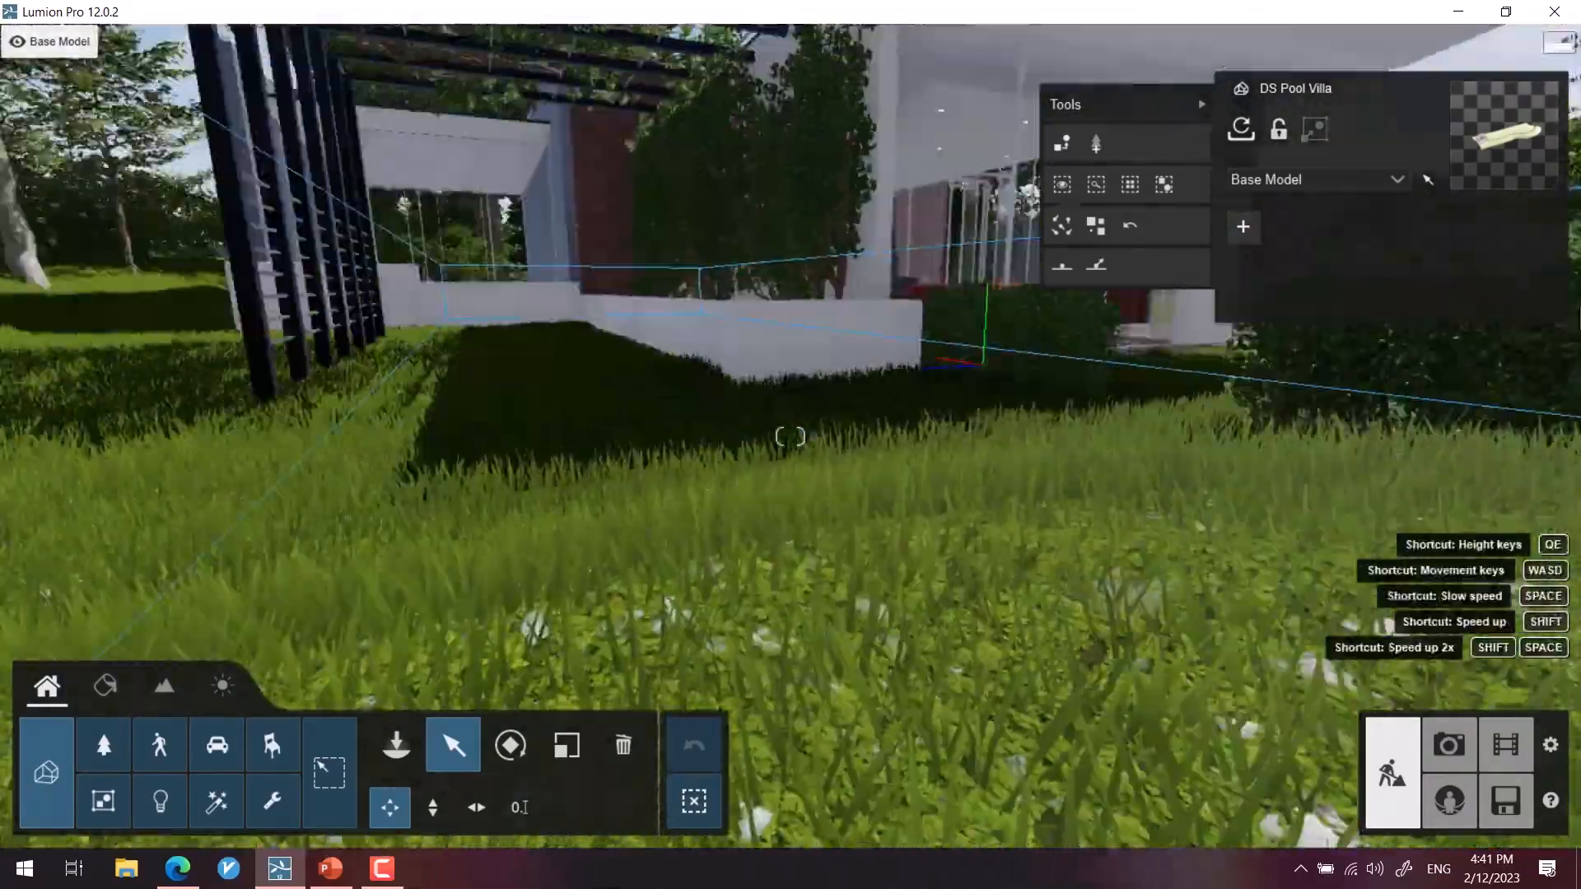
pyautogui.scroll(5, 815, 211)
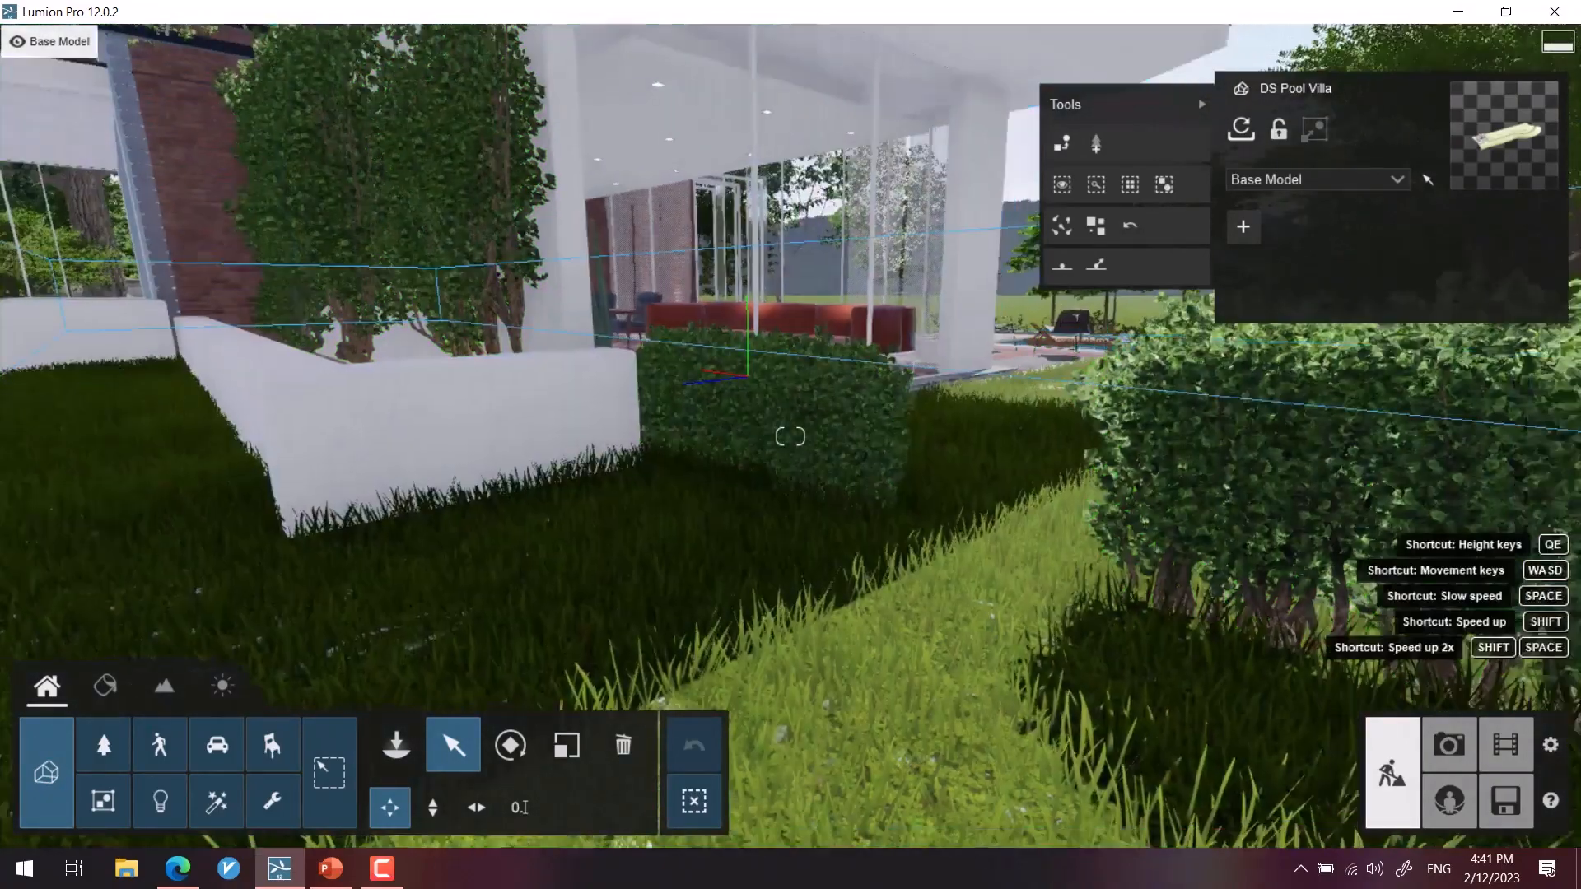
pyautogui.moveTo(791, 300); pyautogui.dragTo(903, 307, button='right')
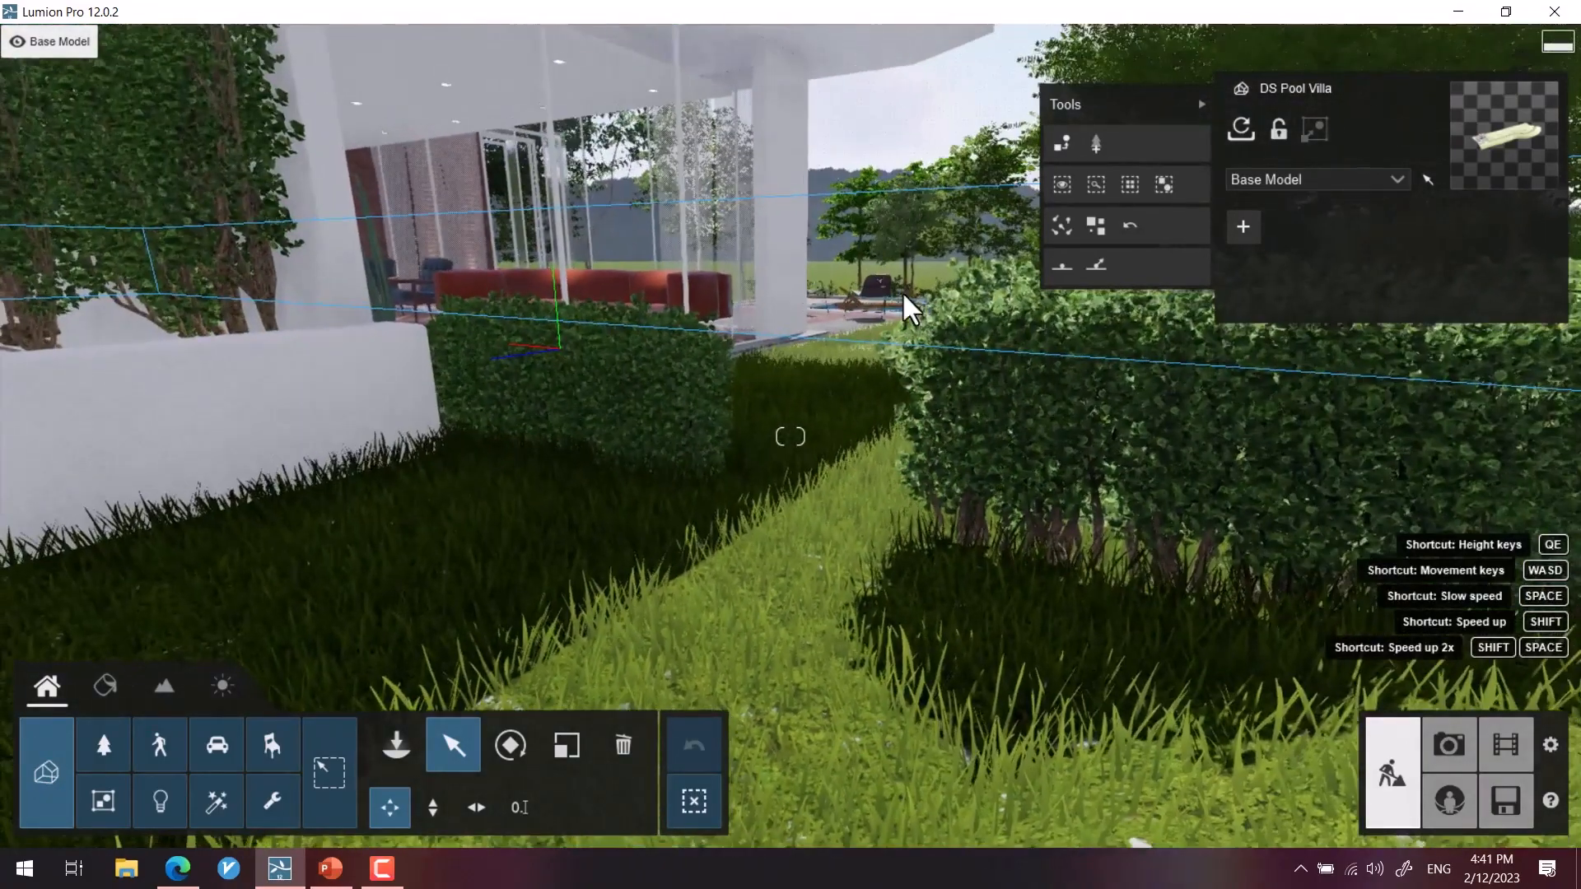
pyautogui.moveTo(758, 510); pyautogui.dragTo(772, 421, button='right')
pyautogui.press('w')
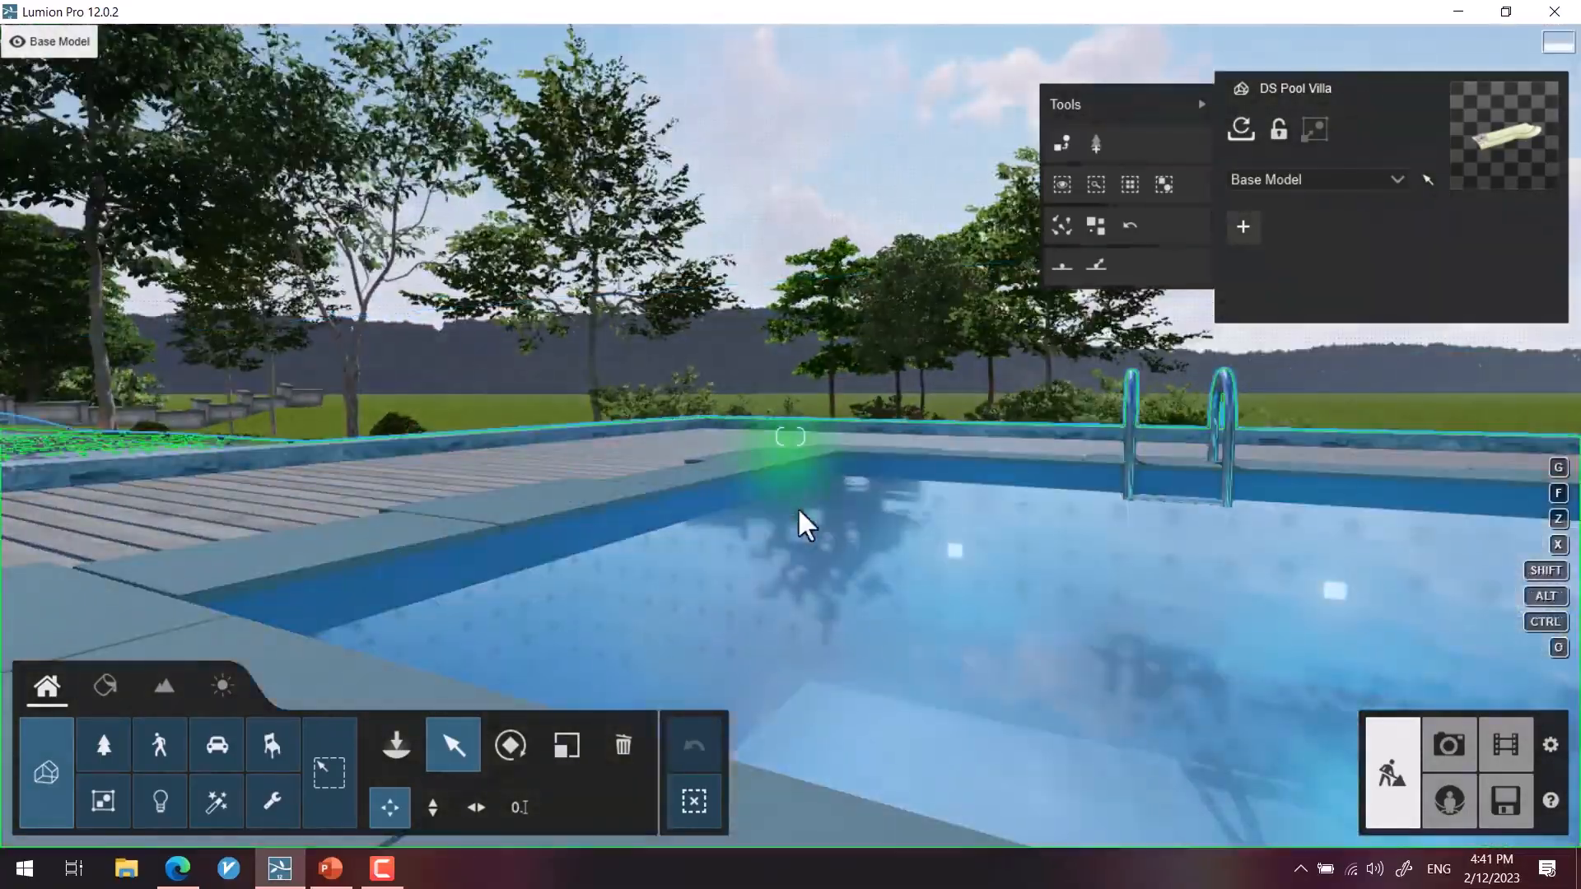
# Step: Turn back from the pool to the terrace steps, rise and back away to view the house front
pyautogui.moveTo(796, 519)
pyautogui.mouseDown(button='right')
pyautogui.moveTo(790, 436)
pyautogui.moveTo(788, 515)
pyautogui.mouseUp(button='right')
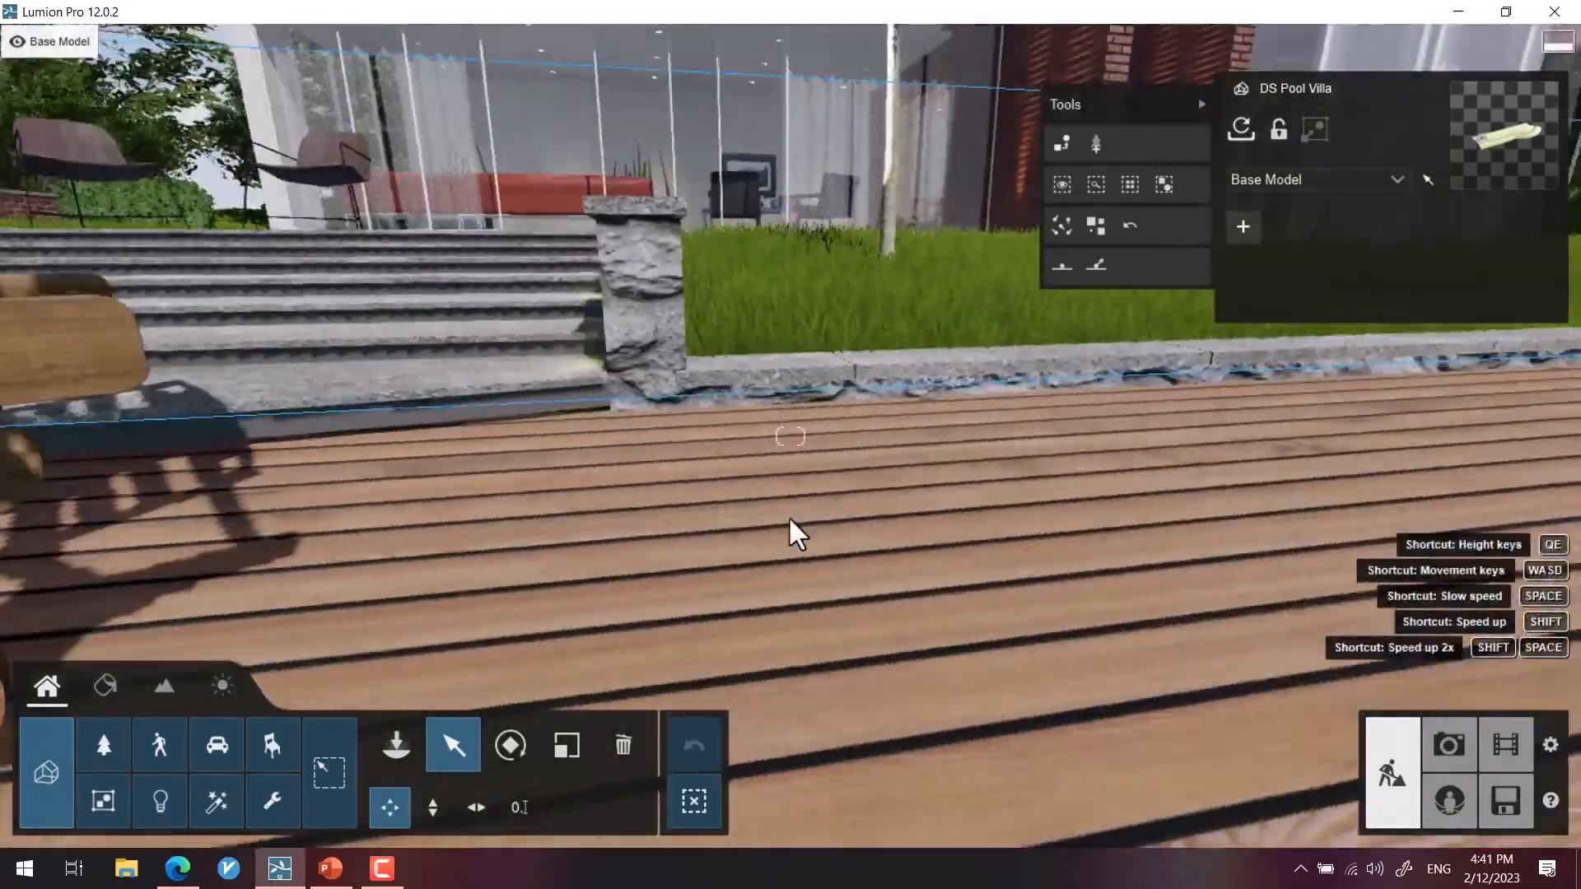
pyautogui.press('e')
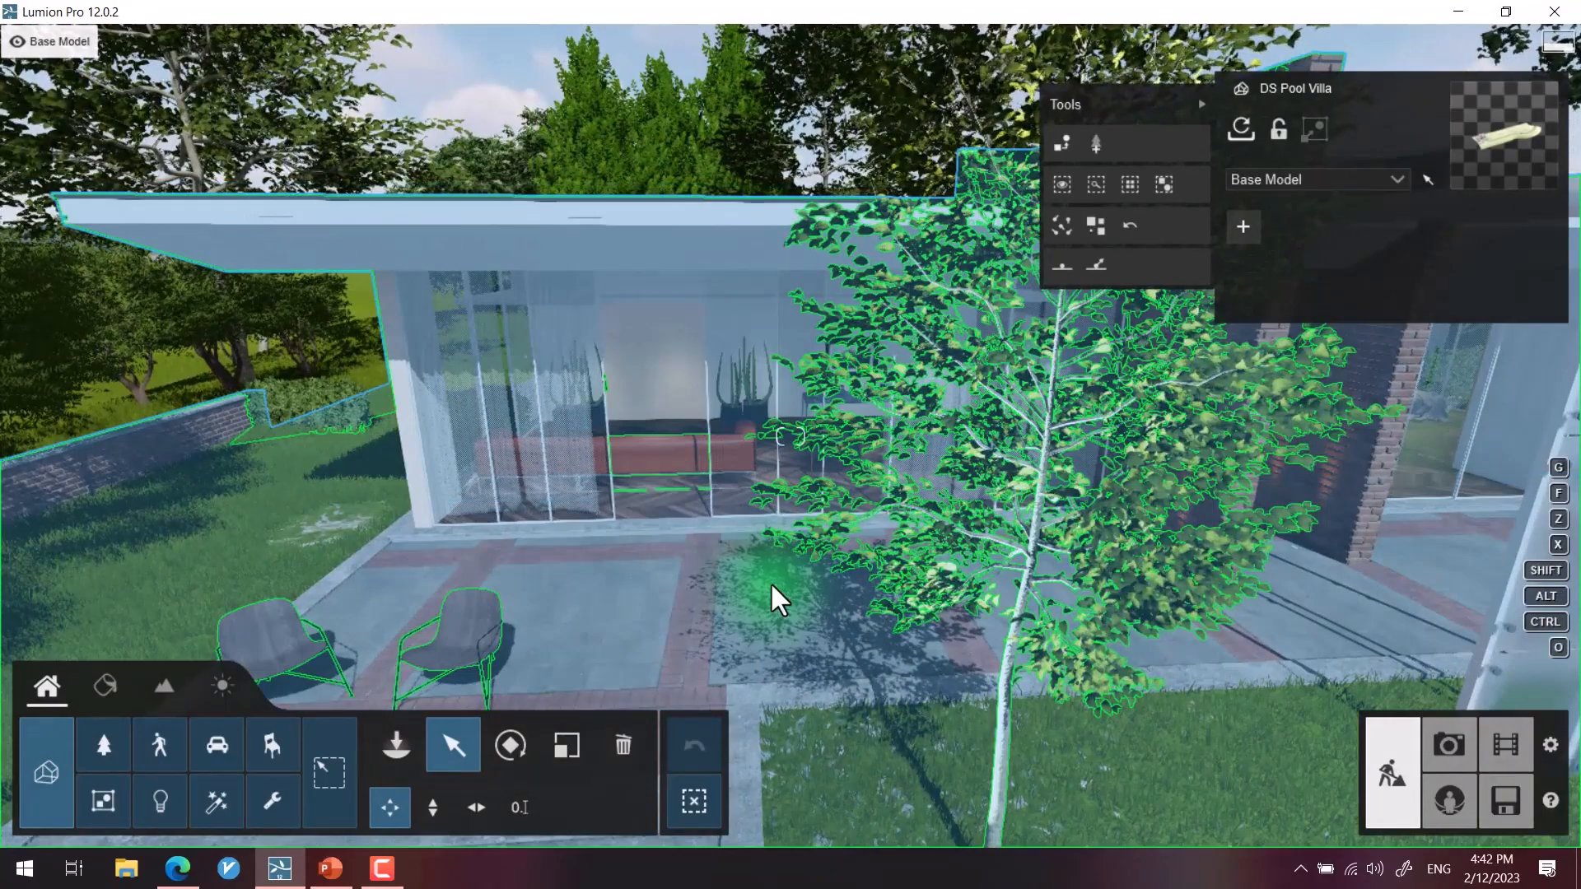
pyautogui.press('s')
pyautogui.moveTo(696, 575); pyautogui.dragTo(890, 553, button='right')
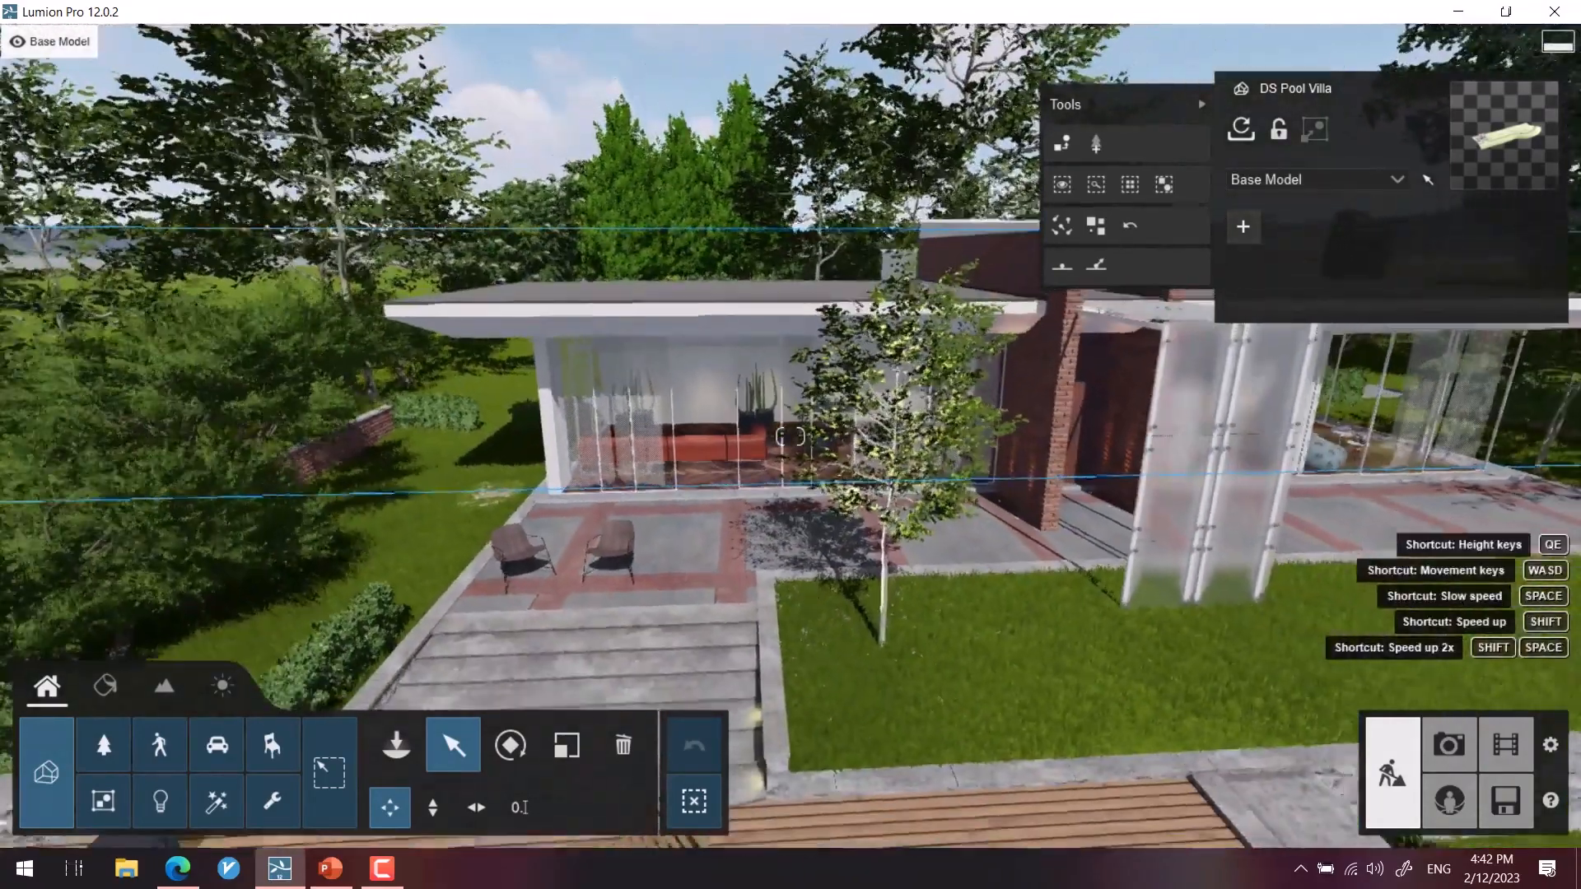
# Step: Raise the camera slightly in front of the house and switch the content library to the nature category
pyautogui.press('e')
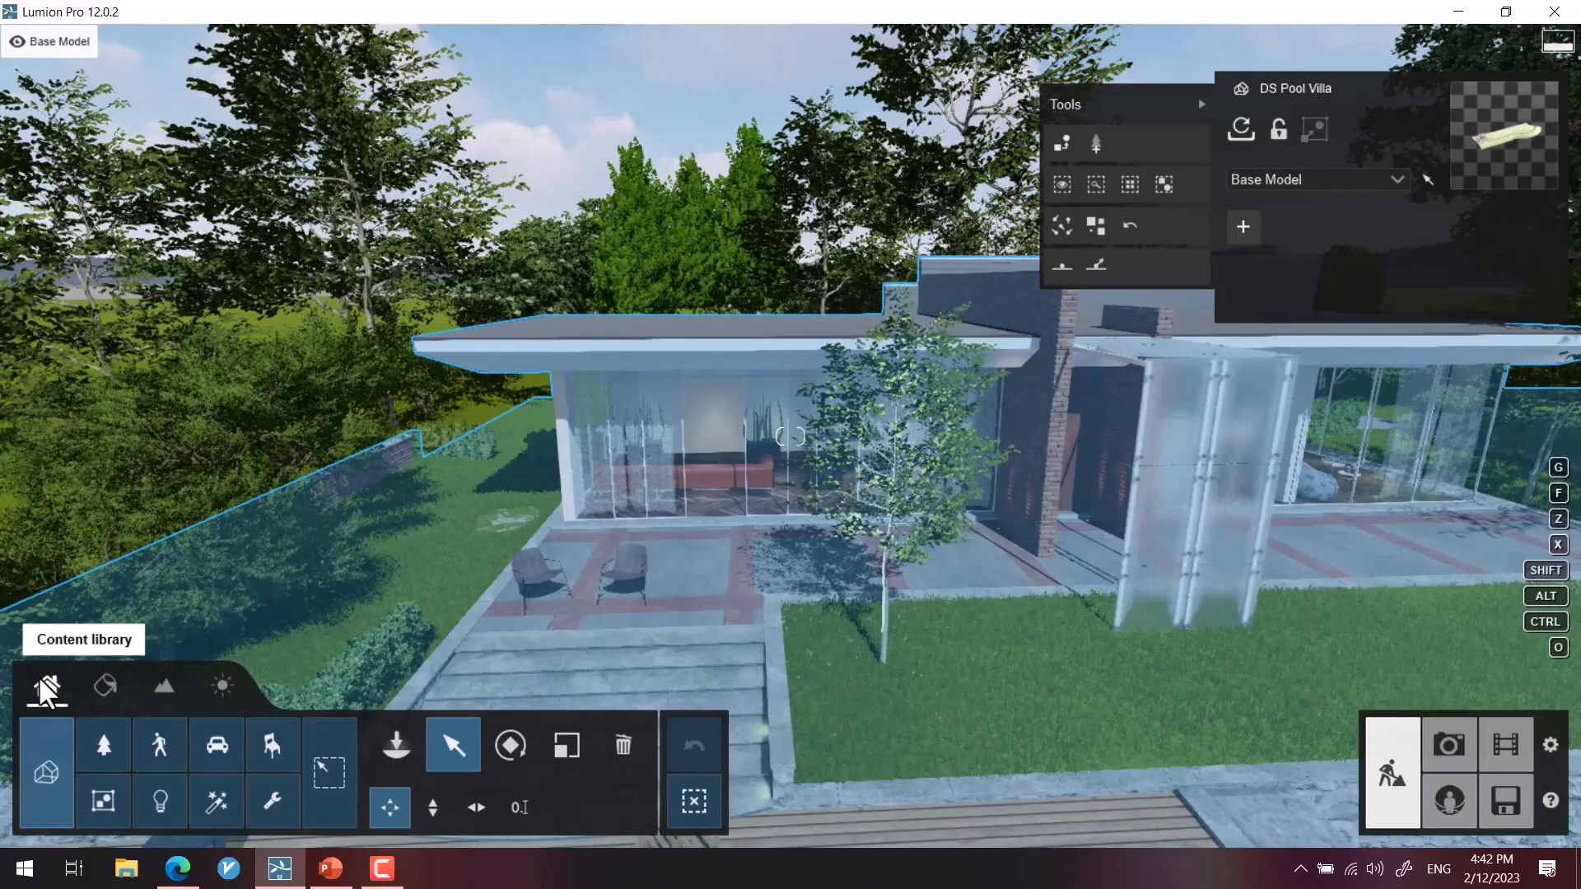
pyautogui.click(98, 773)
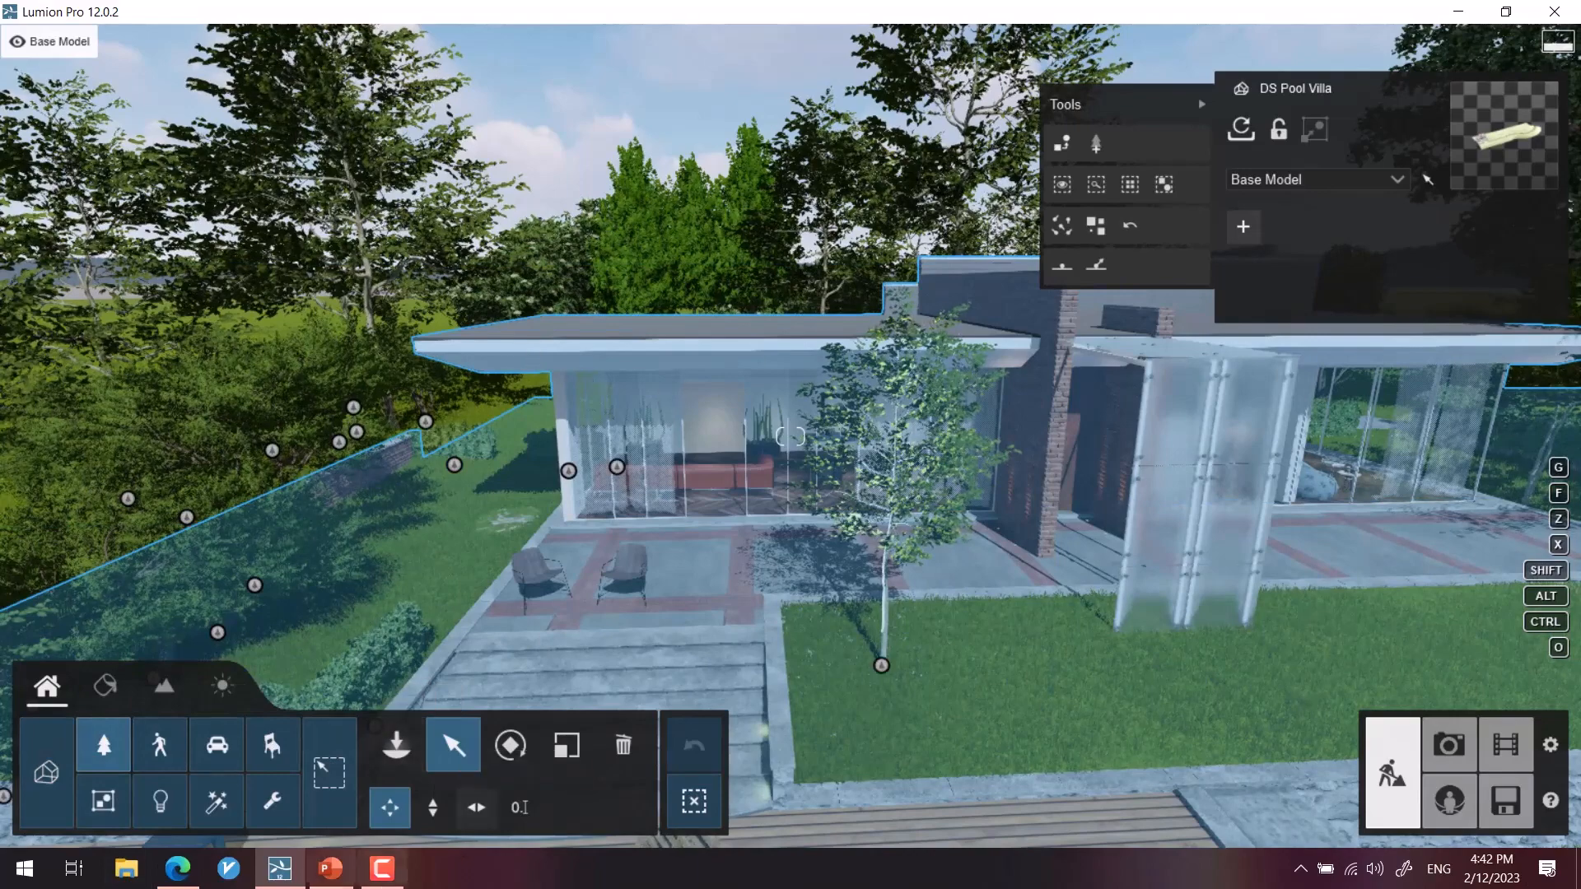
# Step: Switch the content library from nature to objects and one further category, and return to nature
pyautogui.moveTo(331, 868)
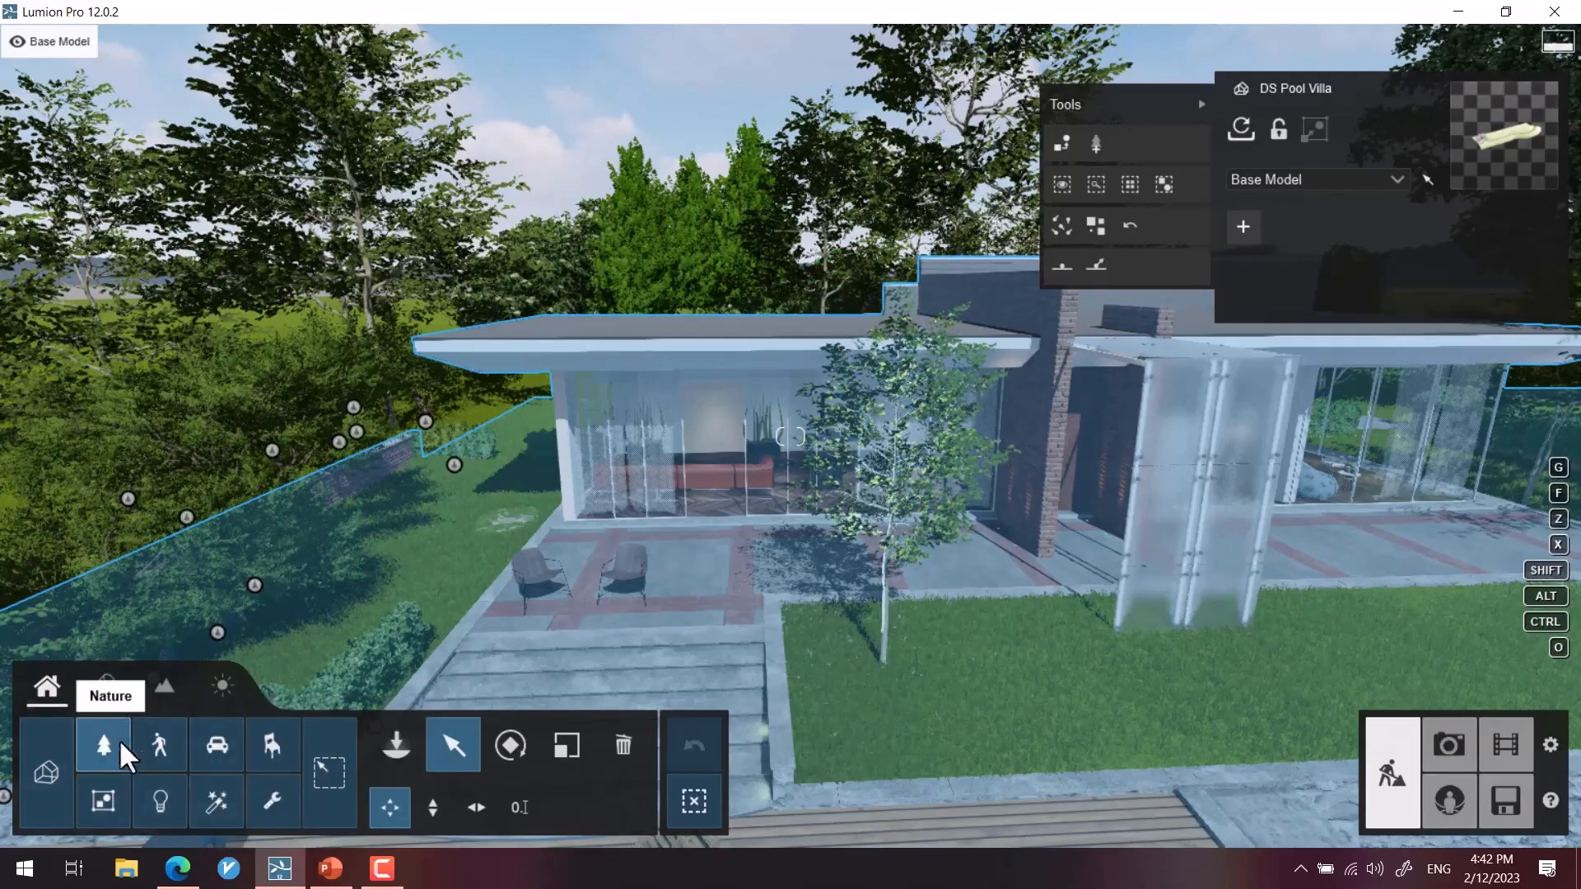
pyautogui.click(272, 745)
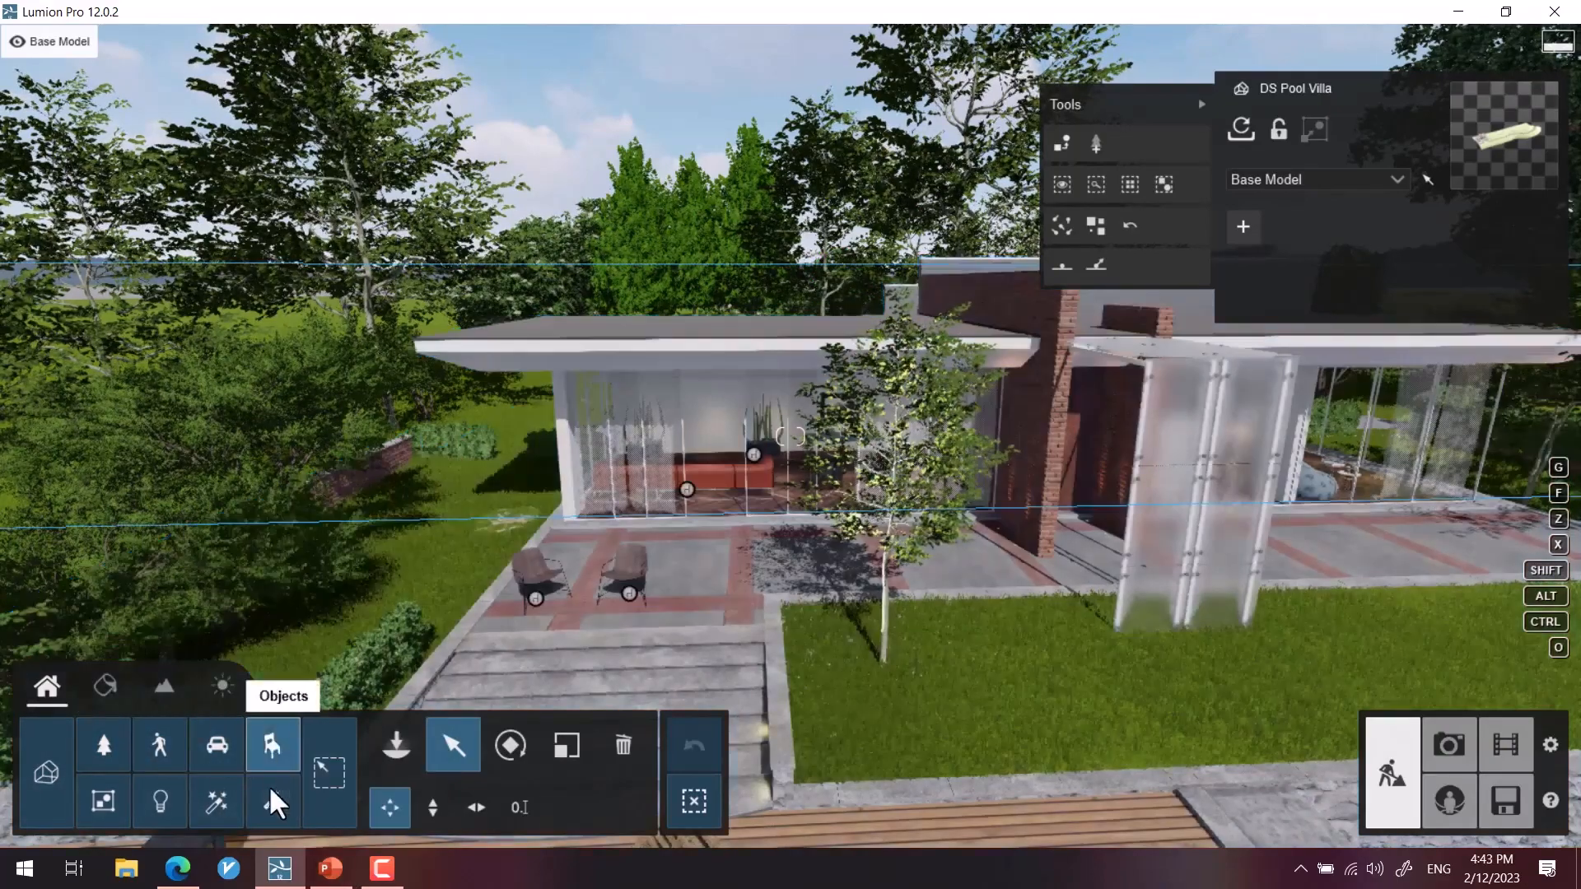
pyautogui.click(99, 802)
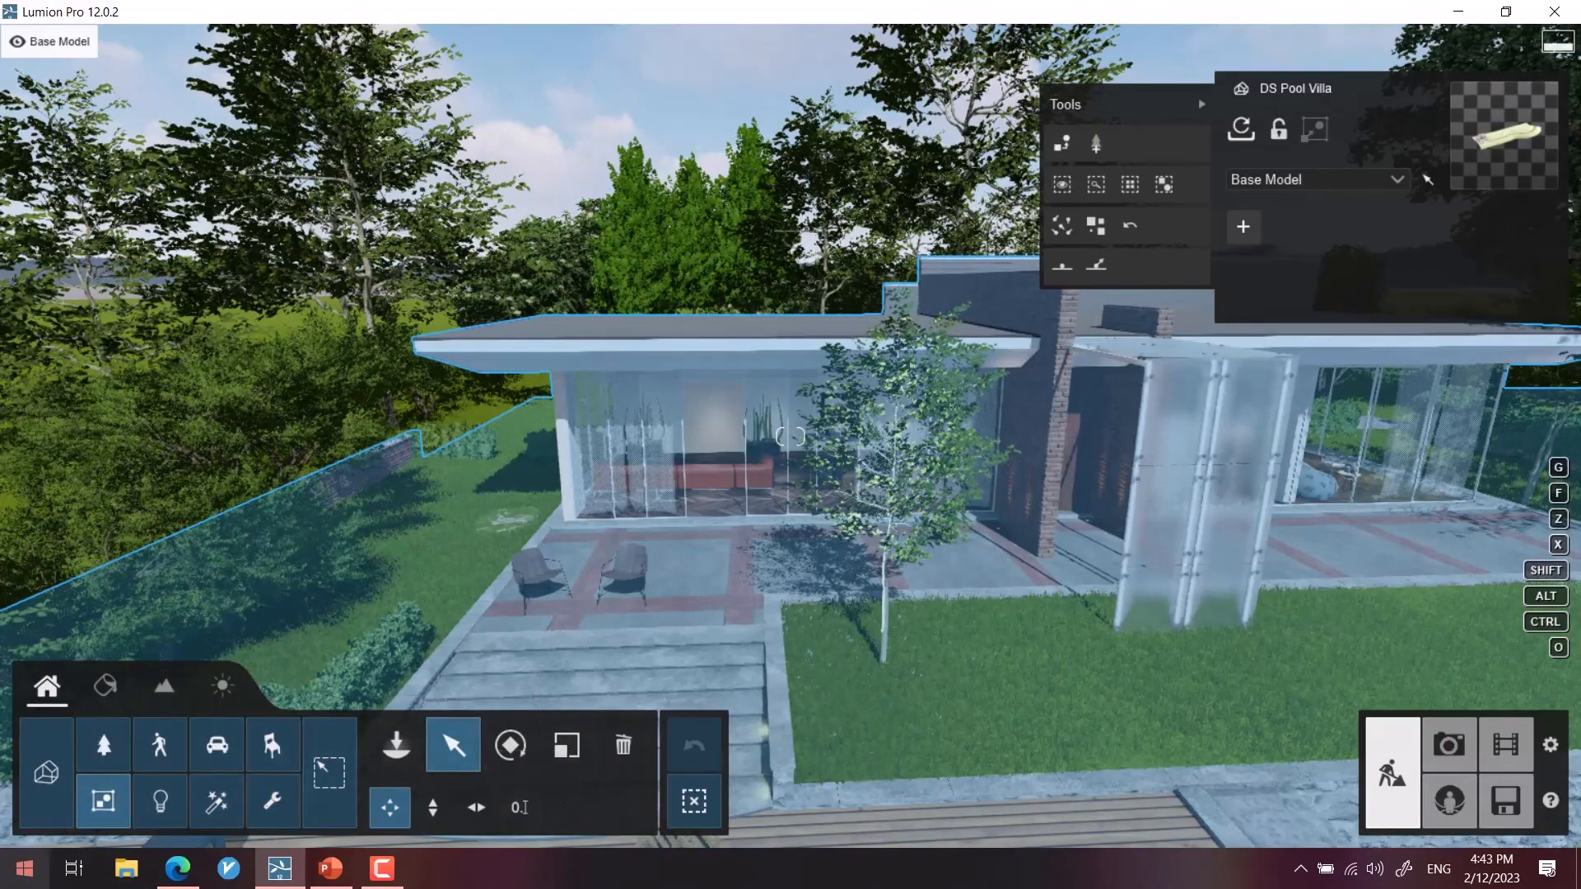
pyautogui.click(105, 745)
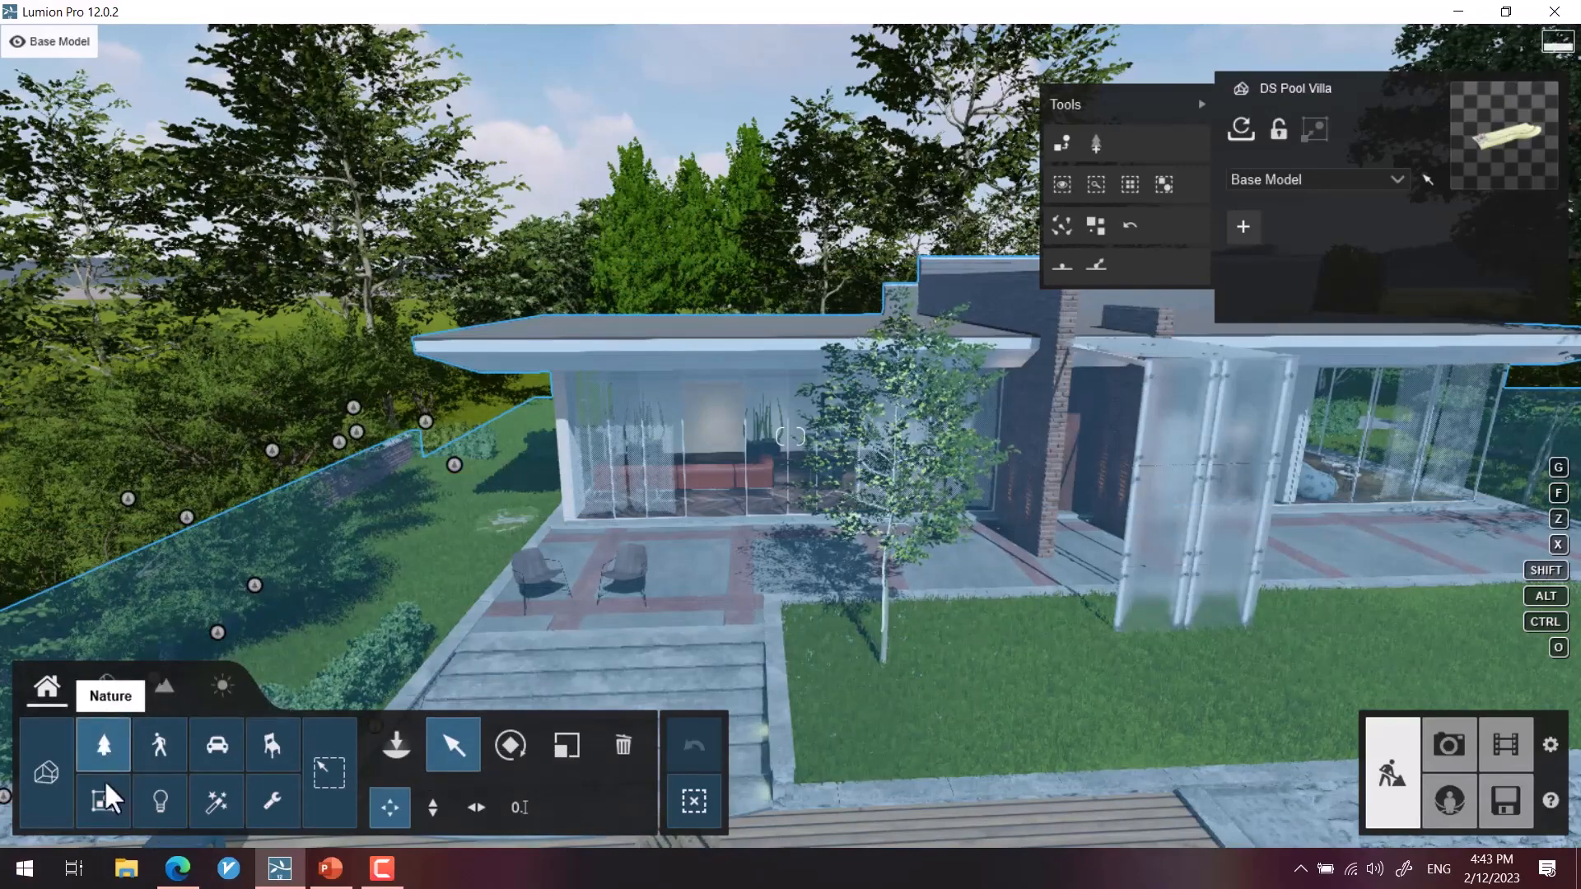
# Step: Browse the placeable nature items, including the plants group and several pages of broadleaf trees
pyautogui.click(392, 739)
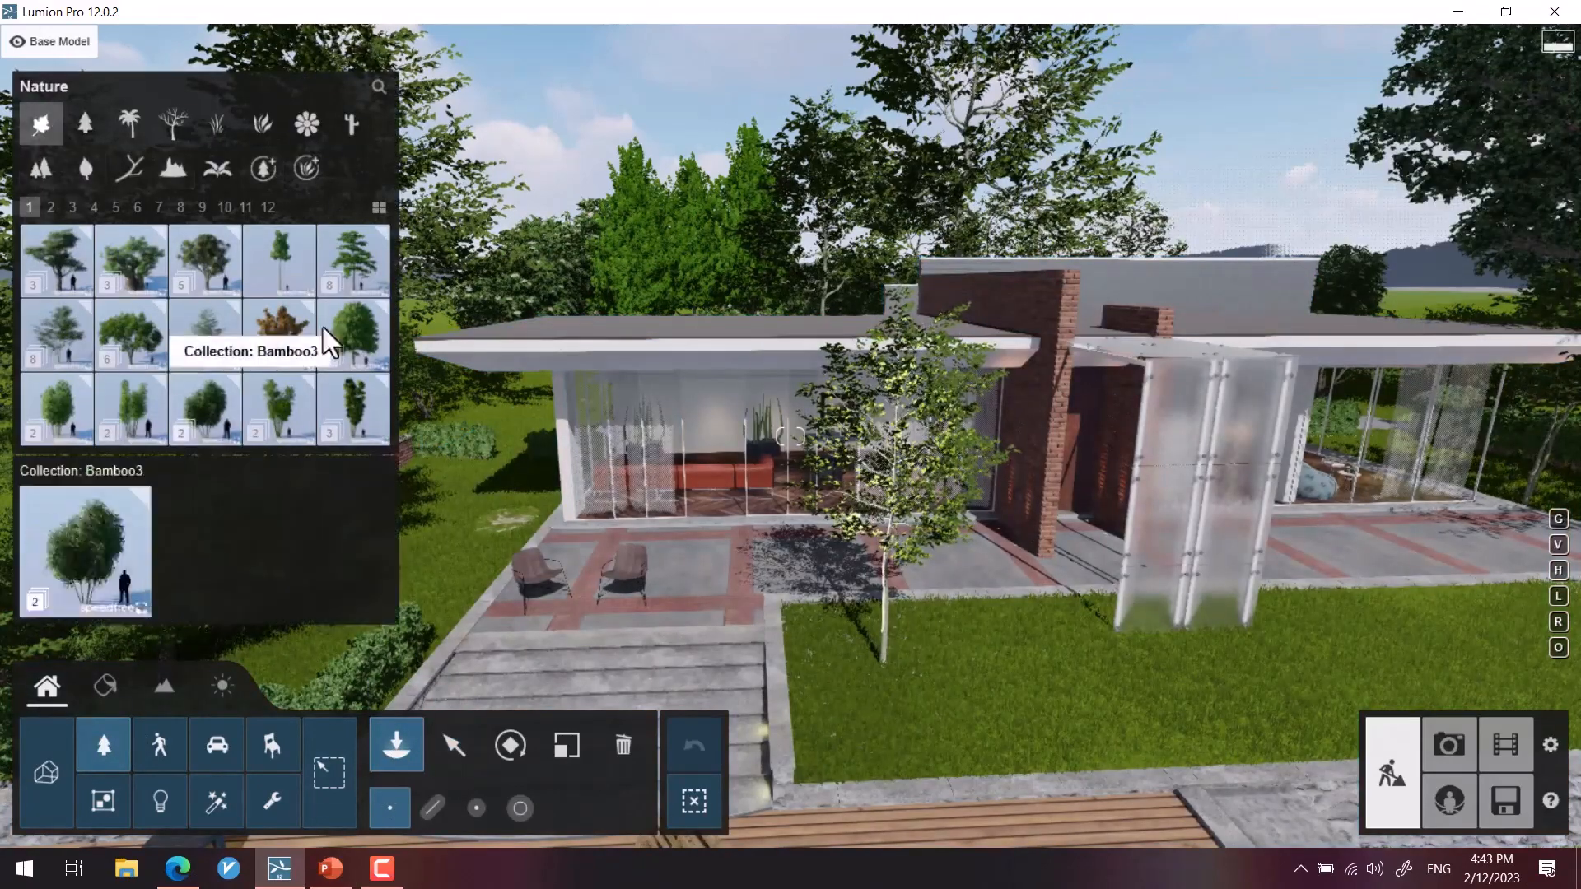
pyautogui.click(264, 125)
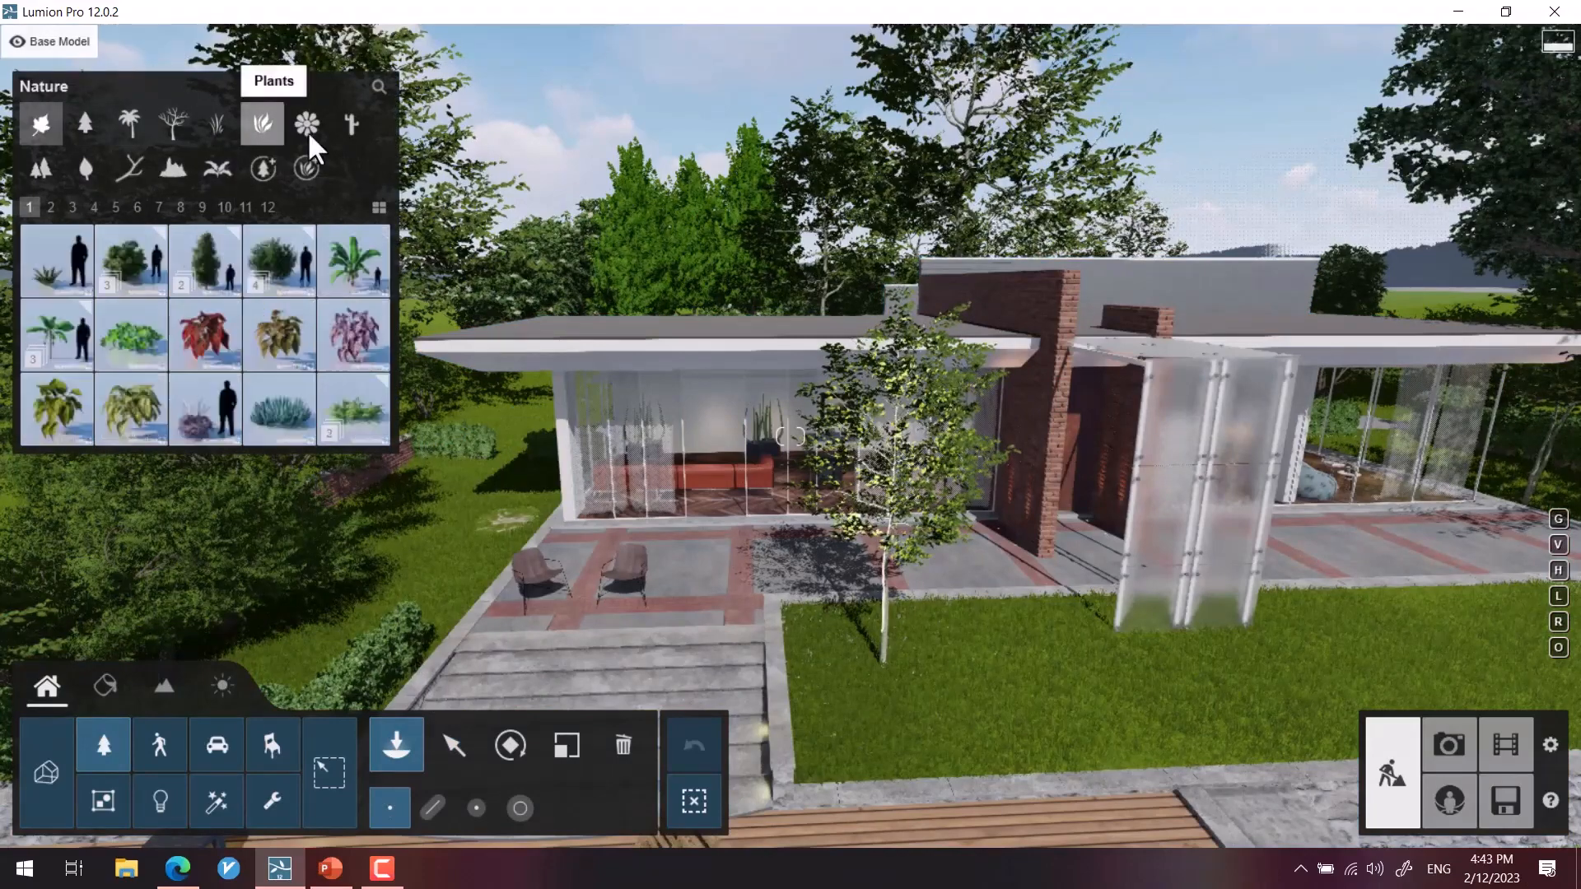
pyautogui.click(41, 124)
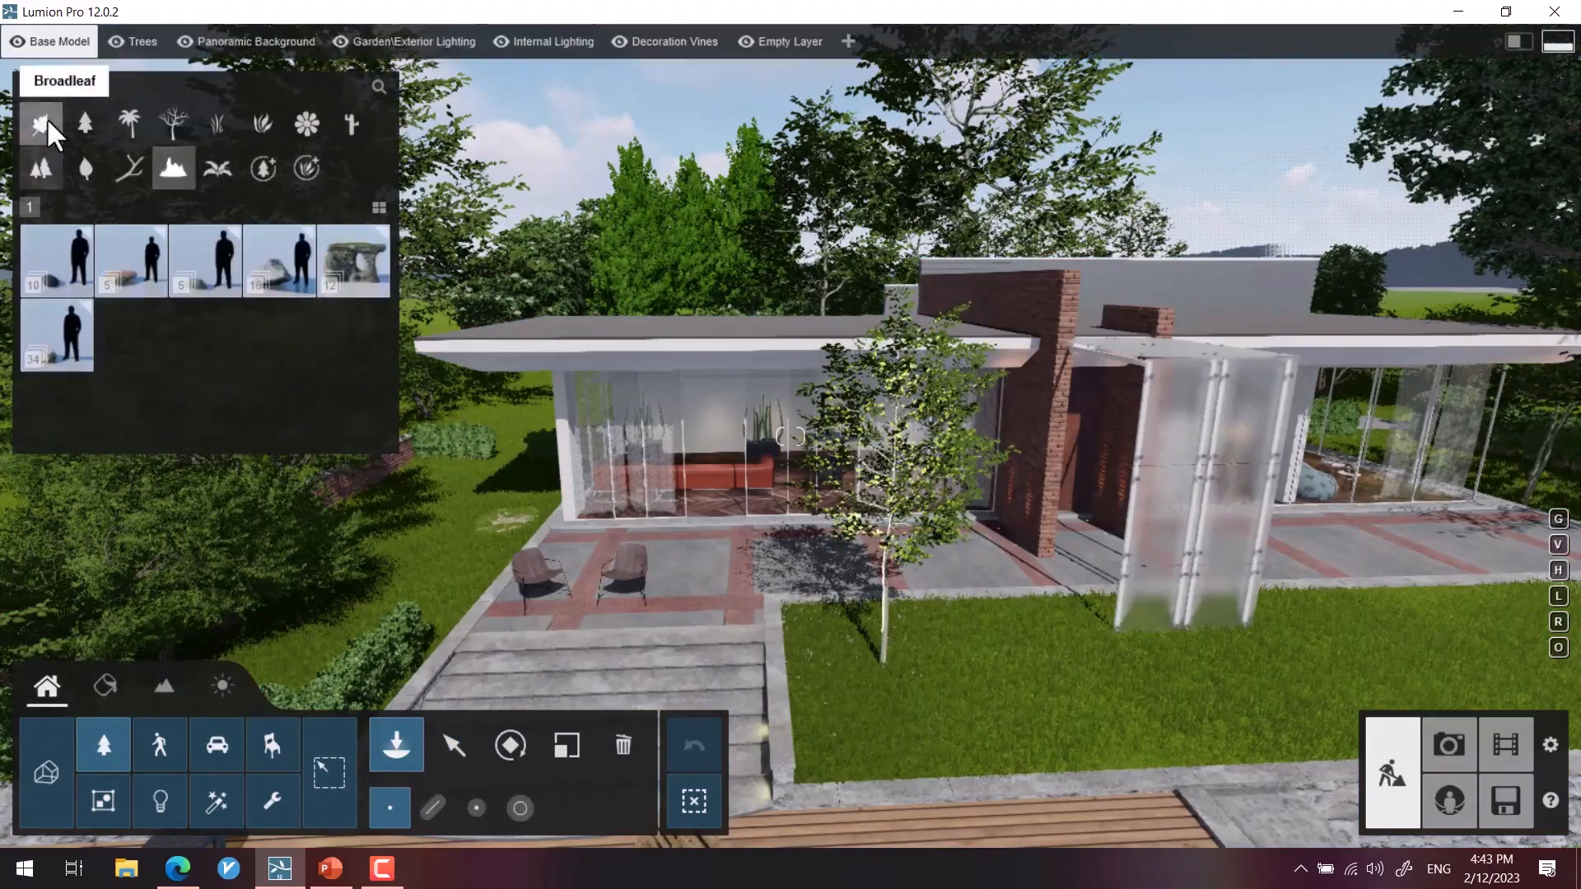
pyautogui.click(133, 206)
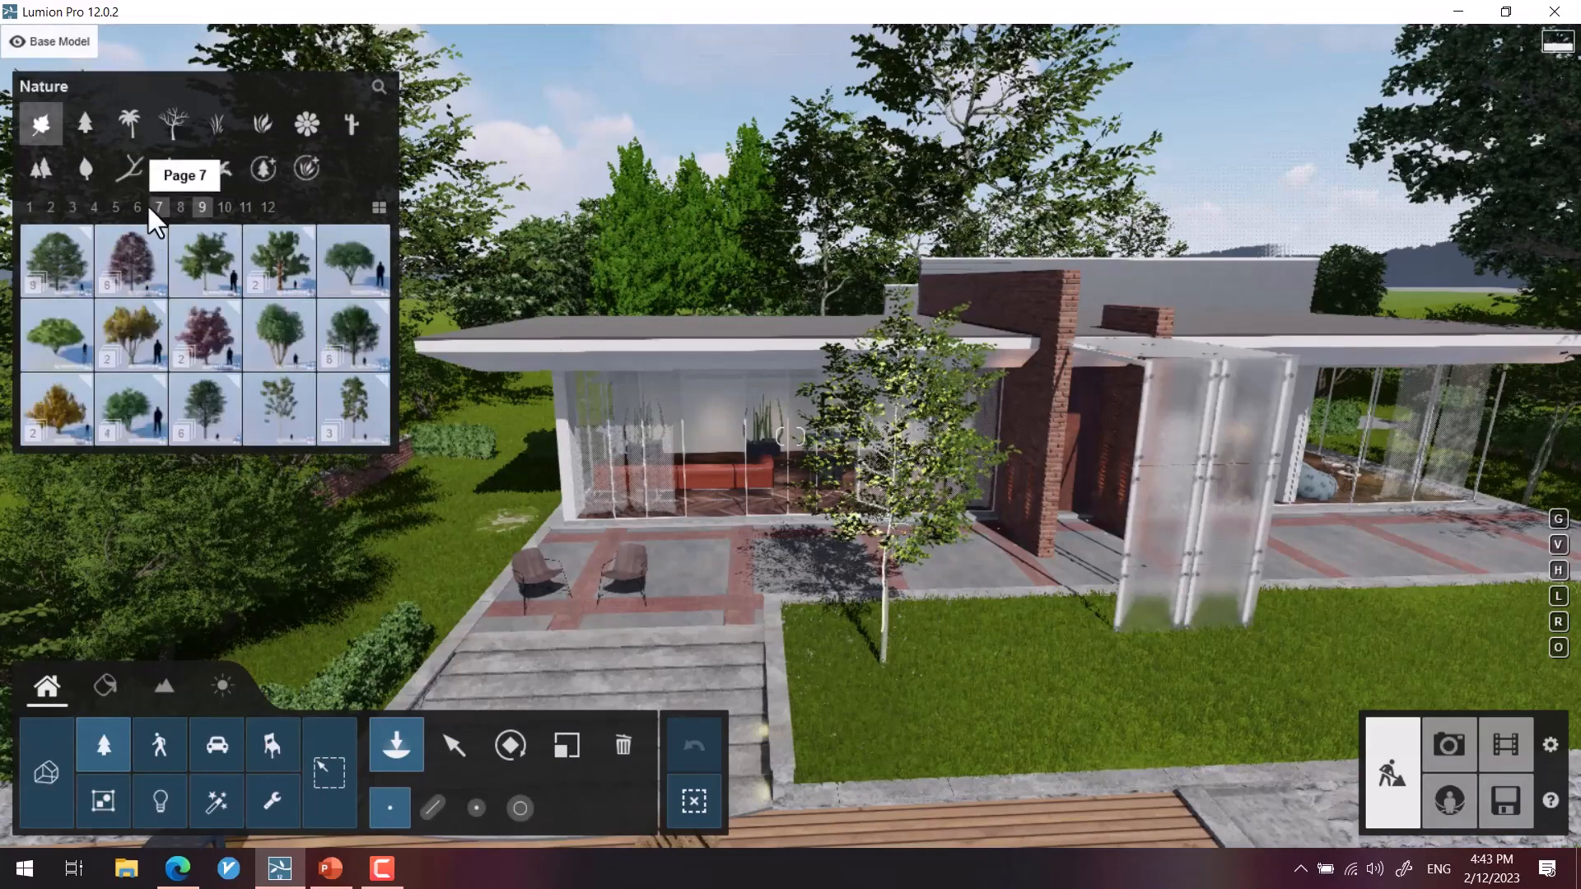
pyautogui.click(91, 206)
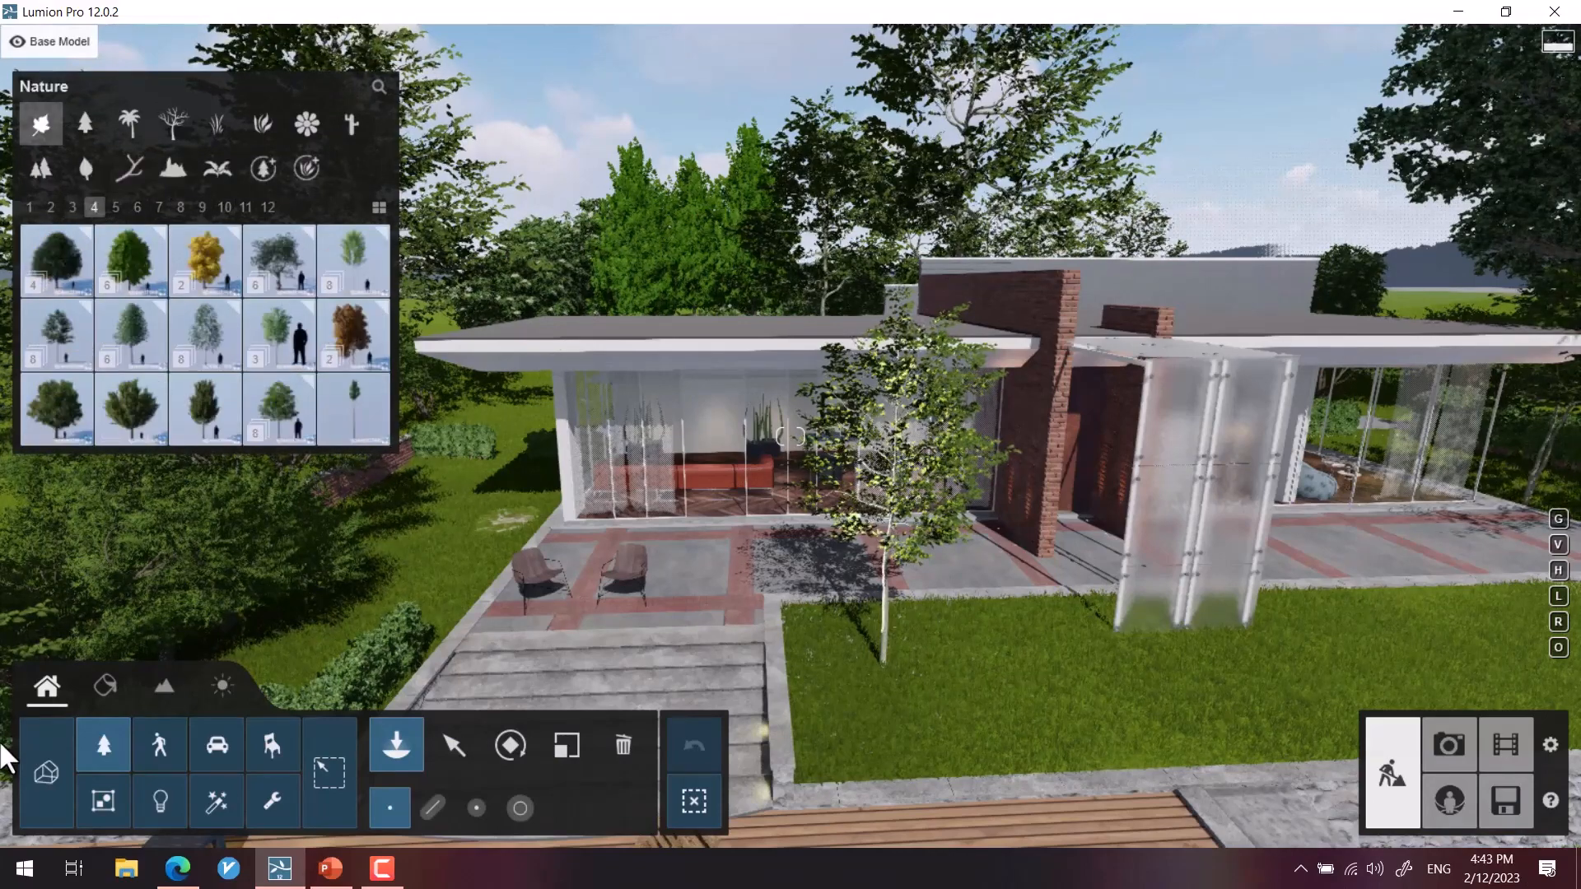
# Step: Try the select, rotate, scale and delete modes in turn, and return to placement with the People and Animals library
pyautogui.click(473, 737)
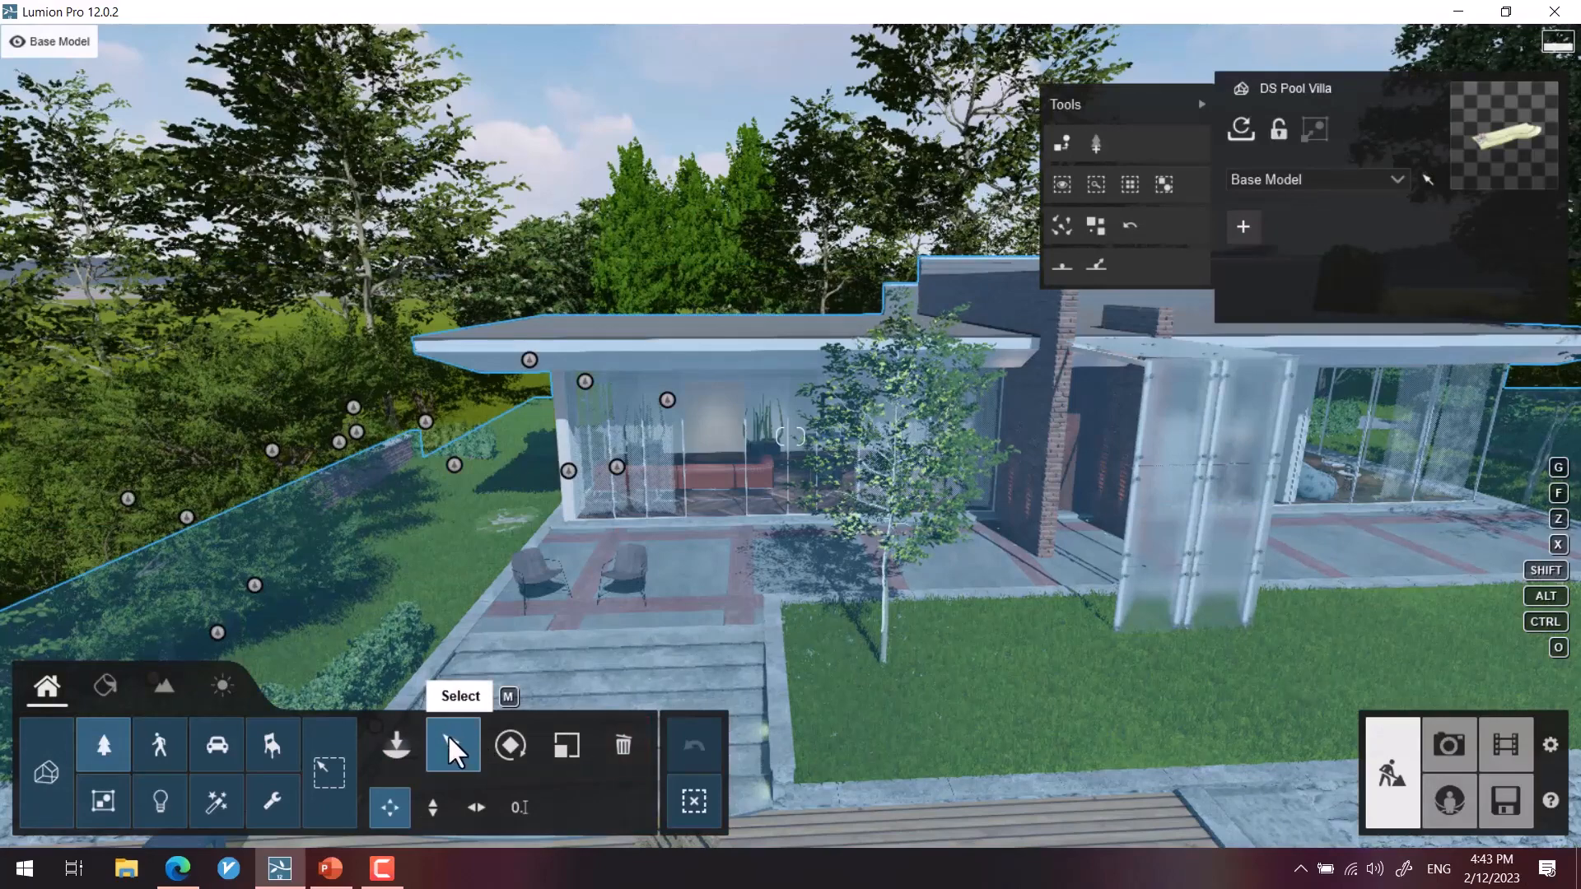
pyautogui.click(506, 746)
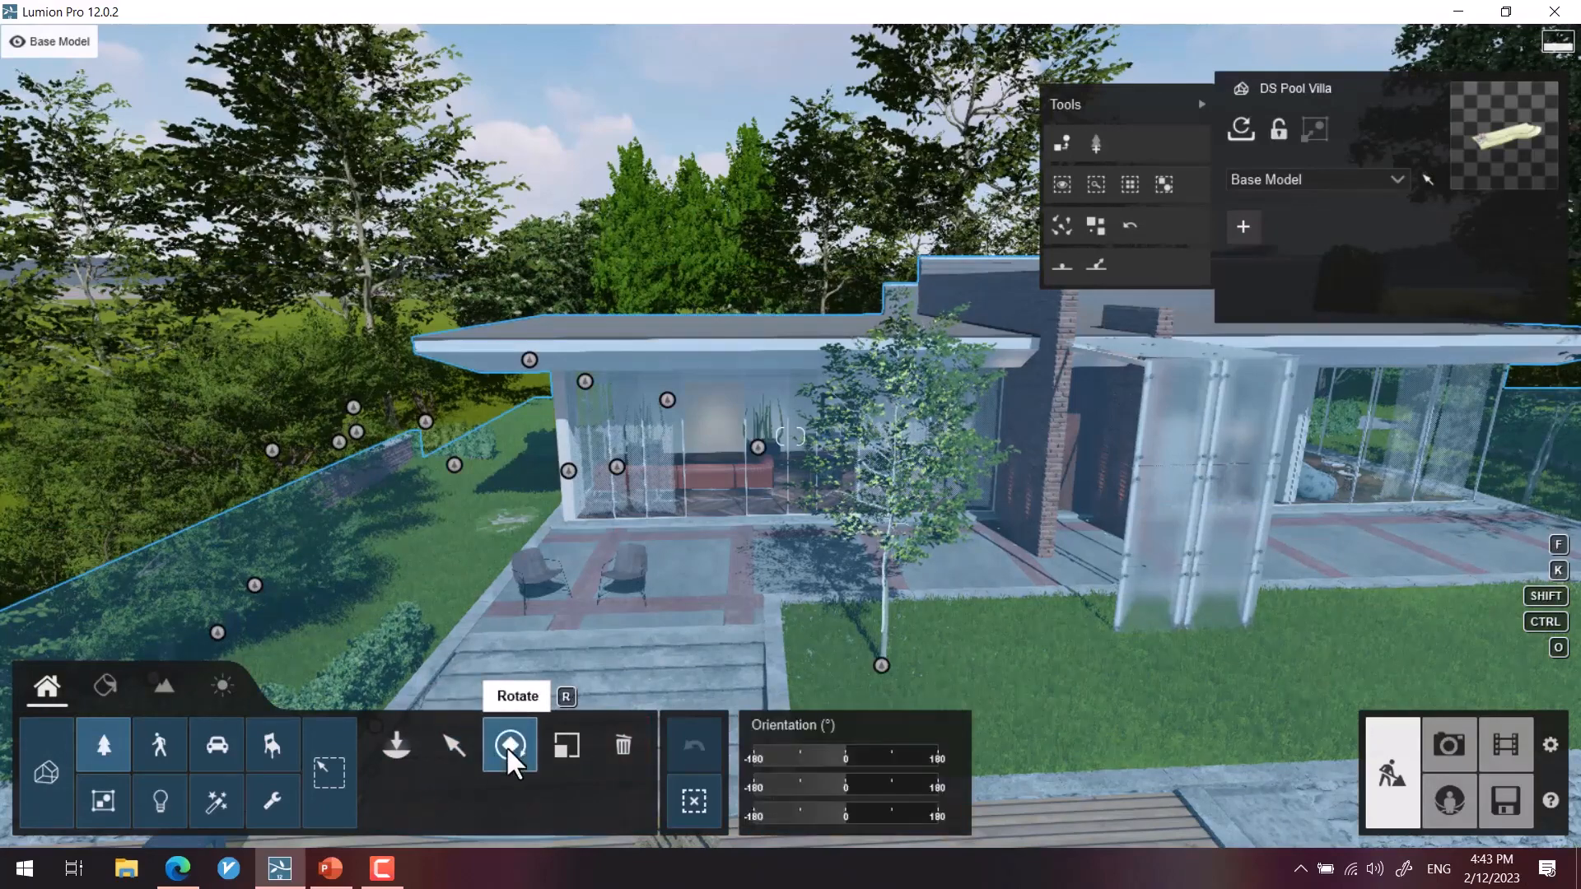
pyautogui.click(558, 746)
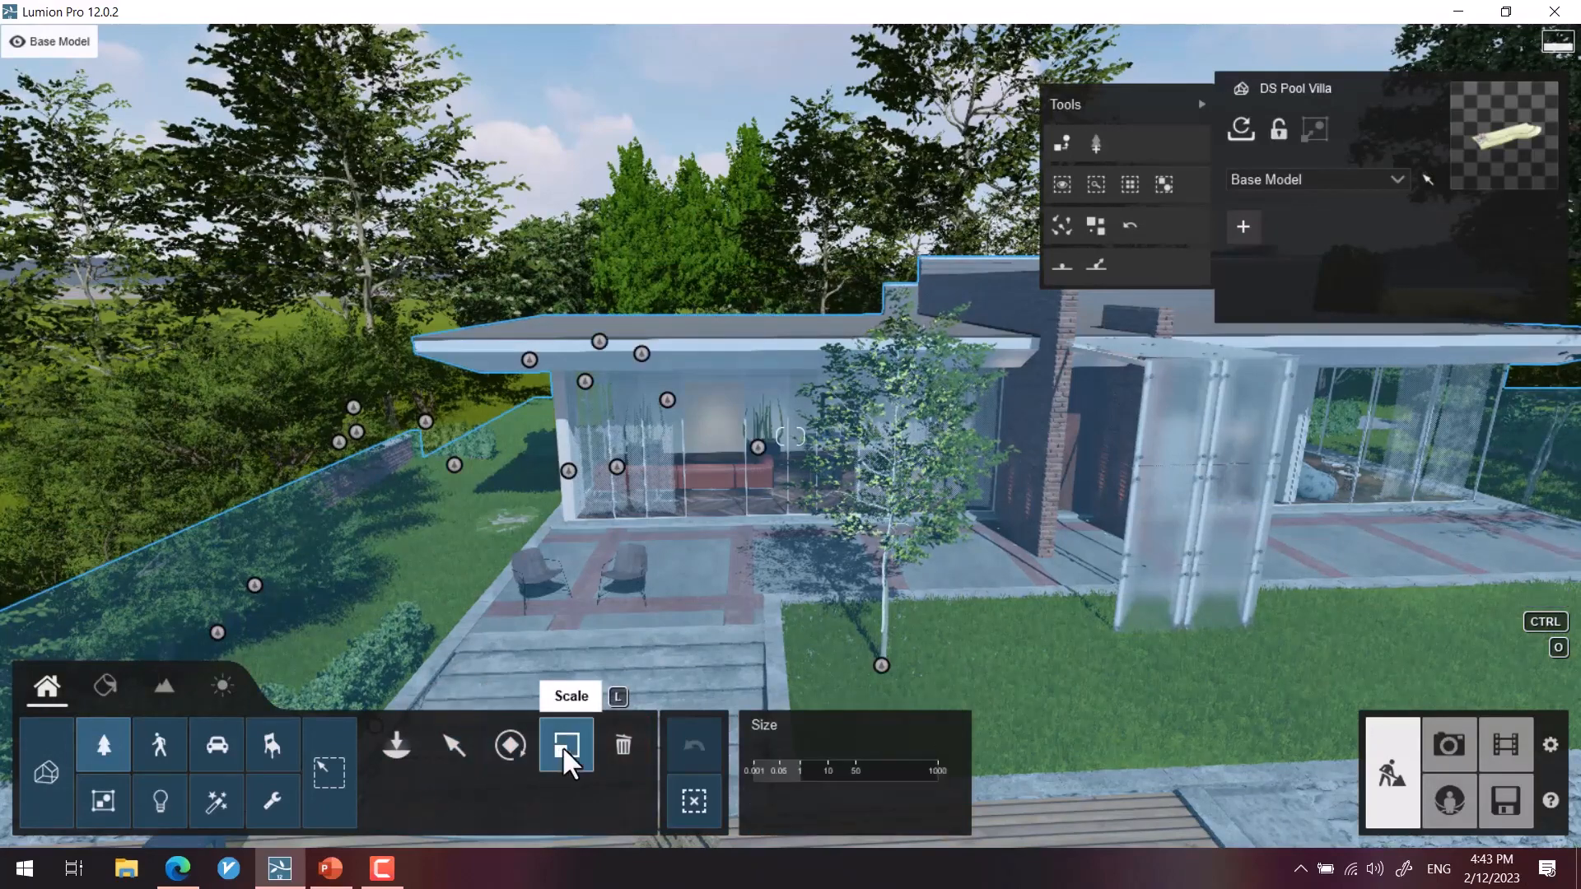
pyautogui.click(621, 745)
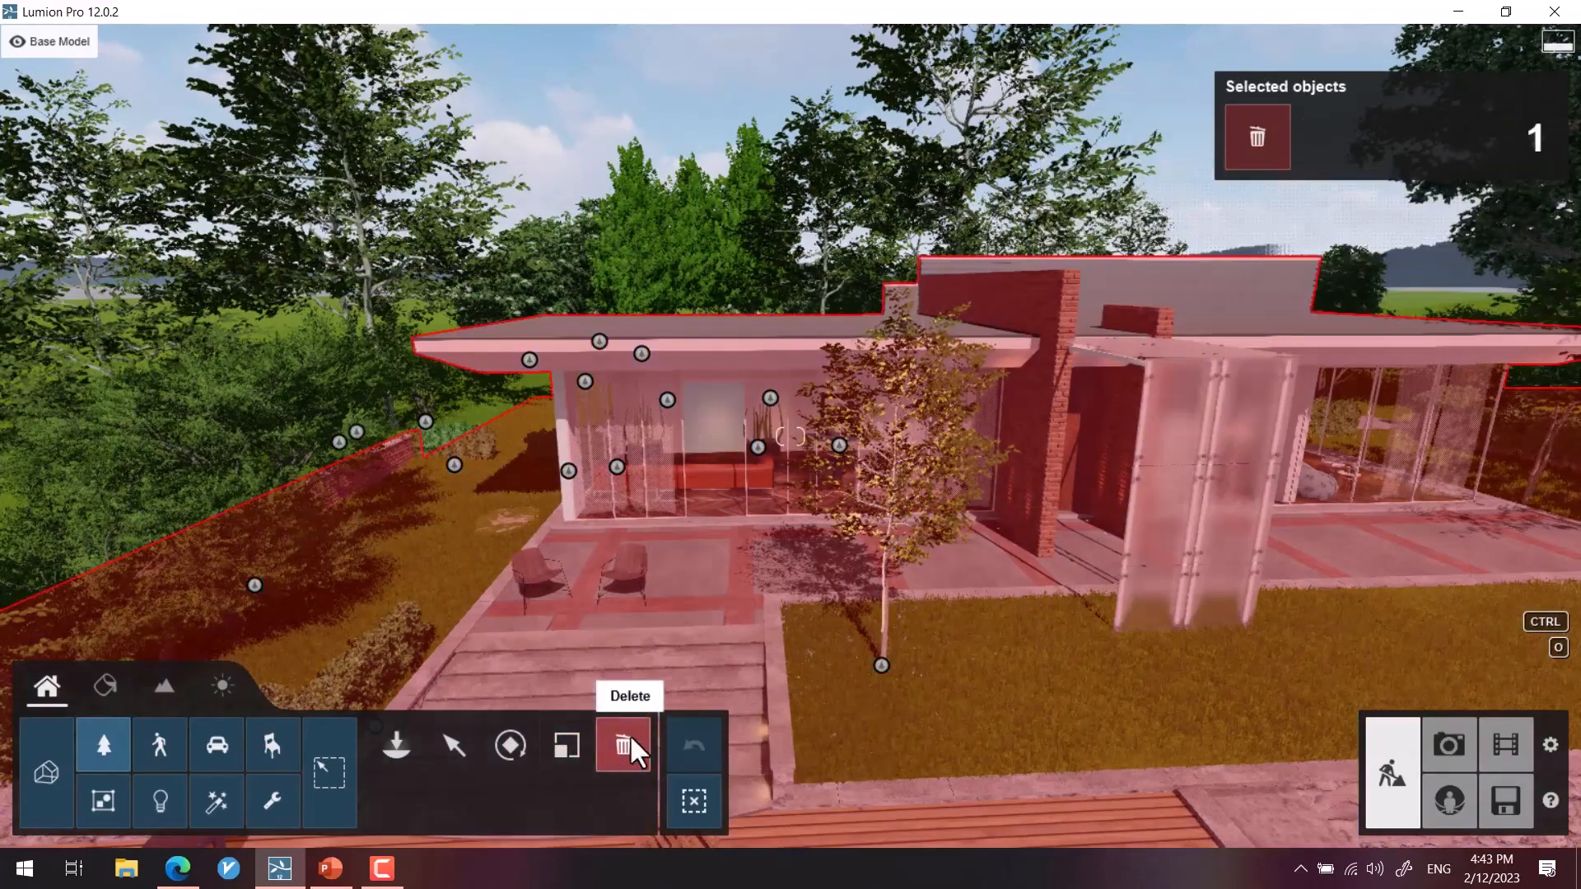
pyautogui.click(392, 744)
pyautogui.click(160, 745)
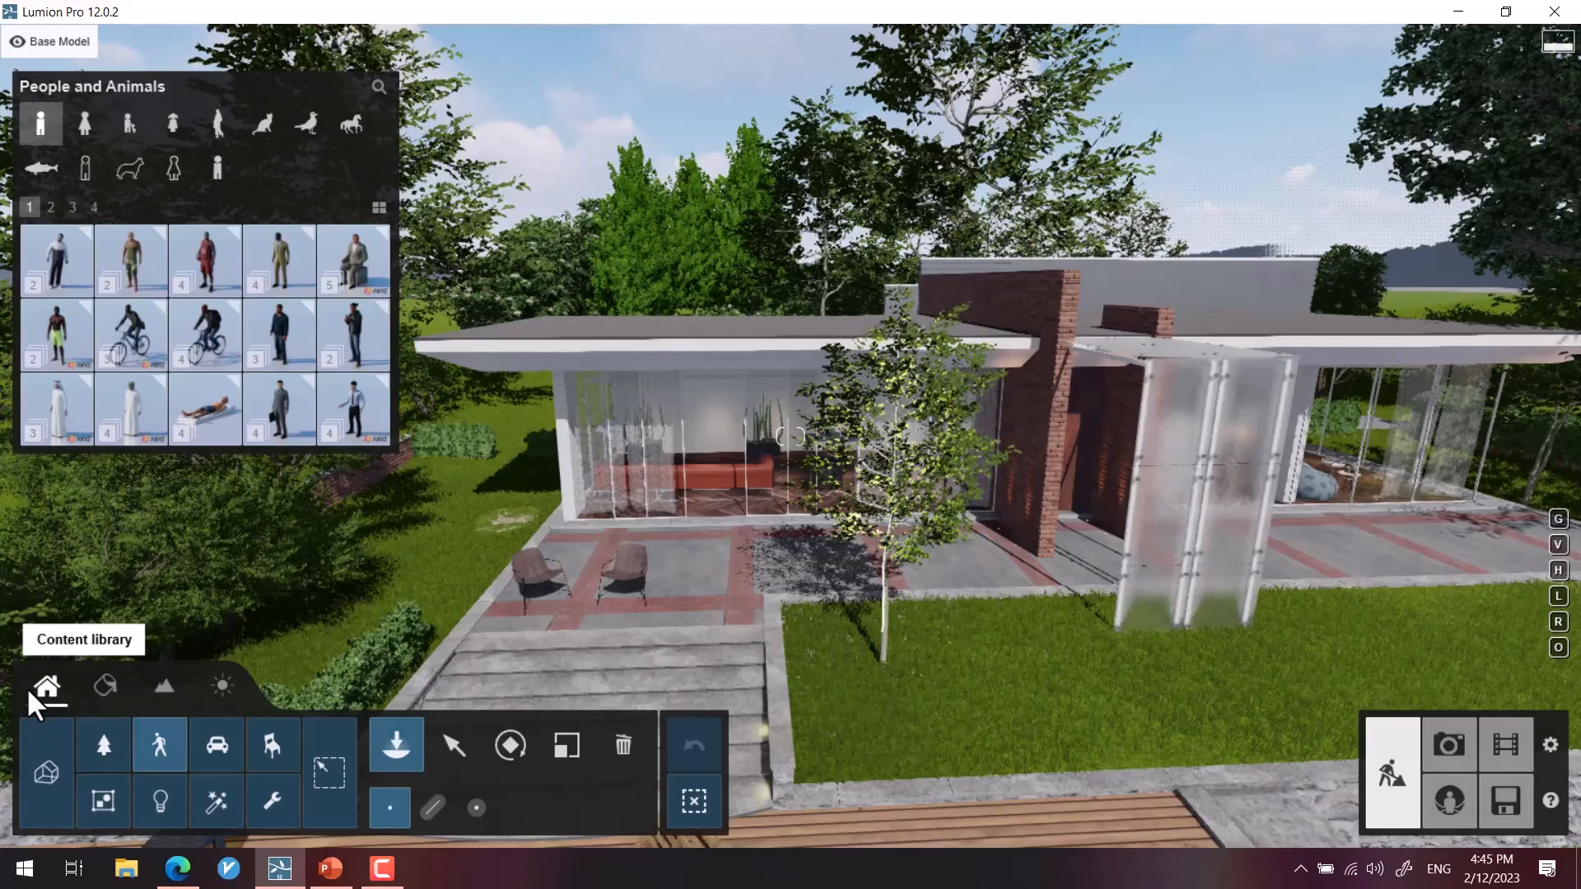
# Step: Hide and show the Trees layer, looking across the grounds and back at the house to compare the scene
pyautogui.moveTo(140, 34)
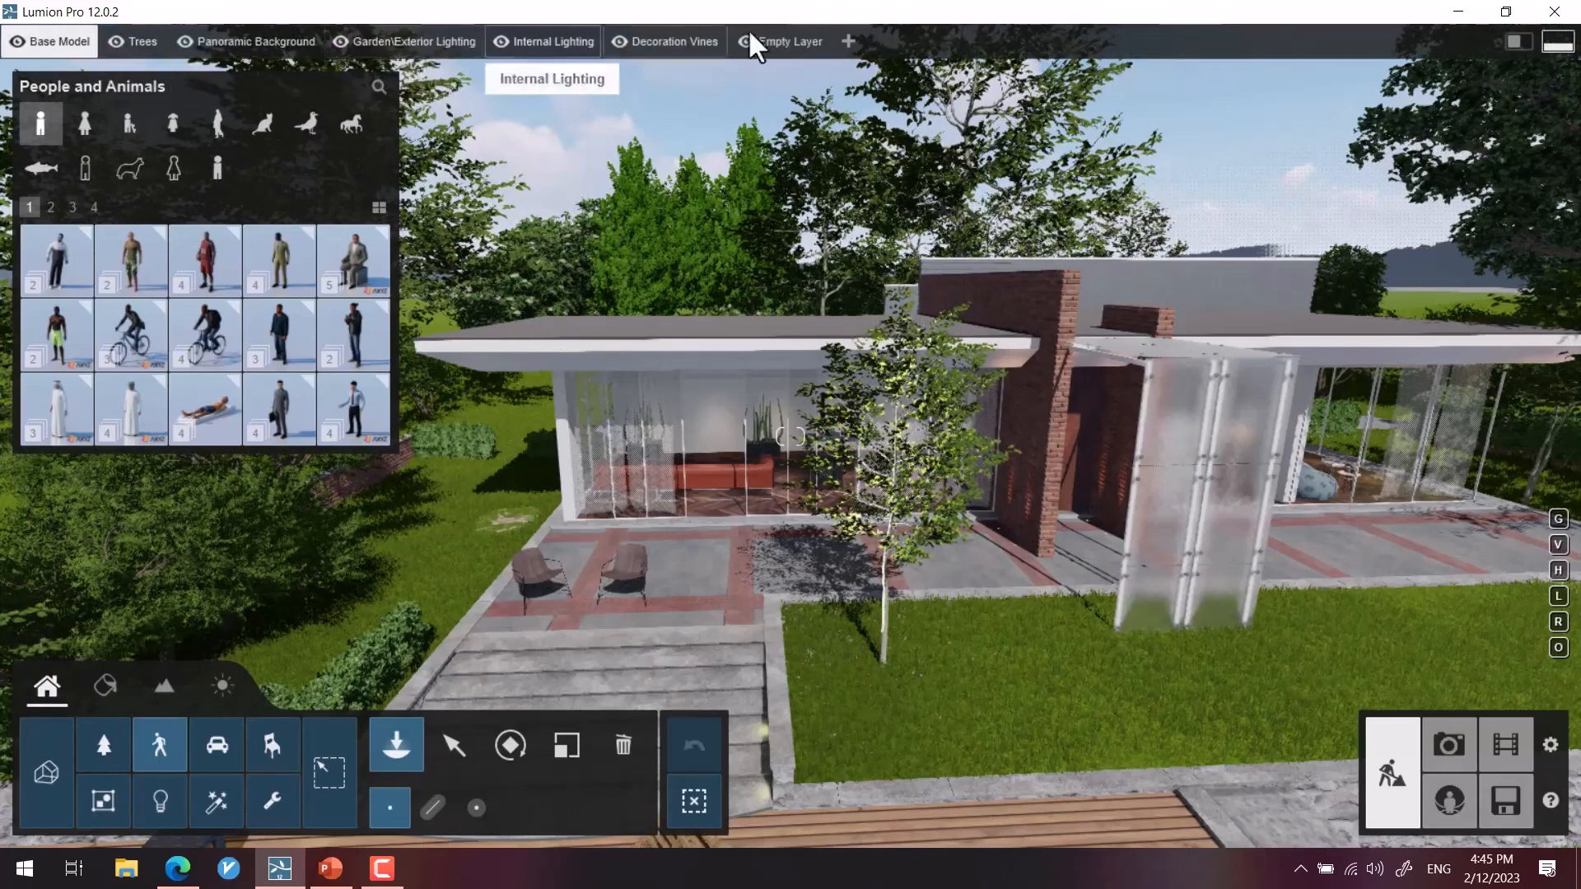
pyautogui.click(115, 37)
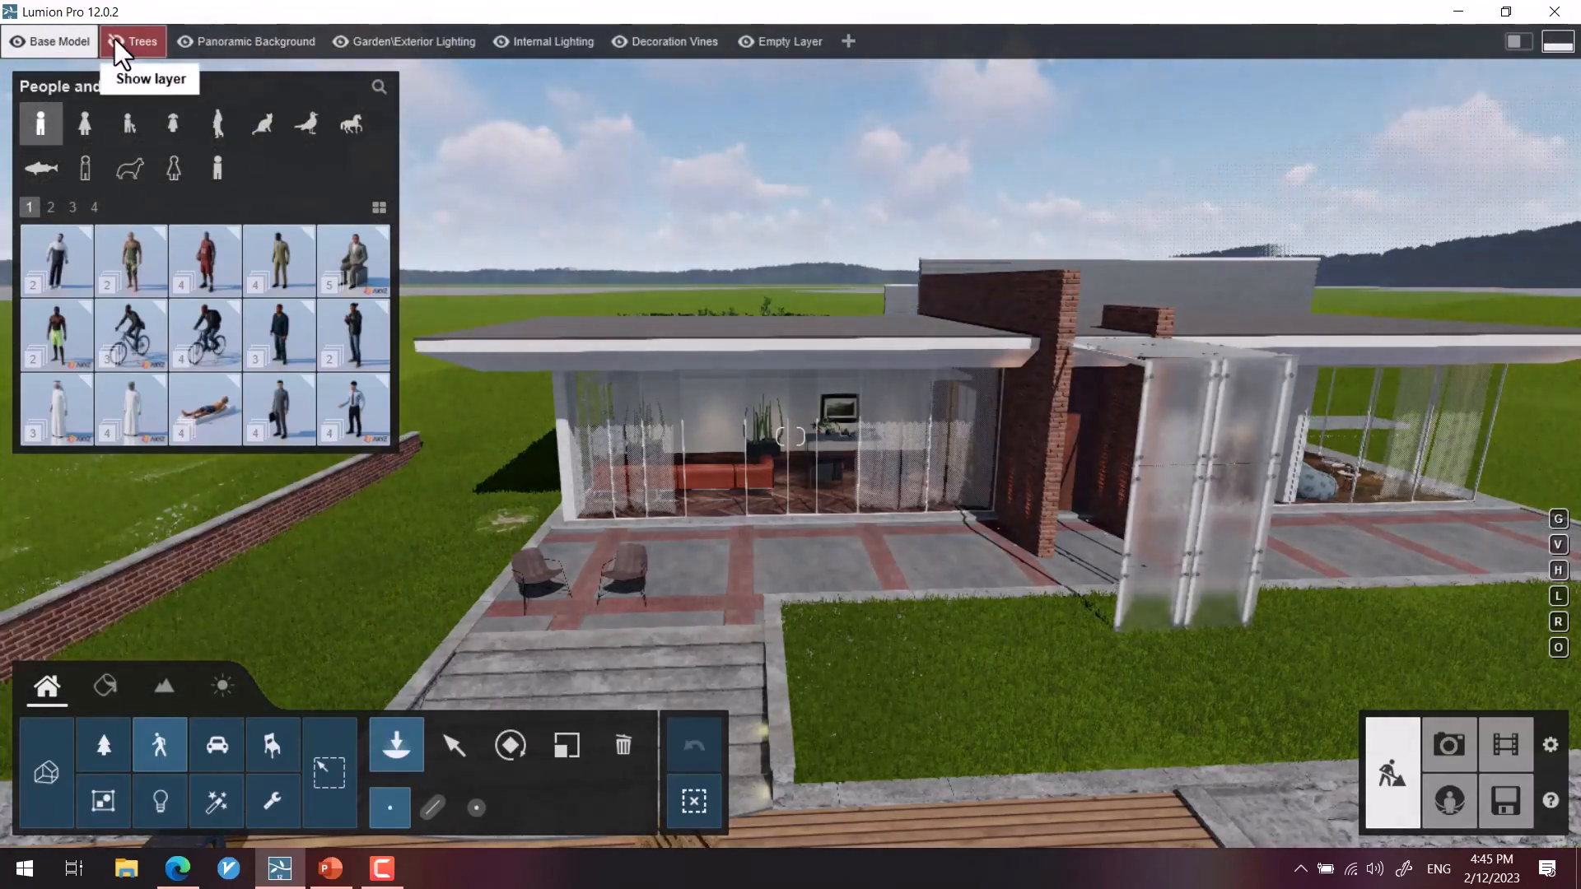
pyautogui.click(115, 38)
pyautogui.click(115, 38)
pyautogui.moveTo(791, 437); pyautogui.dragTo(1152, 461, button='right')
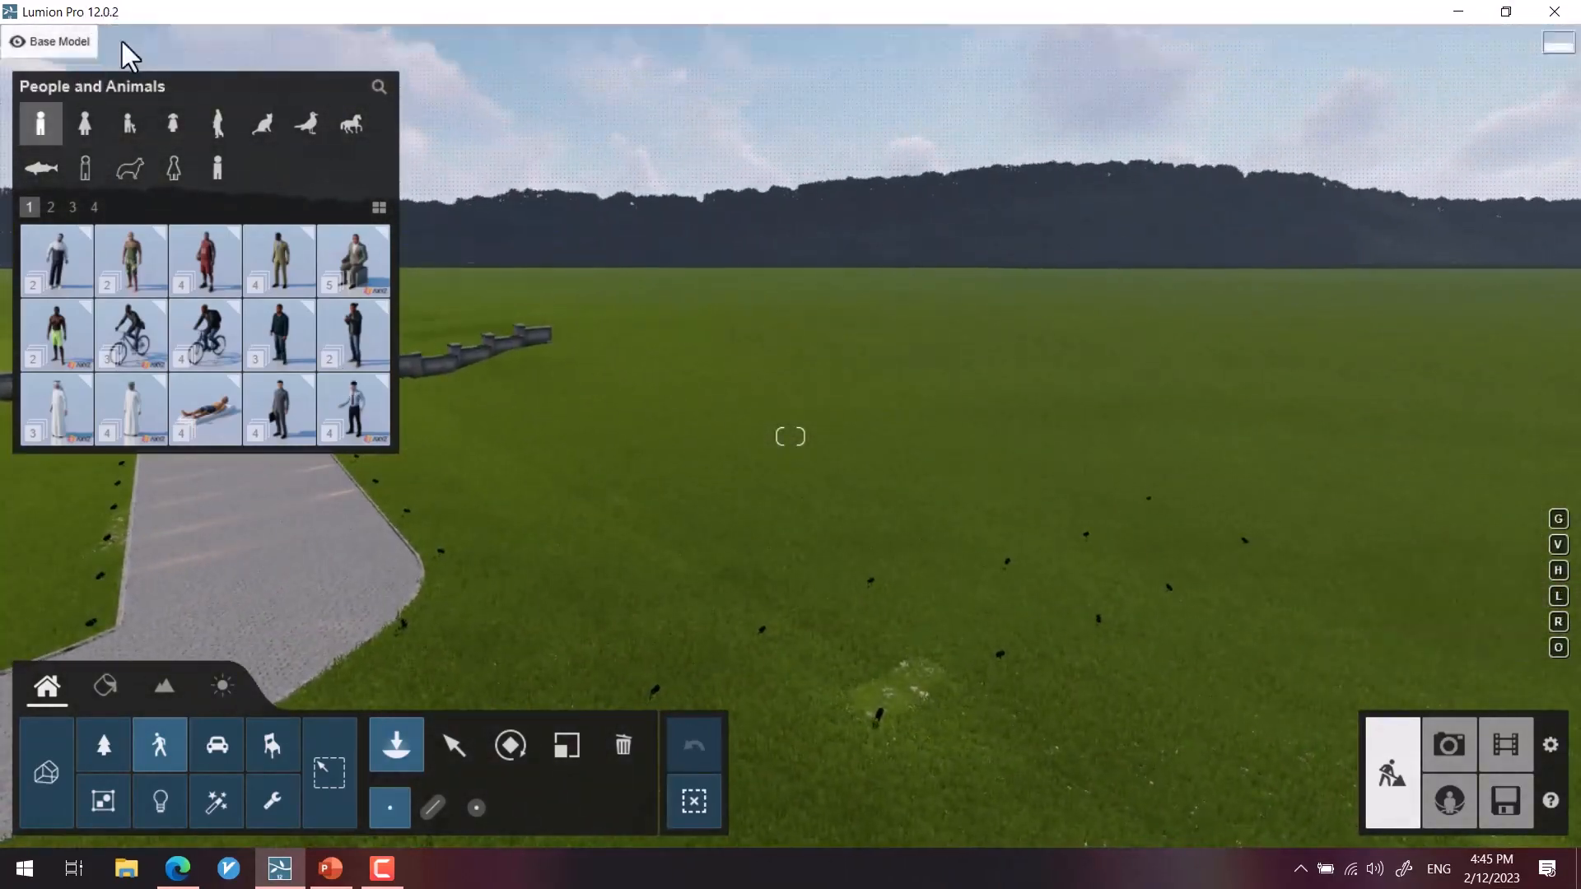
pyautogui.click(115, 37)
pyautogui.moveTo(724, 469); pyautogui.dragTo(947, 593, button='right')
pyautogui.moveTo(774, 593); pyautogui.dragTo(825, 480, button='right')
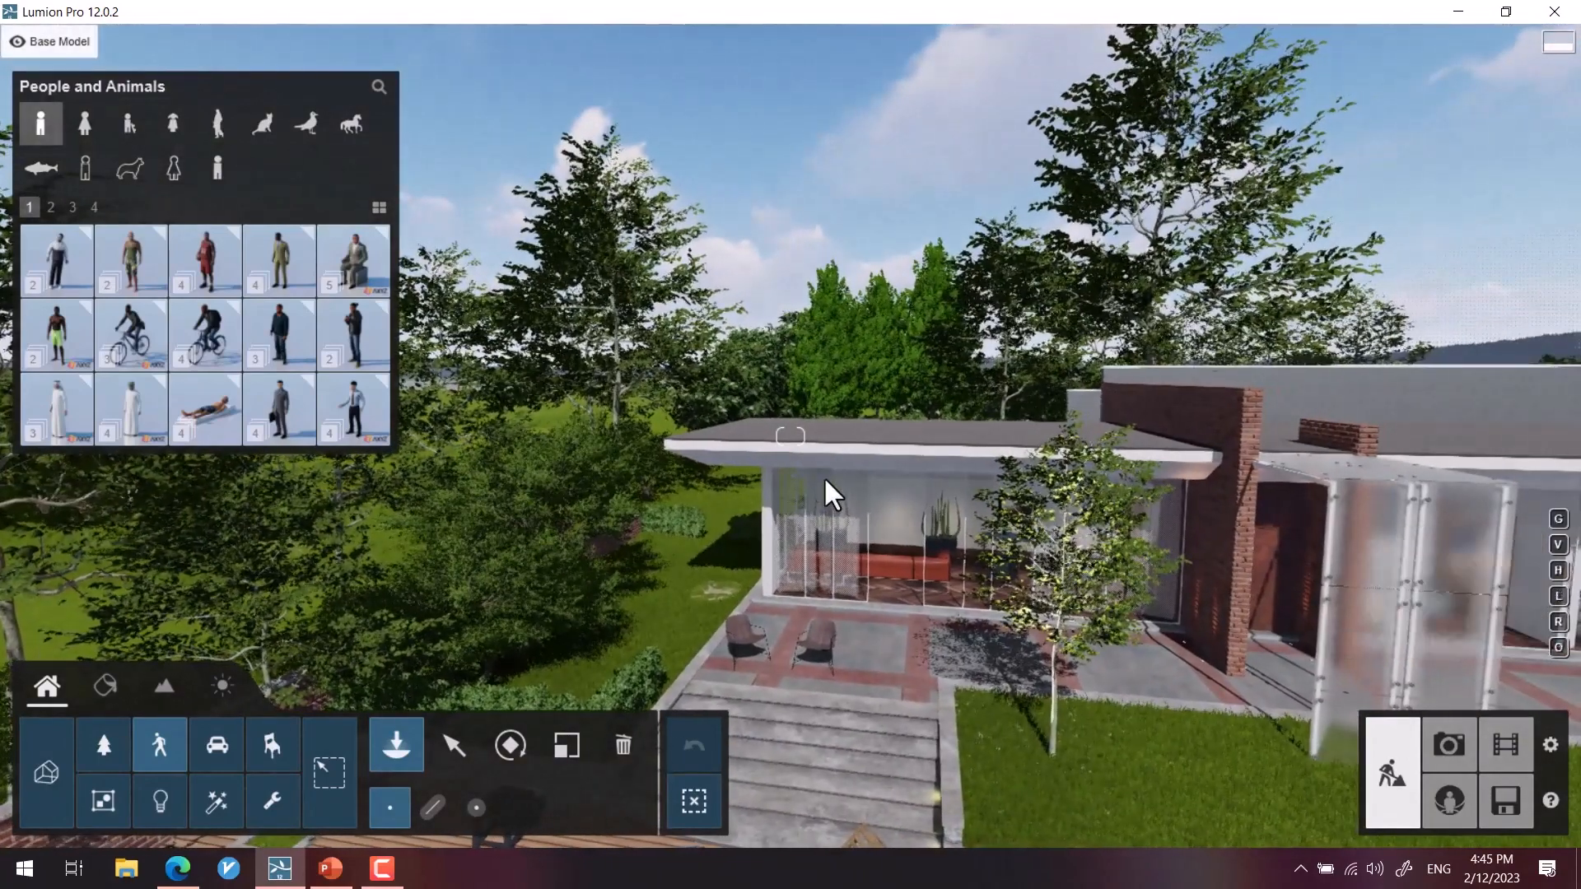
pyautogui.moveTo(157, 37)
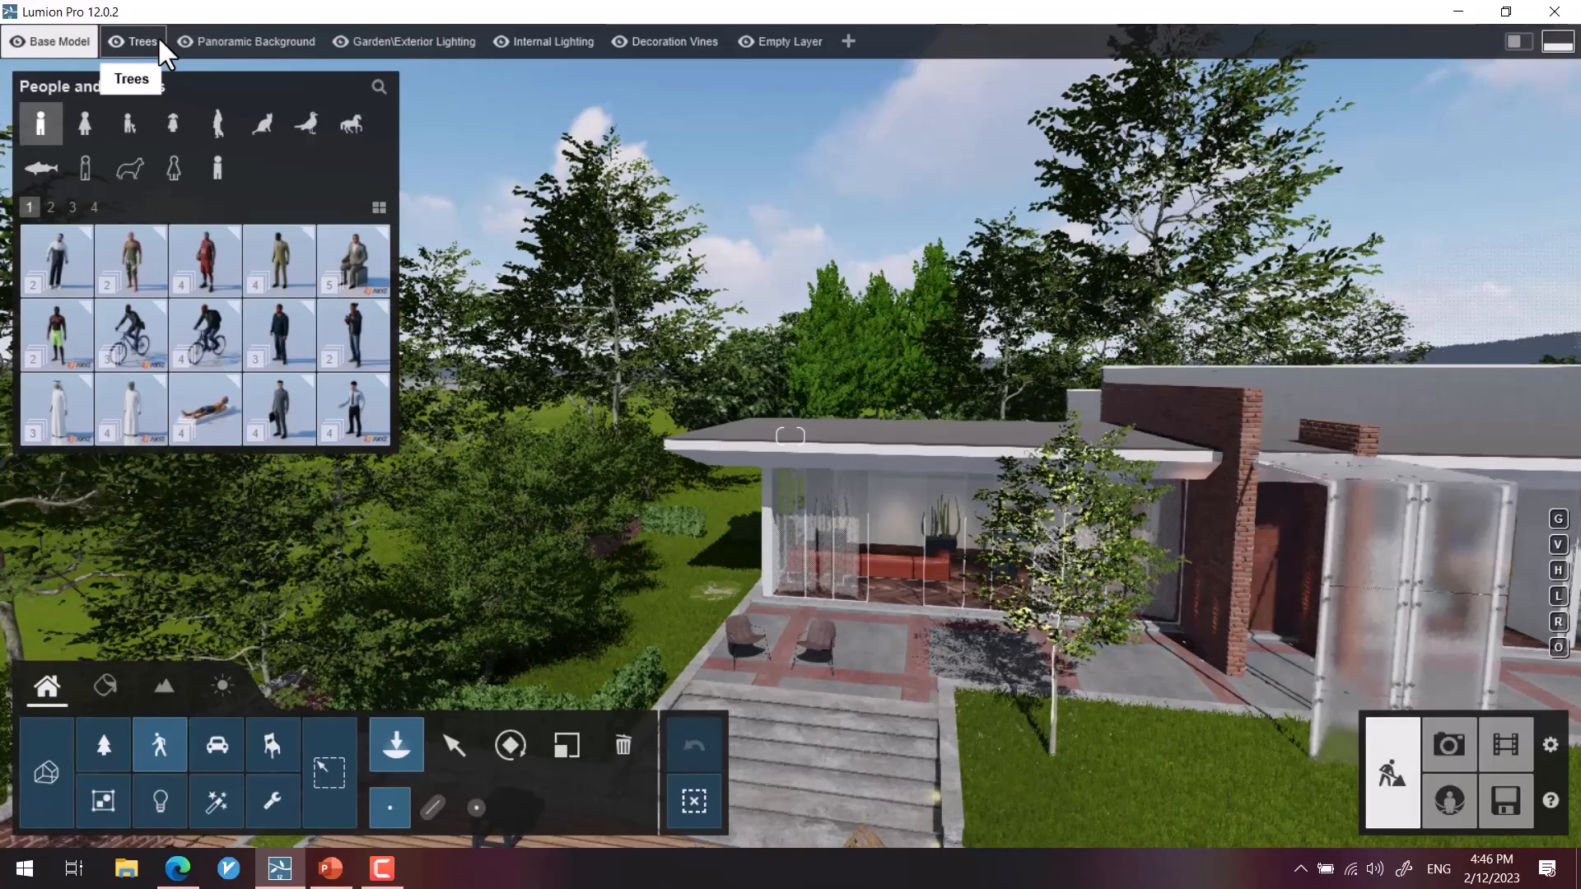
# Step: Look through the material editor, the landscape tools and the weather settings
pyautogui.click(99, 691)
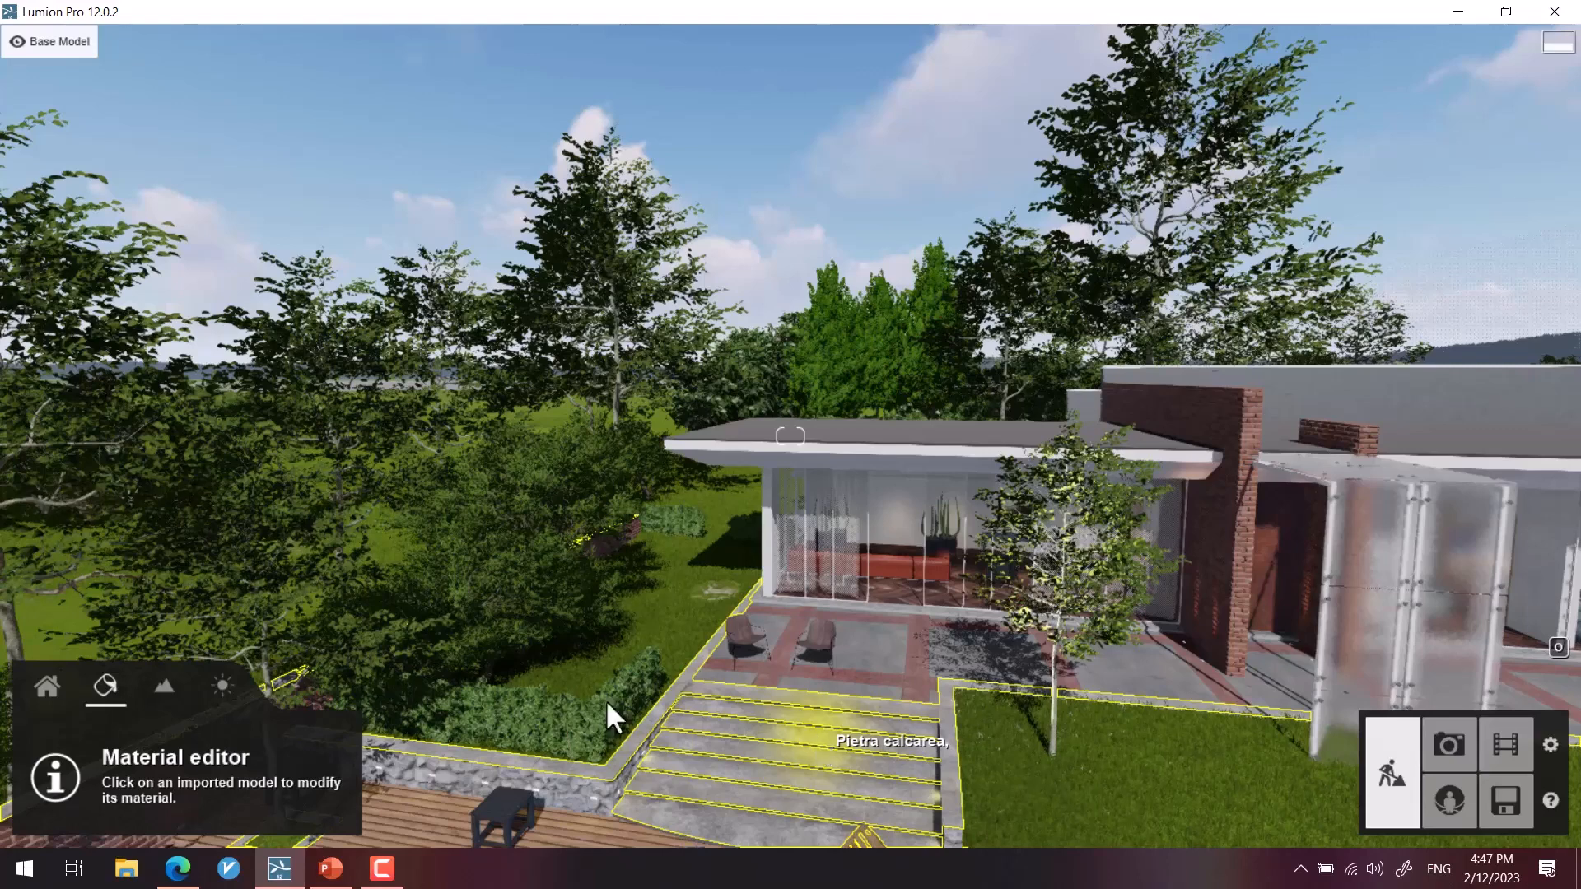
pyautogui.click(158, 690)
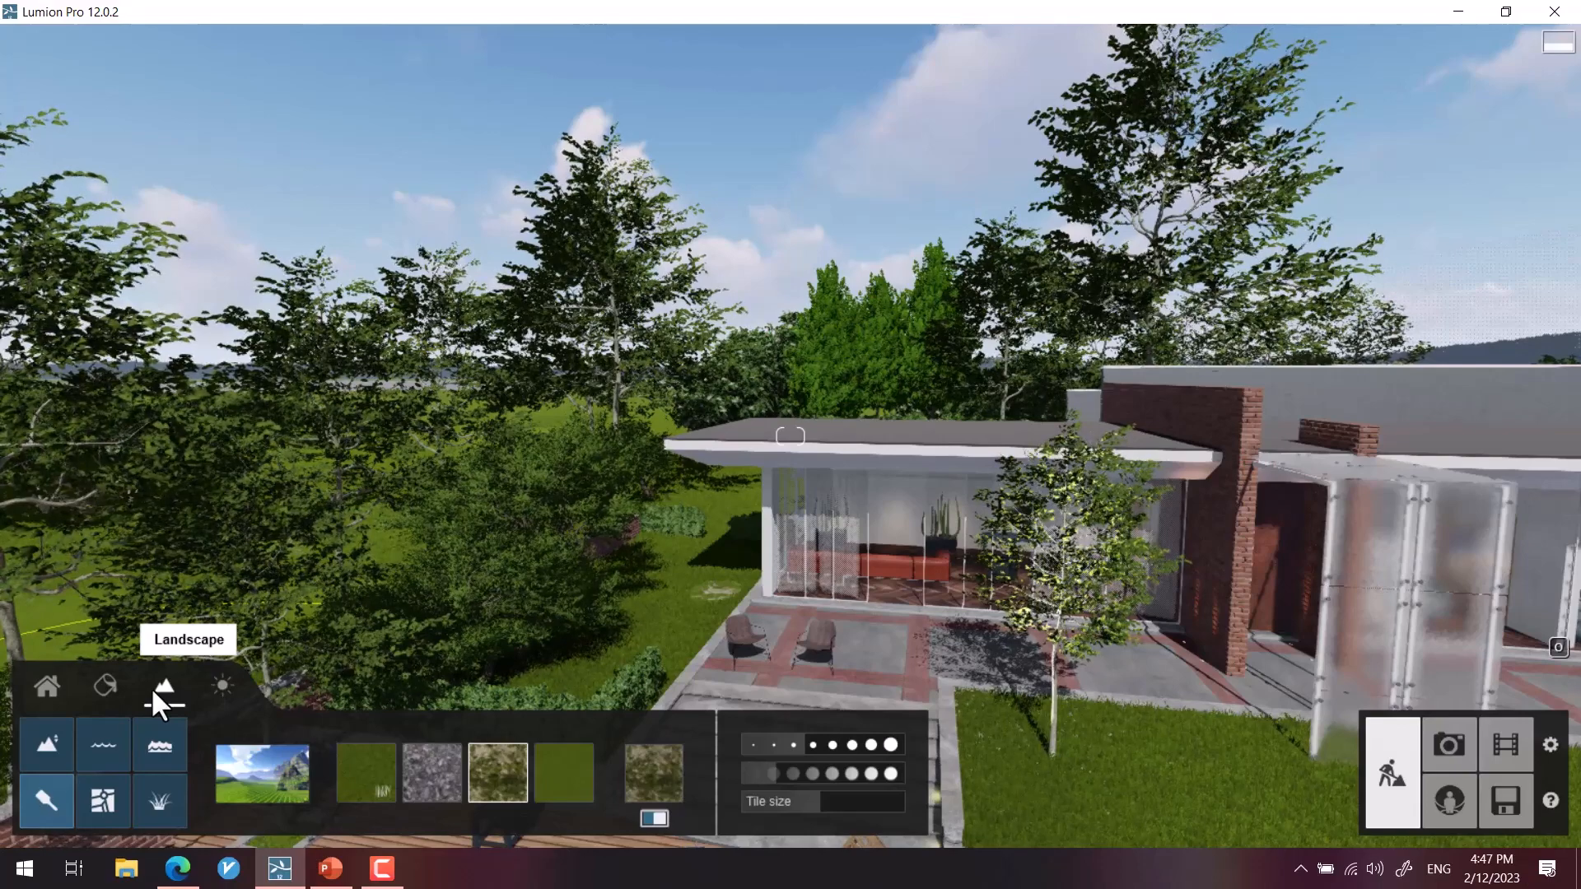
pyautogui.click(202, 694)
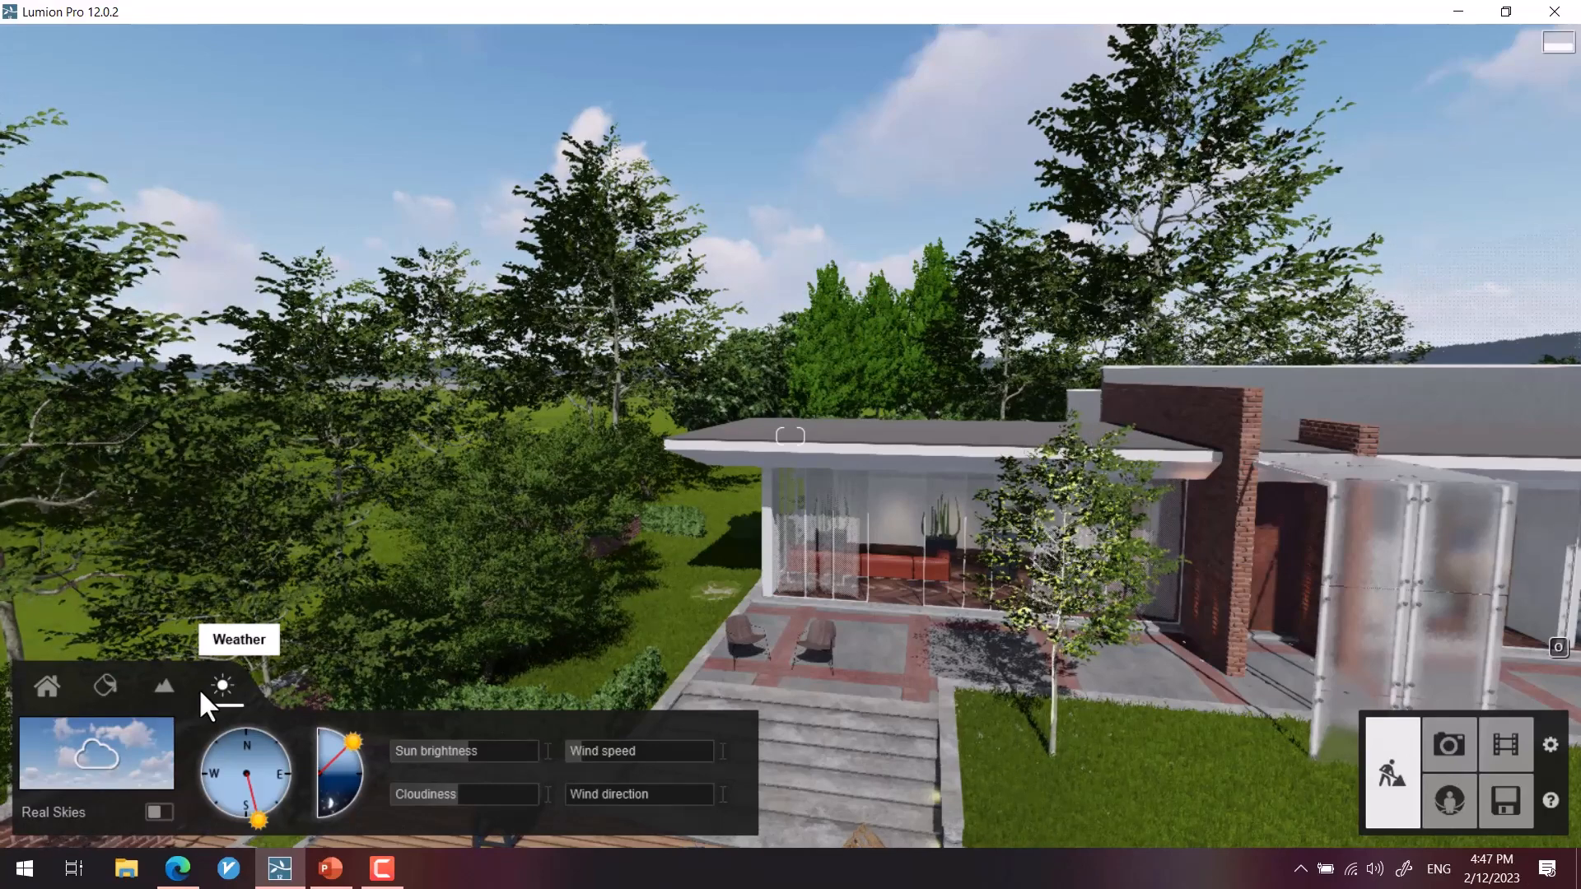
# Step: Turn the view to the driveway, back away, and return to the whole front of the house
pyautogui.moveTo(388, 639); pyautogui.dragTo(853, 546, button='right')
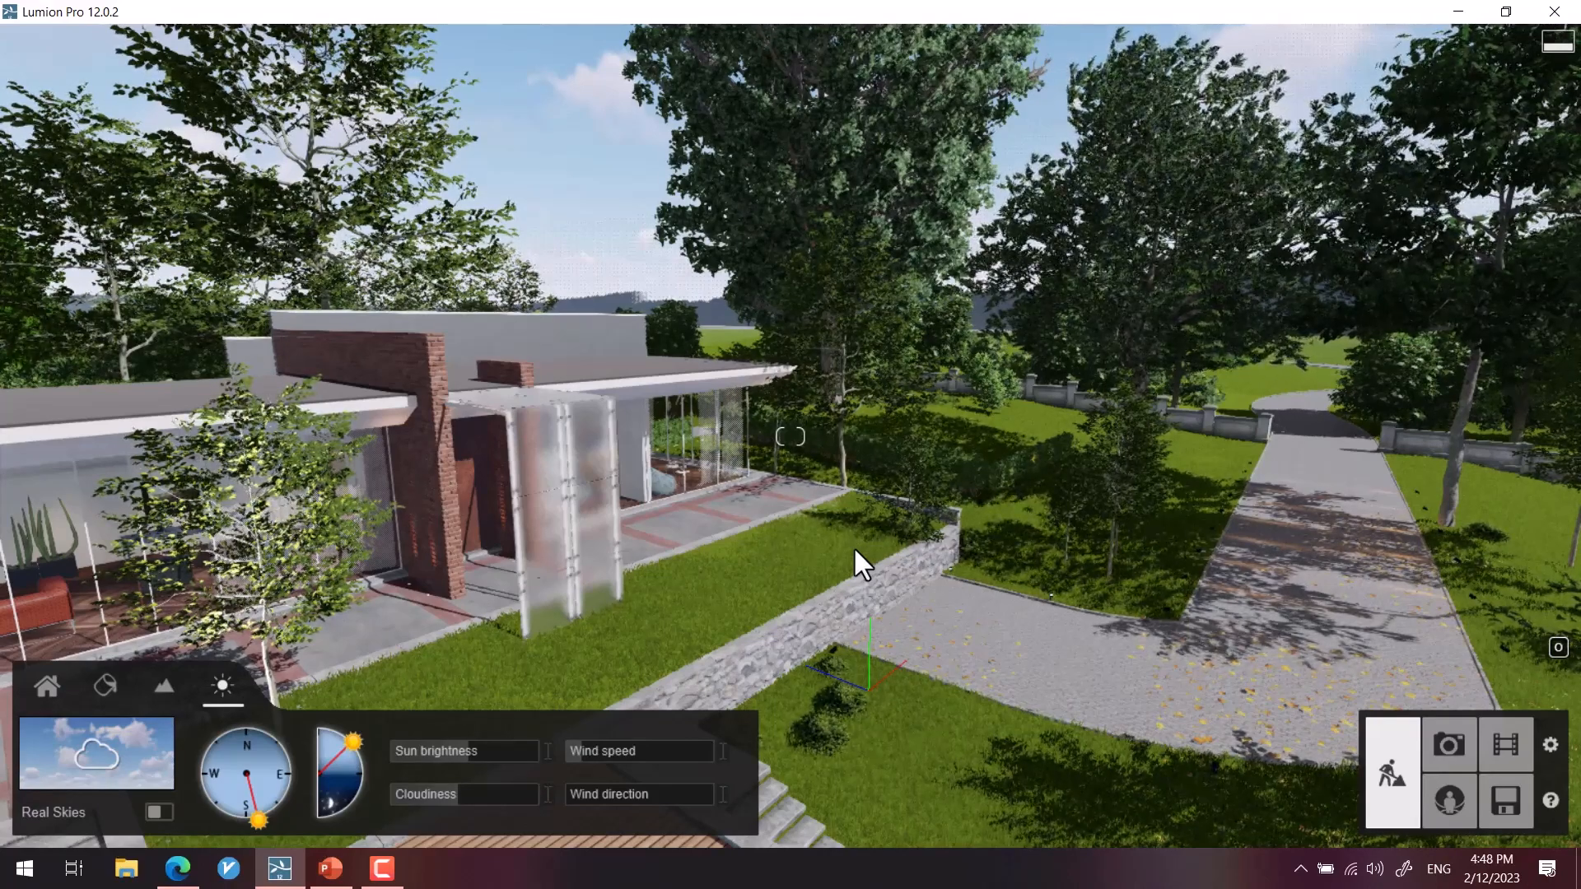
pyautogui.press('s')
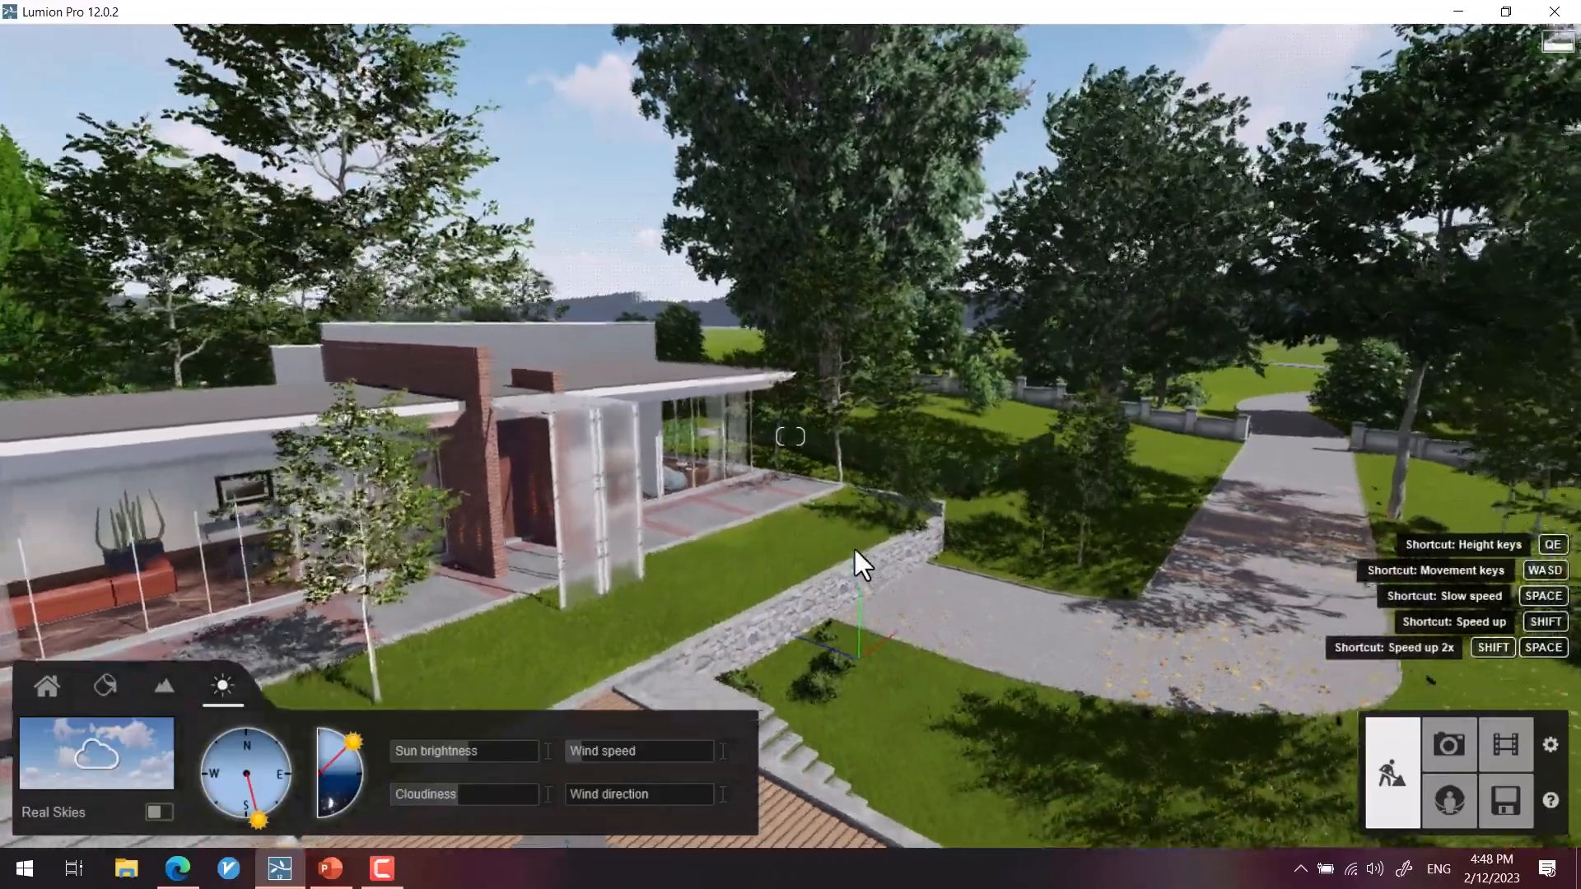
pyautogui.press('w')
pyautogui.moveTo(789, 496); pyautogui.dragTo(782, 501, button='right')
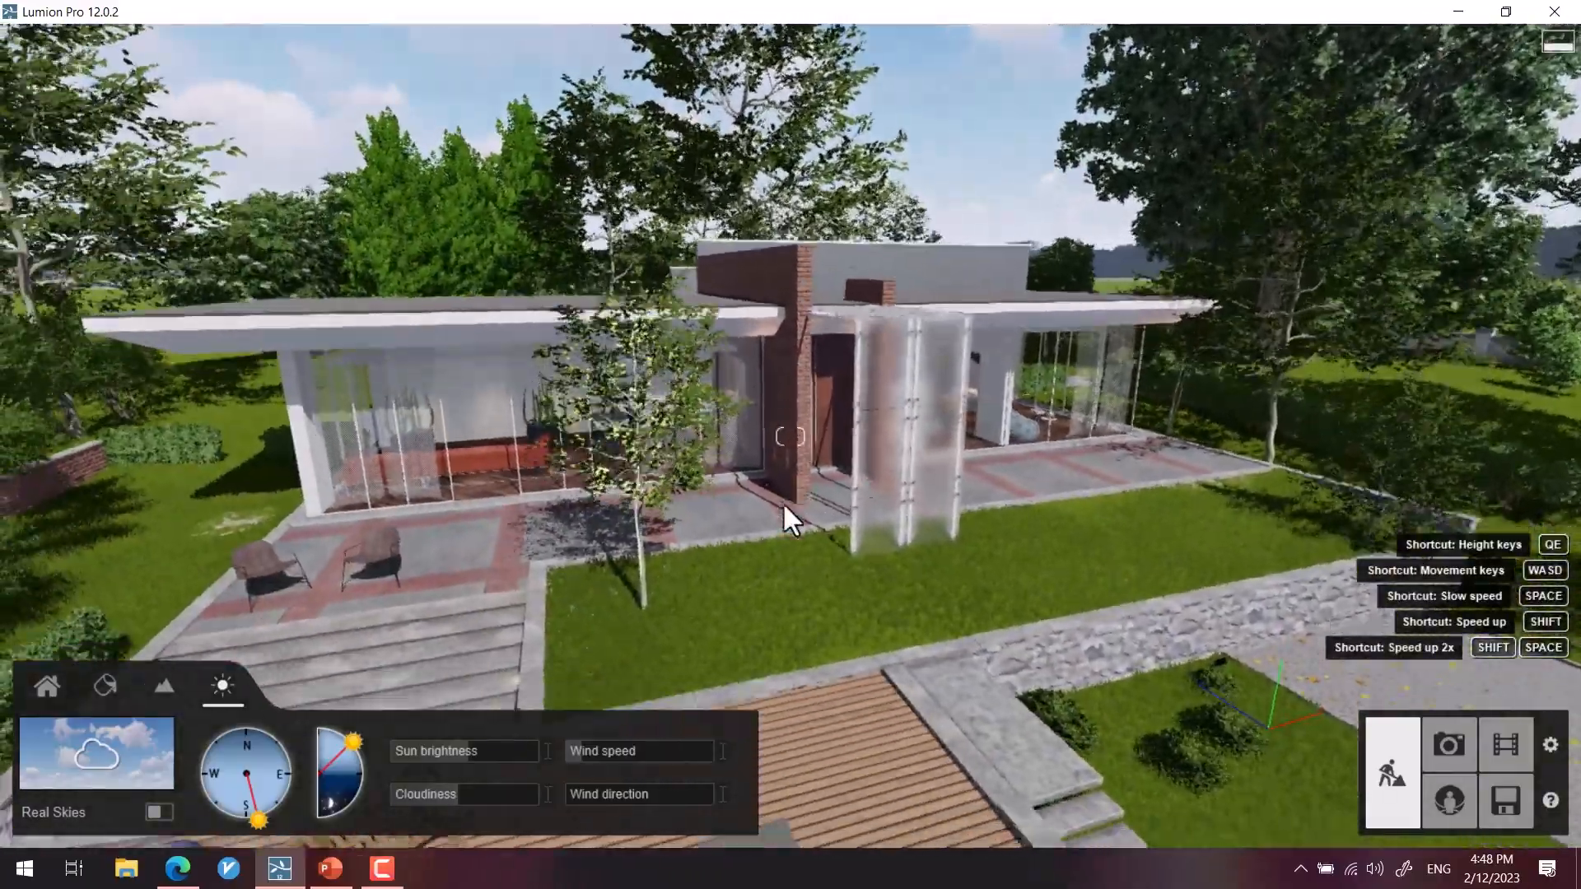
# Step: Lower the camera to ground level and move forward over the lawn to the chairs on the paved terrace
pyautogui.moveTo(782, 501); pyautogui.dragTo(754, 170, button='middle')
pyautogui.press('w')
pyautogui.moveTo(754, 170); pyautogui.dragTo(755, 66, button='right')
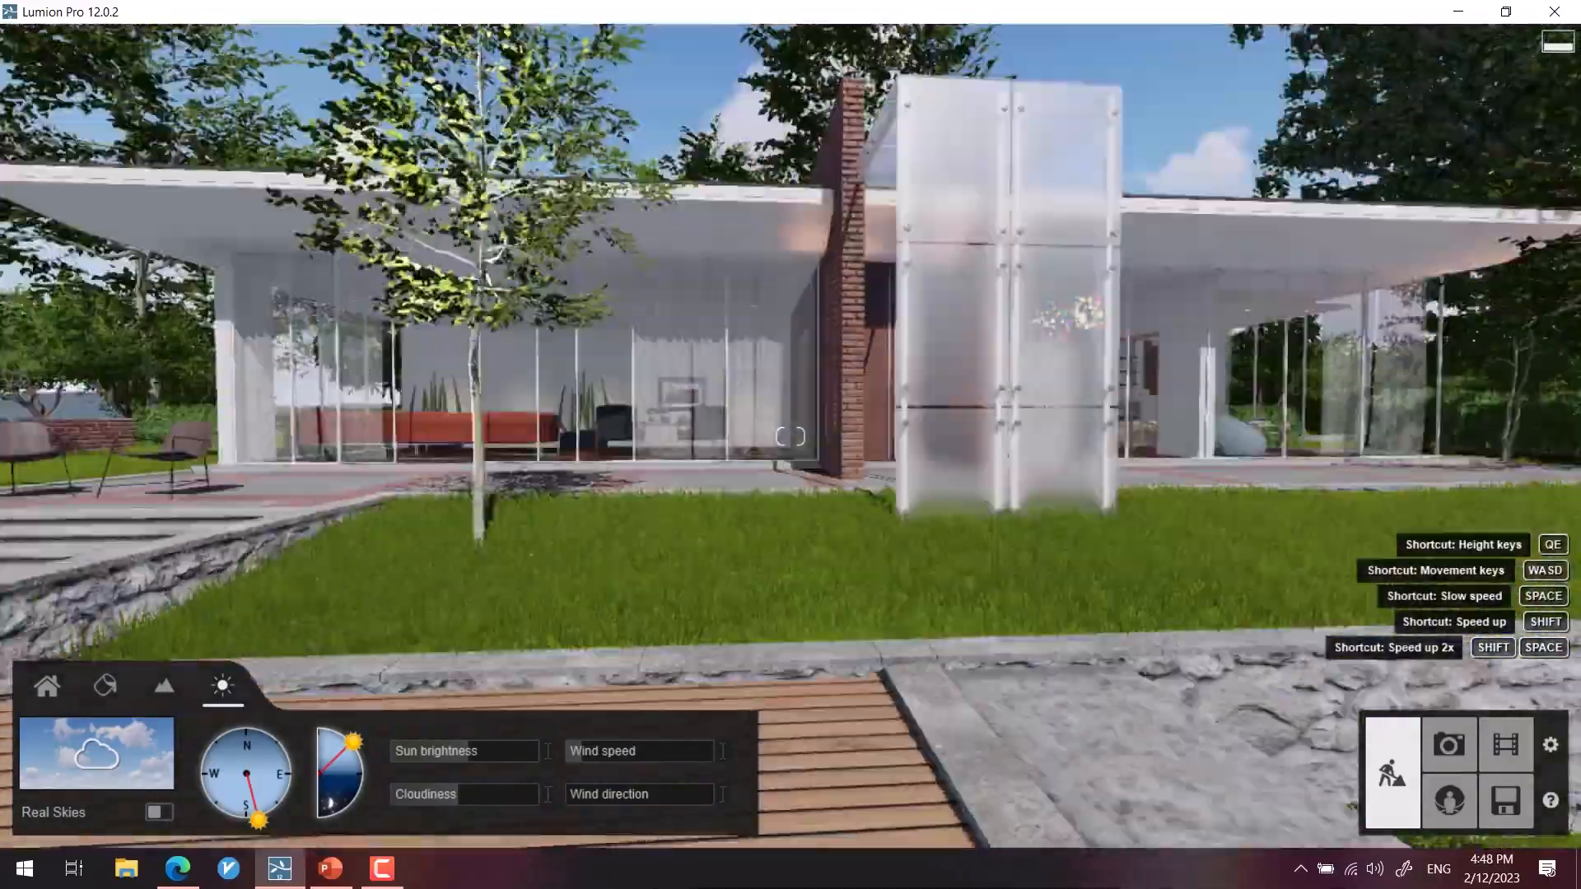
pyautogui.press('w')
pyautogui.moveTo(790, 437); pyautogui.dragTo(724, 502, button='right')
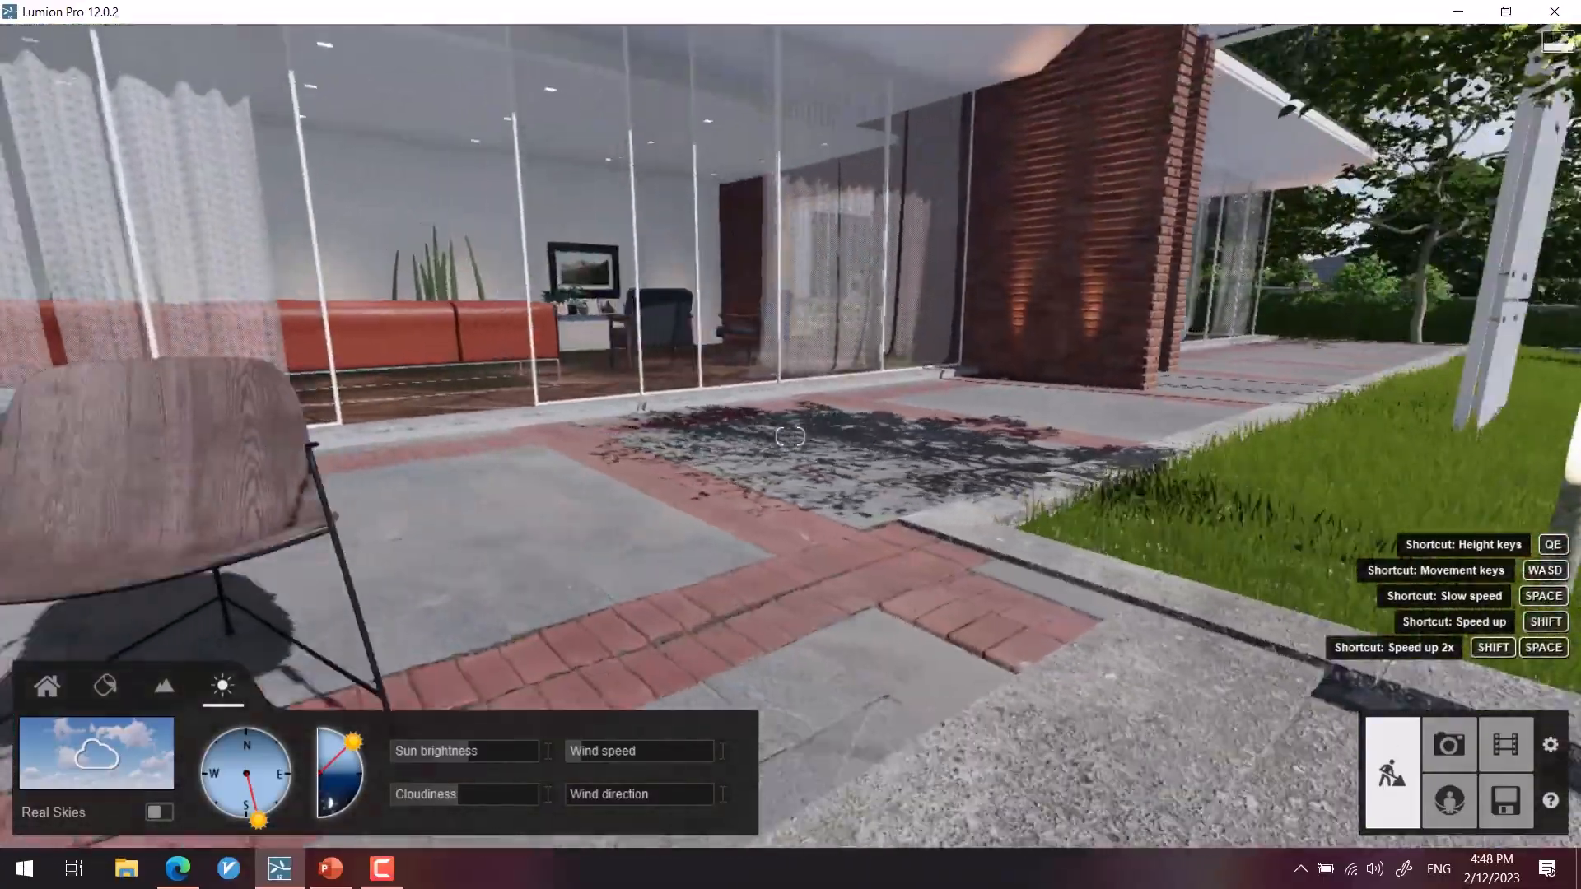
# Step: Move on from the terrace chairs towards the glass-walled living room, adjusting the camera's height and direction
pyautogui.press('a')
pyautogui.press('w')
pyautogui.moveTo(744, 156); pyautogui.dragTo(817, 382, button='right')
pyautogui.press('e')
pyautogui.press('w')
pyautogui.press('q')
pyautogui.press('e')
pyautogui.press('w')
pyautogui.press('w')
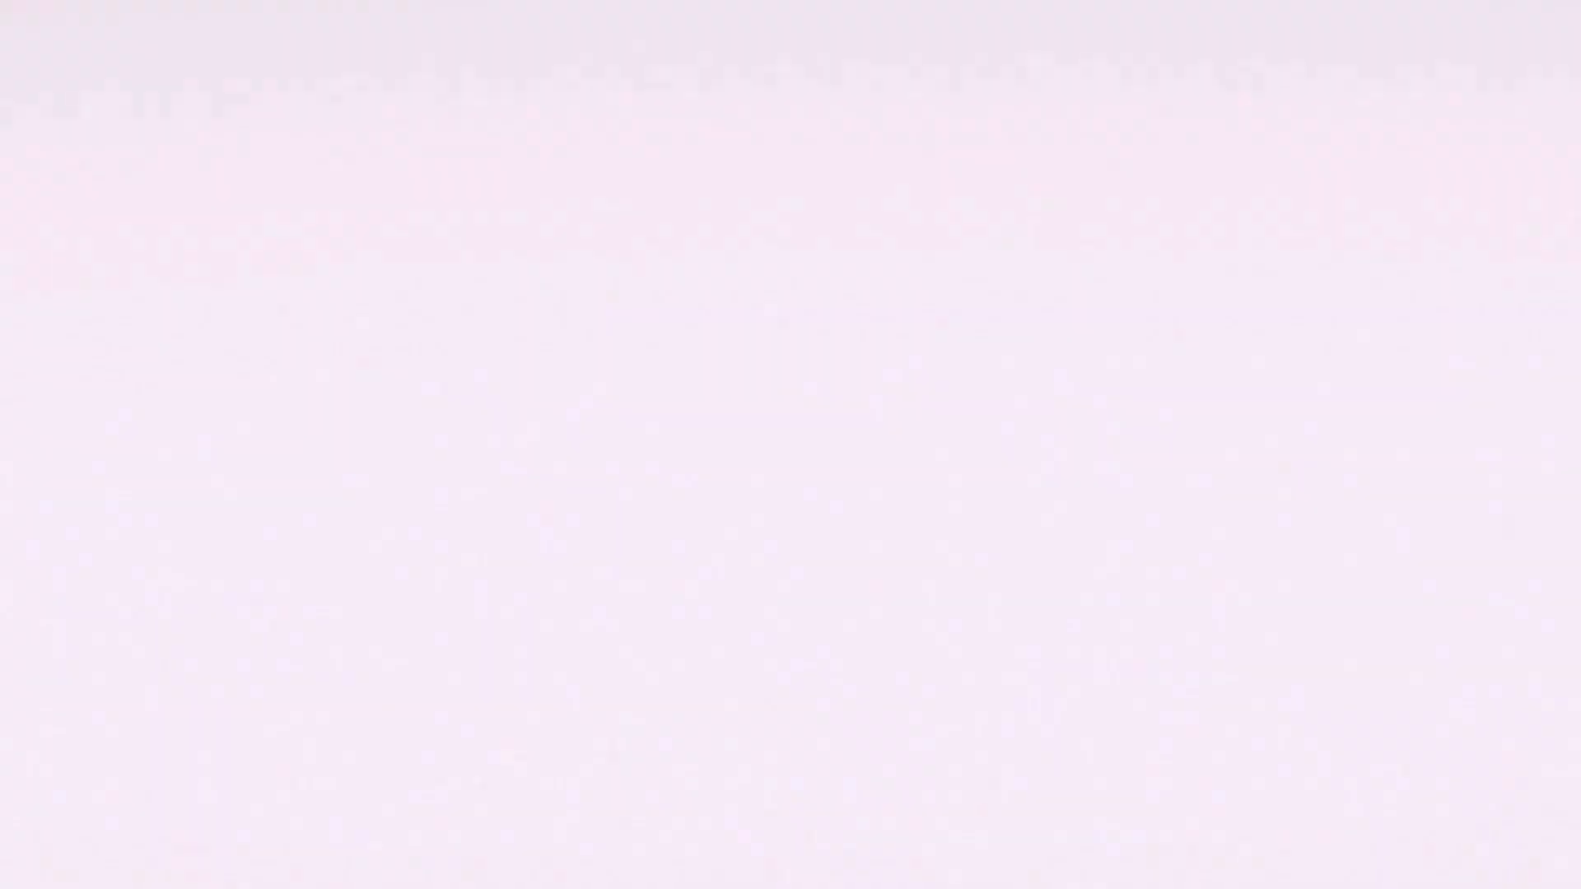